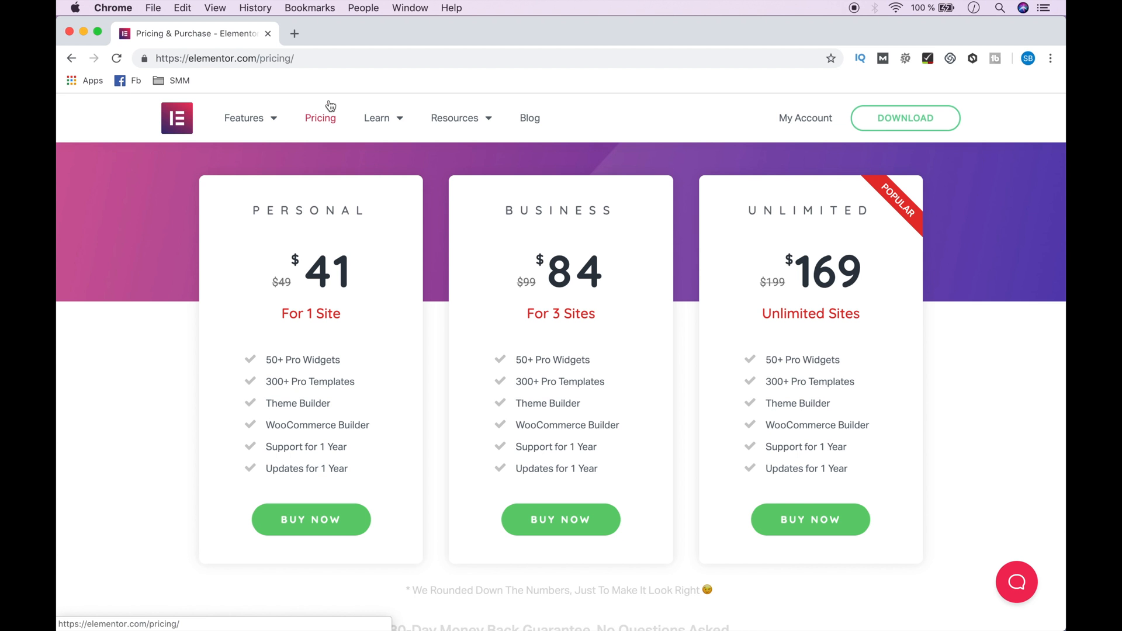
Load the site tuto-site-wp.fr and open its WordPress dashboard.
{"action": "left_click", "coordinate": [302, 59]}
{"action": "type", "text": "tuto-site-wp.fr"}
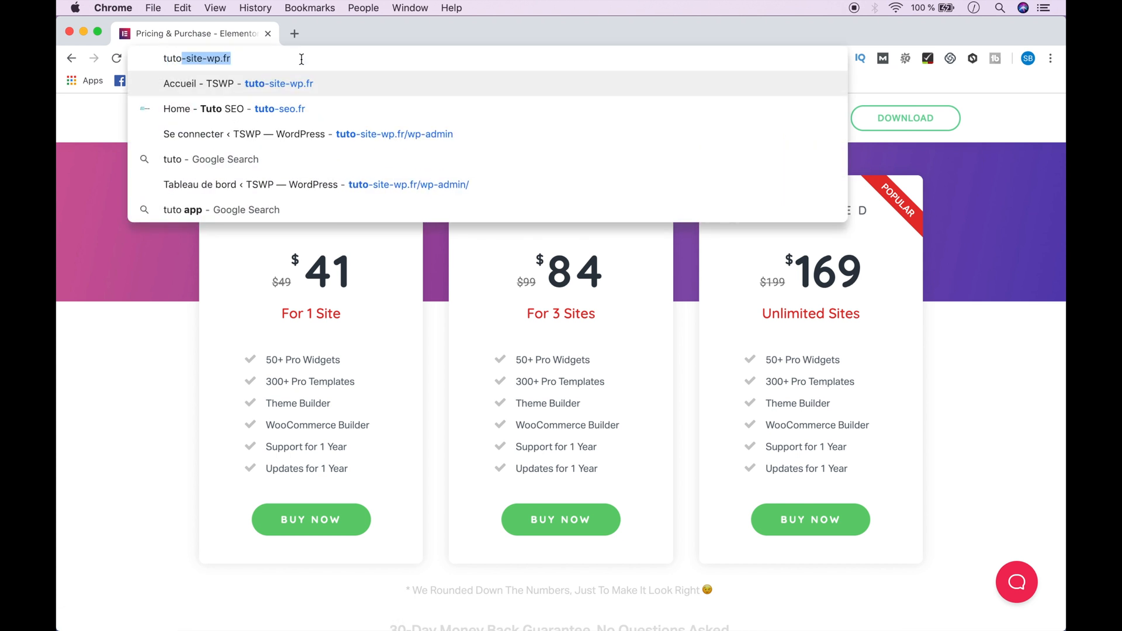
{"action": "key", "text": "Return"}
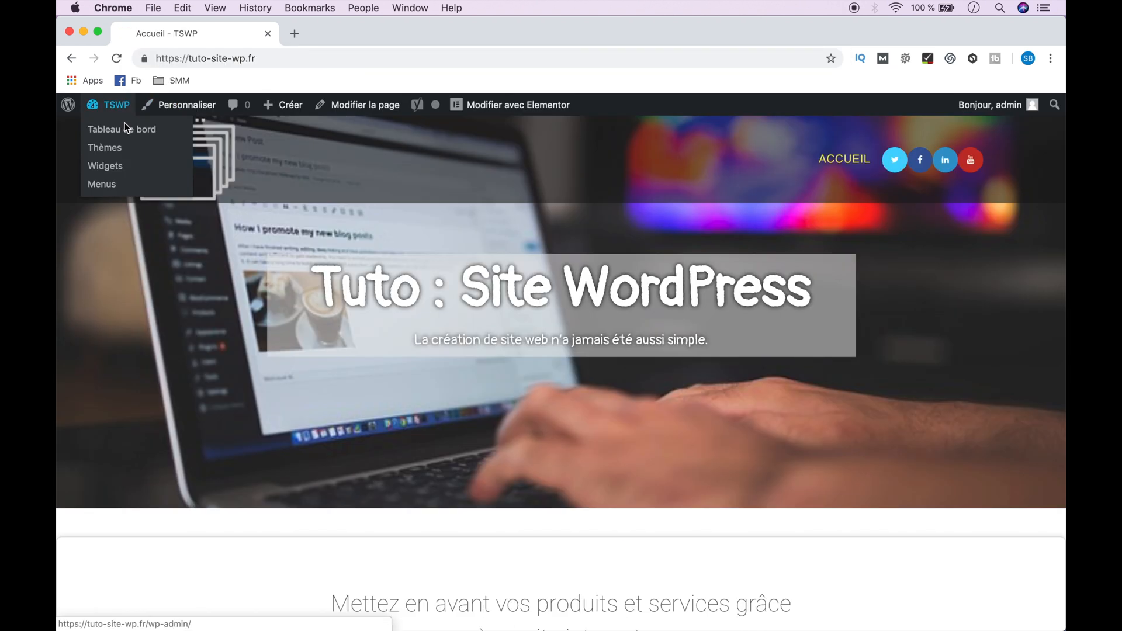
{"action": "left_click", "coordinate": [126, 128]}
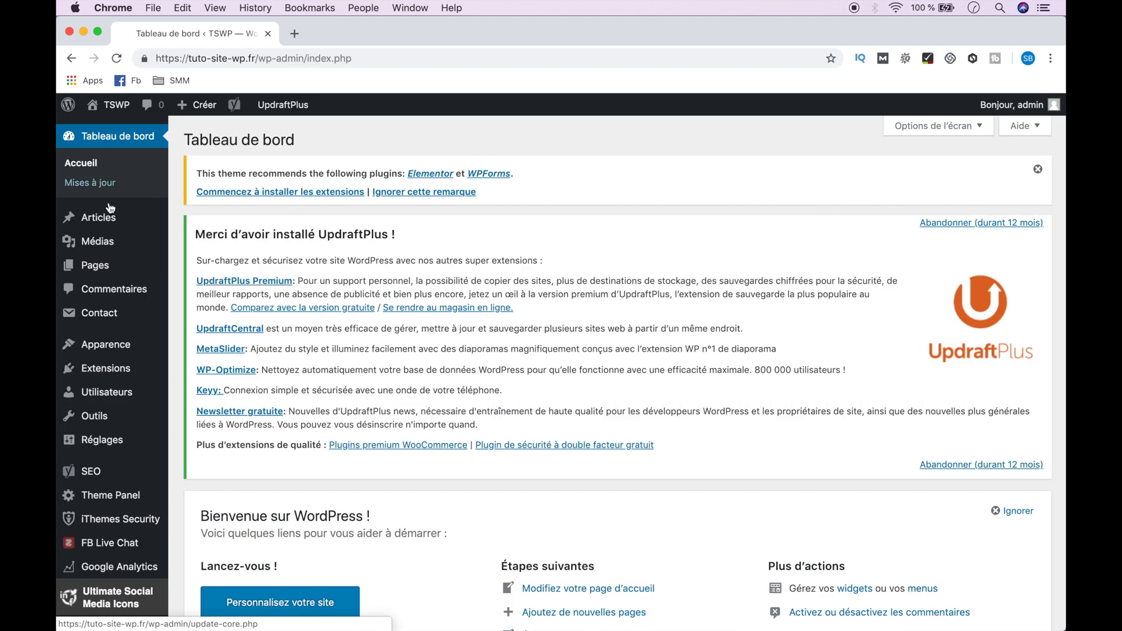
Search the plugin directory for Elementor, then install and activate Elementor Page Builder.
{"action": "mouse_move", "coordinate": [93, 381]}
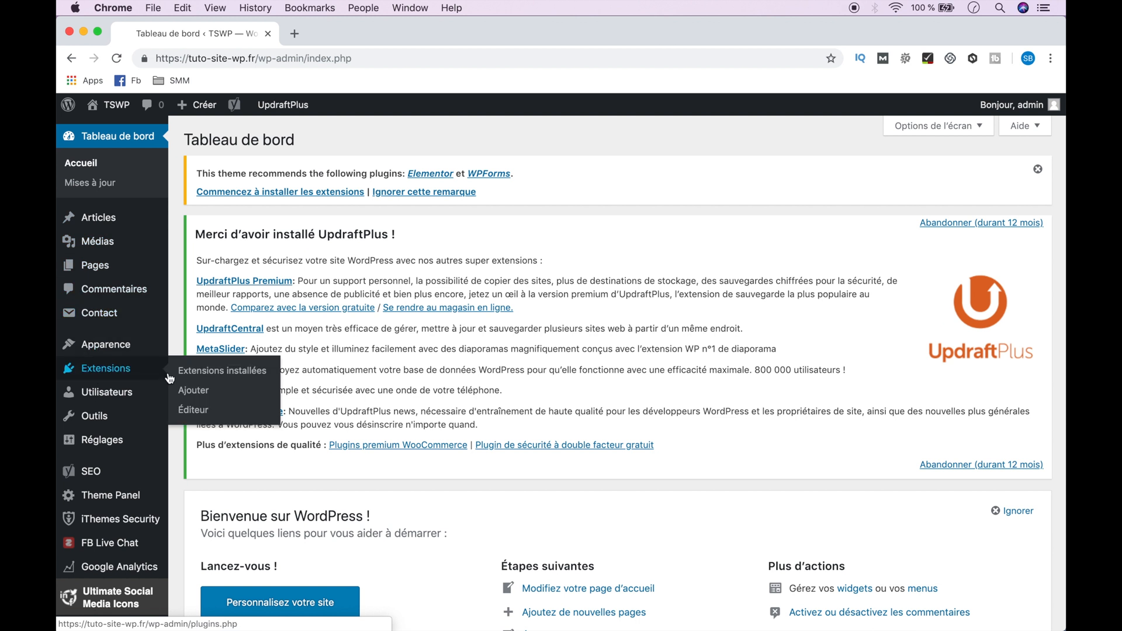
{"action": "left_click", "coordinate": [199, 394]}
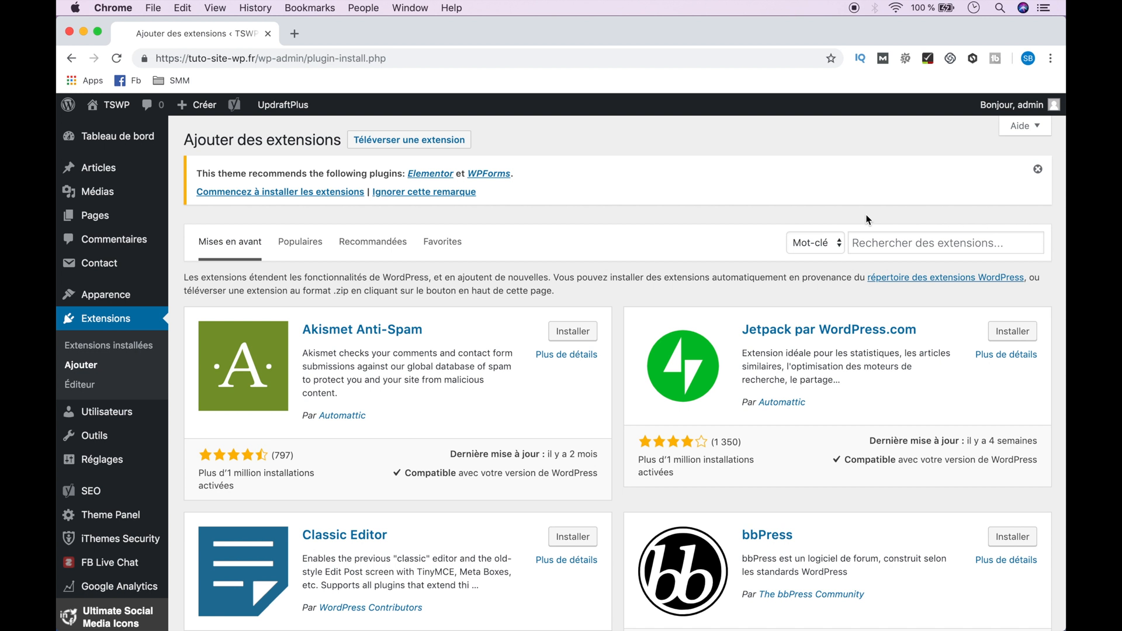
{"action": "left_click", "coordinate": [907, 237]}
{"action": "type", "text": "Elementor"}
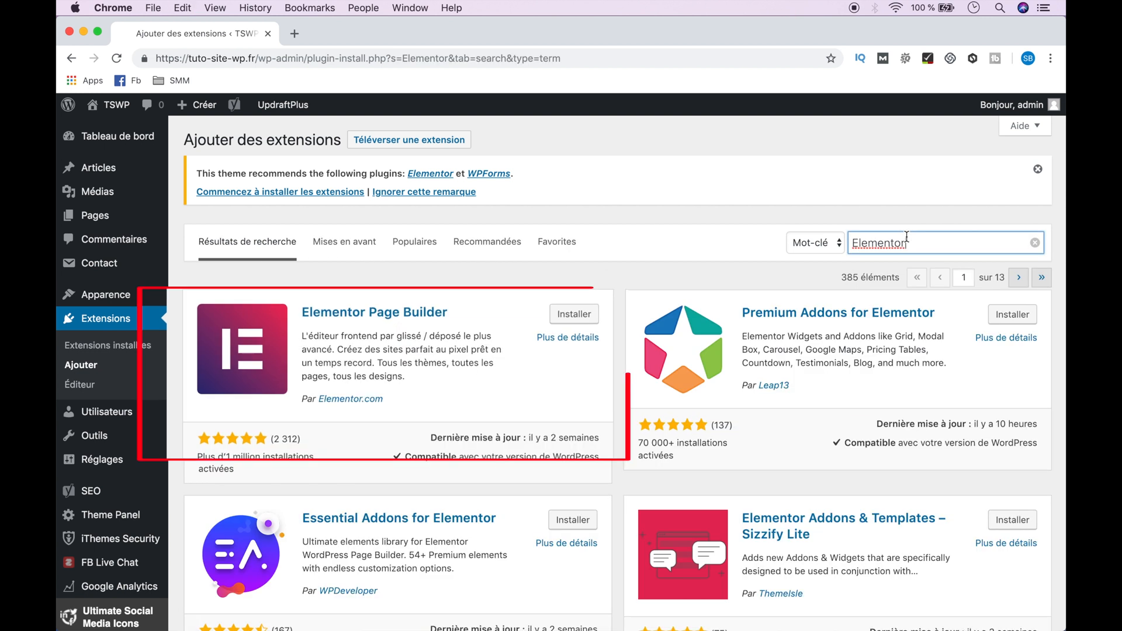
{"action": "left_click", "coordinate": [575, 316]}
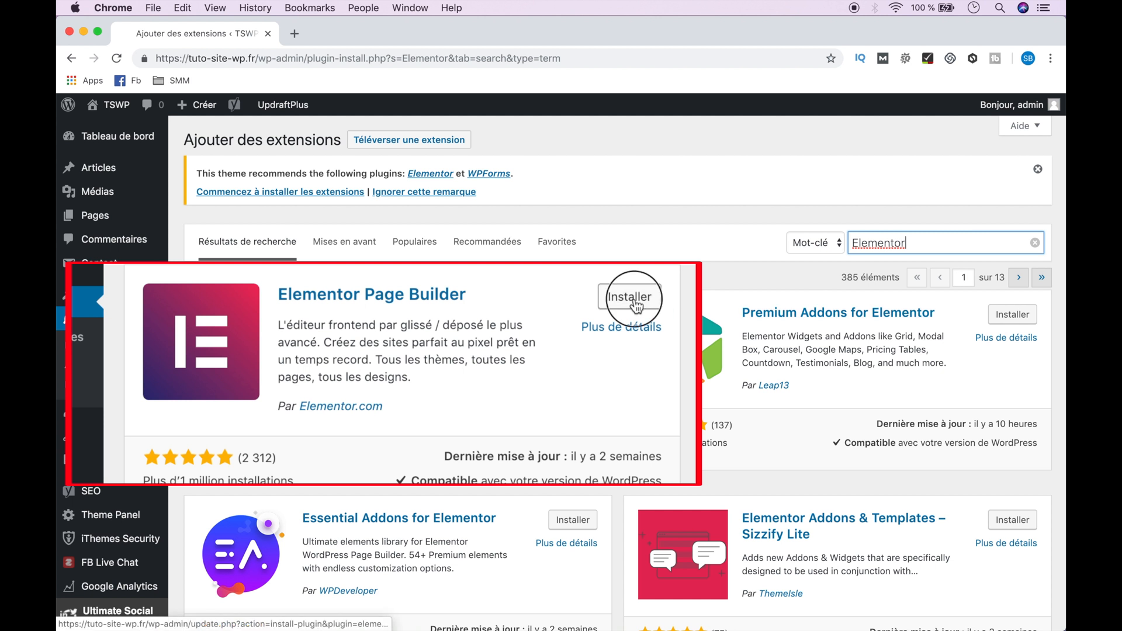
{"action": "left_click", "coordinate": [575, 316]}
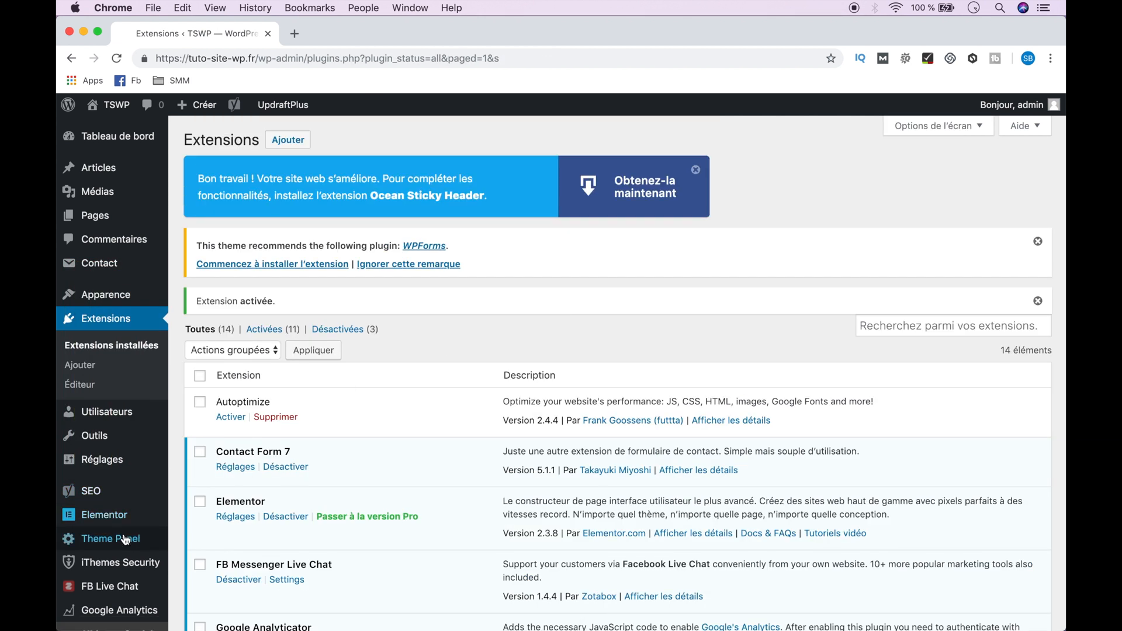
Examine Elementor's template library and its general settings in the WordPress administration.
{"action": "left_click", "coordinate": [101, 521]}
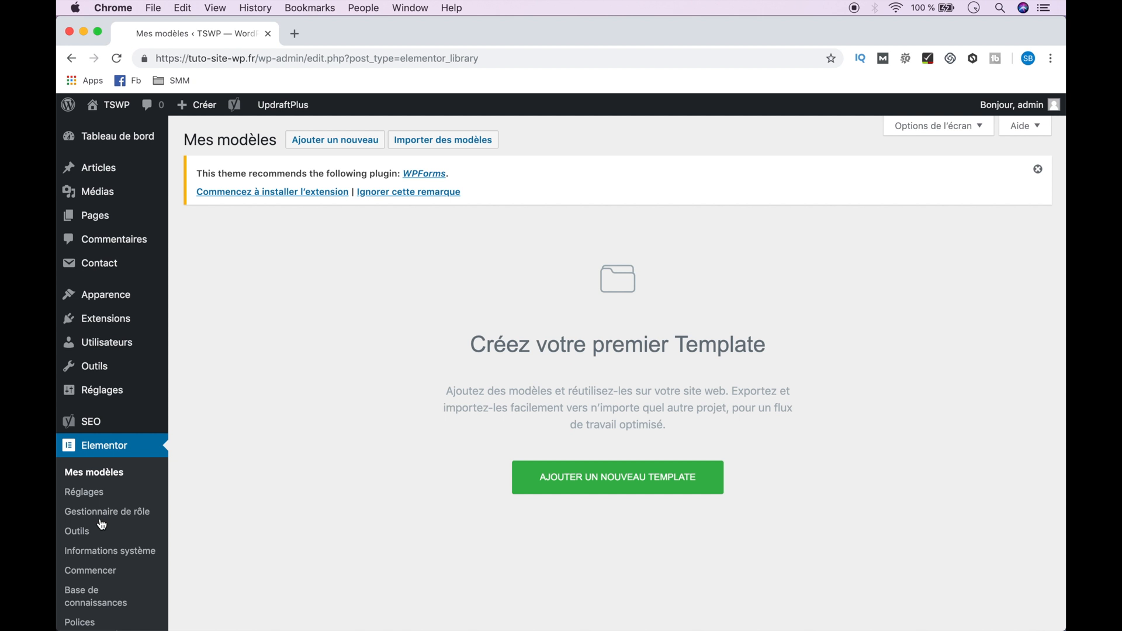
{"action": "left_click", "coordinate": [89, 495]}
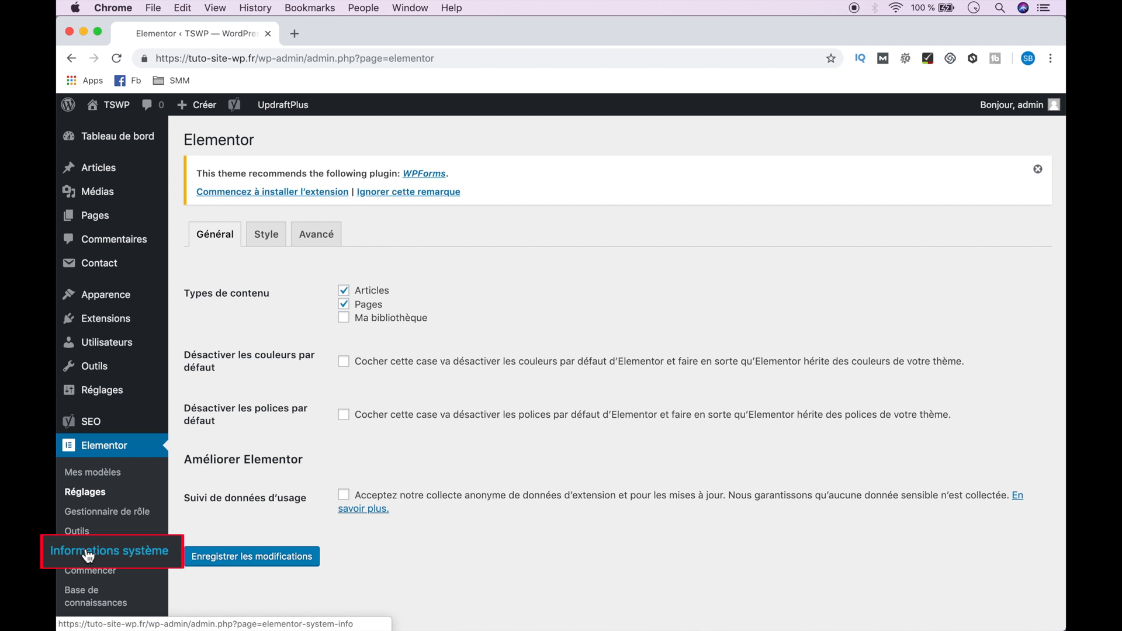
{"action": "scroll", "coordinate": [93, 555], "scroll_direction": "down", "scroll_amount": 3}
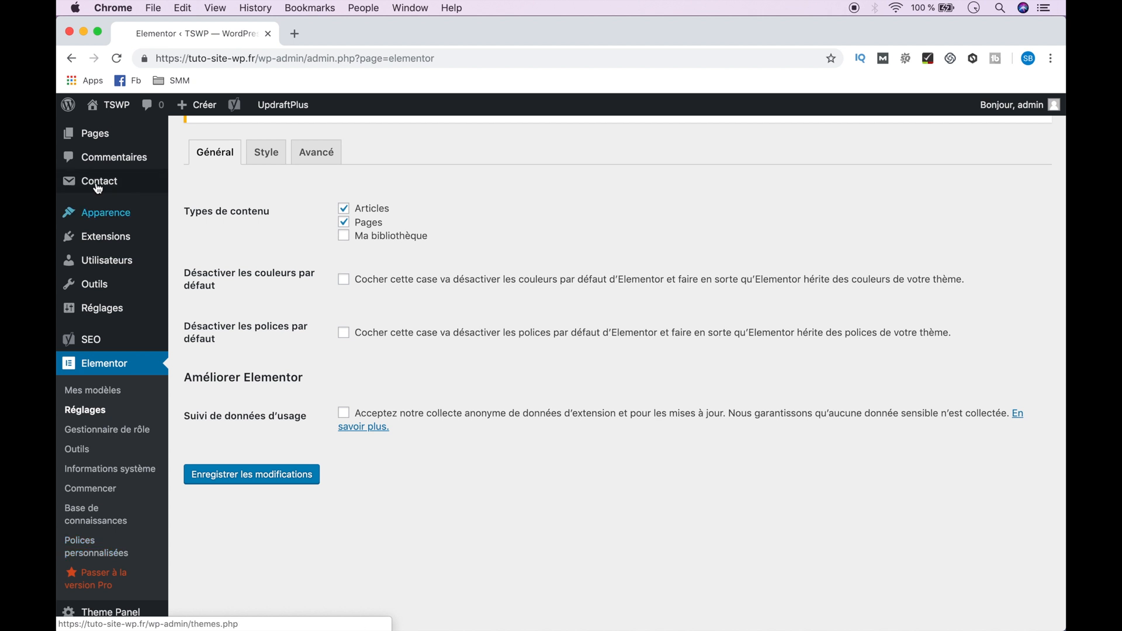
Create a new WordPress page and expand its OceanWP settings to review the available options.
{"action": "left_click", "coordinate": [195, 157]}
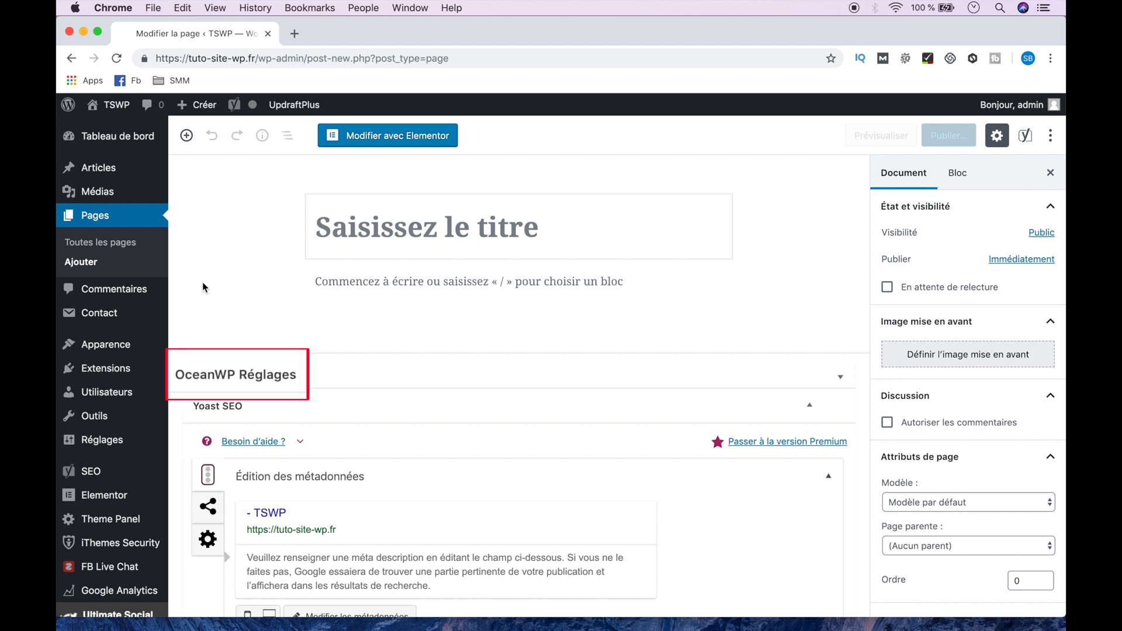
{"action": "left_click", "coordinate": [219, 374]}
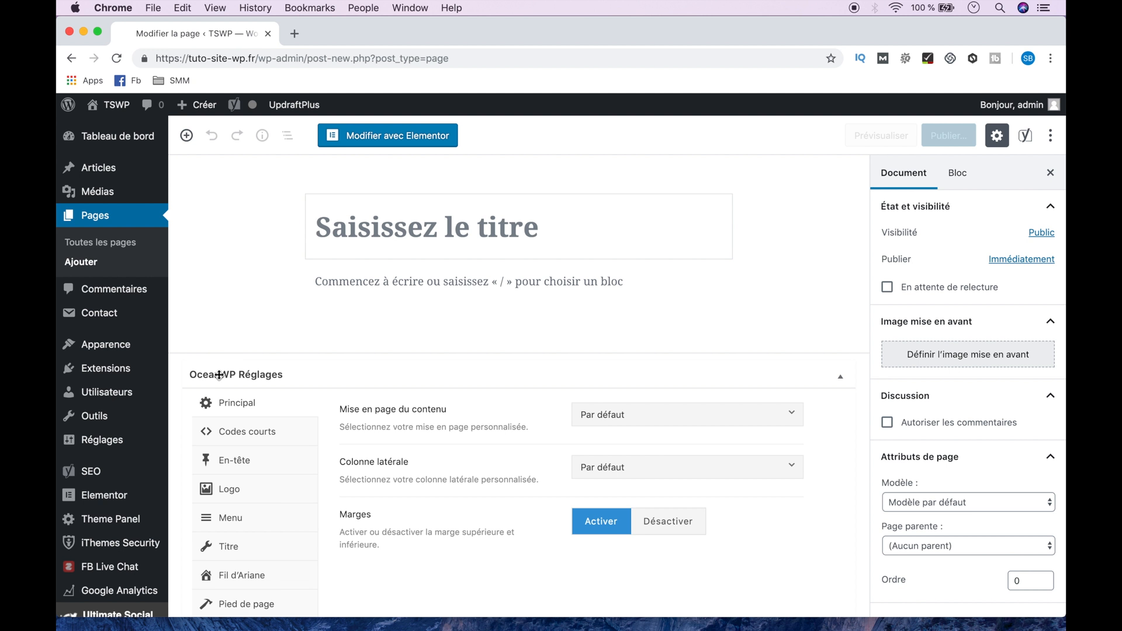
{"action": "scroll", "coordinate": [220, 375], "scroll_direction": "down", "scroll_amount": 3}
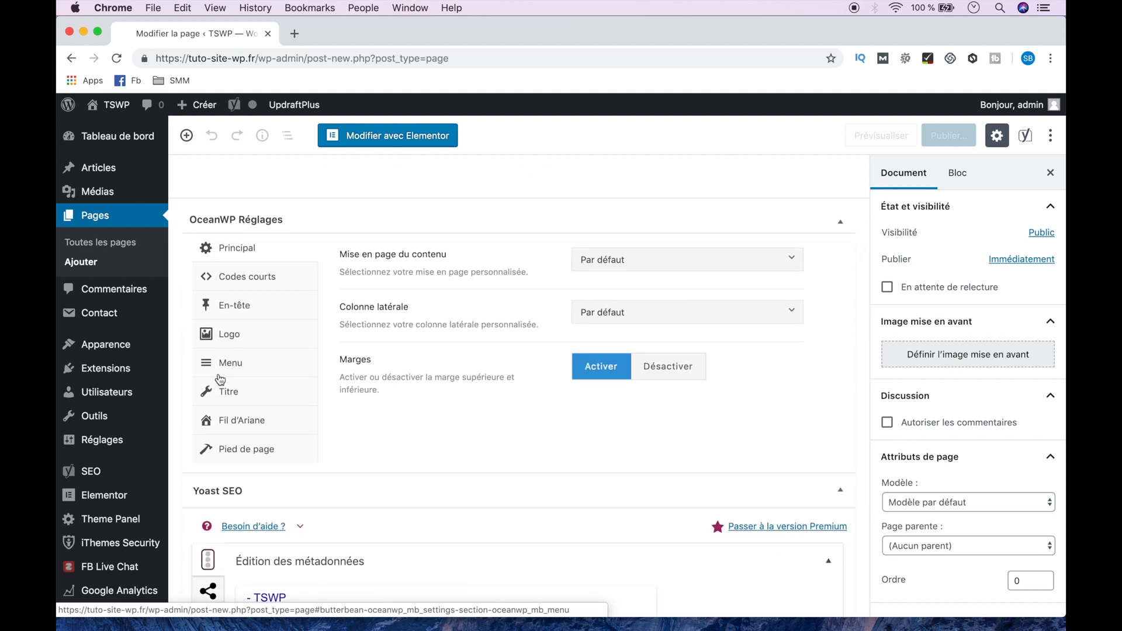
{"action": "scroll", "coordinate": [221, 380], "scroll_direction": "up", "scroll_amount": 3}
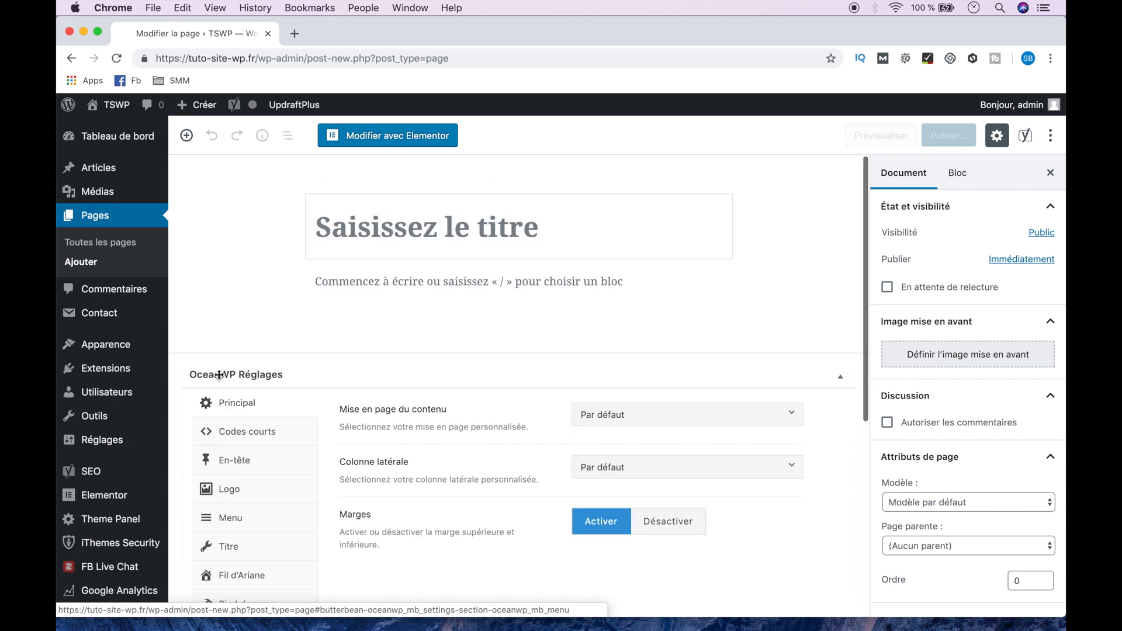
Title the new page "Tuto Elementor" and open it for editing in Elementor.
{"action": "left_click", "coordinate": [392, 226]}
{"action": "type", "text": "Tuto Elementor"}
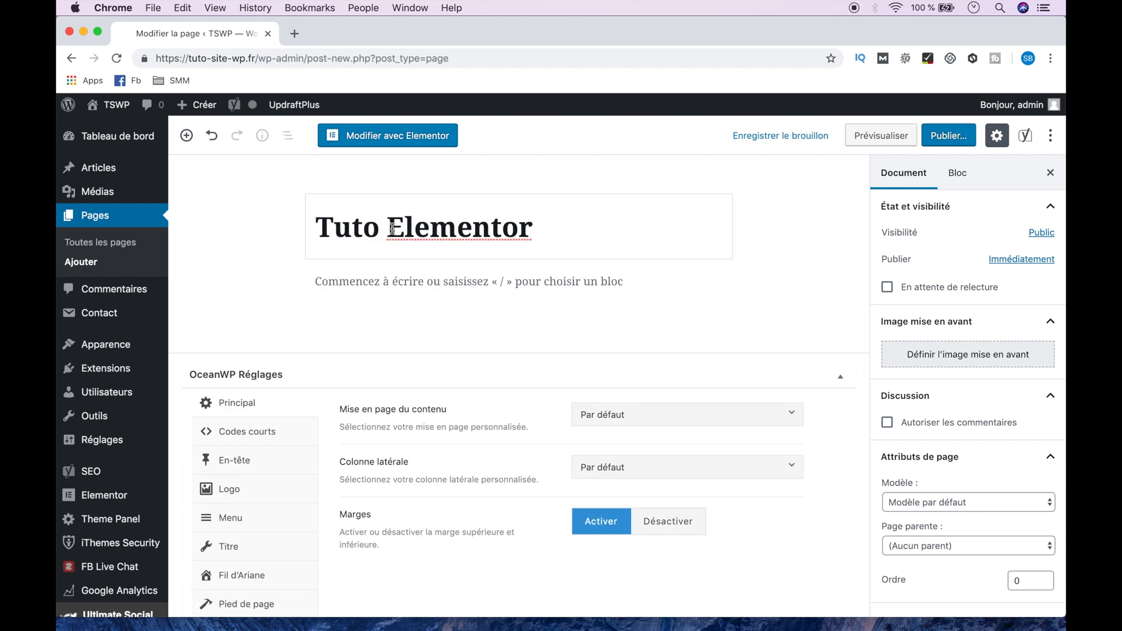
{"action": "left_click", "coordinate": [401, 140]}
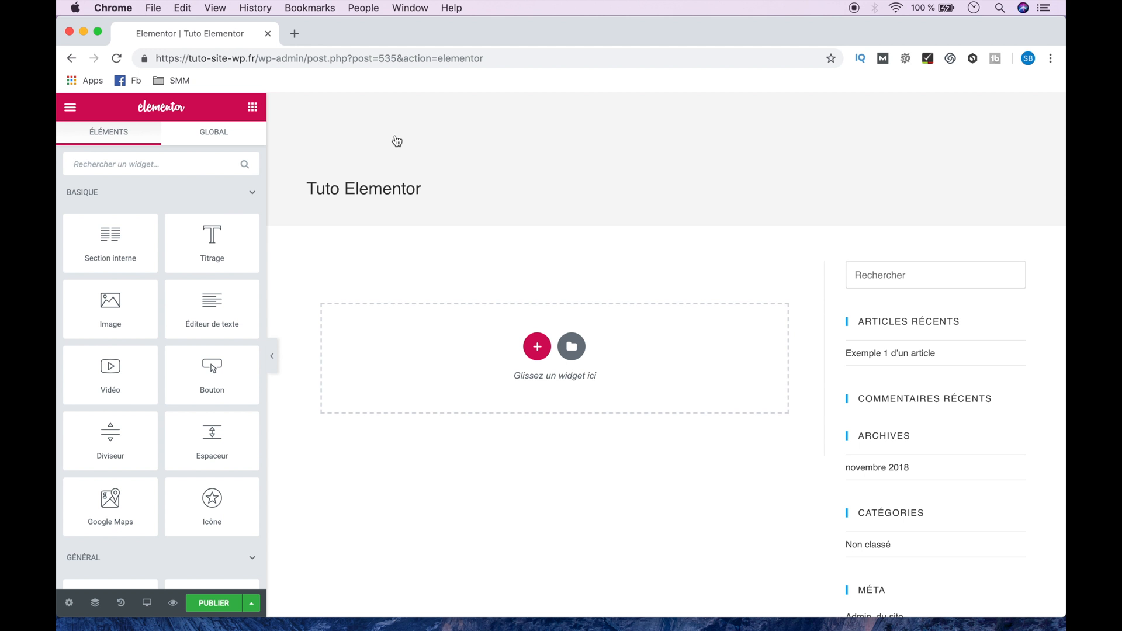
Examine the Elementor editor's style and settings options, then look through the whole list of available widgets.
{"action": "left_click", "coordinate": [69, 108]}
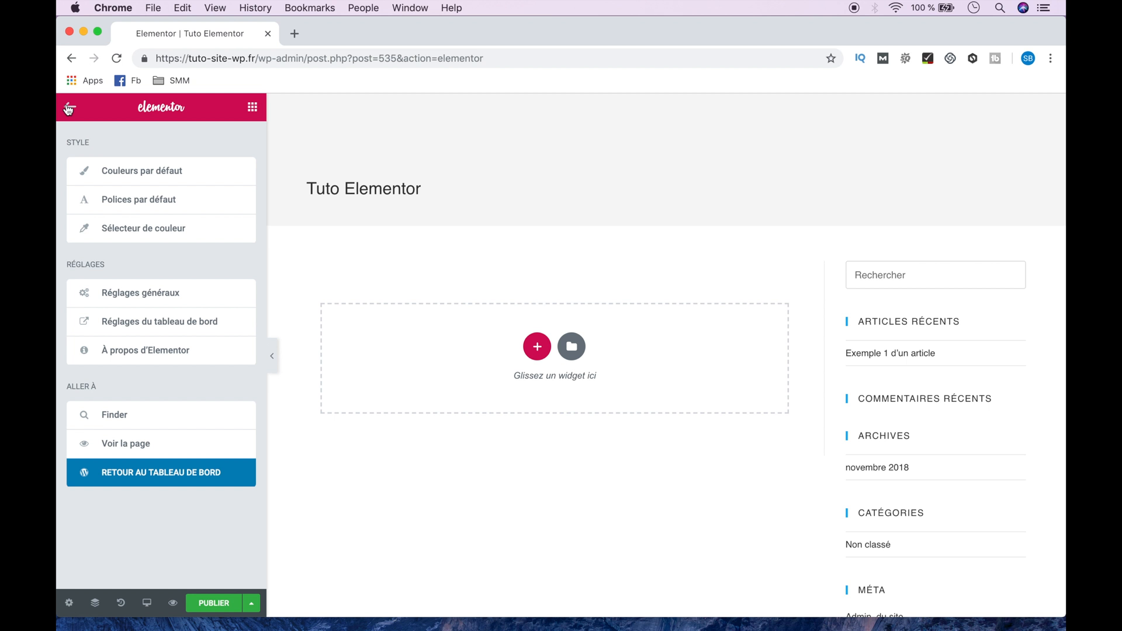
{"action": "left_click", "coordinate": [69, 109]}
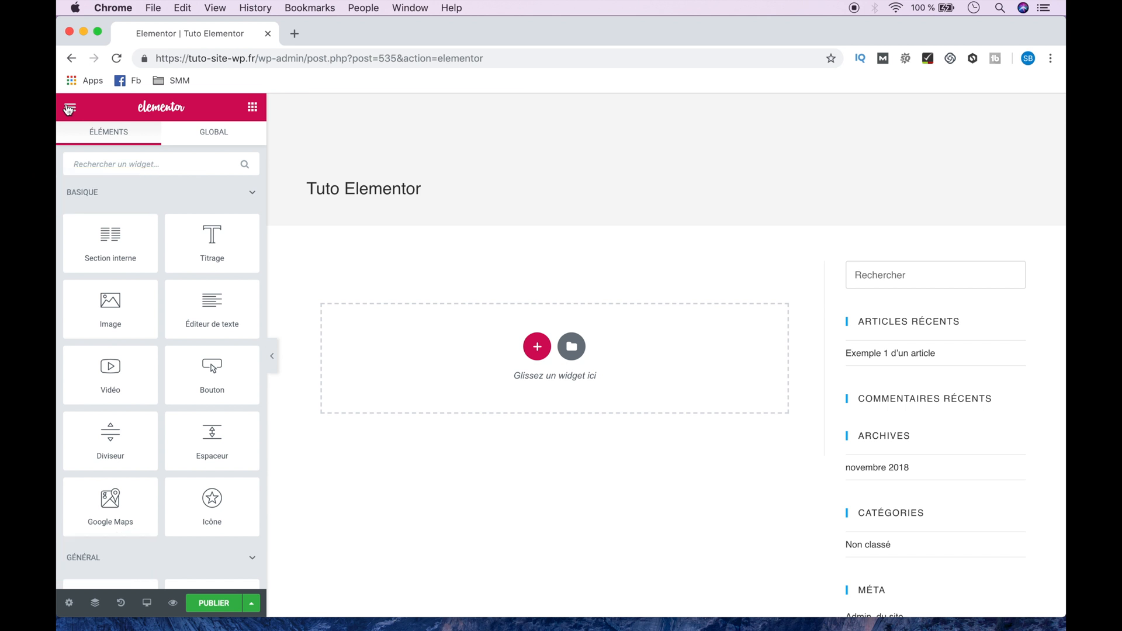
{"action": "scroll", "coordinate": [138, 478], "scroll_direction": "down", "scroll_amount": 7}
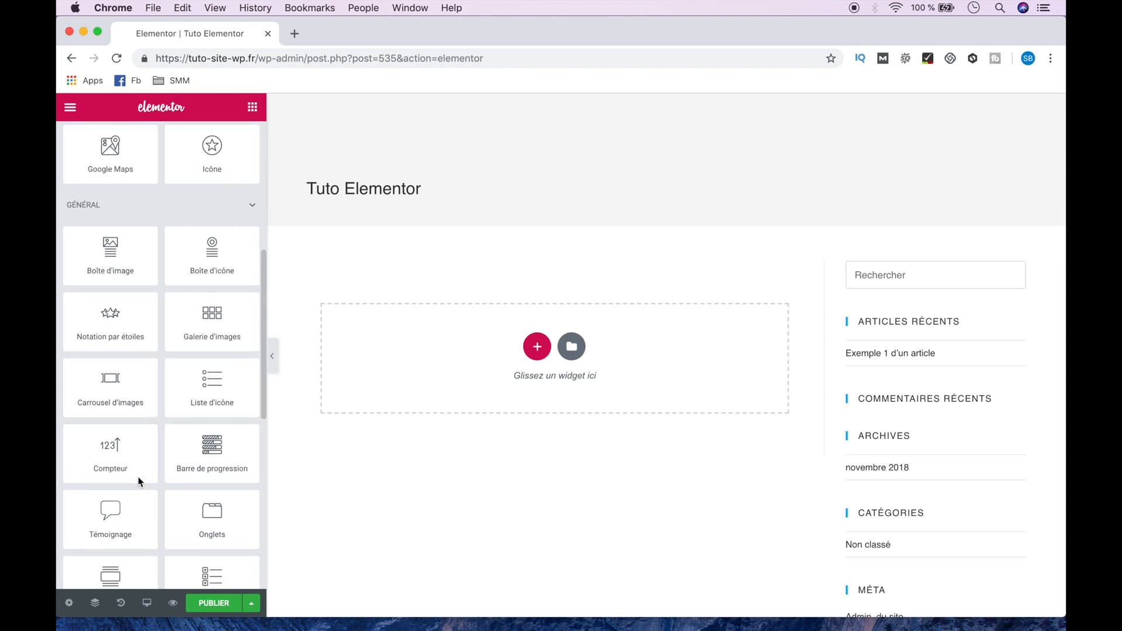
{"action": "scroll", "coordinate": [139, 478], "scroll_direction": "down", "scroll_amount": 6}
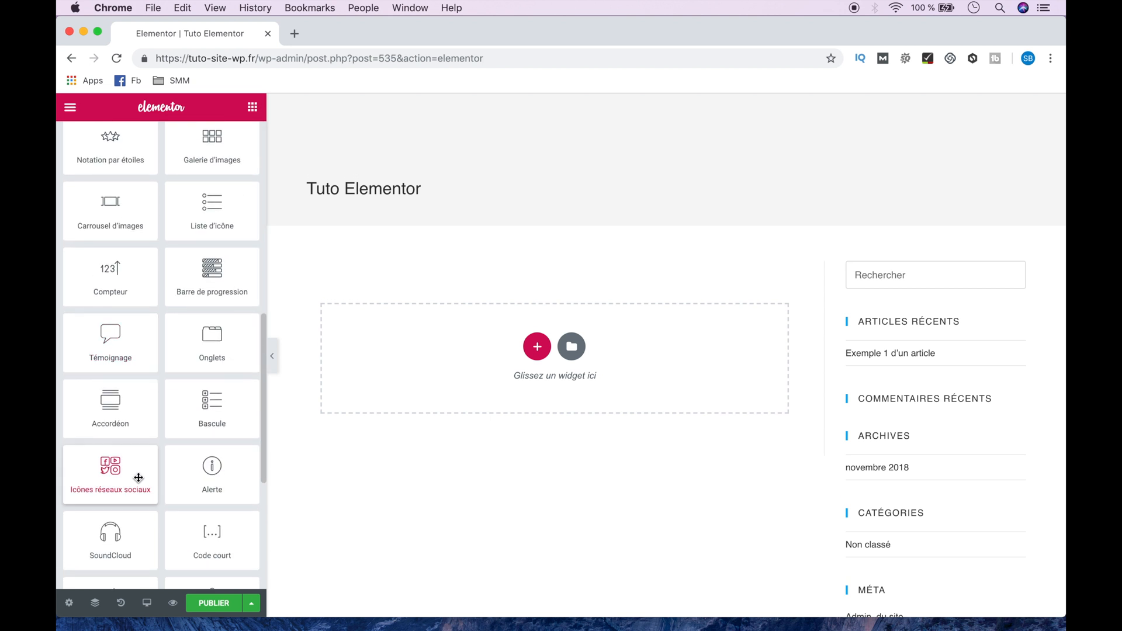
{"action": "scroll", "coordinate": [139, 478], "scroll_direction": "down", "scroll_amount": 3}
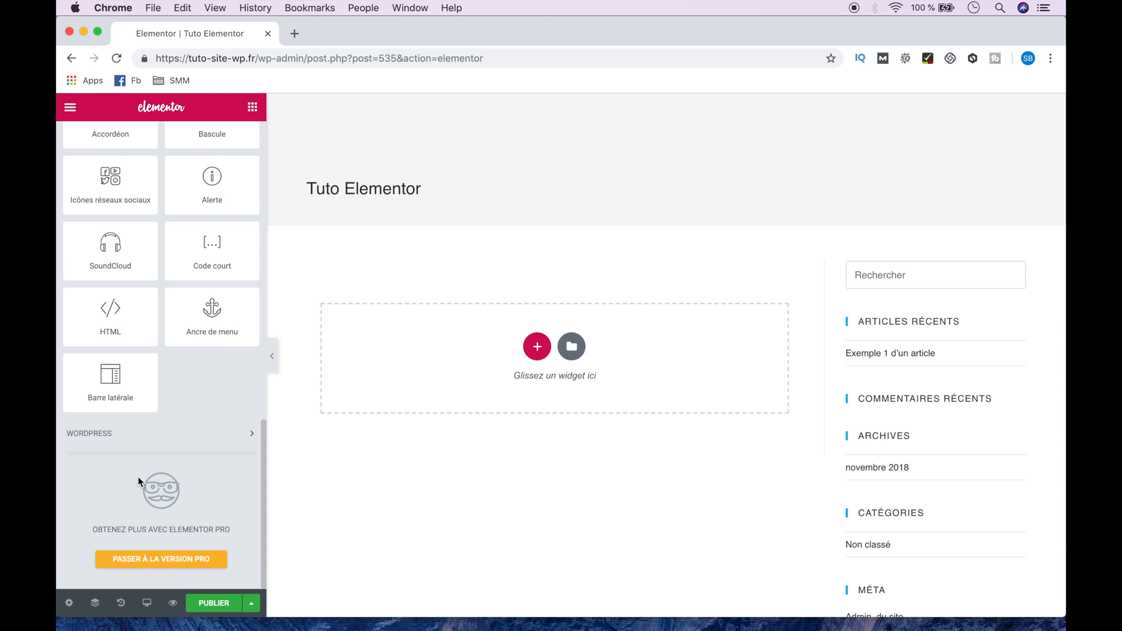
Examine the page's general settings, the Navigator and the action history in Elementor.
{"action": "left_click", "coordinate": [69, 604]}
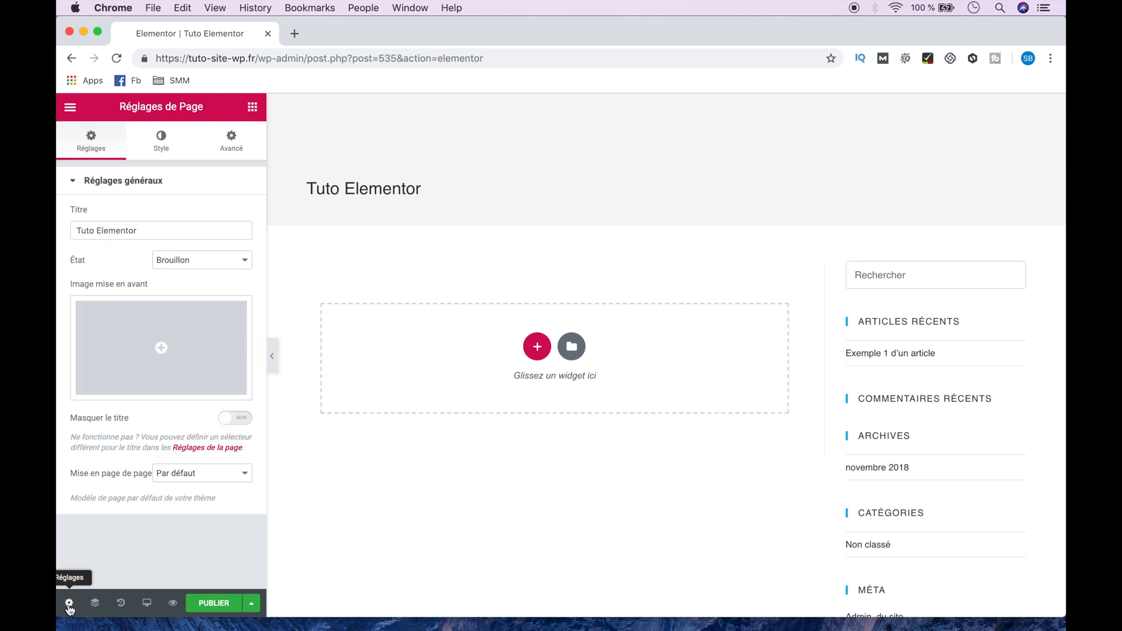
{"action": "left_click", "coordinate": [96, 608]}
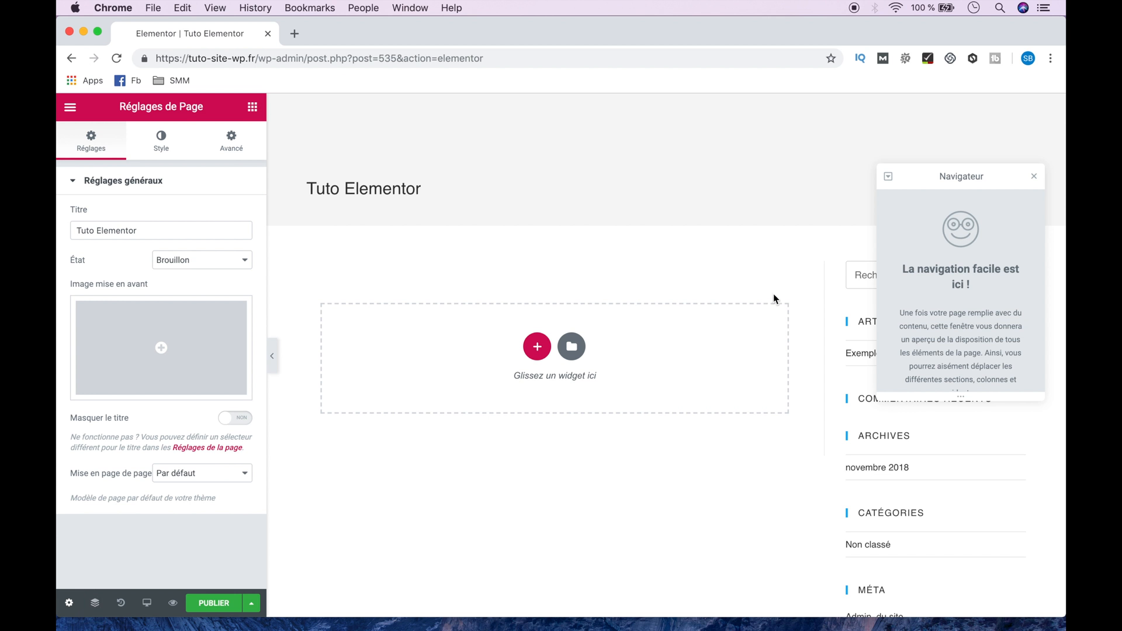
{"action": "left_click", "coordinate": [1034, 176]}
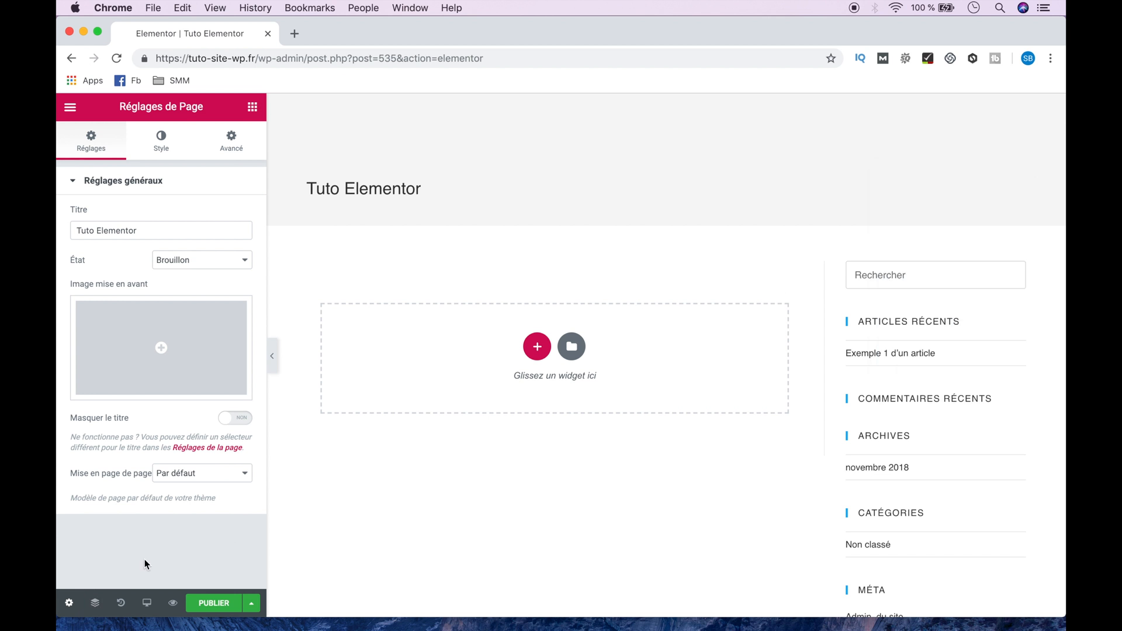
{"action": "left_click", "coordinate": [121, 603]}
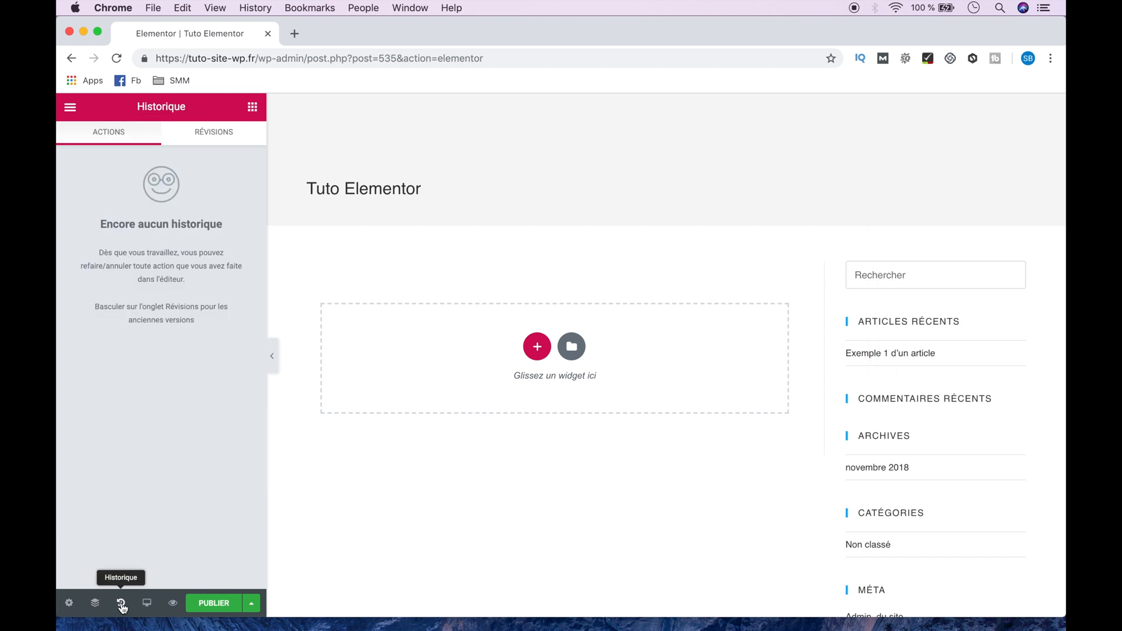
Preview the page in tablet and mobile responsive modes, then return to the desktop view.
{"action": "left_click", "coordinate": [146, 605]}
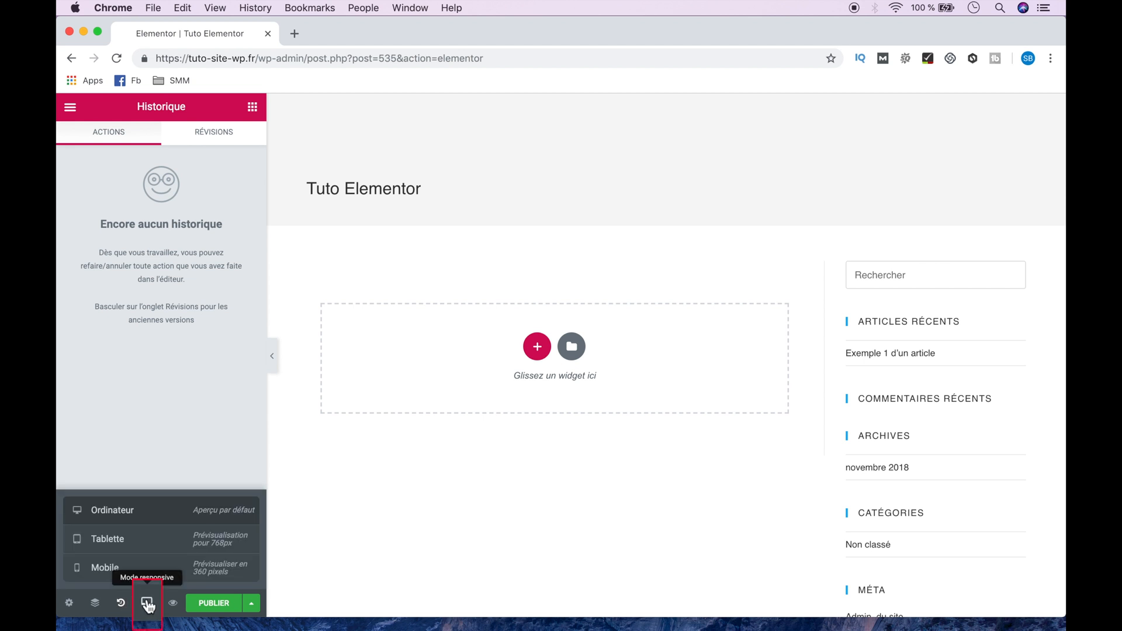
{"action": "left_click", "coordinate": [146, 550]}
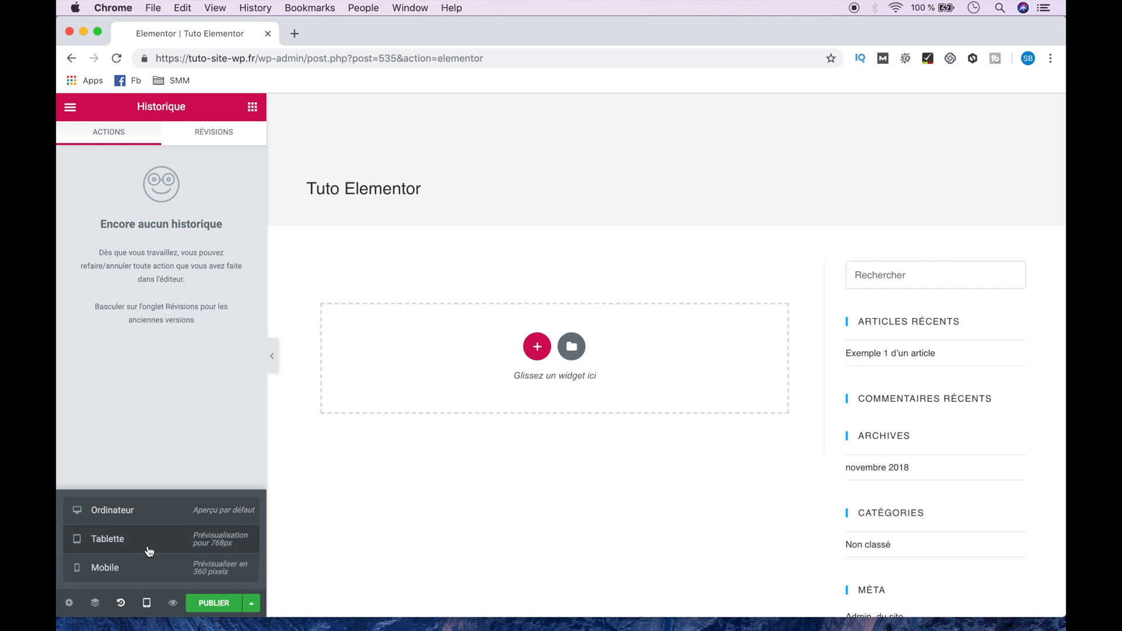
{"action": "left_click", "coordinate": [150, 576]}
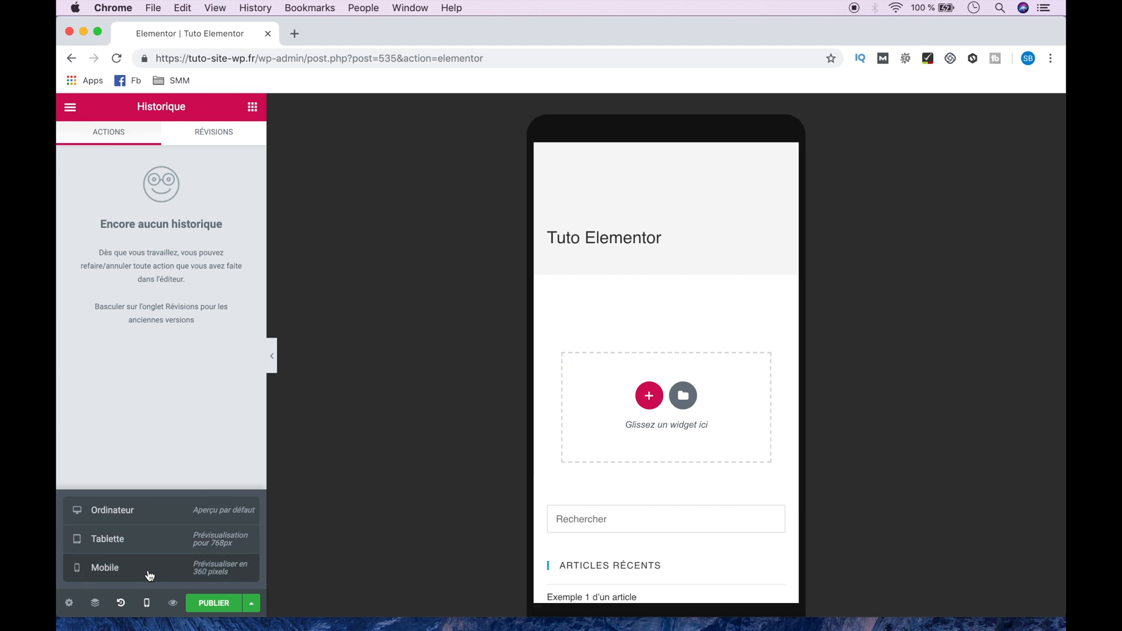
{"action": "left_click", "coordinate": [146, 518]}
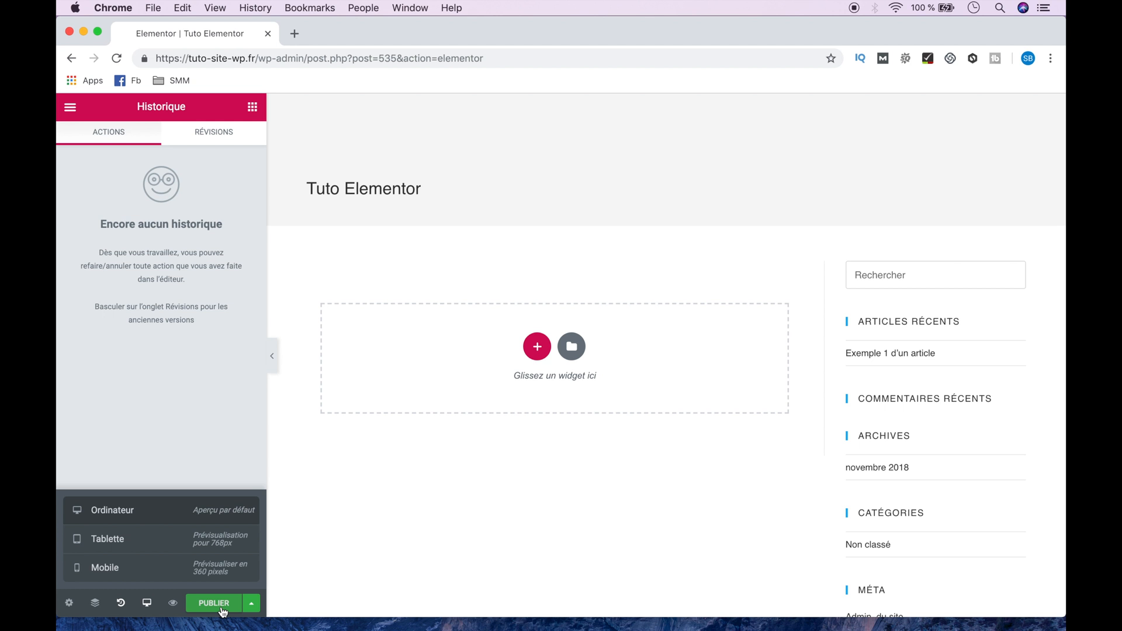
Check the page's save options without saving, then return to the Elementor widget list.
{"action": "left_click", "coordinate": [257, 605]}
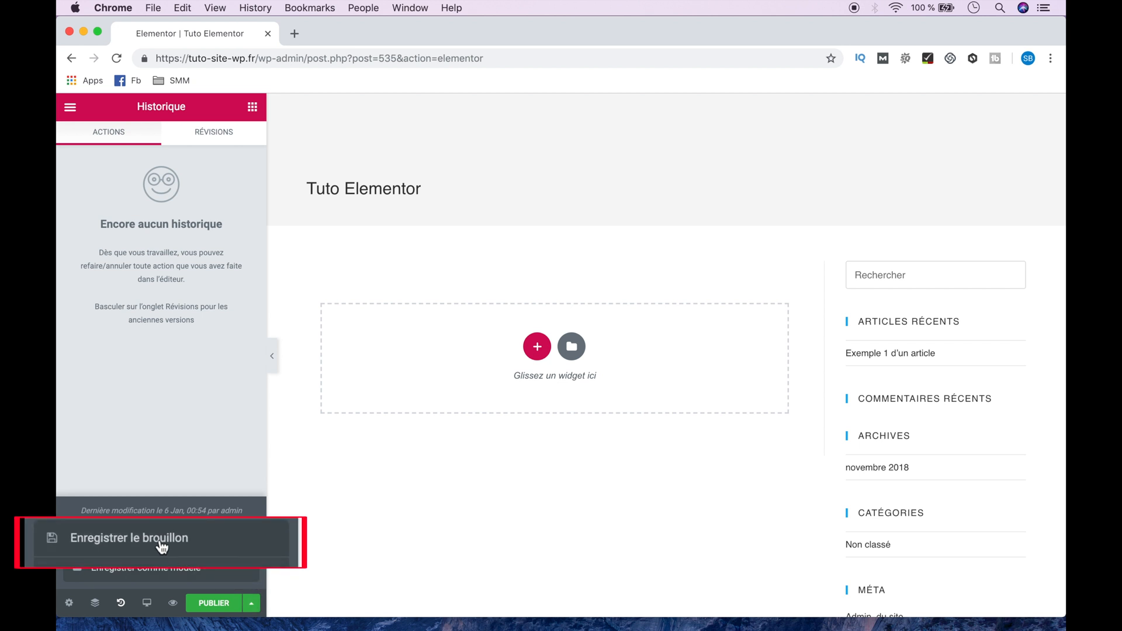
{"action": "left_click", "coordinate": [252, 604]}
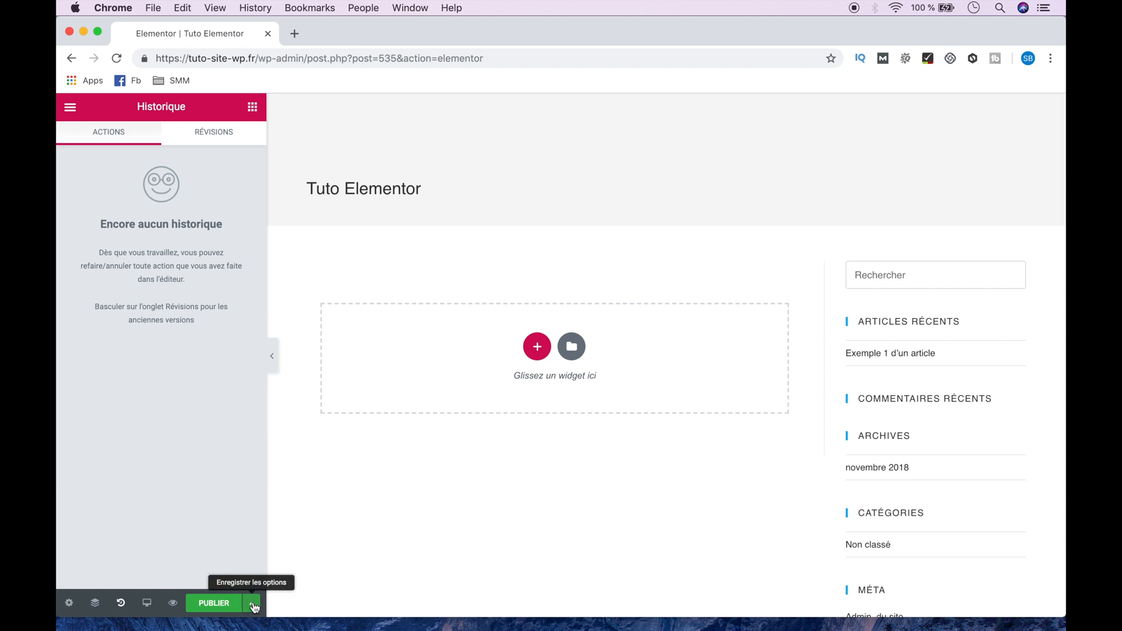
{"action": "left_click", "coordinate": [70, 108]}
{"action": "left_click", "coordinate": [70, 111]}
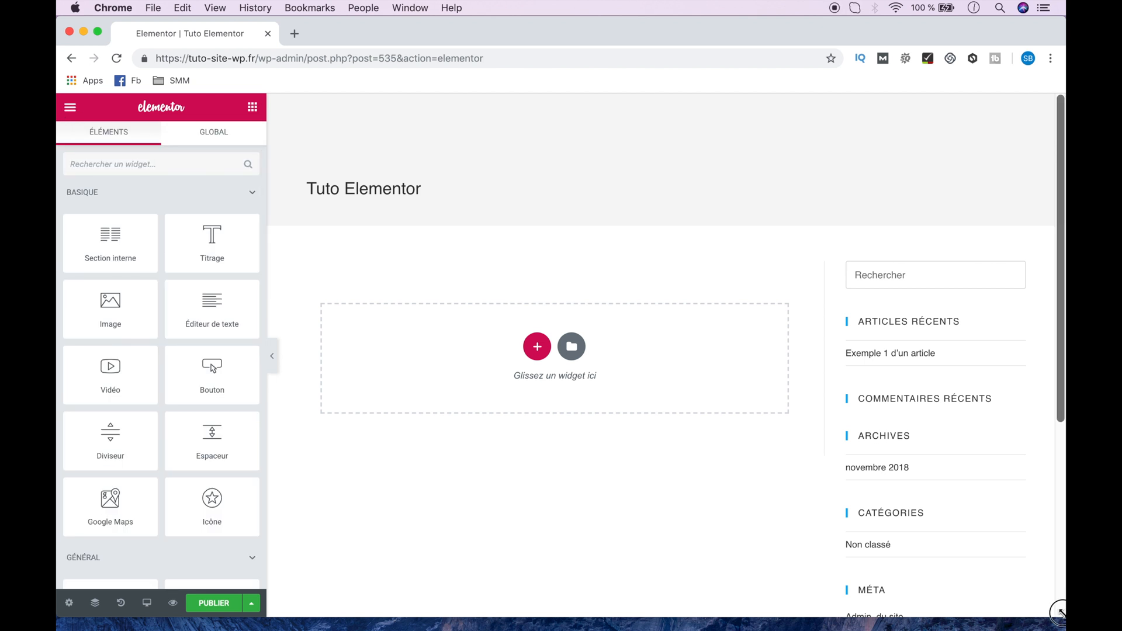
Add a new section with a single-column structure to the page.
{"action": "left_click_drag", "start_coordinate": [1059, 612], "coordinate": [1057, 627]}
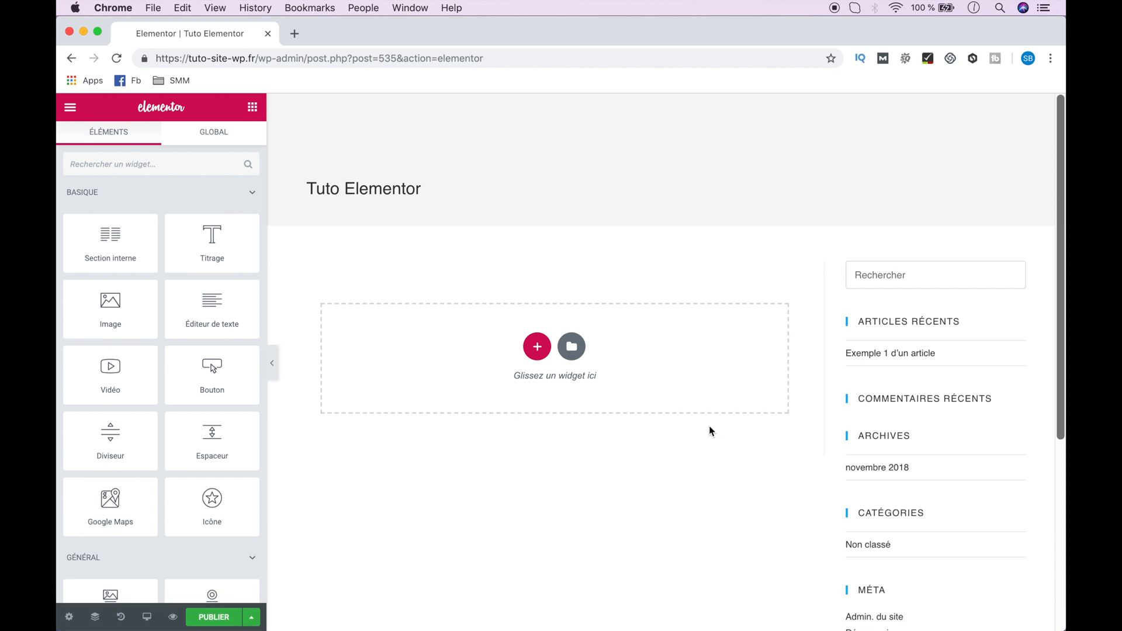
{"action": "left_click", "coordinate": [537, 347]}
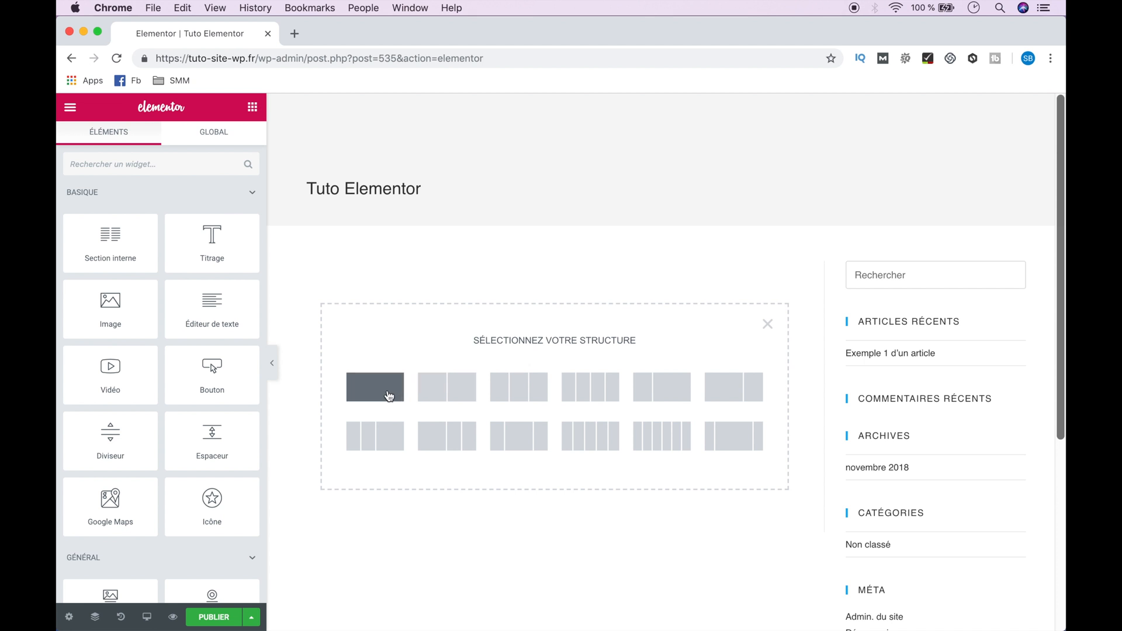
{"action": "left_click", "coordinate": [387, 394]}
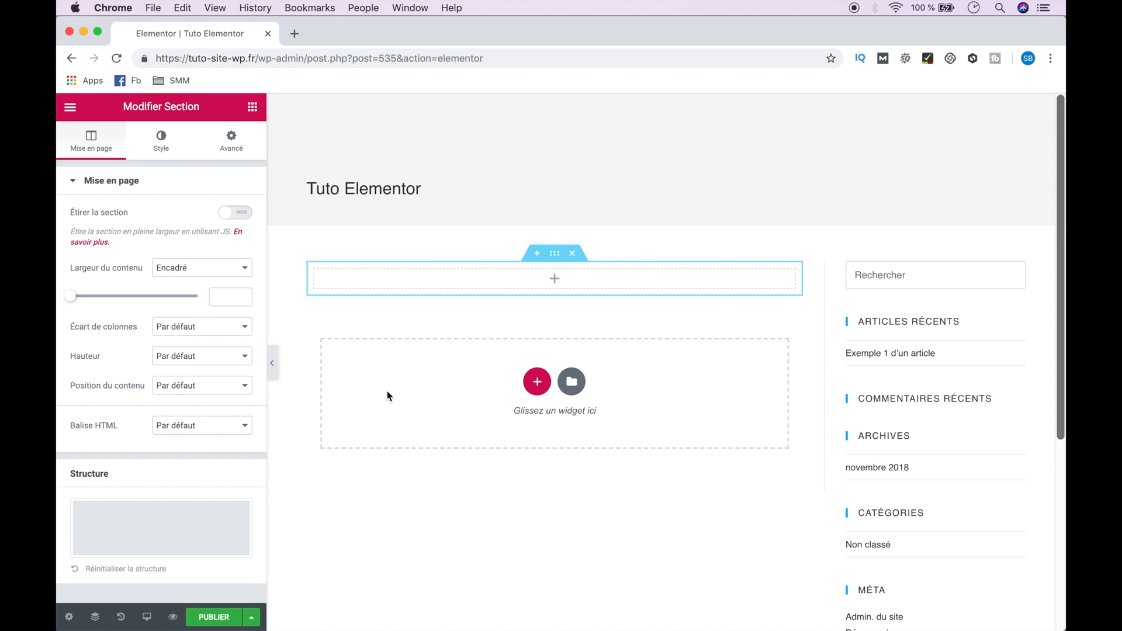
Add a section with four equal columns below the first one and slightly widen its first column.
{"action": "left_click", "coordinate": [533, 382]}
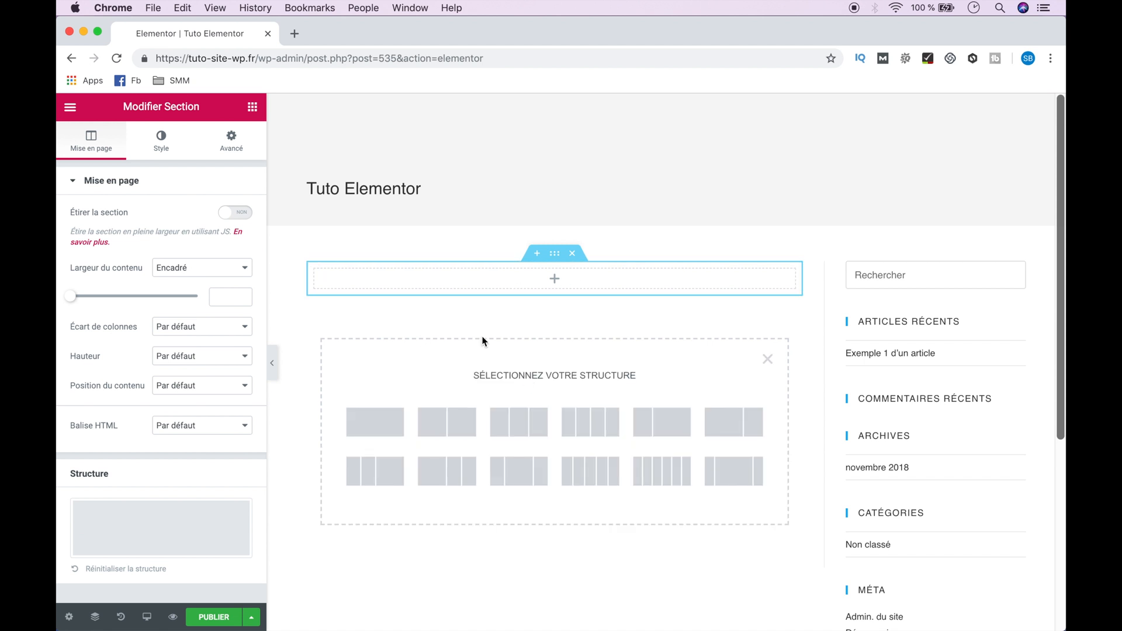
{"action": "left_click", "coordinate": [588, 426]}
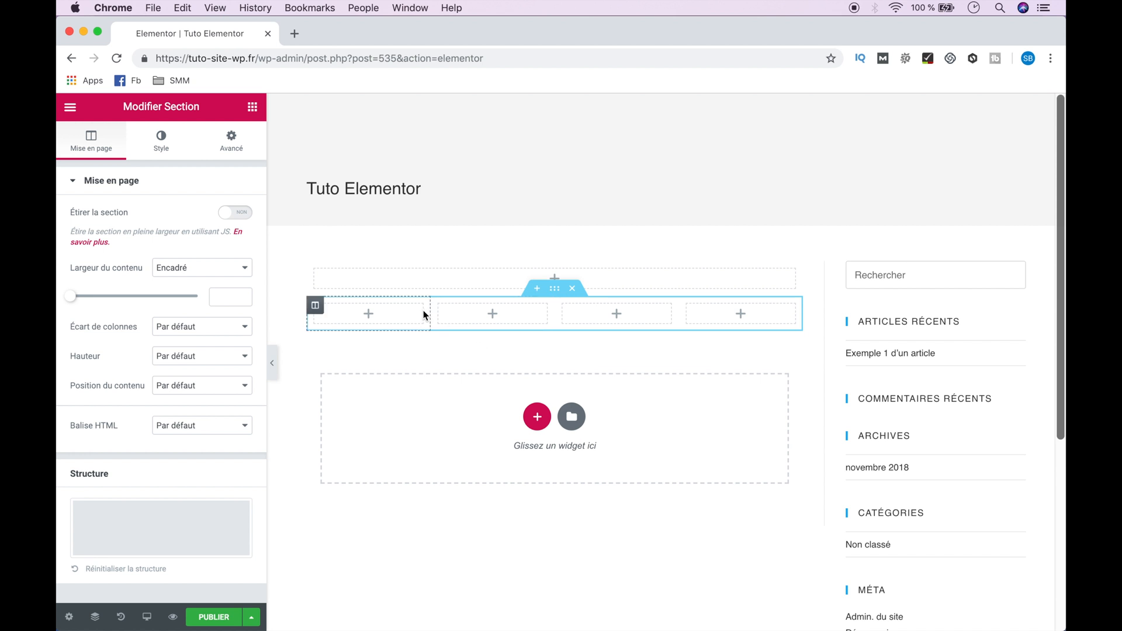
{"action": "mouse_move", "coordinate": [432, 313]}
{"action": "left_mouse_down"}
{"action": "mouse_move", "coordinate": [534, 316]}
{"action": "mouse_move", "coordinate": [443, 314]}
{"action": "left_mouse_up"}
{"action": "left_click", "coordinate": [441, 282]}
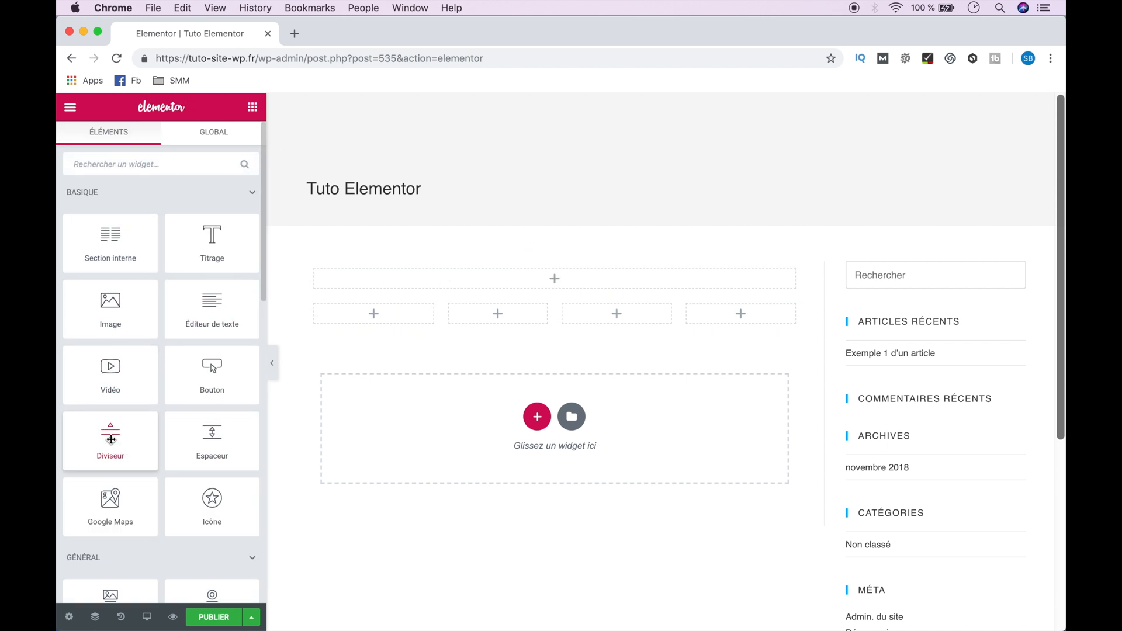
Place a Titrage widget in the single-column section.
{"action": "scroll", "coordinate": [167, 337], "scroll_direction": "down", "scroll_amount": 5}
{"action": "scroll", "coordinate": [167, 336], "scroll_direction": "up", "scroll_amount": 5}
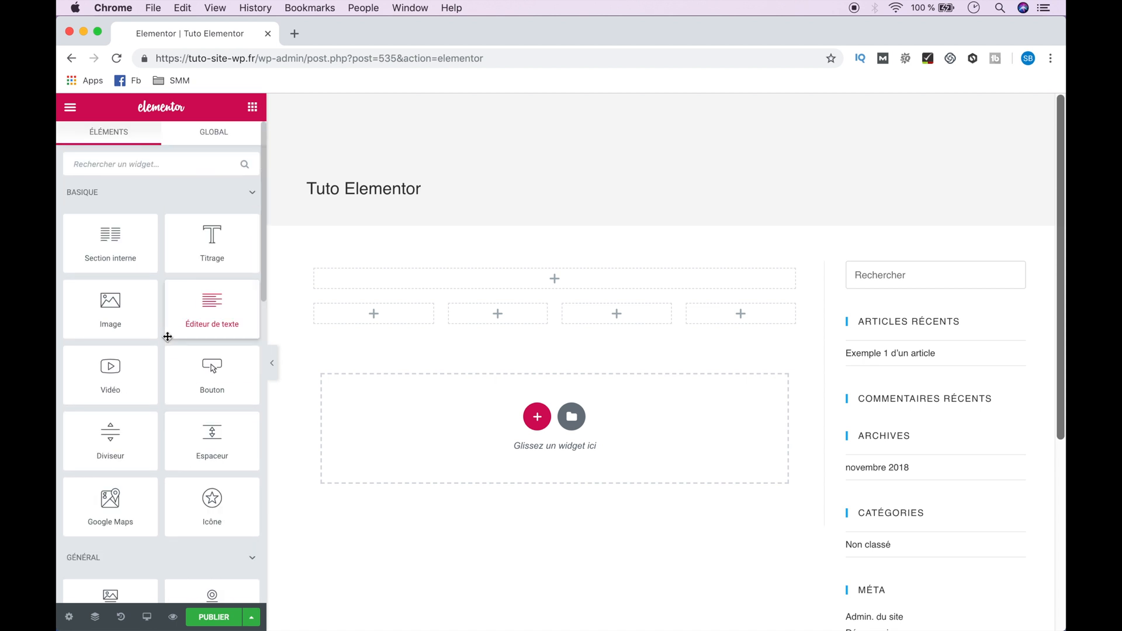
{"action": "left_click_drag", "start_coordinate": [208, 238], "coordinate": [382, 273]}
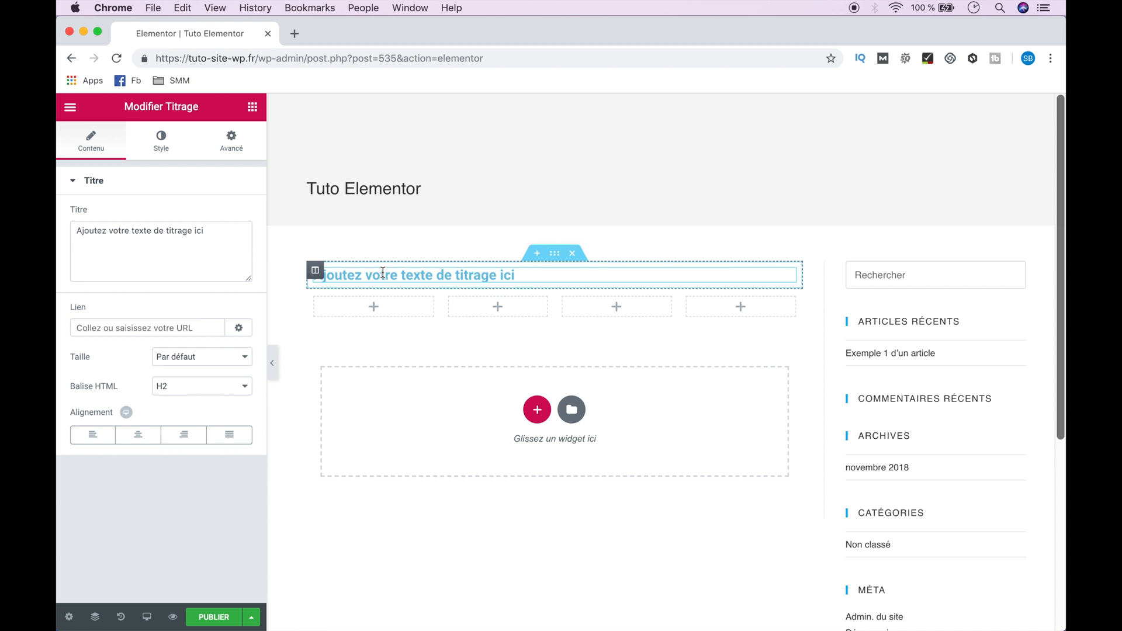
Place an Éditeur de texte widget in the first column of the four-column section and an Image widget in the second.
{"action": "left_click", "coordinate": [385, 311]}
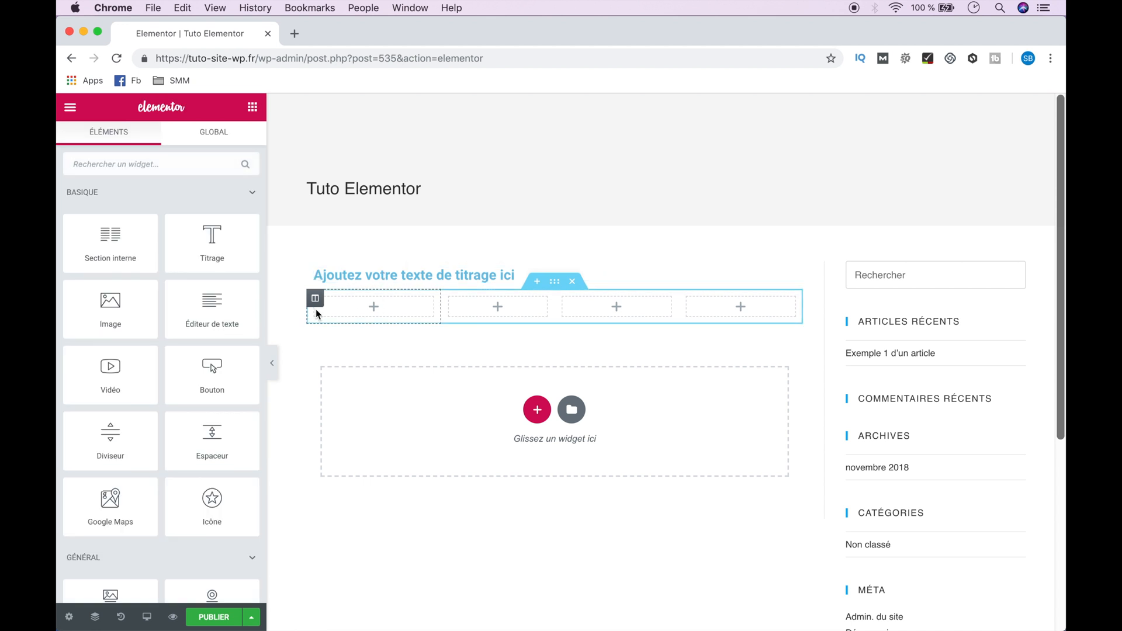
{"action": "left_click_drag", "start_coordinate": [214, 309], "coordinate": [403, 313]}
{"action": "left_click", "coordinate": [484, 381]}
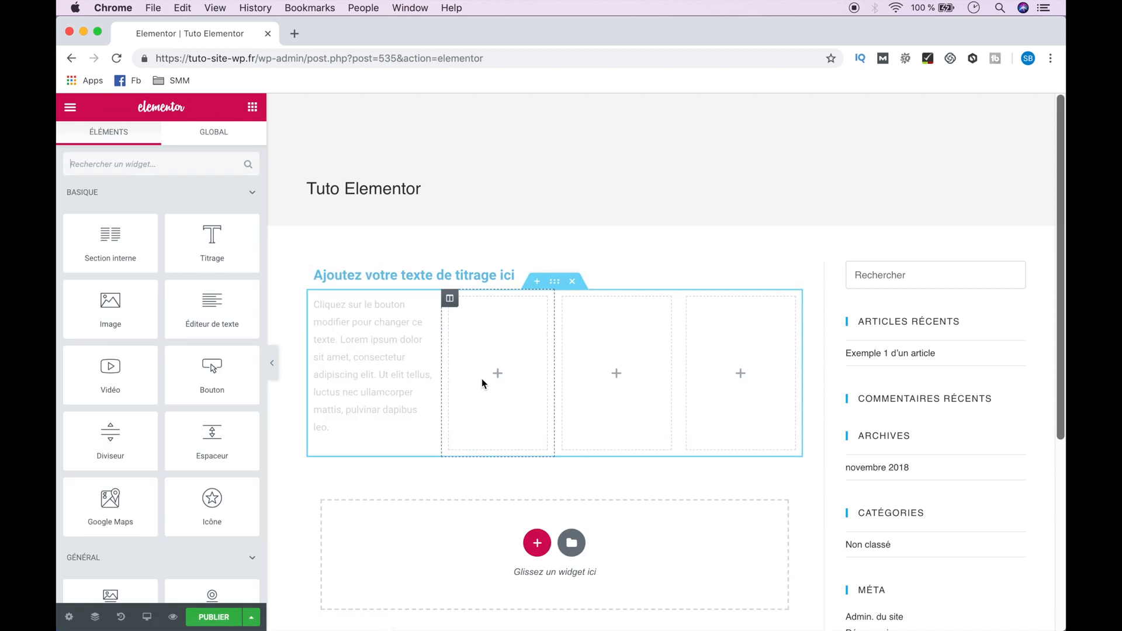
{"action": "left_click_drag", "start_coordinate": [78, 304], "coordinate": [514, 378]}
Place a Vidéo widget in the third column of the four-column section and an Icône widget in the fourth.
{"action": "left_click", "coordinate": [603, 351]}
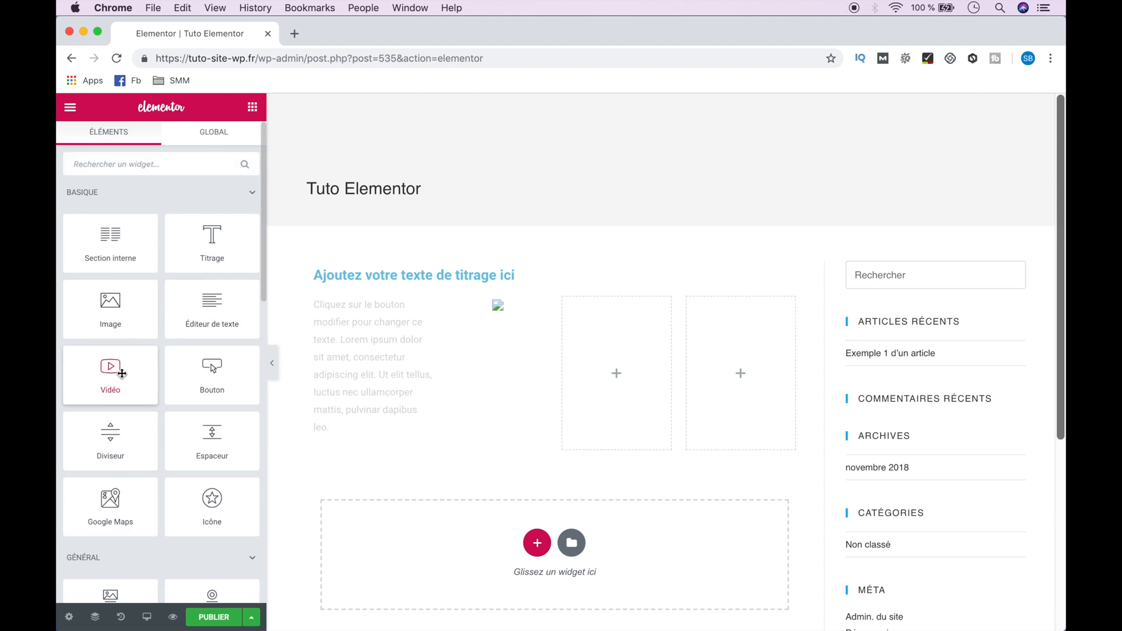
{"action": "left_click_drag", "start_coordinate": [117, 369], "coordinate": [619, 366]}
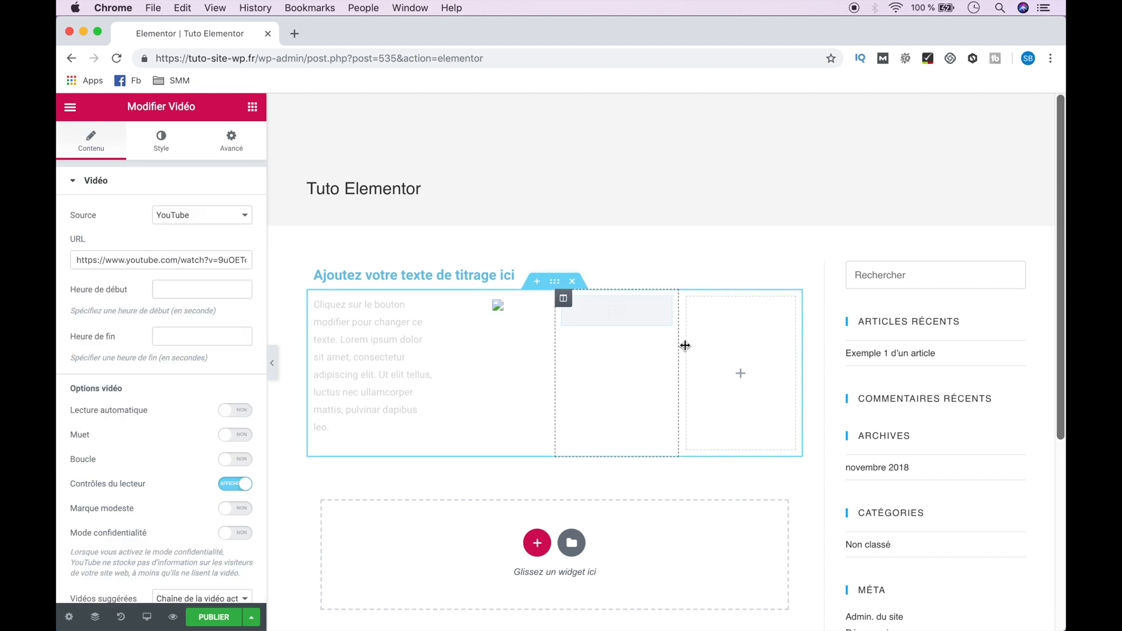
{"action": "left_click", "coordinate": [743, 347]}
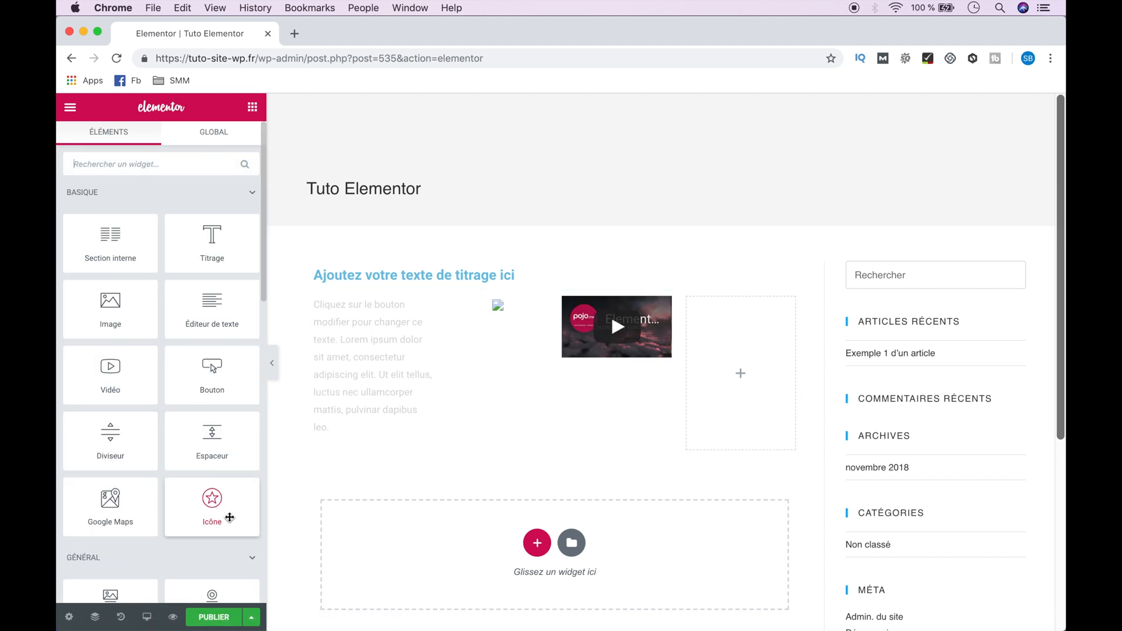
{"action": "left_click_drag", "start_coordinate": [210, 508], "coordinate": [771, 380]}
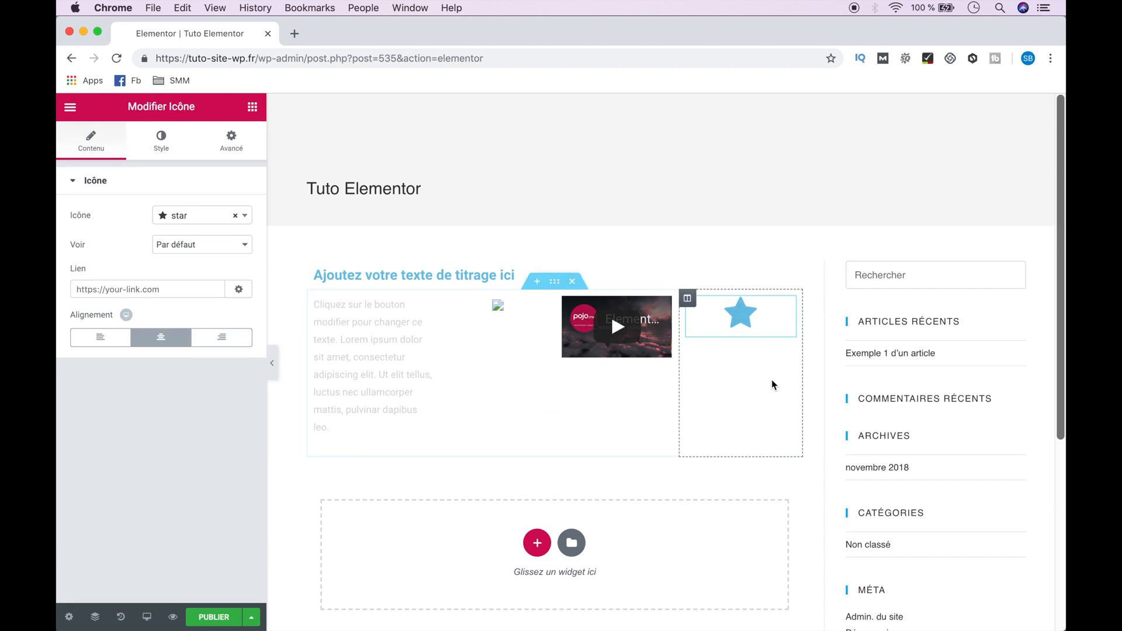
Replace the heading widget's text with "qdfqdsdq".
{"action": "left_click", "coordinate": [468, 277]}
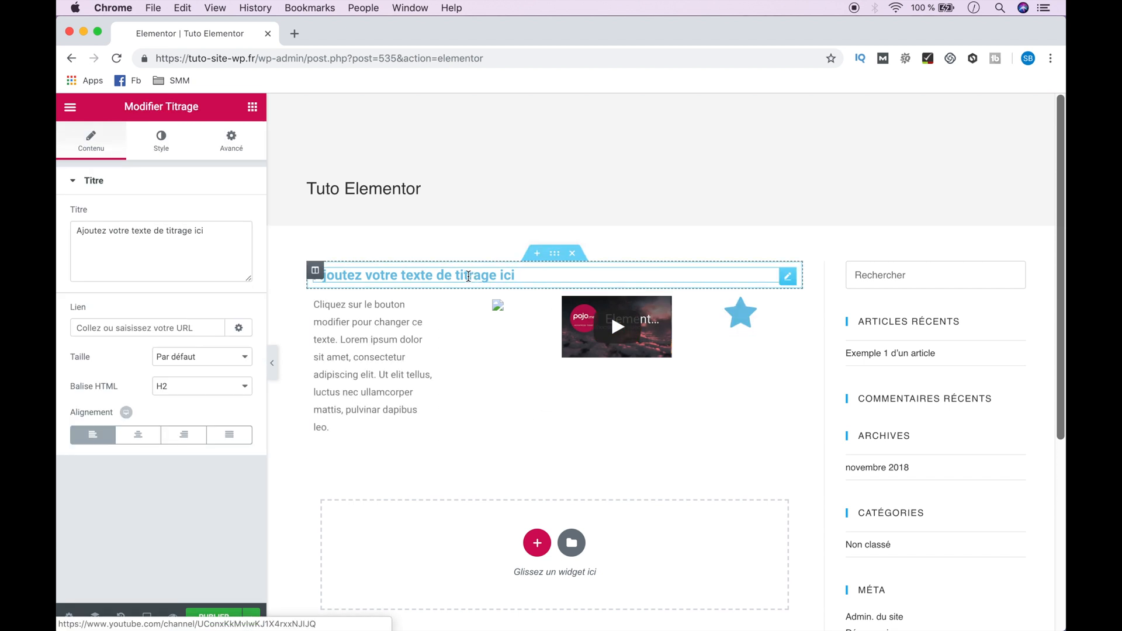
{"action": "triple_click", "coordinate": [229, 234]}
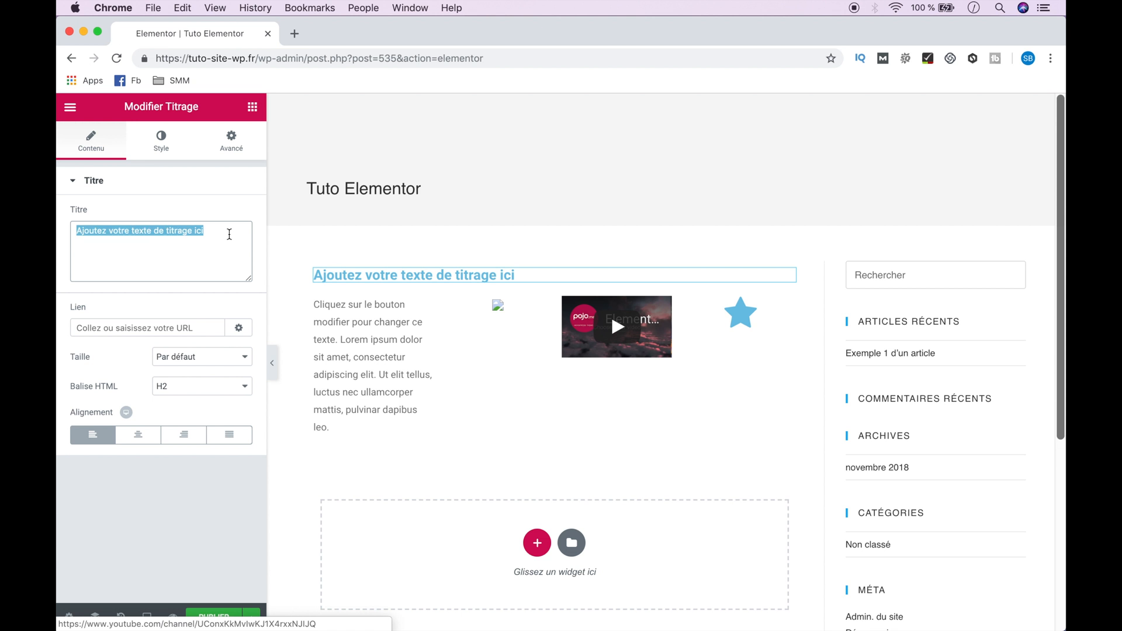
{"action": "type", "text": "qdfqdsdq"}
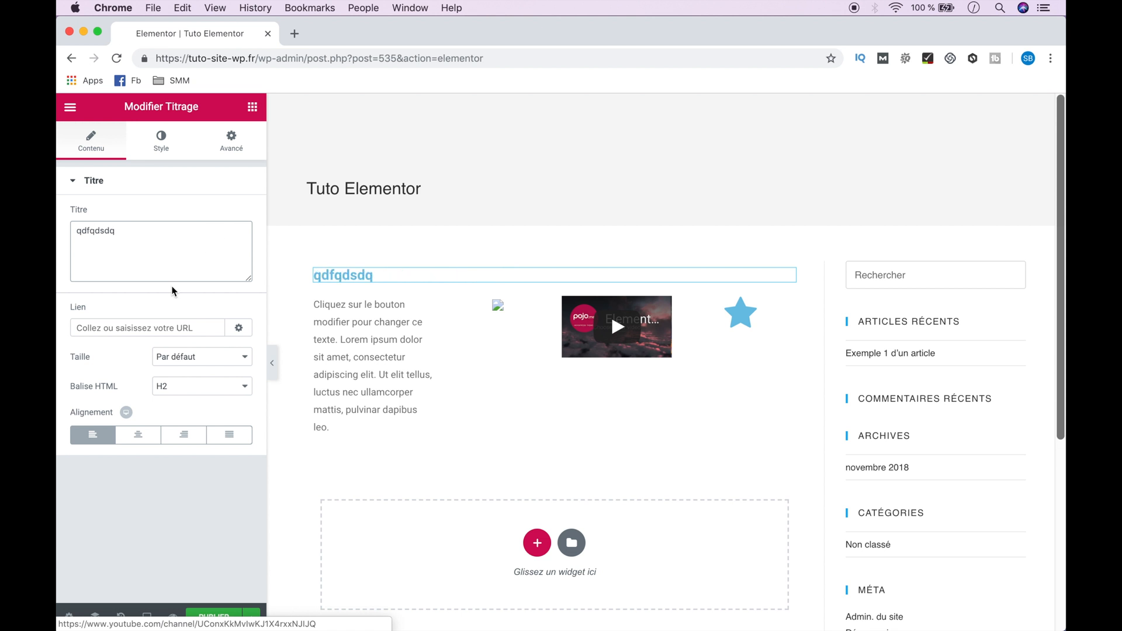
{"action": "left_click", "coordinate": [98, 325]}
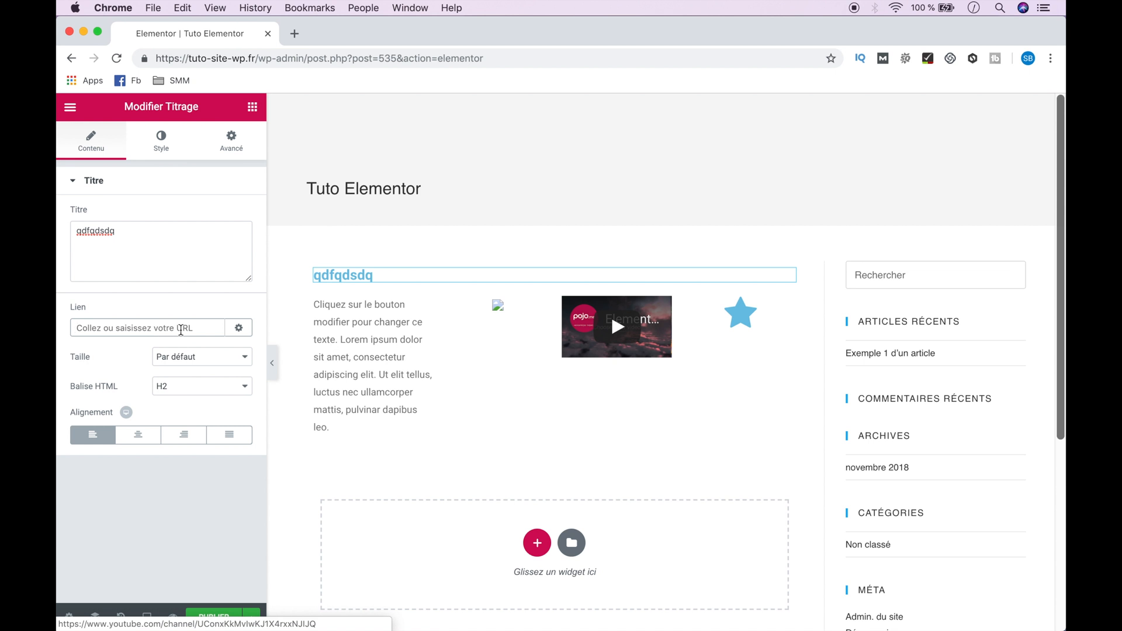
{"action": "type", "text": "https://sommersadvisors.com/"}
{"action": "left_click", "coordinate": [246, 329]}
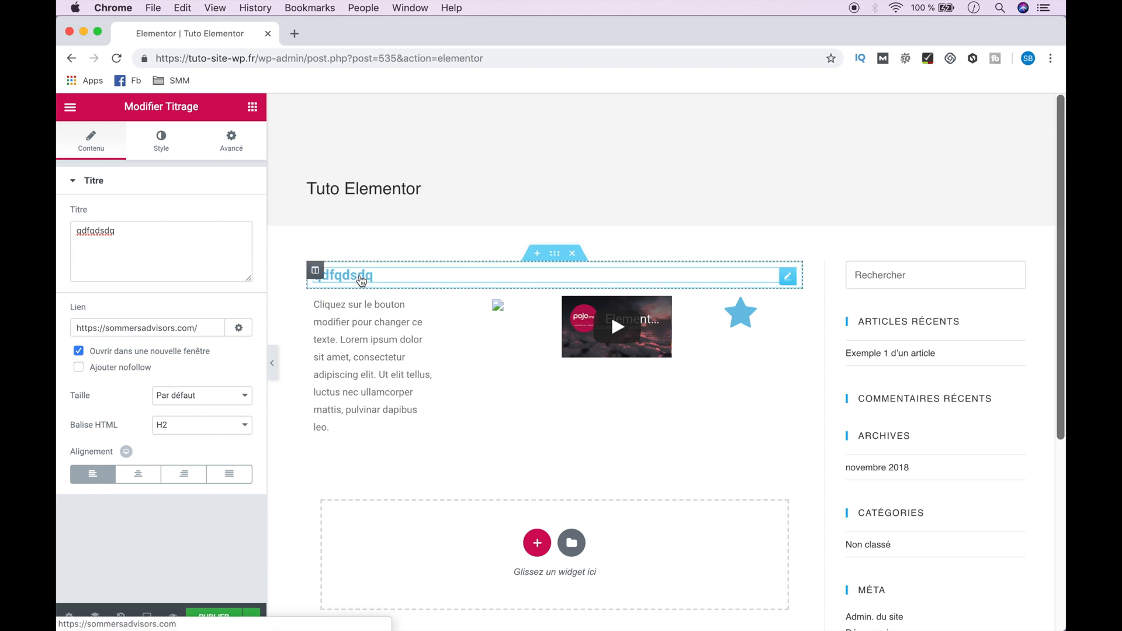
{"action": "triple_click", "coordinate": [147, 326]}
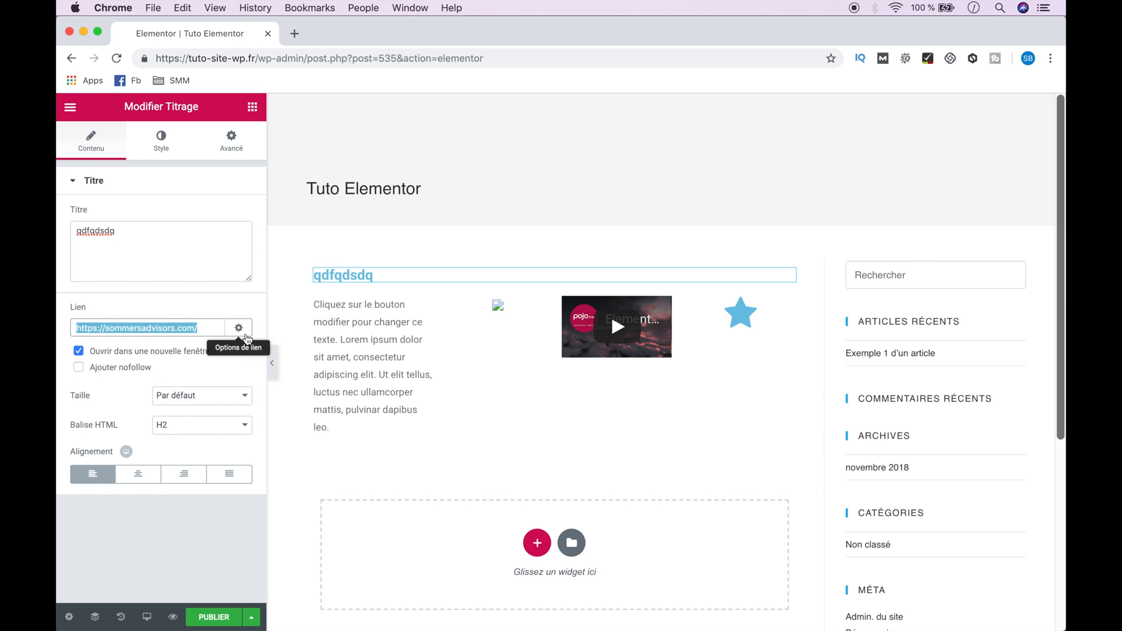
Set the heading's size to XXL and review its HTML tag options without changing the tag.
{"action": "left_click", "coordinate": [209, 398]}
{"action": "left_click", "coordinate": [199, 455]}
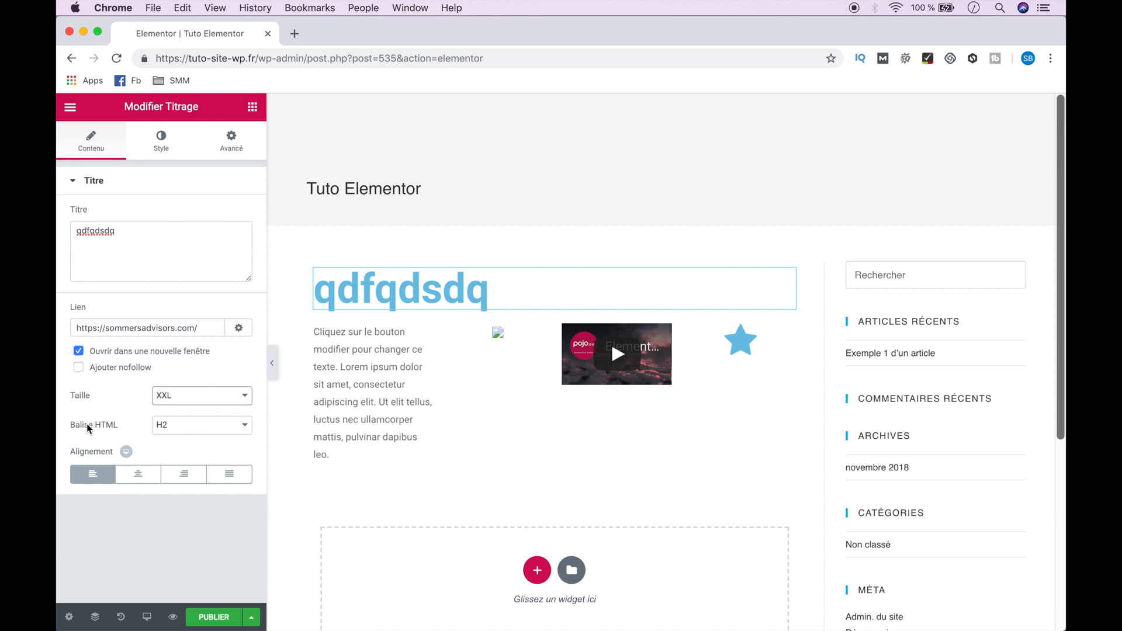
{"action": "left_click", "coordinate": [190, 432]}
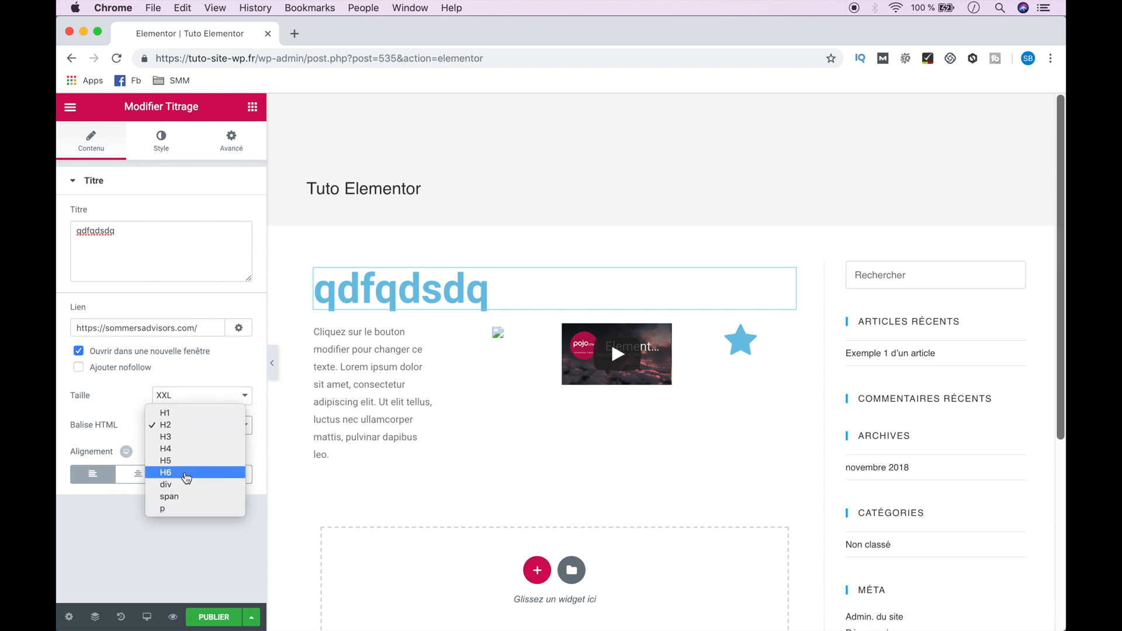
{"action": "left_click", "coordinate": [144, 541]}
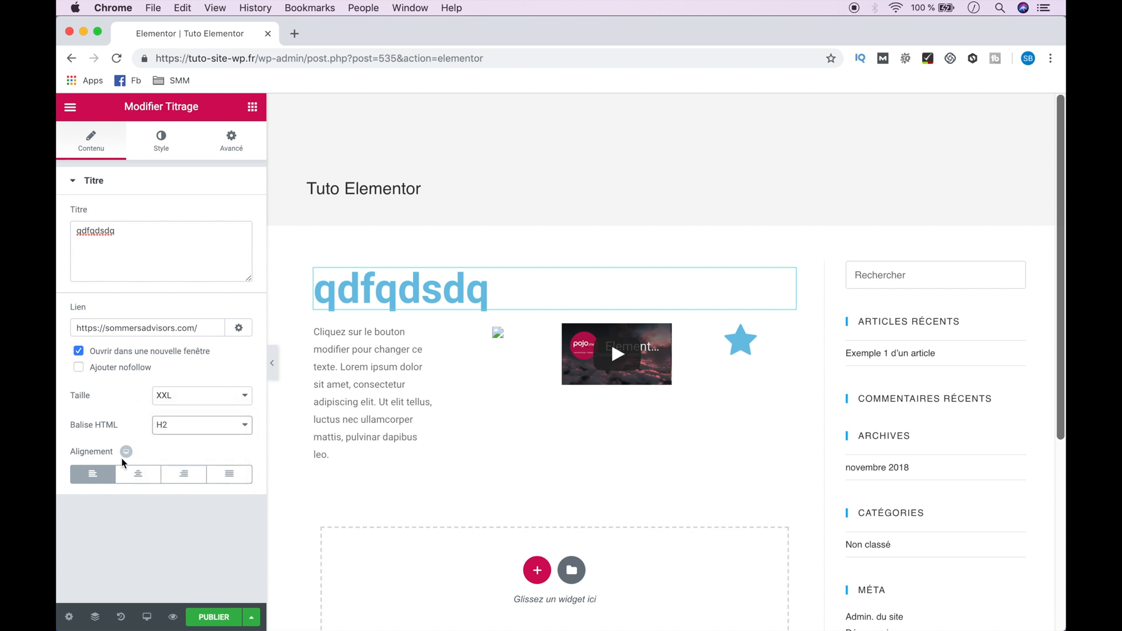
Try centred and right alignment on the heading and return it to left alignment.
{"action": "left_click", "coordinate": [136, 472]}
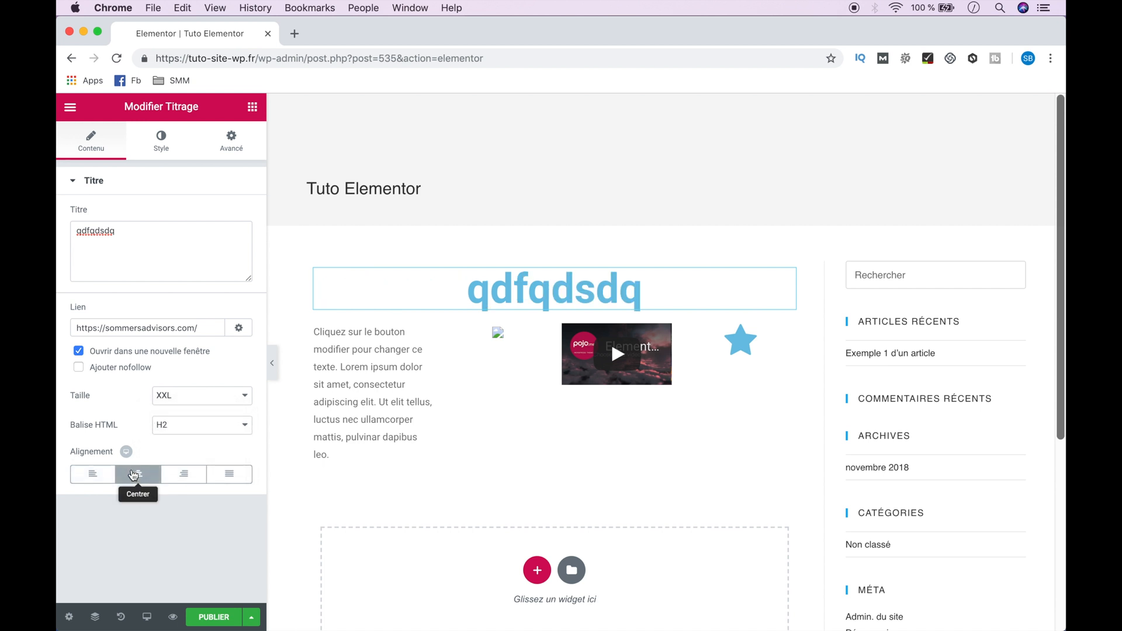
{"action": "left_click", "coordinate": [190, 480]}
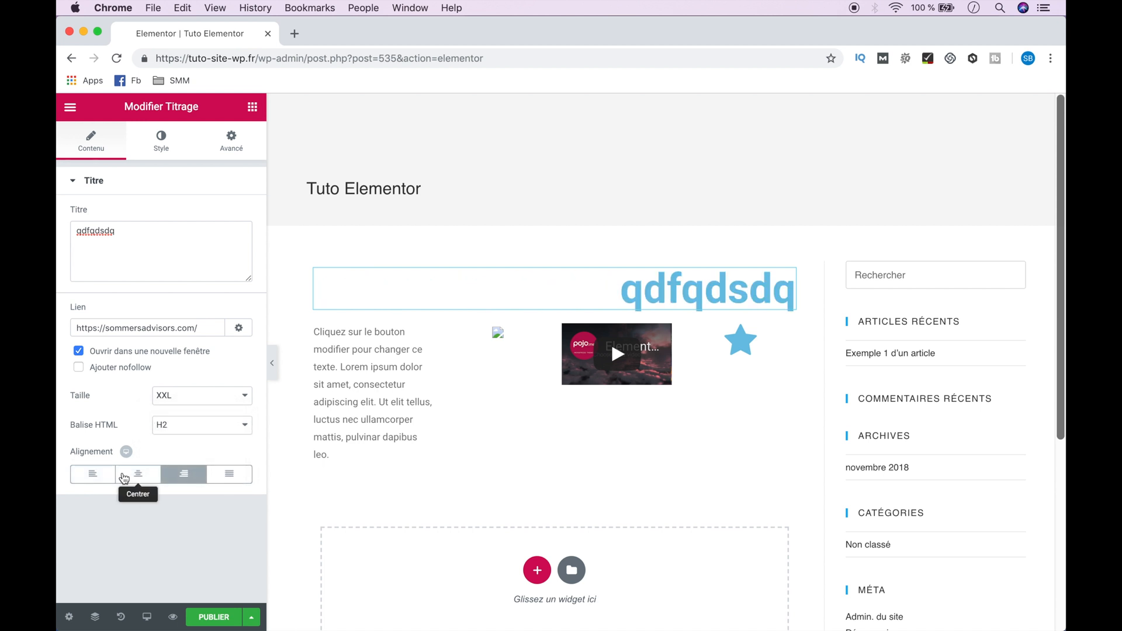
{"action": "left_click", "coordinate": [97, 475]}
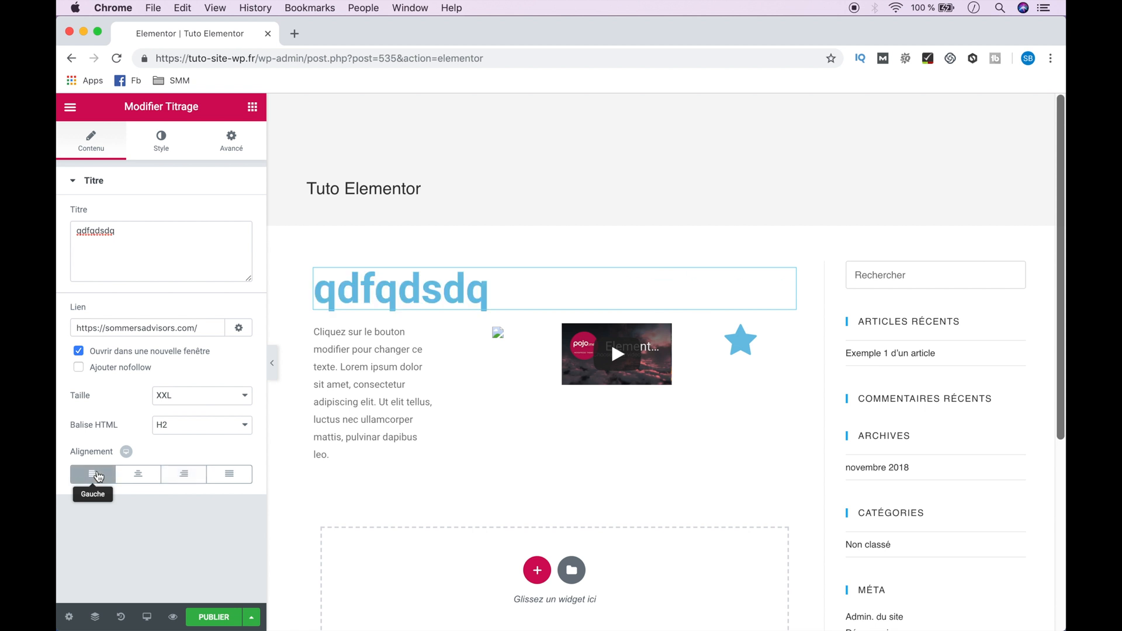
Replace the placeholder paragraph in the first column's text widget with "rfrsdfsdffd".
{"action": "left_click", "coordinate": [356, 368]}
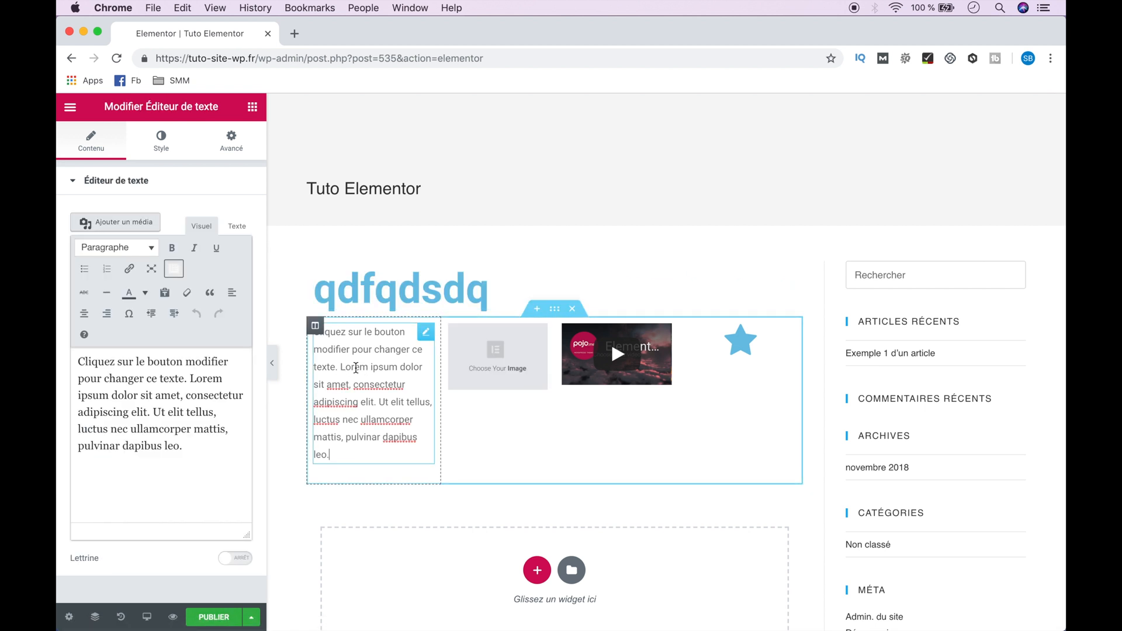
{"action": "left_click", "coordinate": [165, 386]}
{"action": "key", "text": "super+a"}
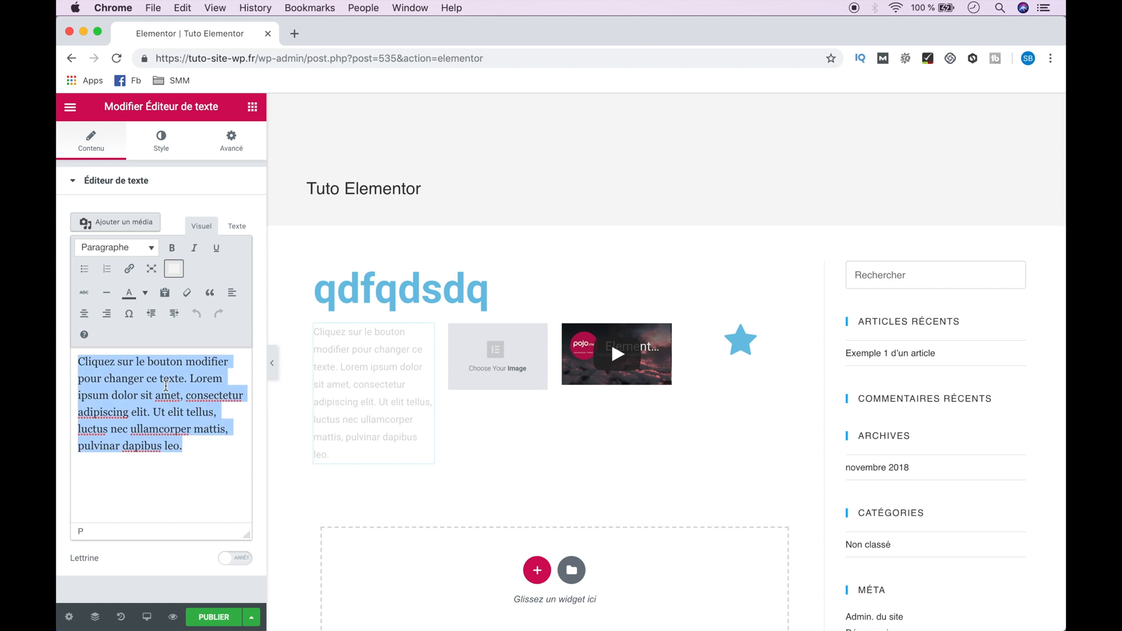
{"action": "type", "text": "rfrsdfsdffd"}
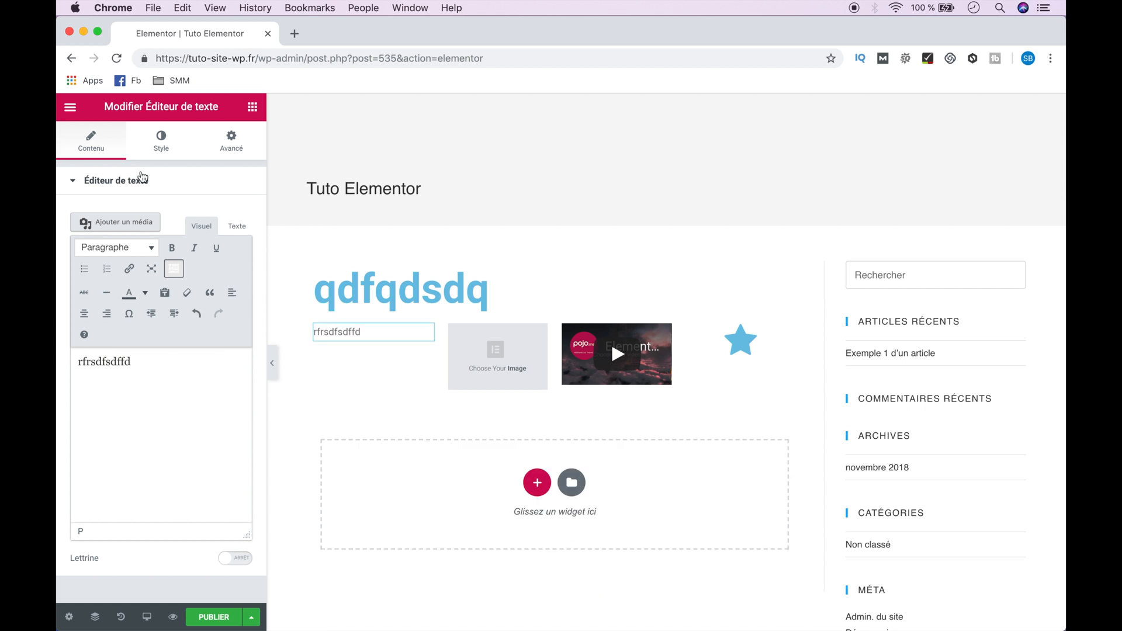
Review the paragraph style choices and format the text "rfrsdfsdffd" as bold, italic and underlined.
{"action": "left_click", "coordinate": [129, 251]}
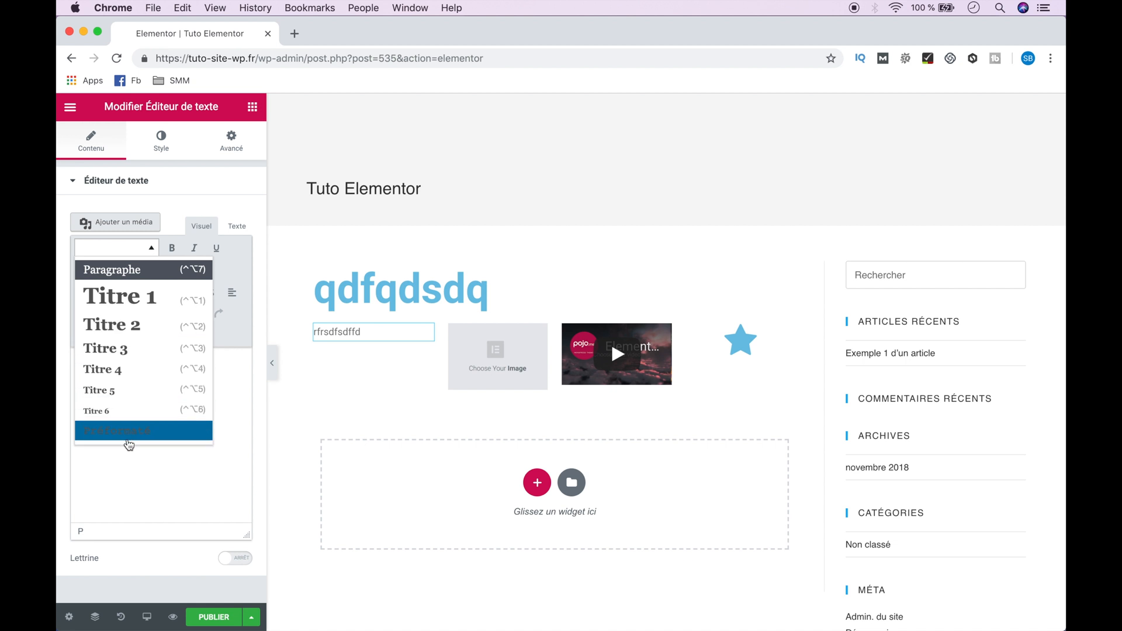
{"action": "left_click", "coordinate": [133, 492]}
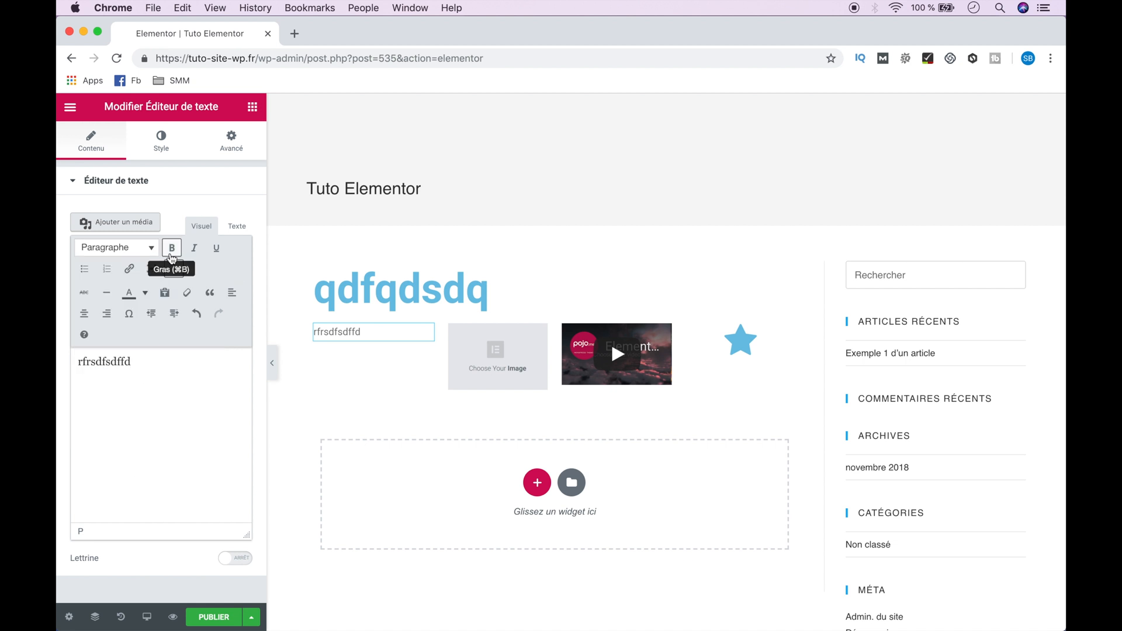
{"action": "double_click", "coordinate": [110, 354]}
{"action": "left_click", "coordinate": [173, 248]}
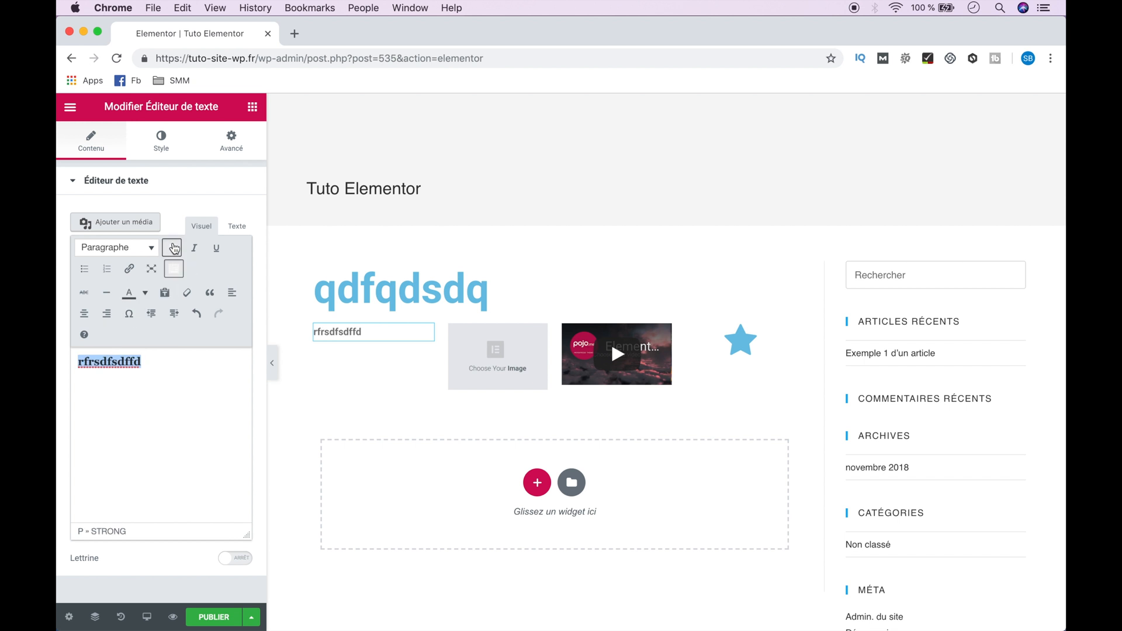
{"action": "left_click", "coordinate": [194, 248]}
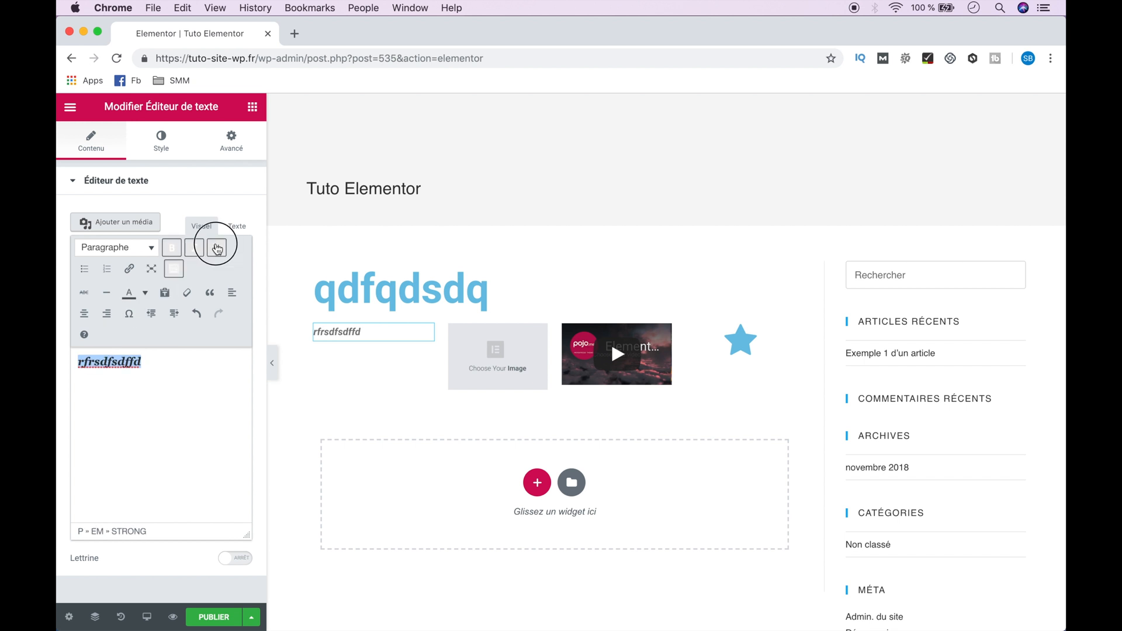
{"action": "left_click", "coordinate": [217, 248]}
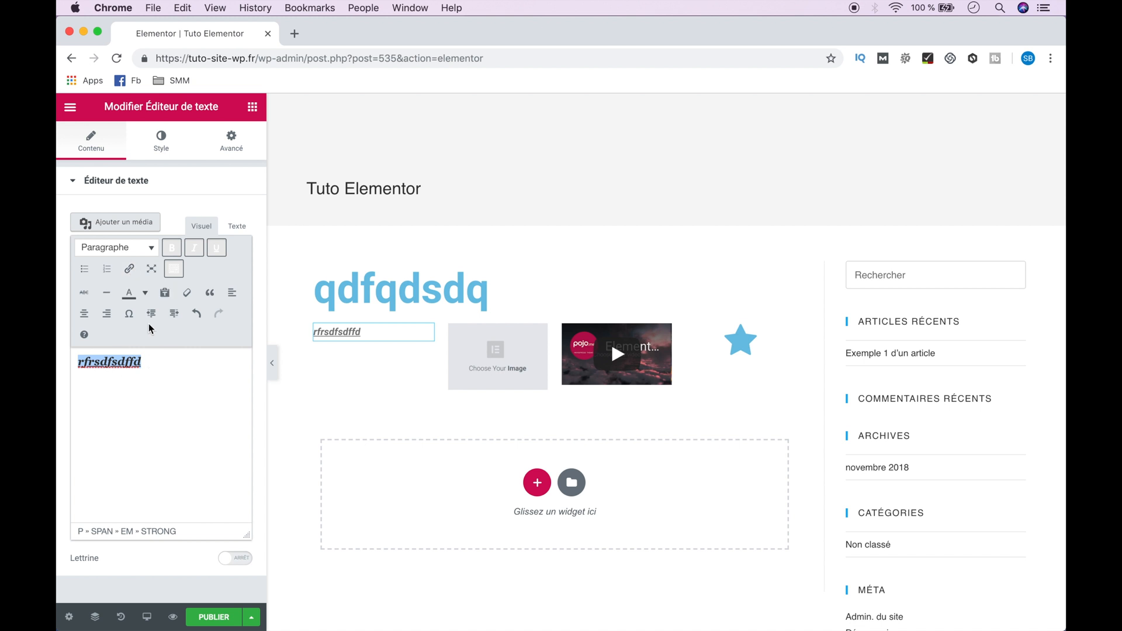
Colour the text "rfrsdfsdffd" red and right-align it in the first column's text widget.
{"action": "left_click", "coordinate": [145, 294]}
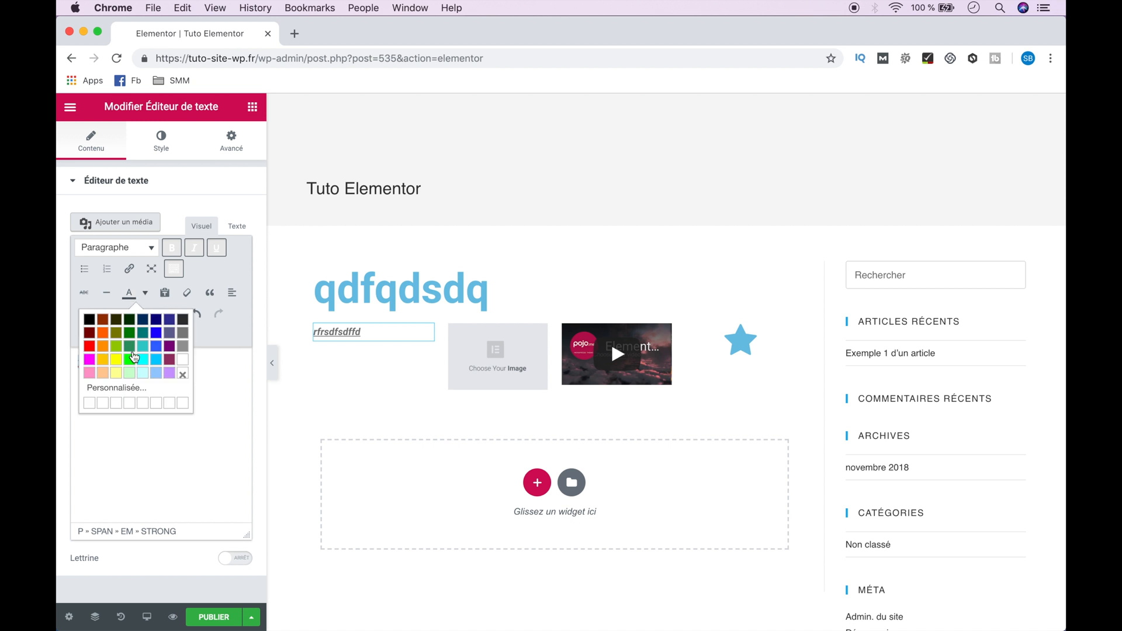
{"action": "left_click", "coordinate": [89, 347]}
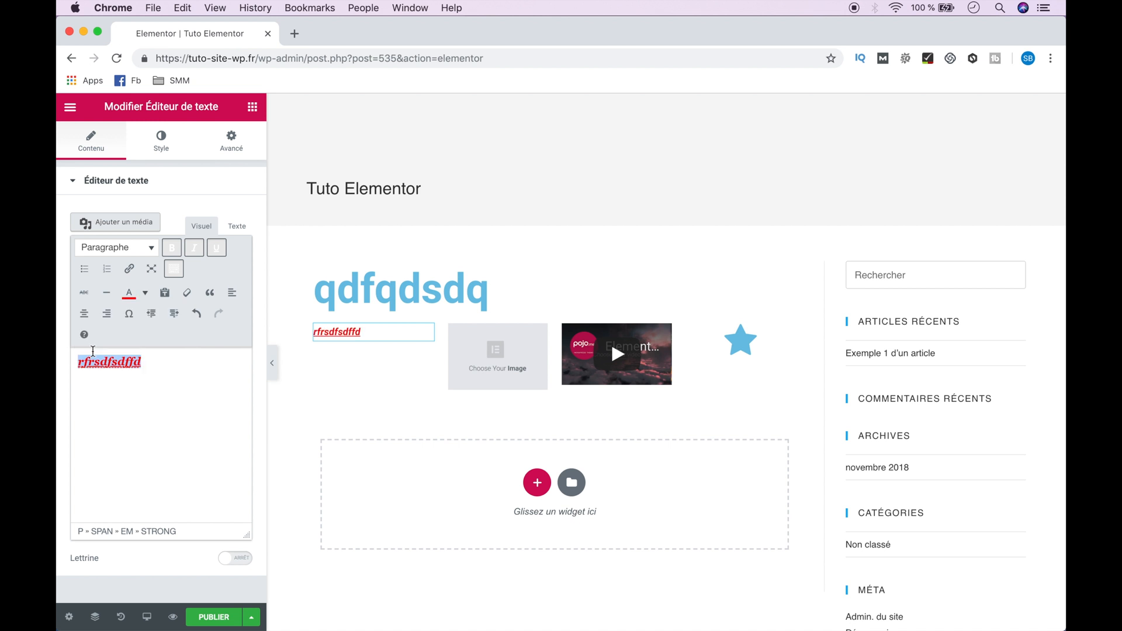
{"action": "left_click", "coordinate": [233, 292]}
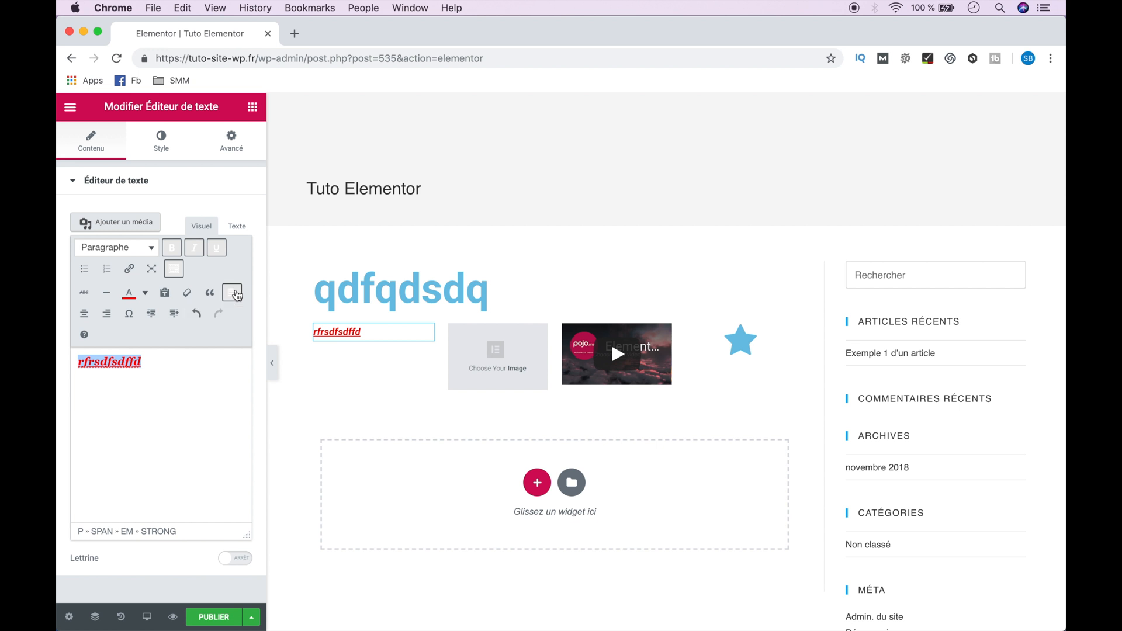
{"action": "left_click", "coordinate": [108, 316]}
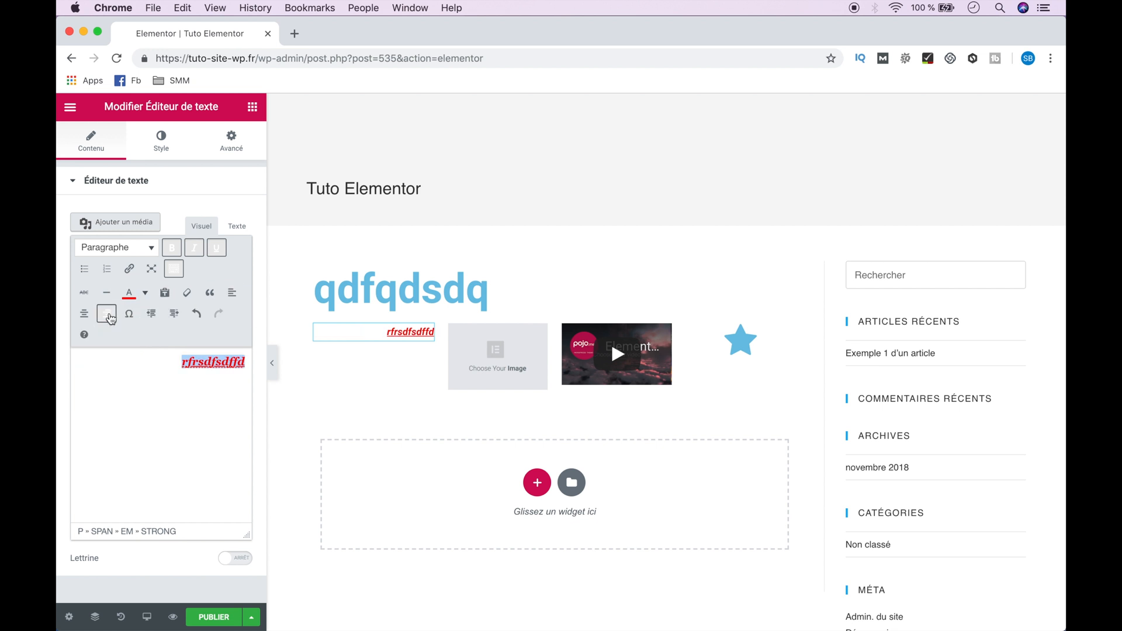
Review the image widget's media library and file upload choices, then its caption and link options, without changing them.
{"action": "left_click", "coordinate": [506, 356]}
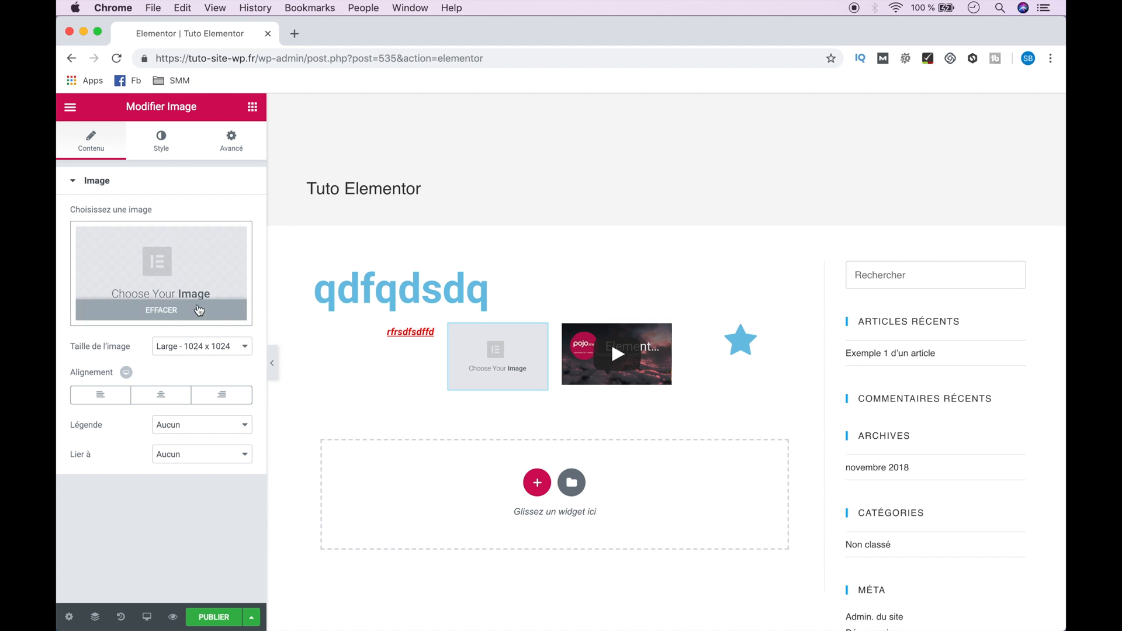
{"action": "left_click", "coordinate": [179, 270]}
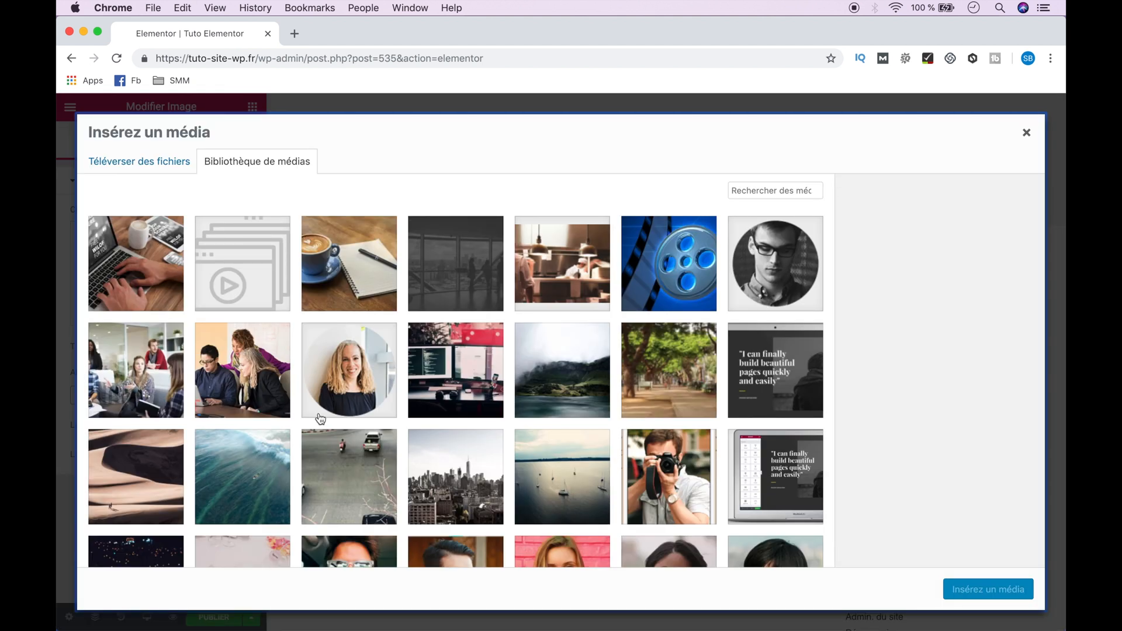
{"action": "left_click", "coordinate": [153, 169]}
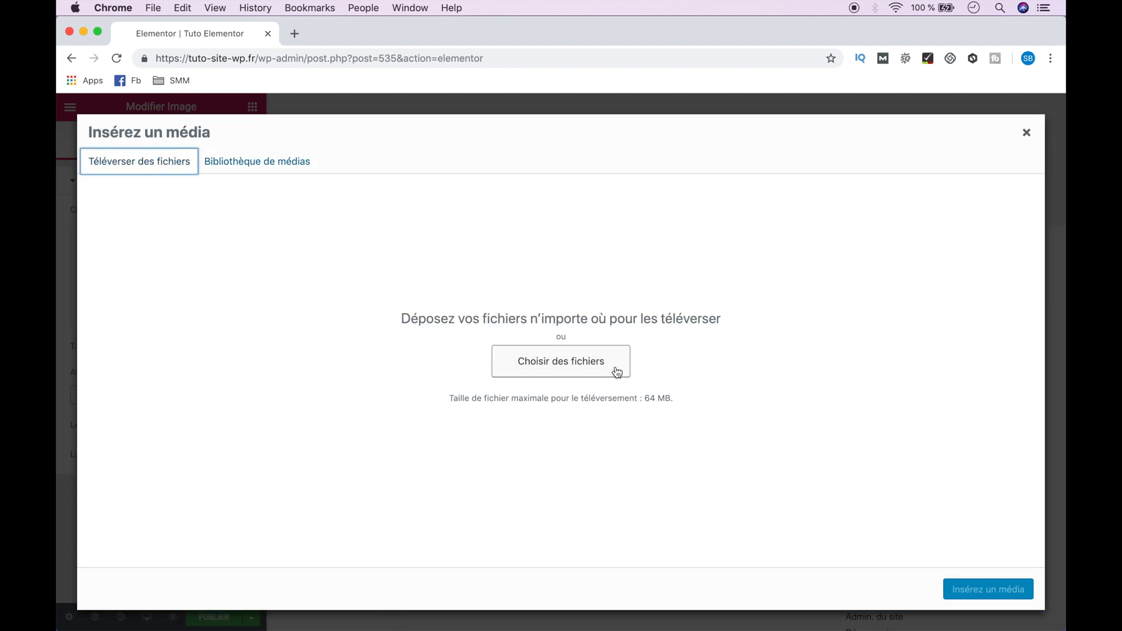
{"action": "left_click", "coordinate": [1027, 136]}
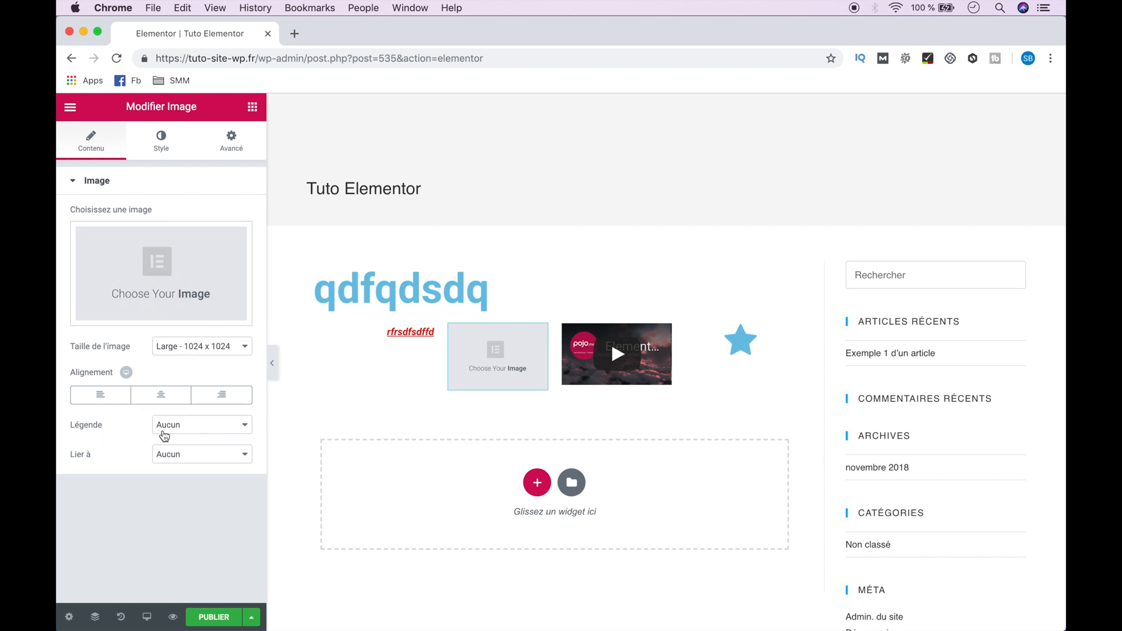
{"action": "left_click", "coordinate": [186, 432]}
{"action": "left_click", "coordinate": [186, 431]}
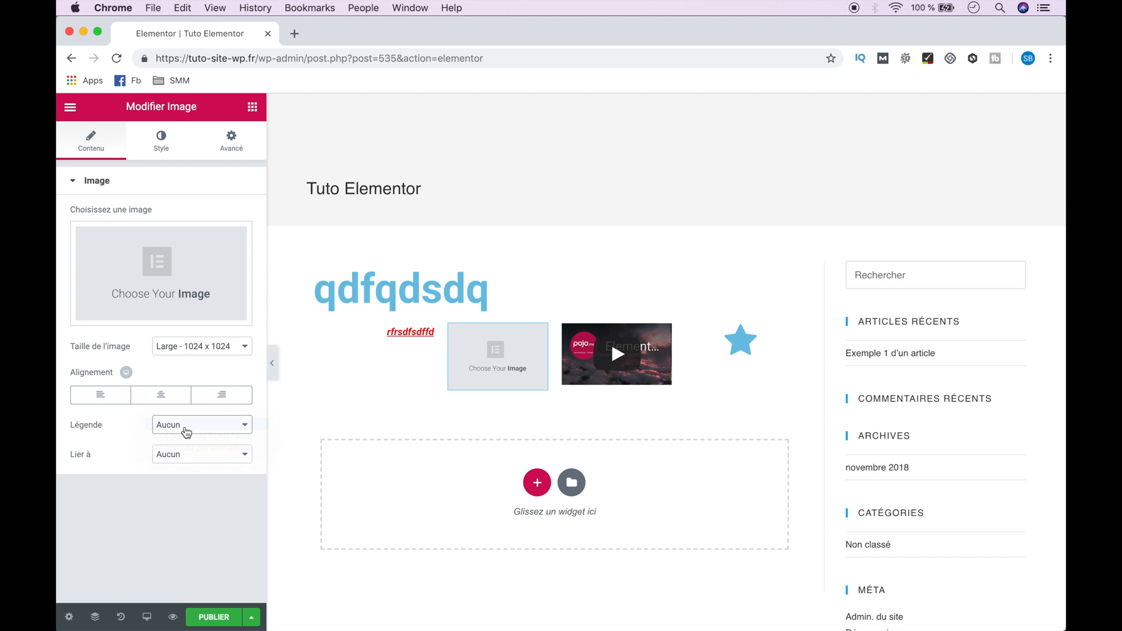
{"action": "left_click", "coordinate": [181, 459]}
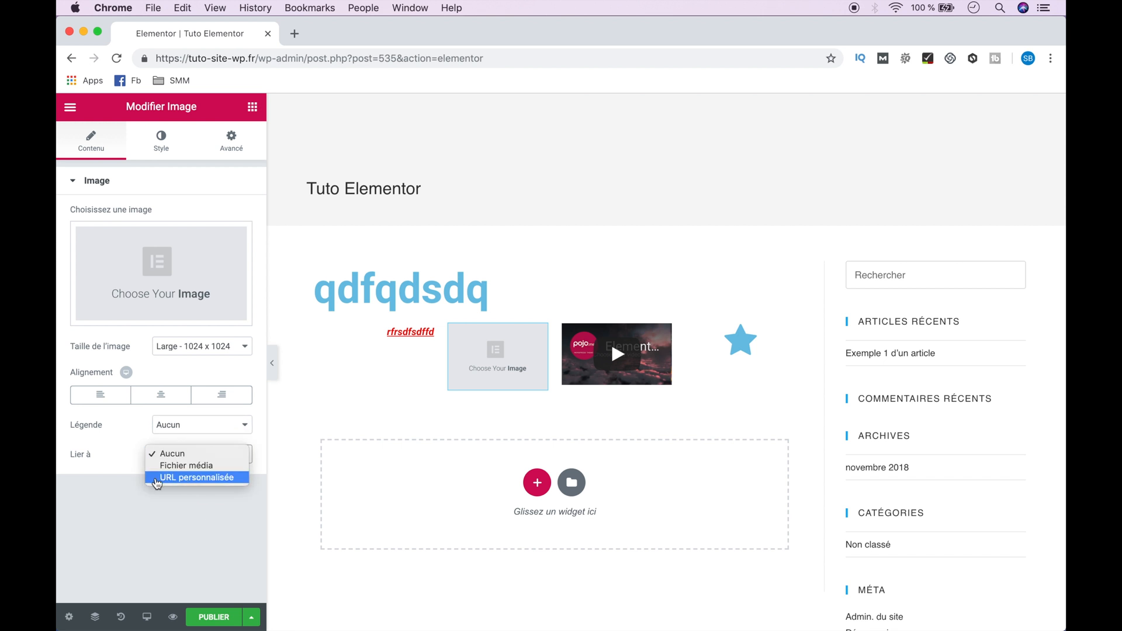
{"action": "left_click", "coordinate": [214, 520]}
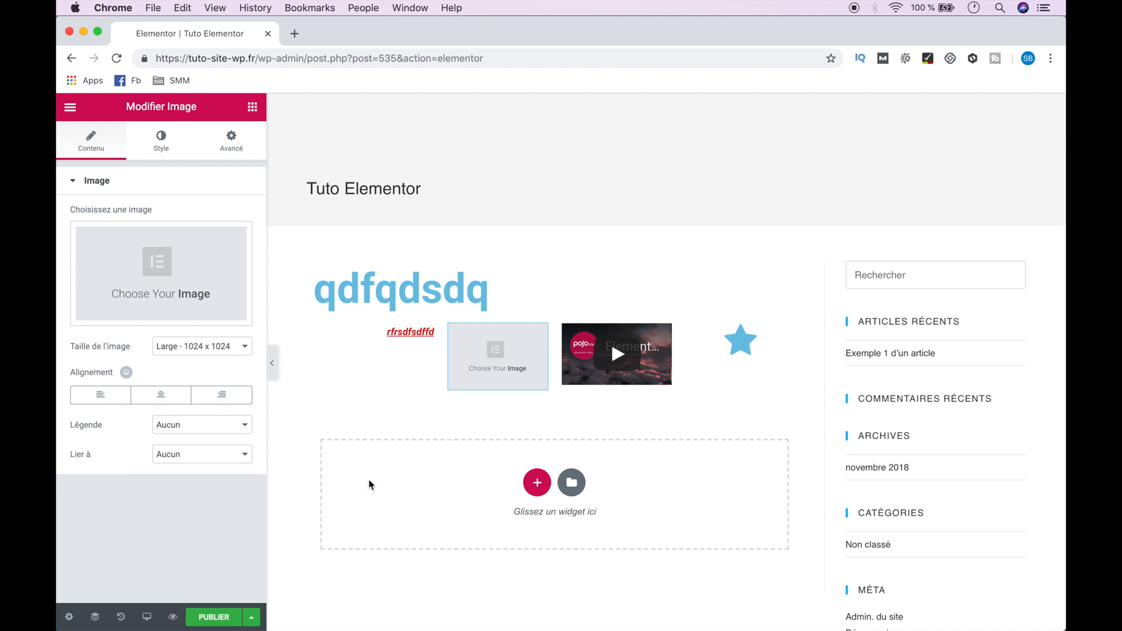
{"action": "left_click", "coordinate": [665, 334]}
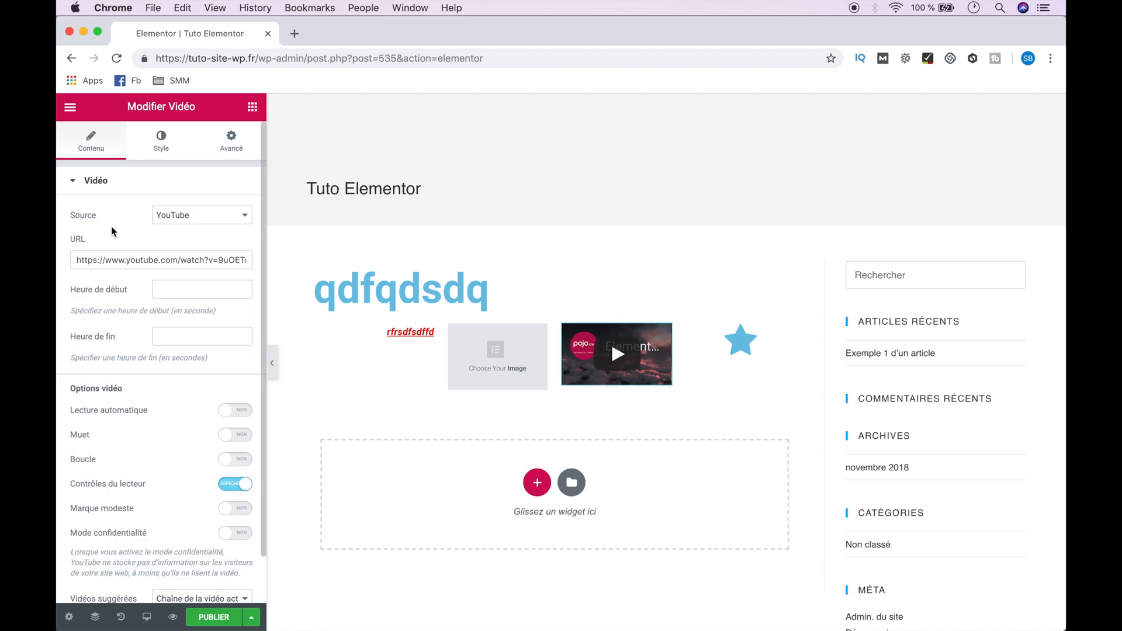
{"action": "left_click", "coordinate": [221, 220]}
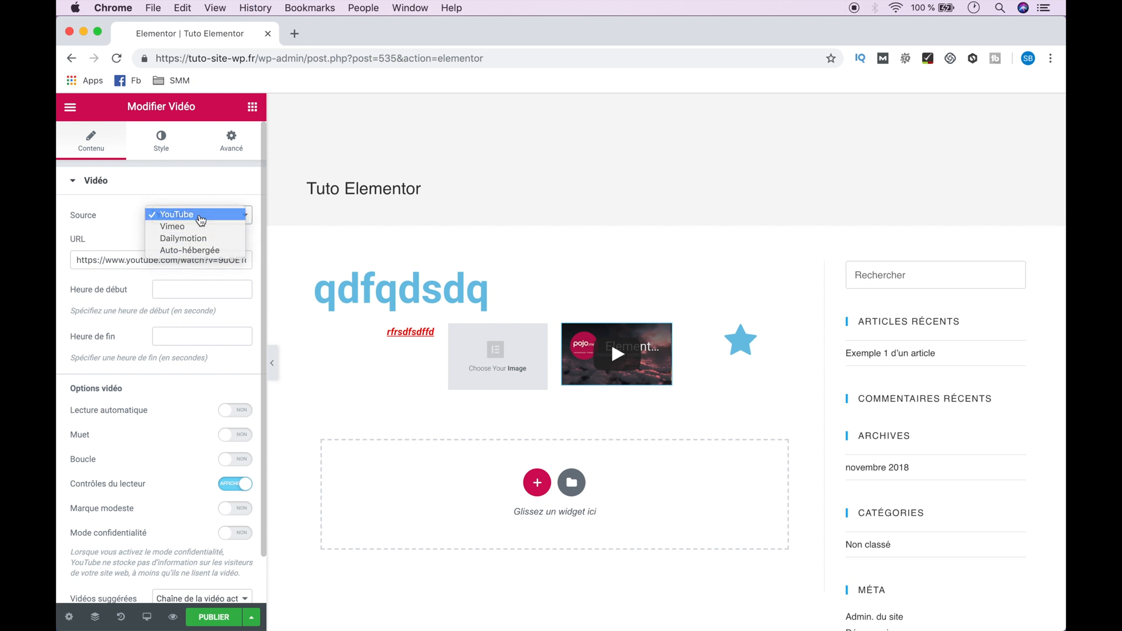
{"action": "left_click", "coordinate": [175, 215]}
{"action": "triple_click", "coordinate": [138, 260]}
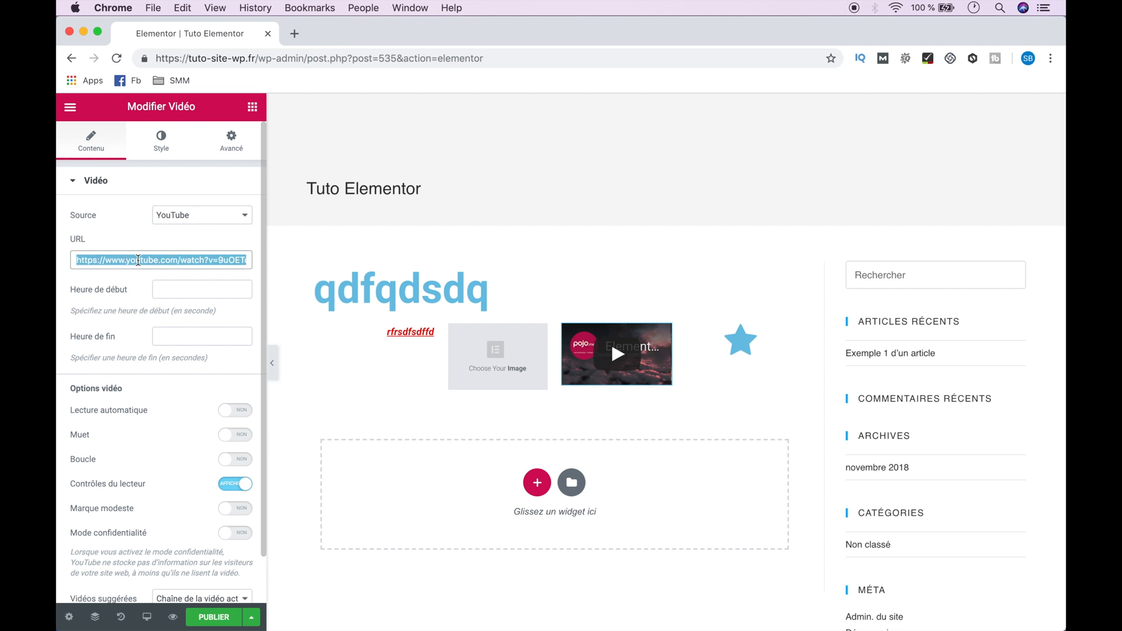
{"action": "type", "text": "https://www.youtube.com/watch?v=Kea2tk9t8Ms"}
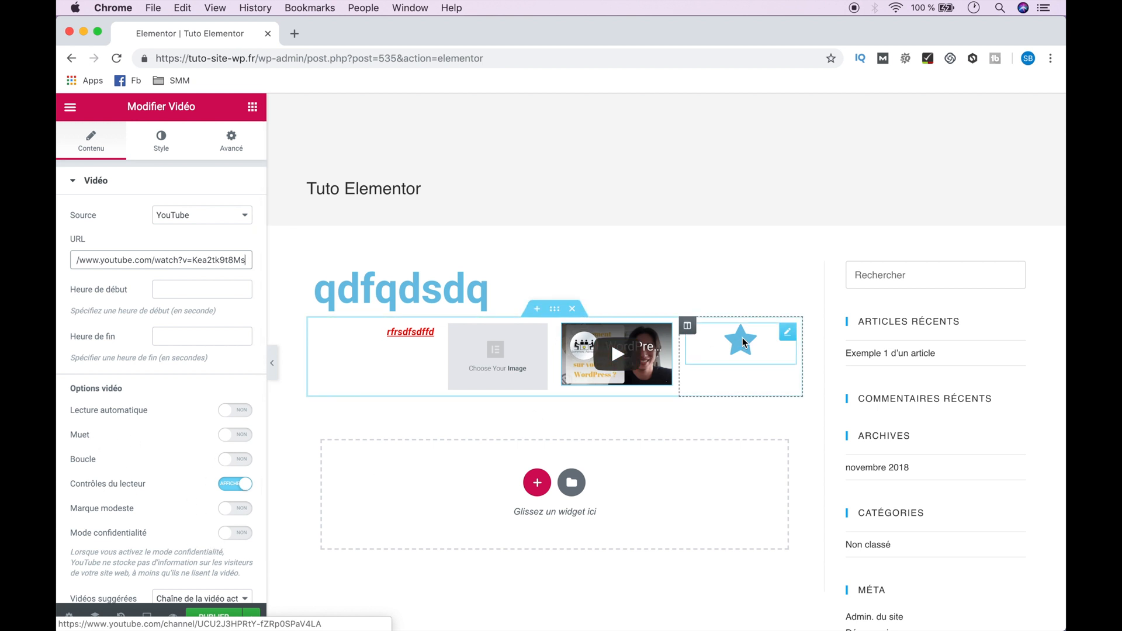
Change the icon in the fourth column's icon widget to "stop".
{"action": "left_click", "coordinate": [788, 334]}
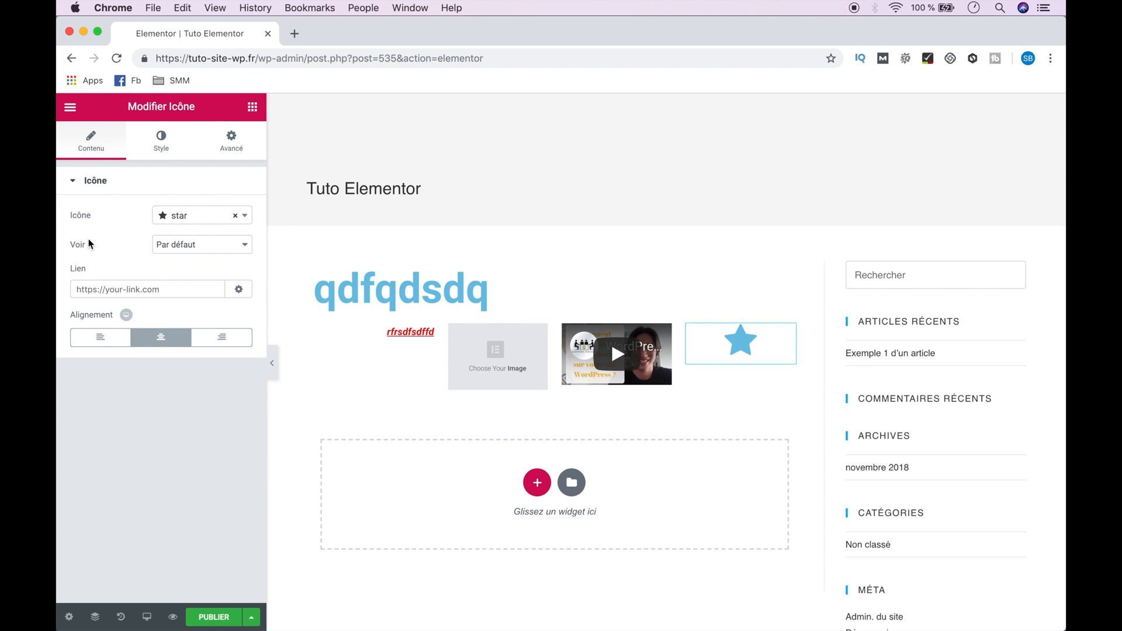
{"action": "left_click", "coordinate": [198, 217]}
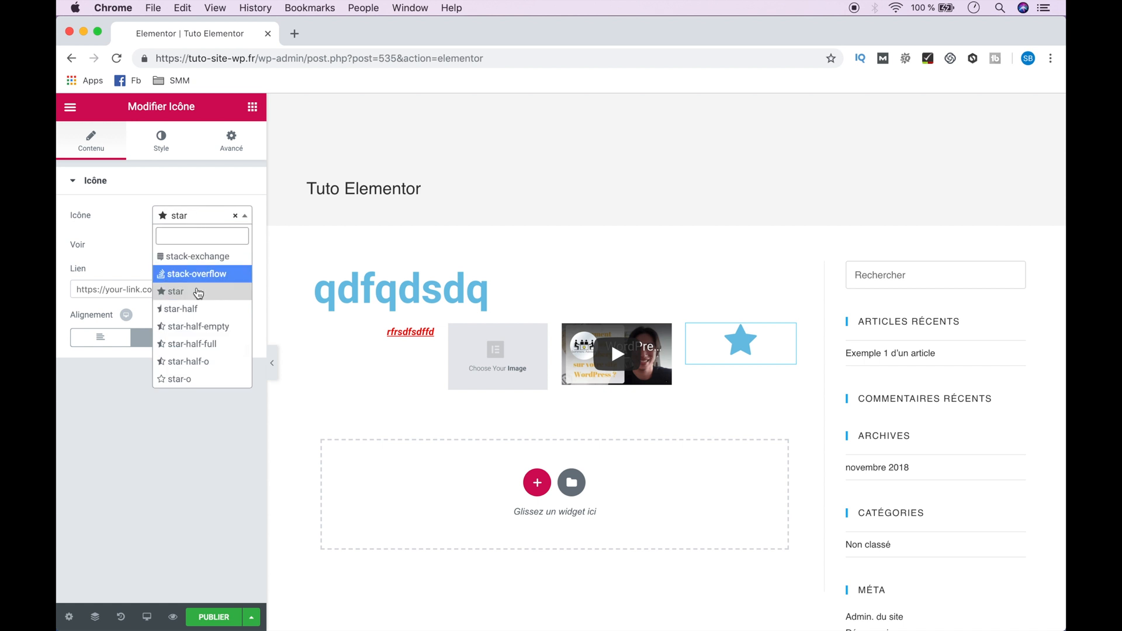
{"action": "scroll", "coordinate": [196, 310], "scroll_direction": "down", "scroll_amount": 3}
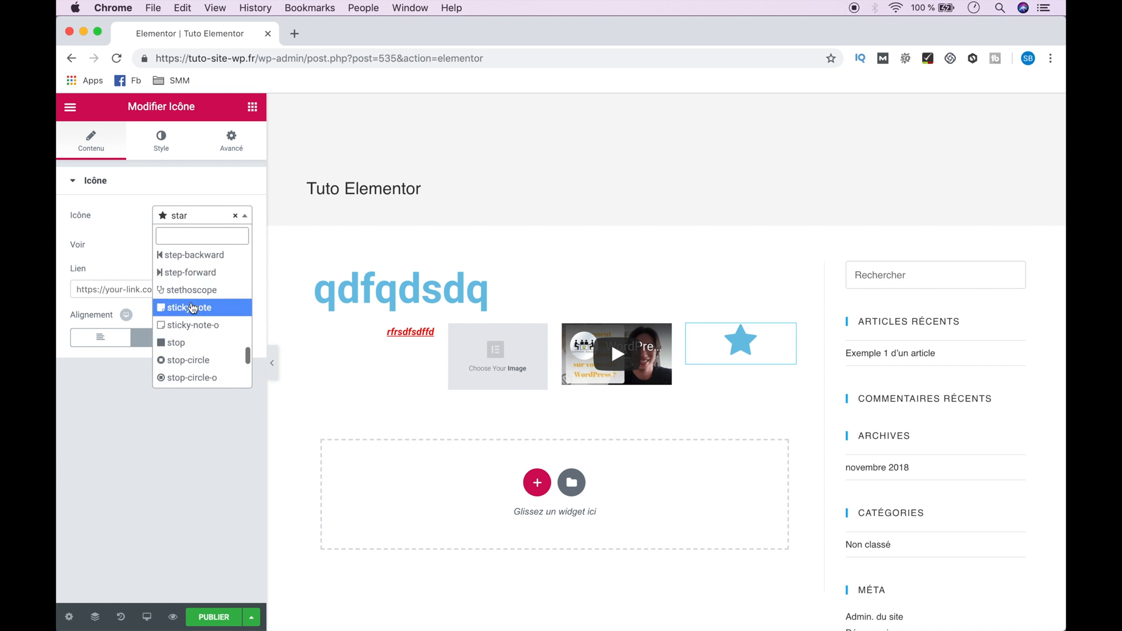
{"action": "left_click", "coordinate": [210, 343]}
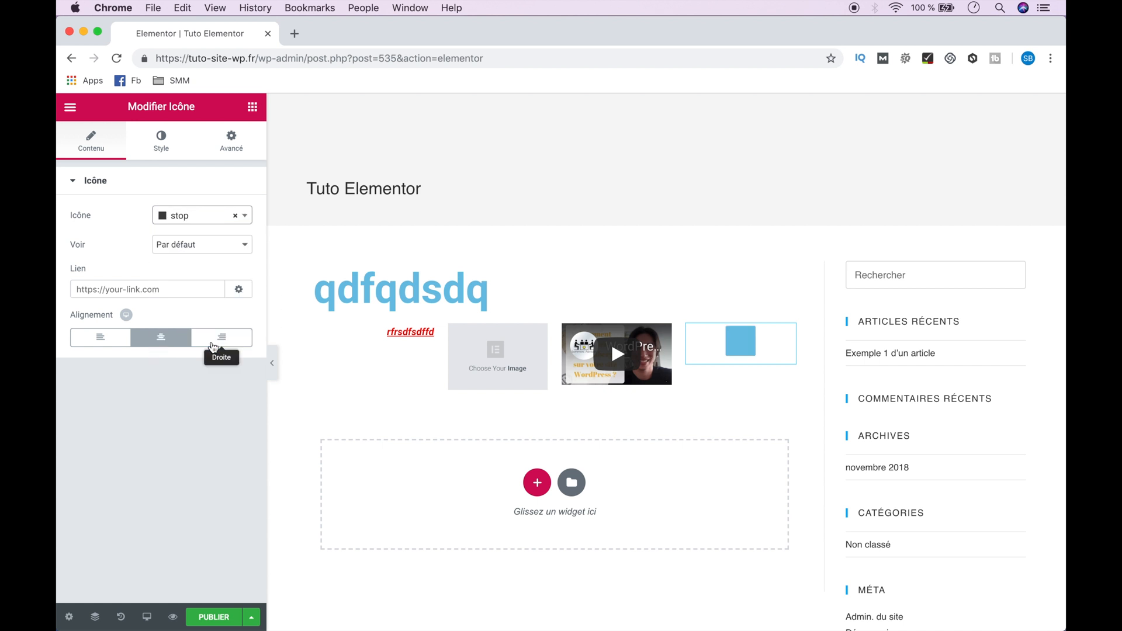
Try the stacked view (Empilé) on the icon, then set its view to Encadré and its shape to Carré.
{"action": "left_click", "coordinate": [177, 250]}
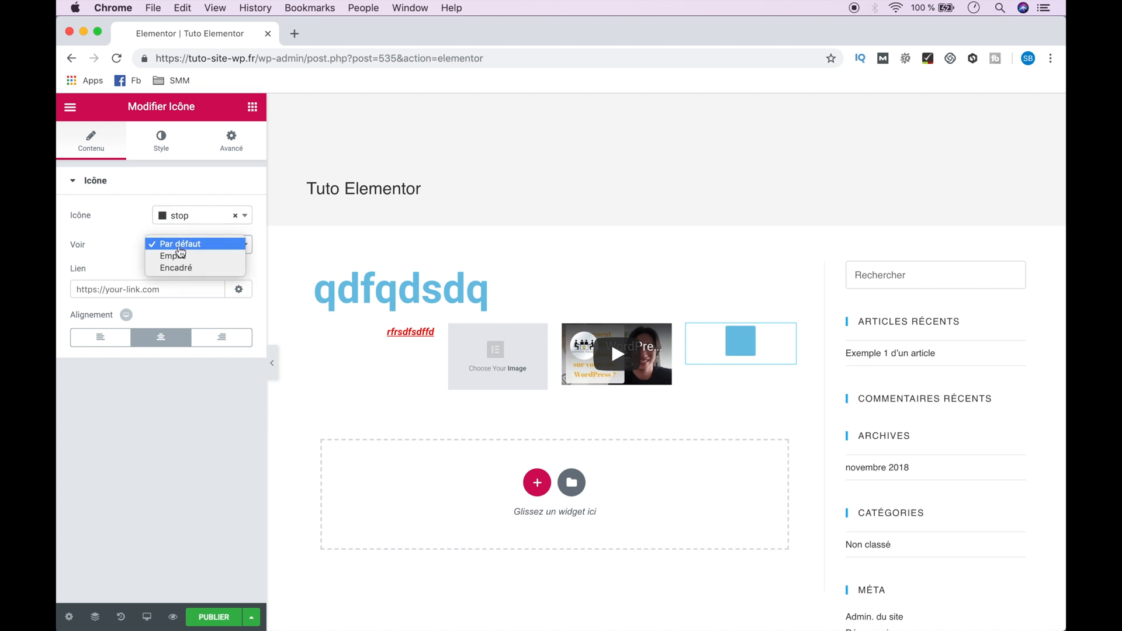
{"action": "left_click", "coordinate": [212, 256]}
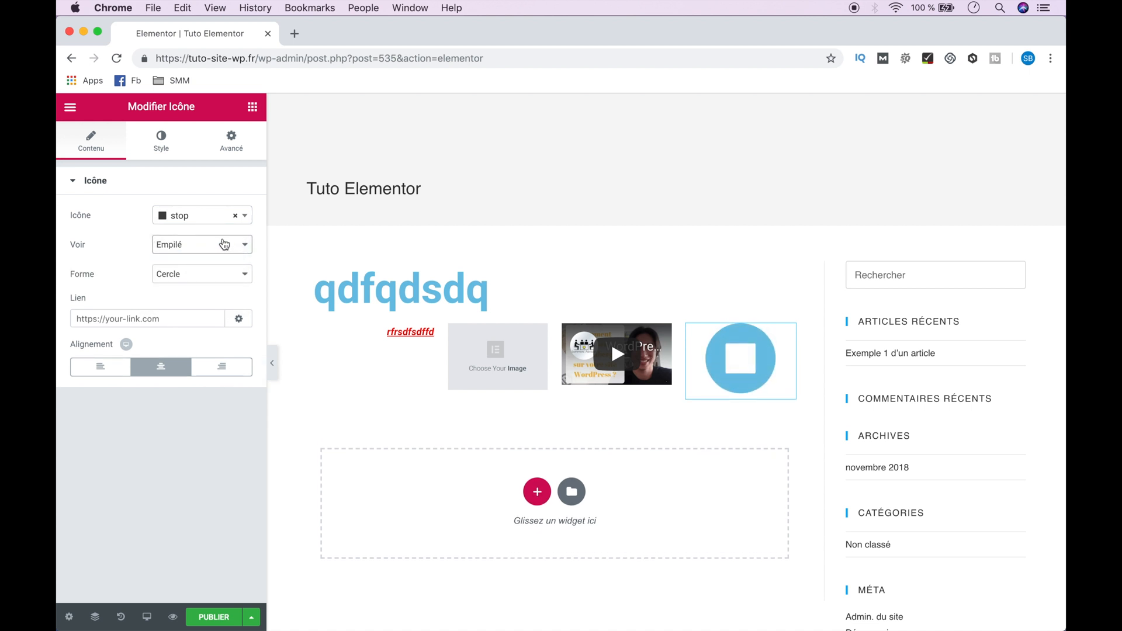
{"action": "left_click", "coordinate": [224, 244]}
{"action": "left_click", "coordinate": [223, 265]}
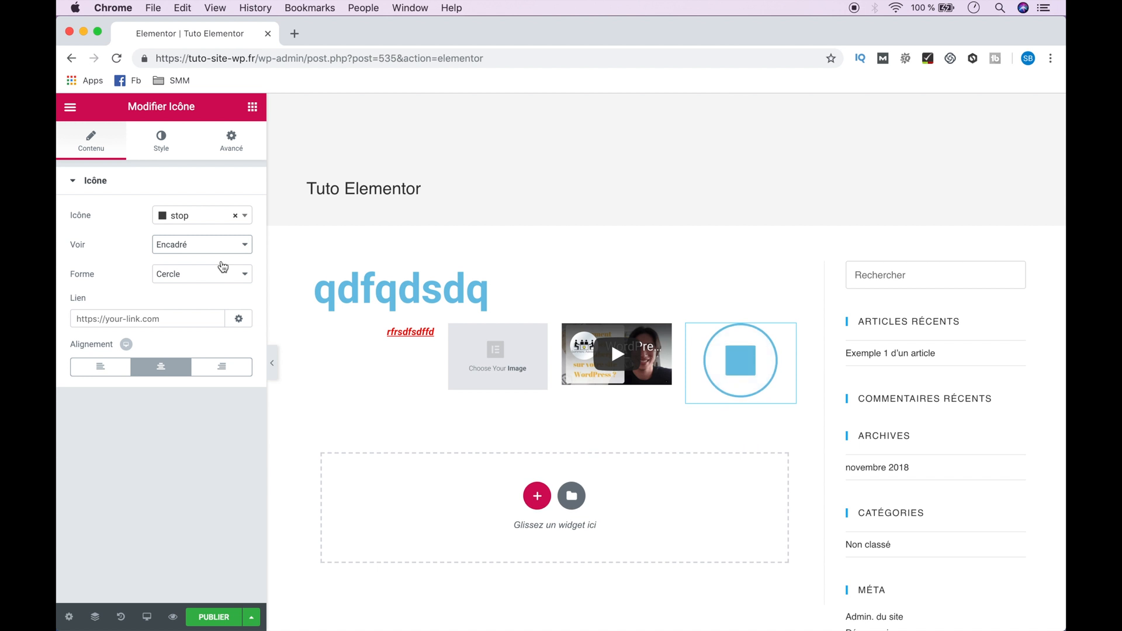
{"action": "left_click", "coordinate": [177, 276]}
{"action": "left_click", "coordinate": [183, 288]}
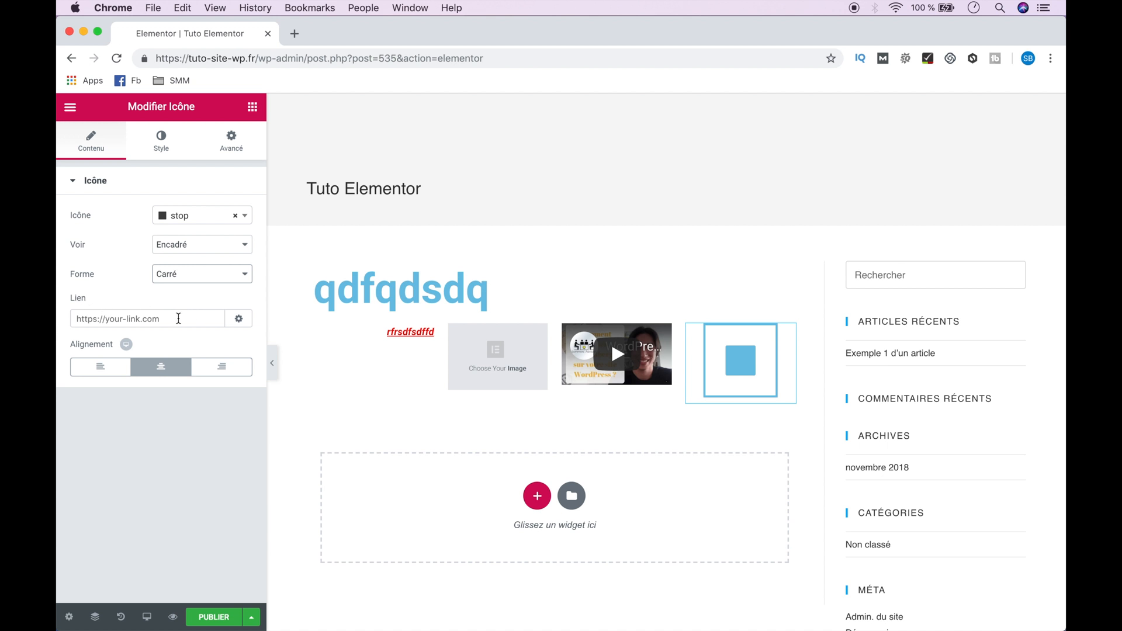
Try left and right alignment on the icon and return it to centred alignment.
{"action": "left_click", "coordinate": [97, 367]}
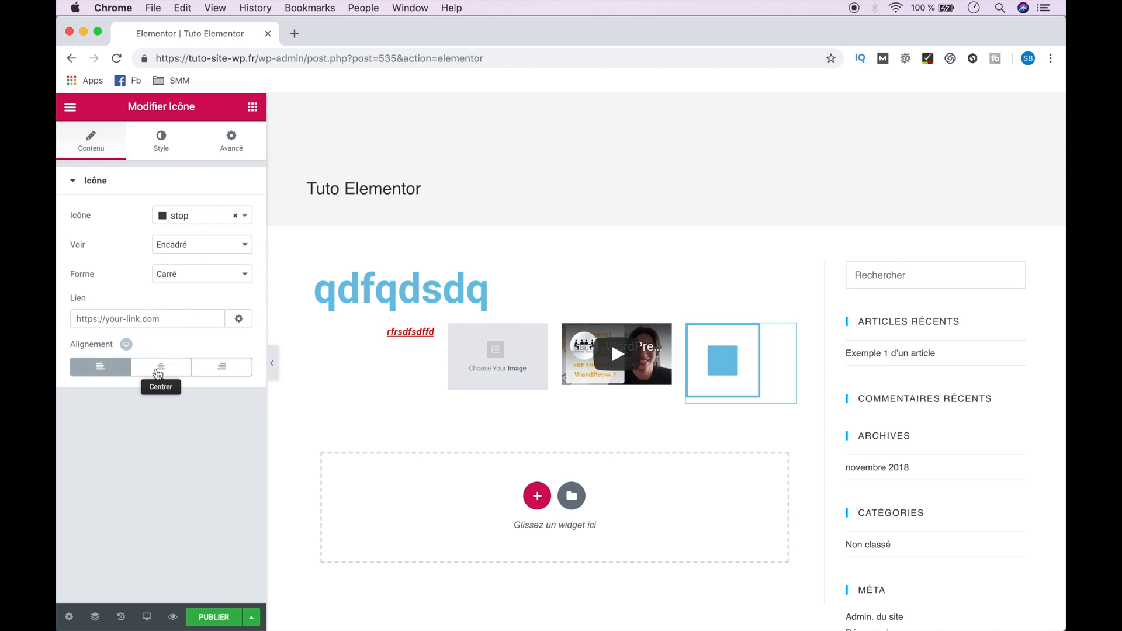
{"action": "left_click", "coordinate": [211, 368]}
{"action": "left_click", "coordinate": [164, 368]}
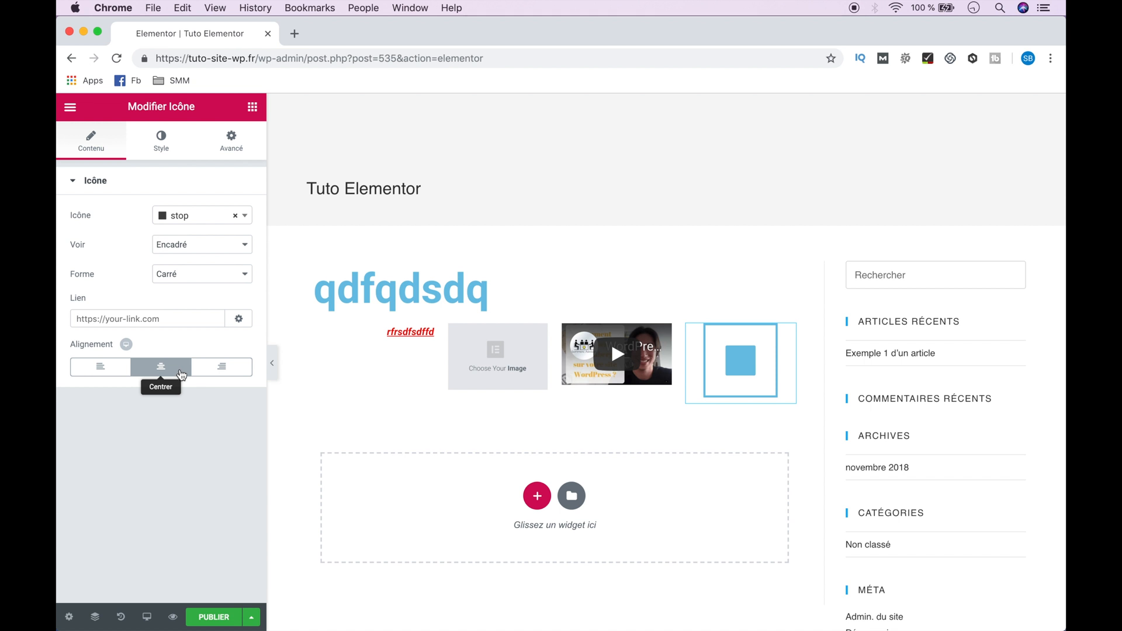
Review the icon widget's style and advanced settings and return to its content settings.
{"action": "left_click", "coordinate": [161, 142]}
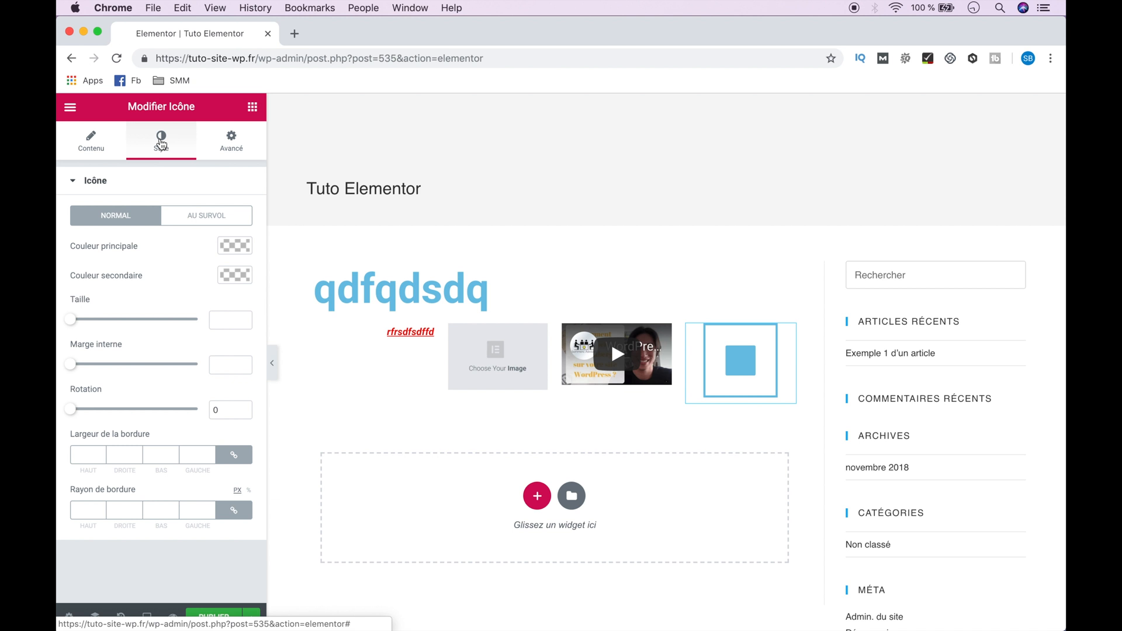
{"action": "left_click", "coordinate": [231, 141]}
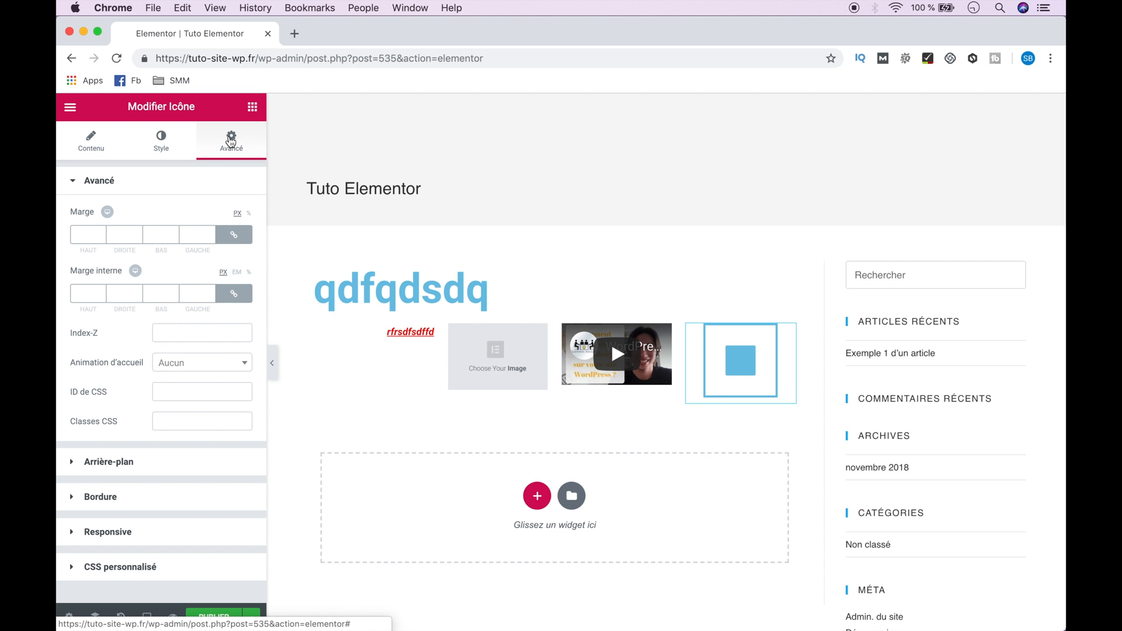
{"action": "left_click", "coordinate": [88, 141]}
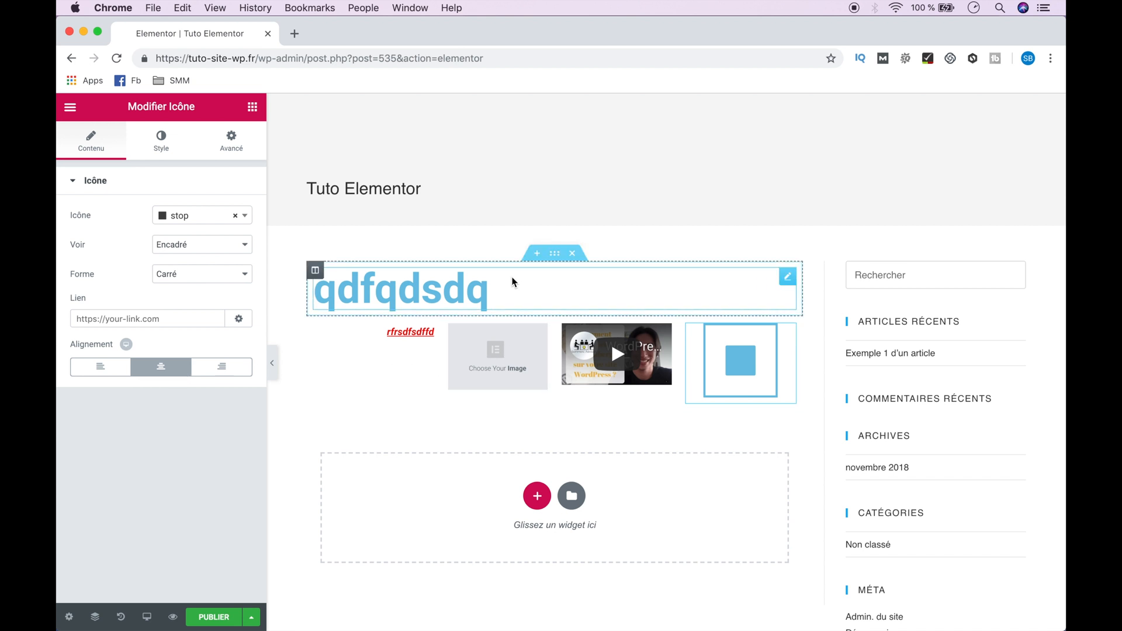
Delete the section containing the heading "qdfqdsdq".
{"action": "left_click", "coordinate": [557, 256]}
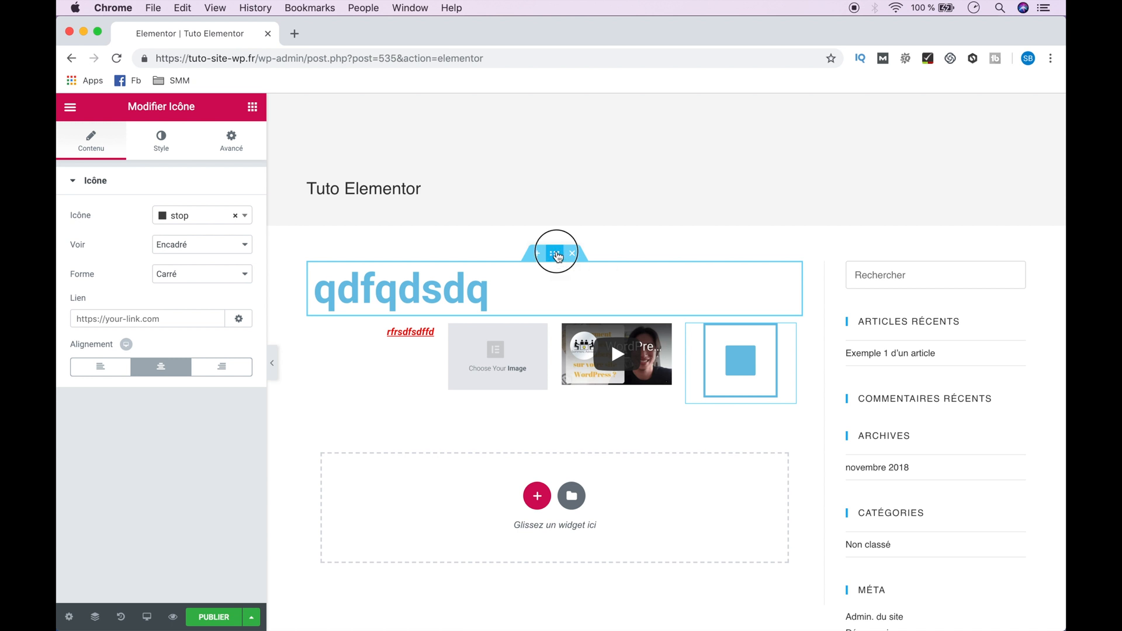
{"action": "left_click_drag", "start_coordinate": [557, 256], "coordinate": [539, 294]}
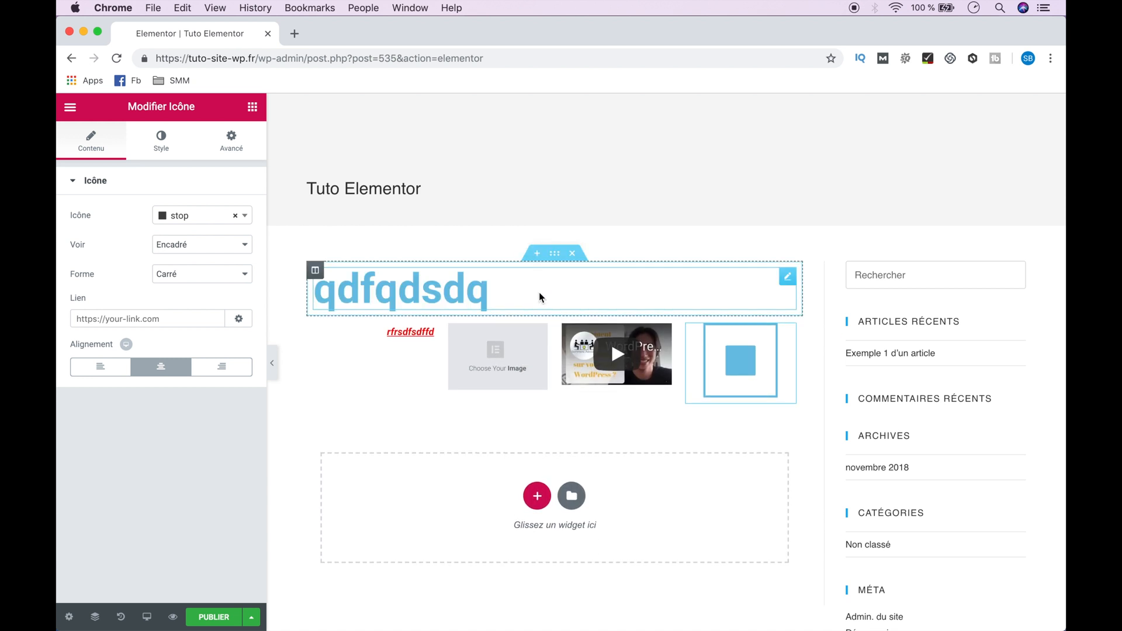
{"action": "left_click", "coordinate": [577, 253]}
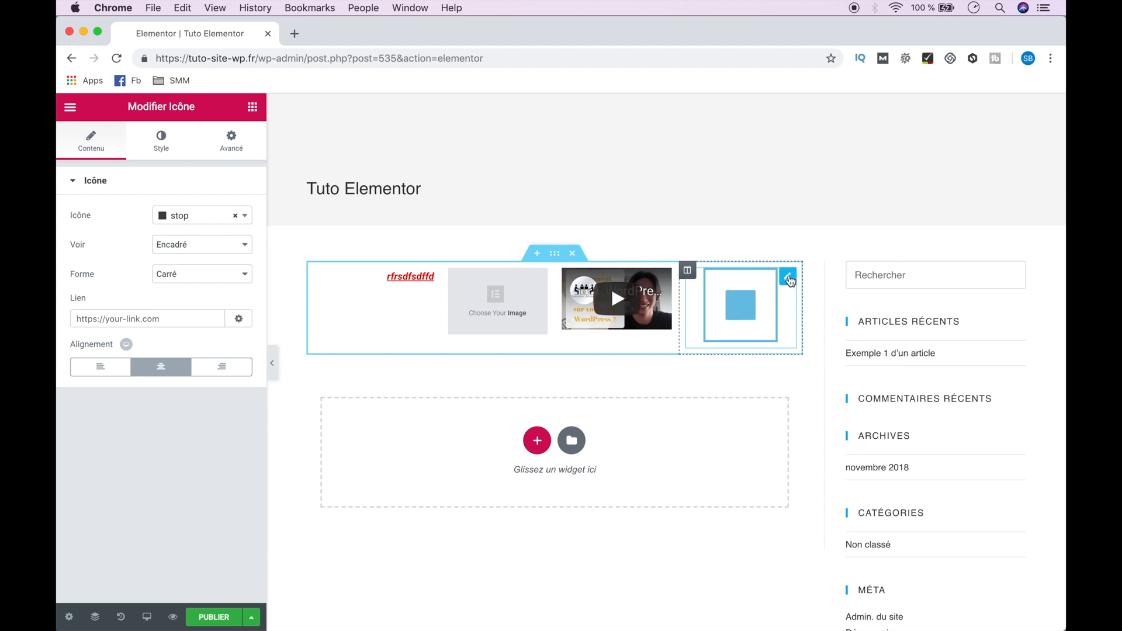
Delete the icon widget from the fourth column and duplicate the four-column section.
{"action": "right_click", "coordinate": [790, 281]}
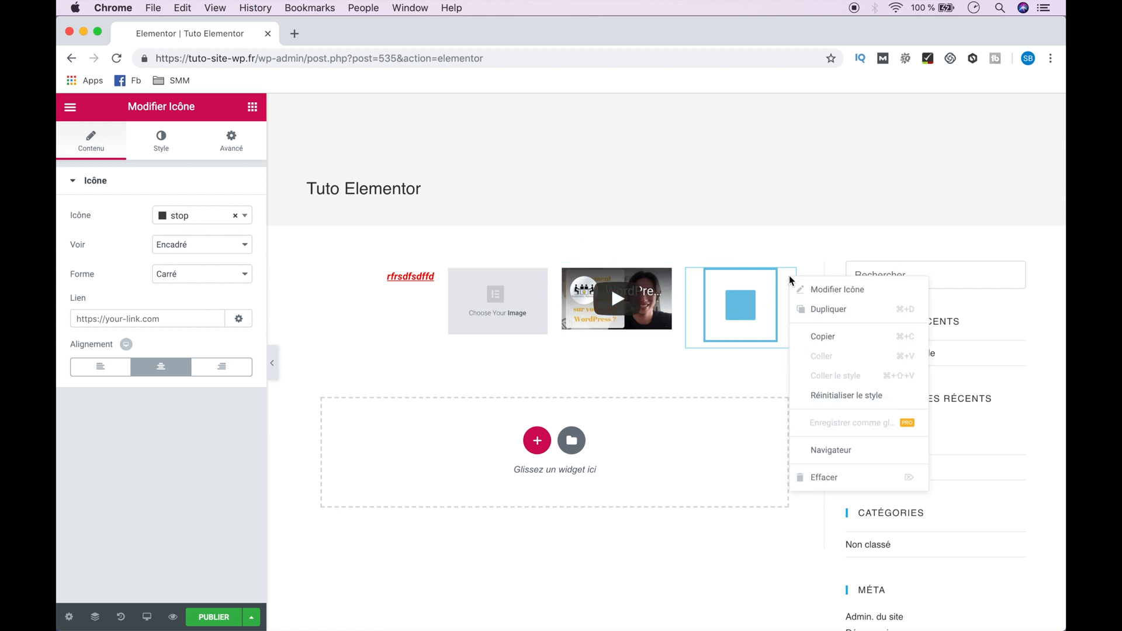
{"action": "left_click", "coordinate": [823, 475]}
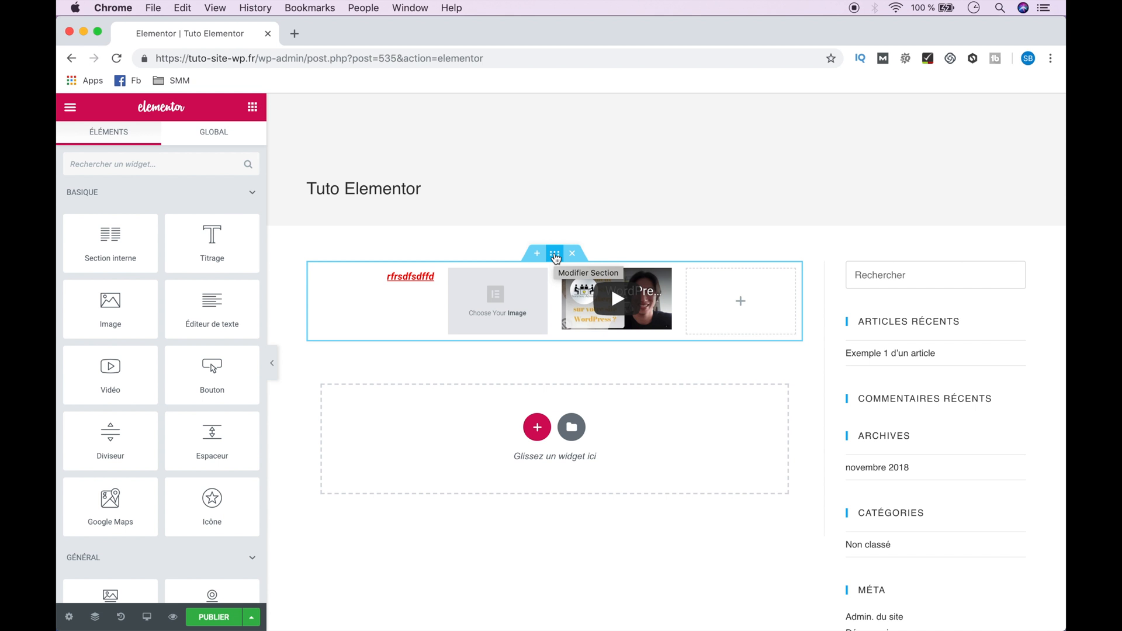
{"action": "right_click", "coordinate": [555, 258]}
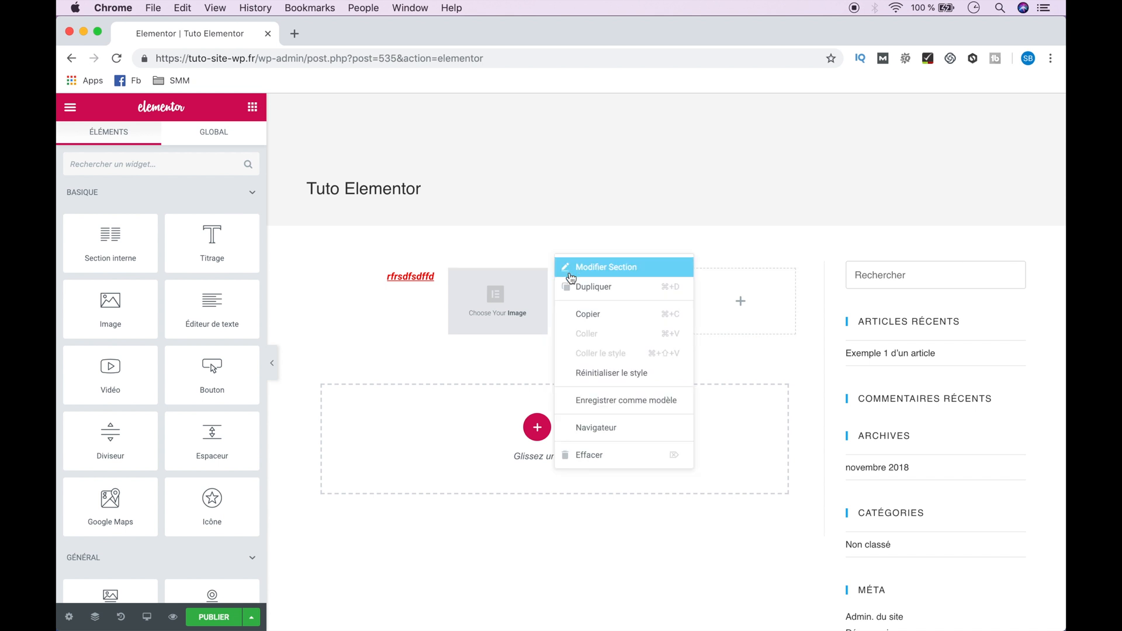
{"action": "left_click", "coordinate": [575, 286]}
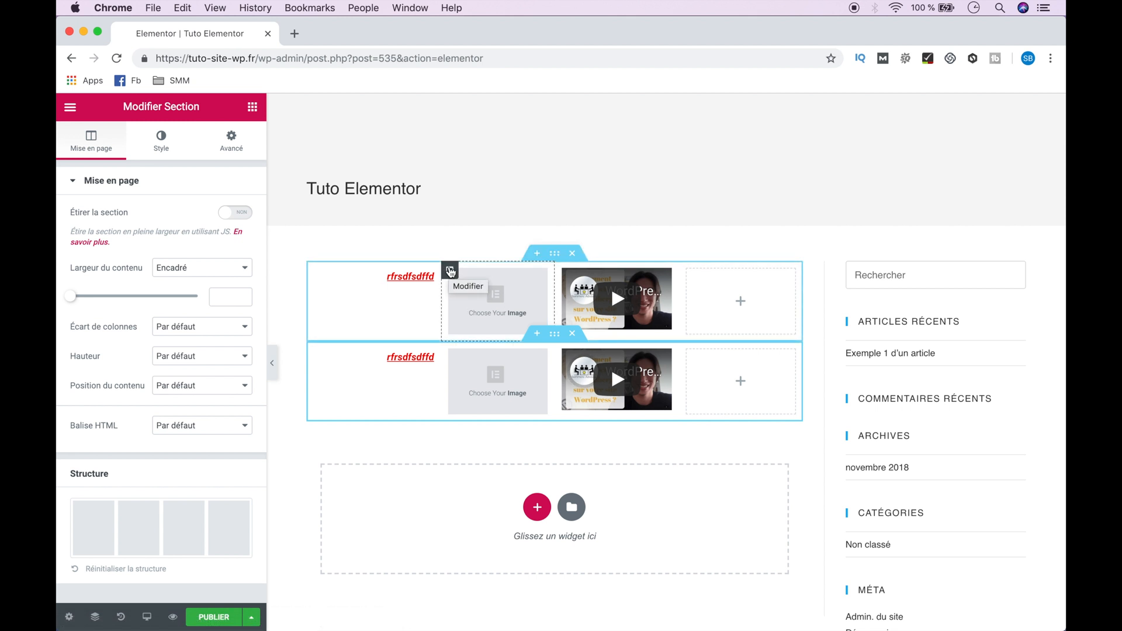
Duplicate the image column of the upper section, then duplicate the image widget inside its second column.
{"action": "right_click", "coordinate": [452, 272]}
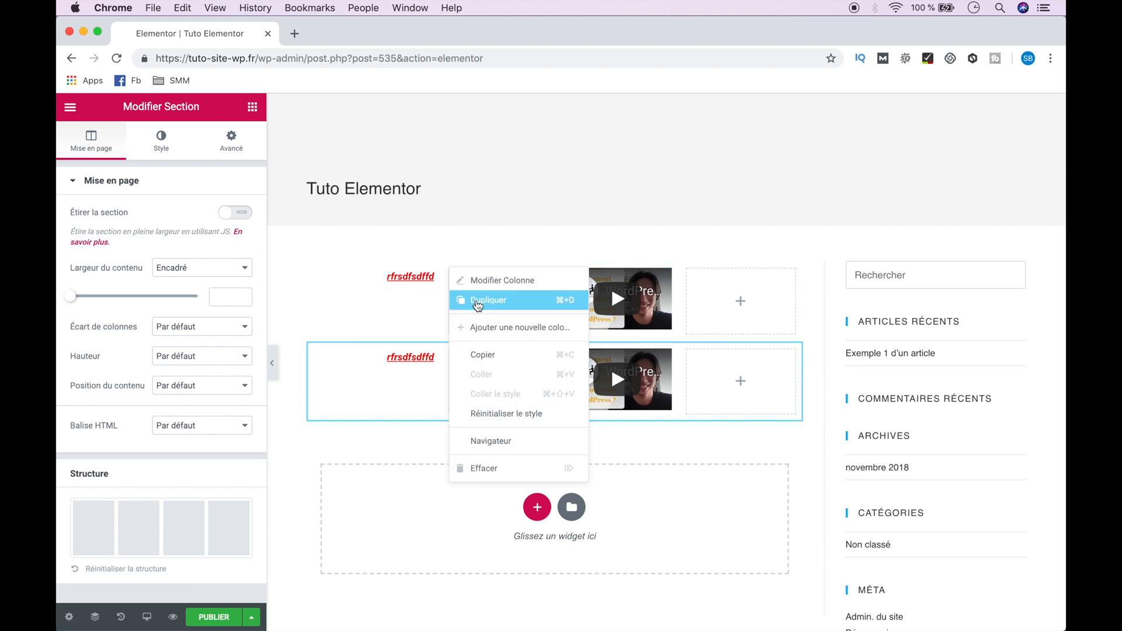
{"action": "left_click", "coordinate": [477, 301]}
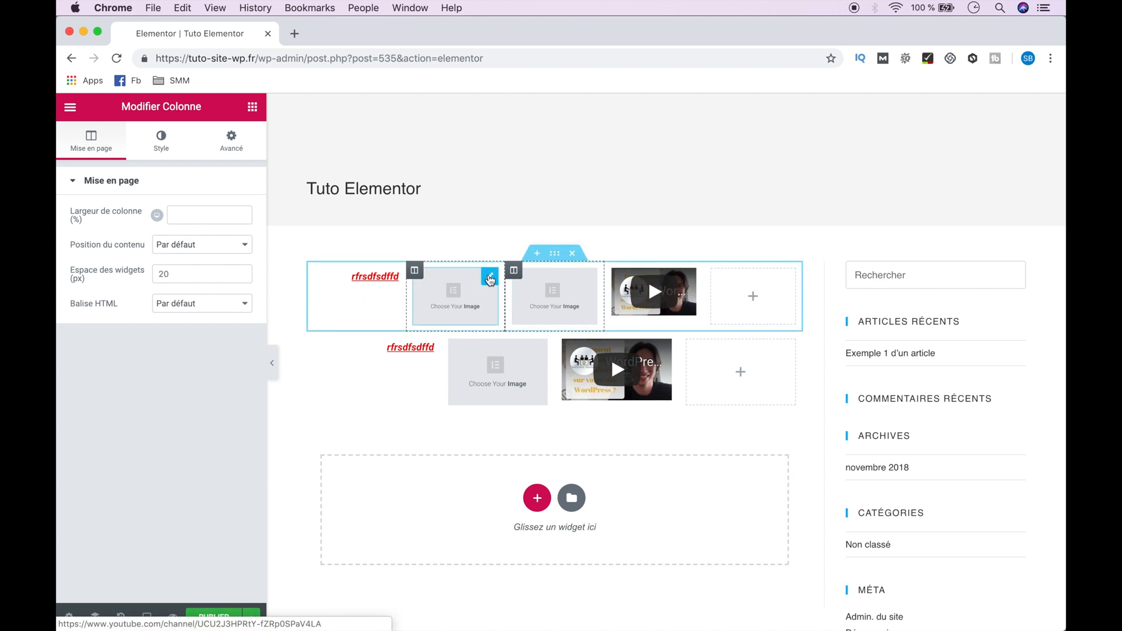
{"action": "right_click", "coordinate": [489, 281]}
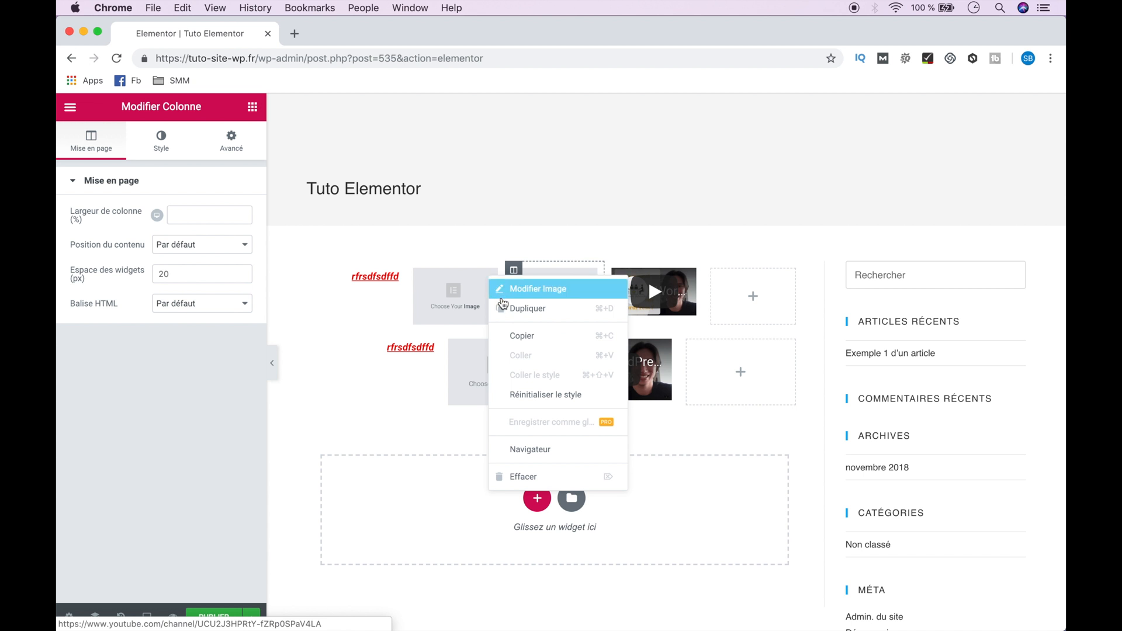
{"action": "left_click", "coordinate": [503, 307]}
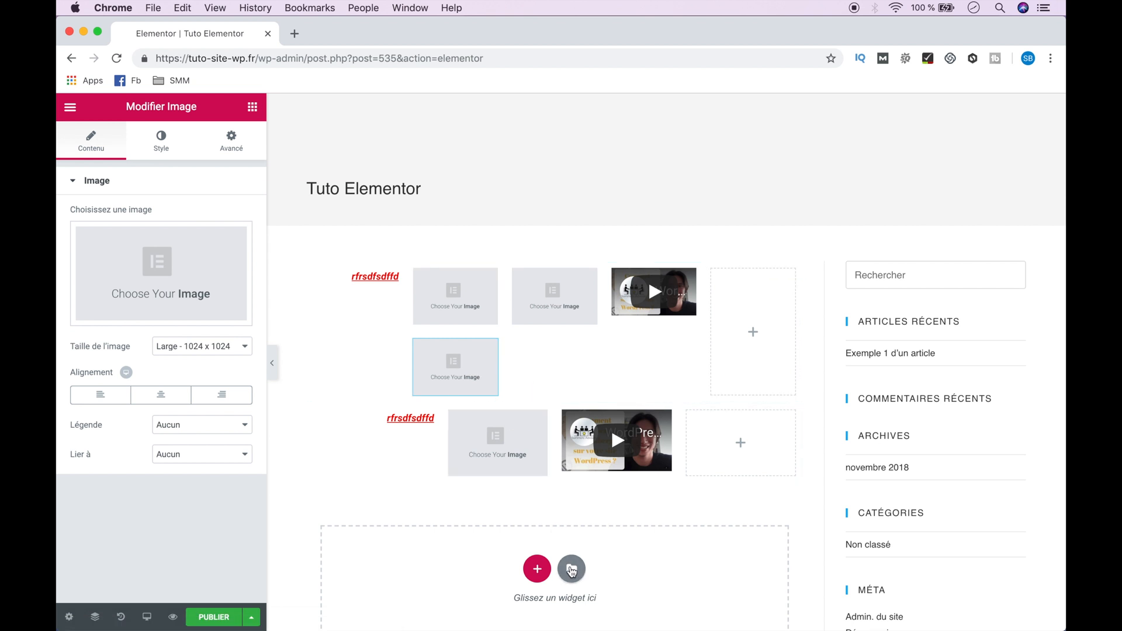
Open the template library and look through its page templates, blocks and personal templates.
{"action": "left_click", "coordinate": [572, 570]}
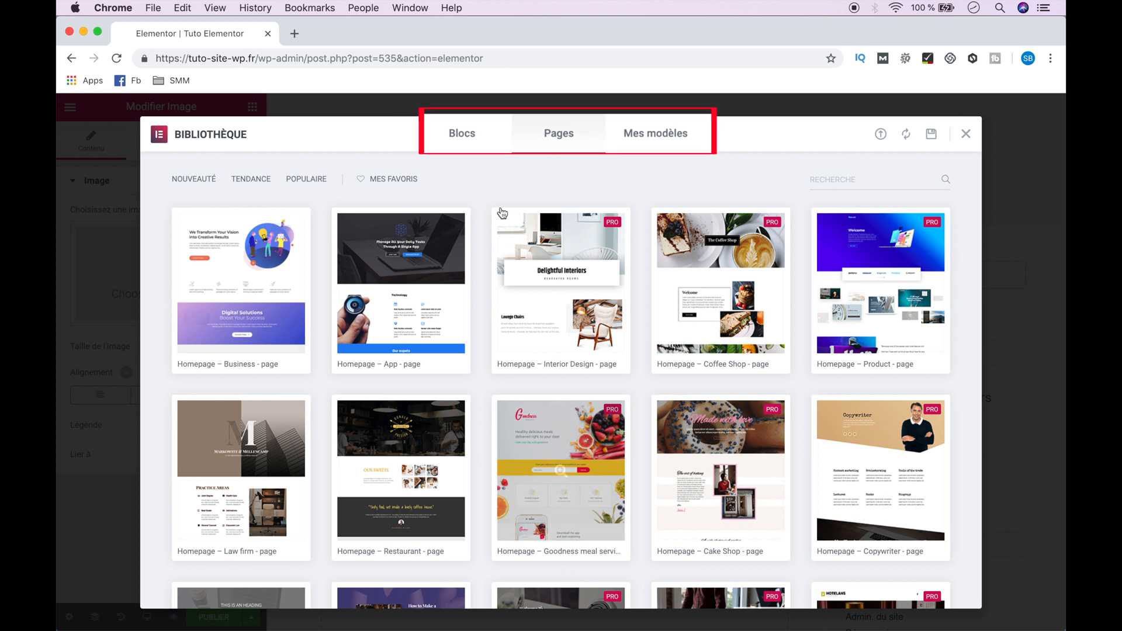
{"action": "left_click", "coordinate": [479, 136]}
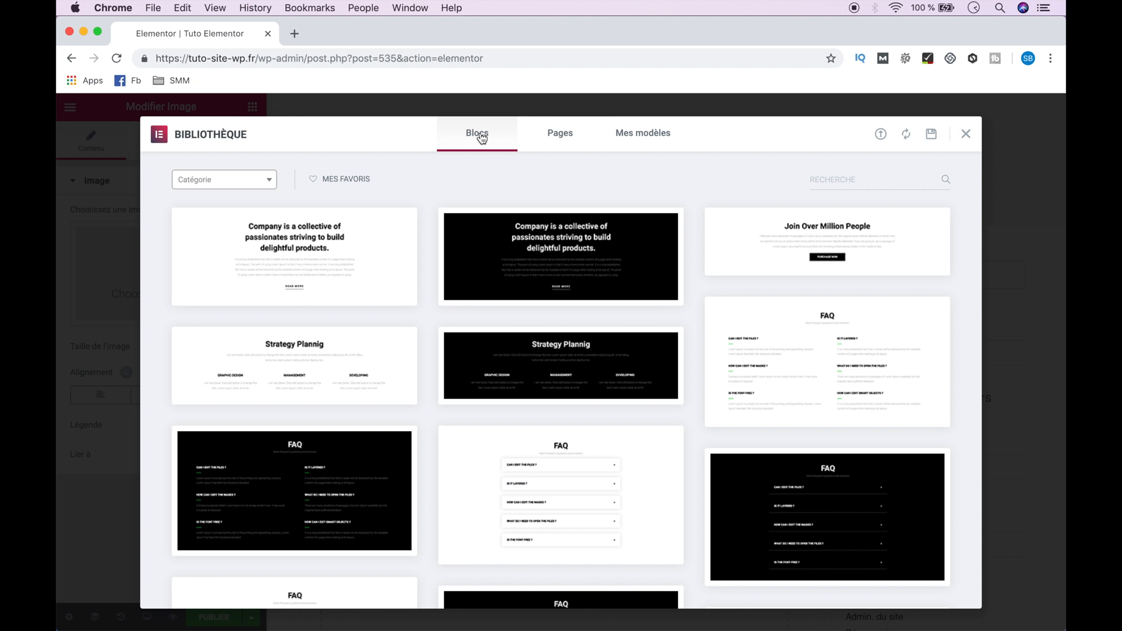
{"action": "left_click", "coordinate": [644, 138]}
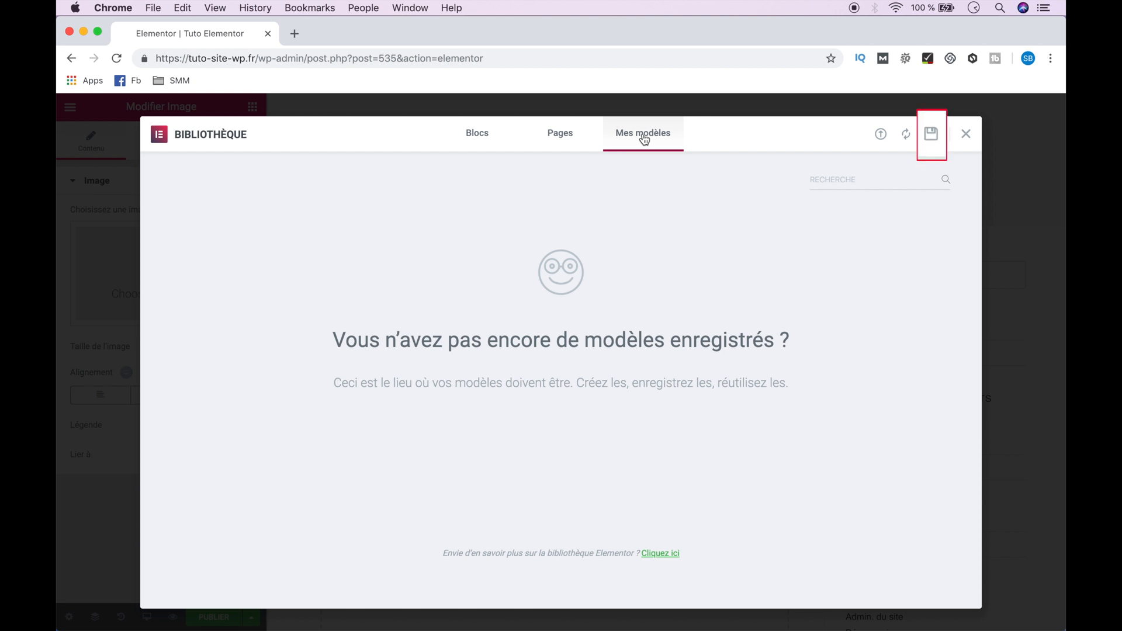
Save the current page to the library as a template named "Elementor".
{"action": "left_click", "coordinate": [931, 141]}
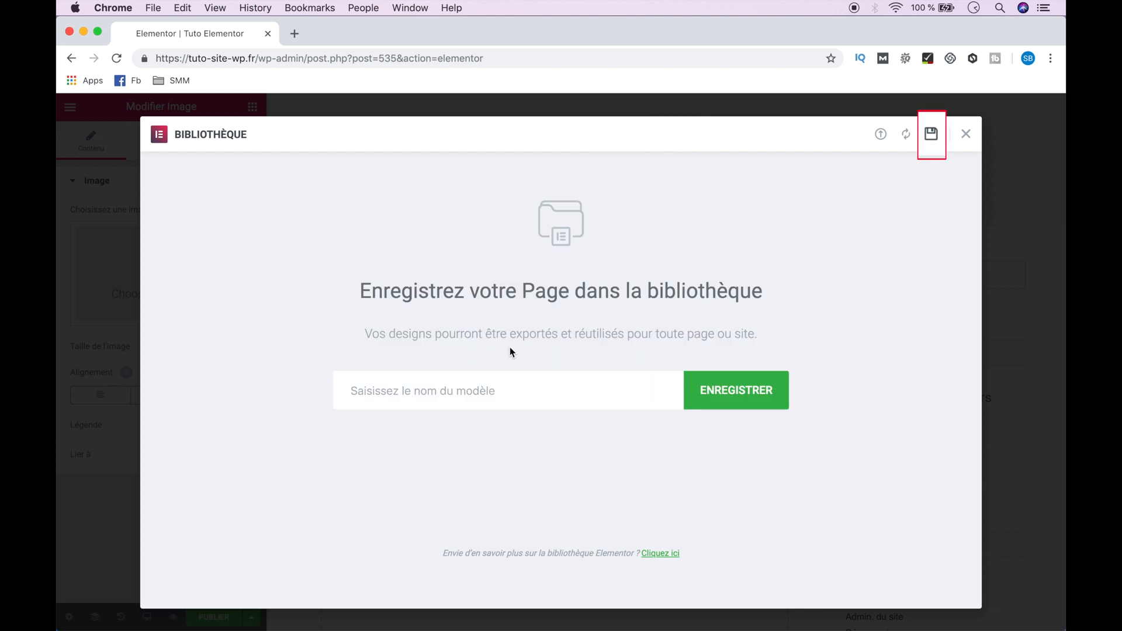
{"action": "left_click", "coordinate": [399, 401]}
{"action": "type", "text": "Elementor"}
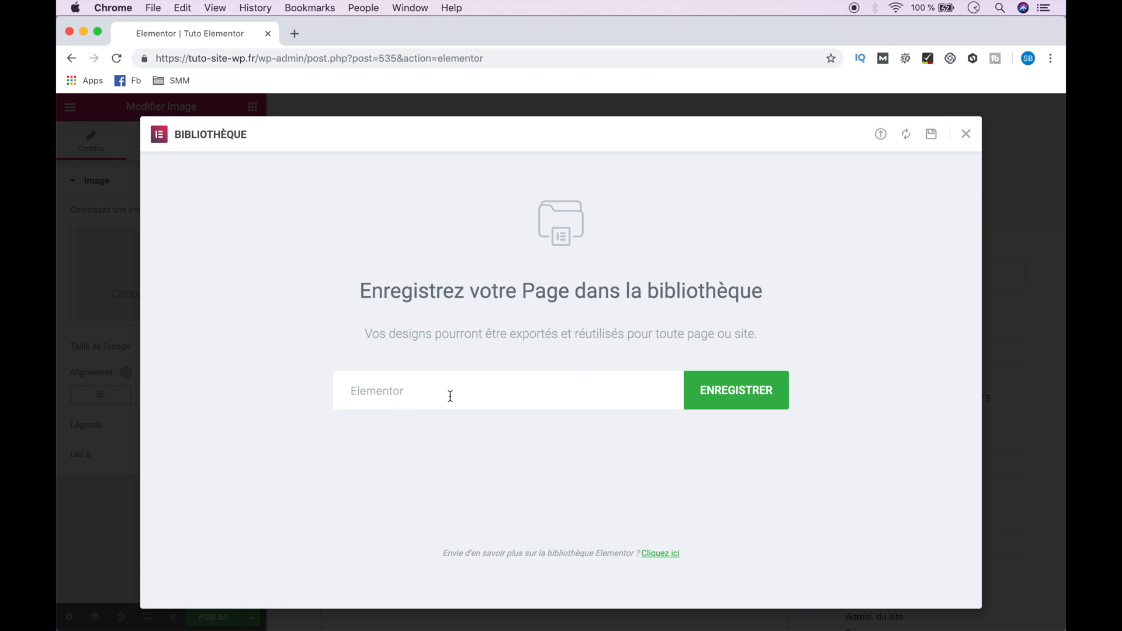
{"action": "left_click", "coordinate": [730, 391]}
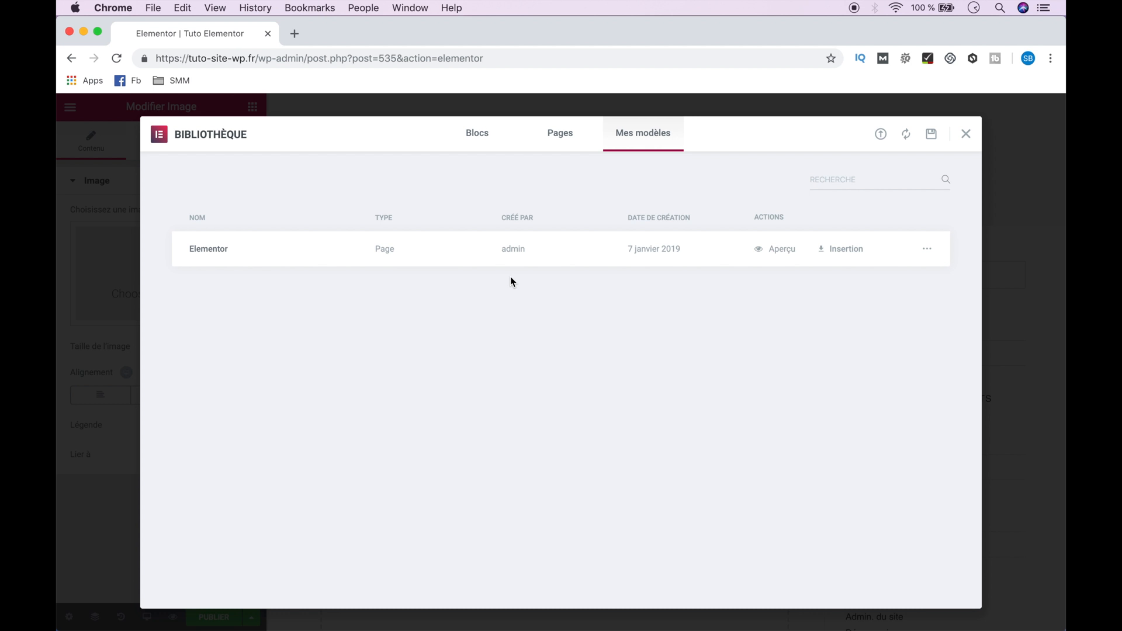
Insert the "Homepage – App" page template and delete the two old multi-column sections above it.
{"action": "left_click", "coordinate": [568, 127]}
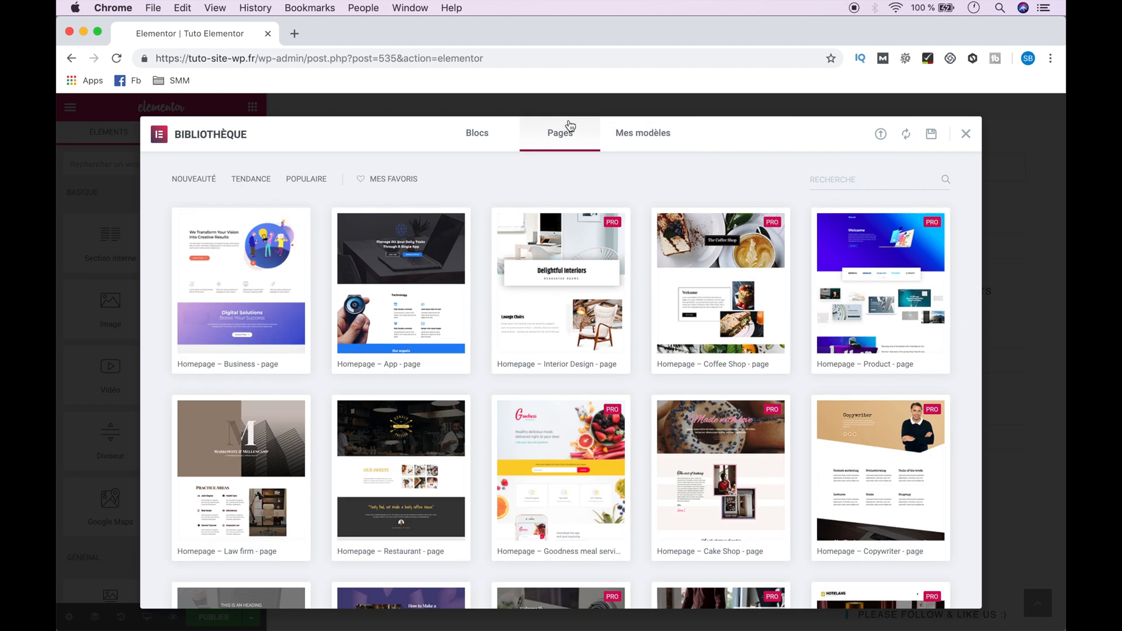
{"action": "left_click", "coordinate": [408, 279]}
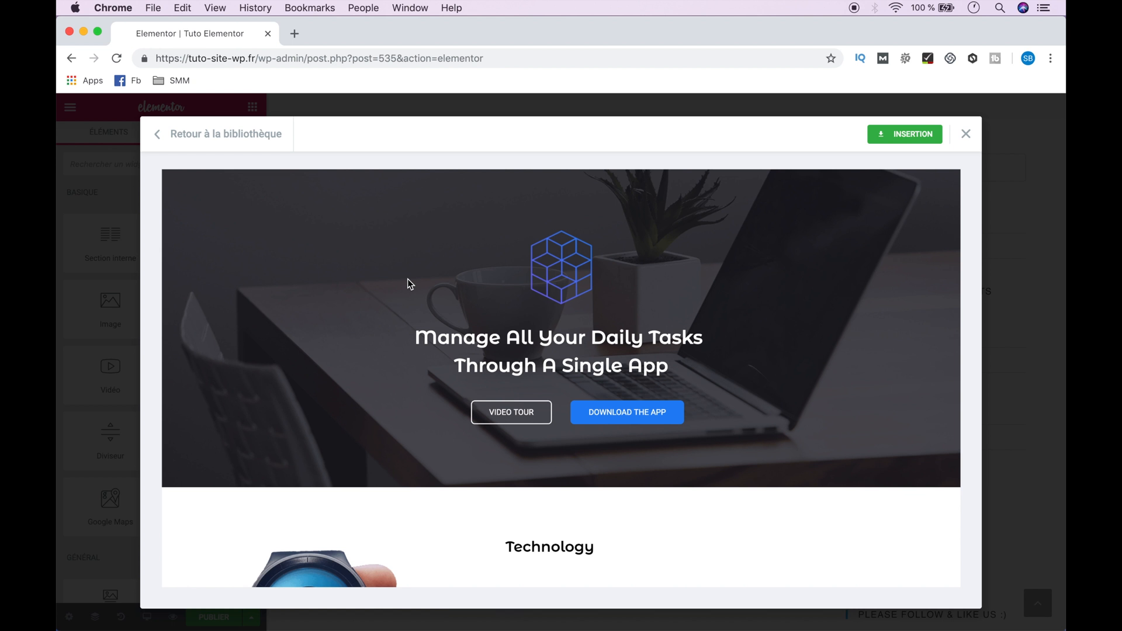
{"action": "left_click", "coordinate": [907, 135]}
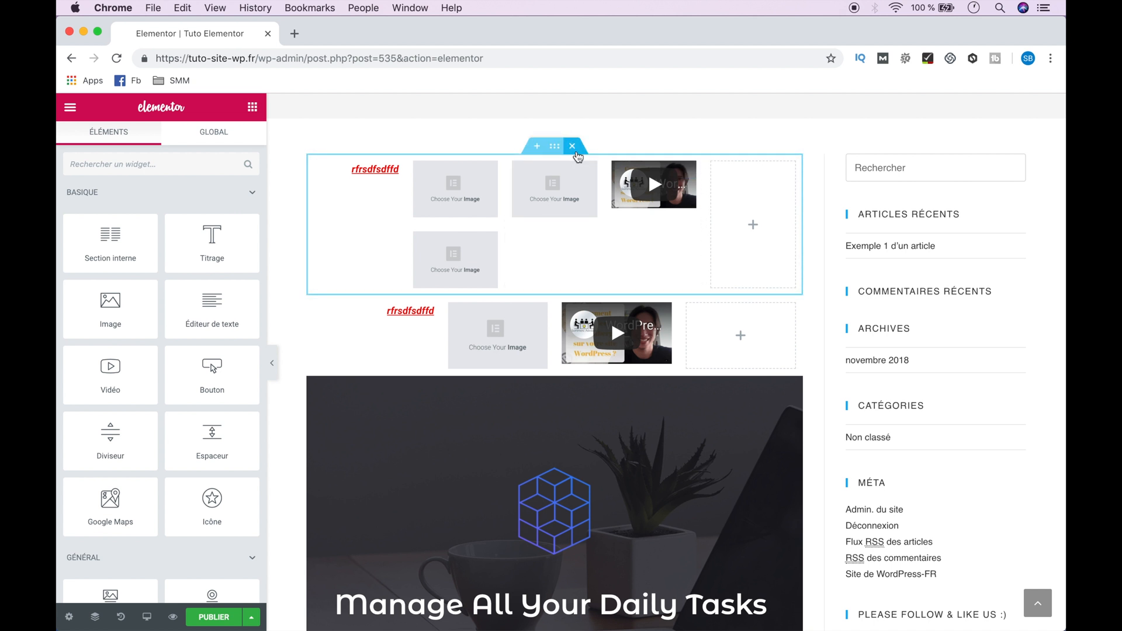
{"action": "left_click", "coordinate": [574, 151]}
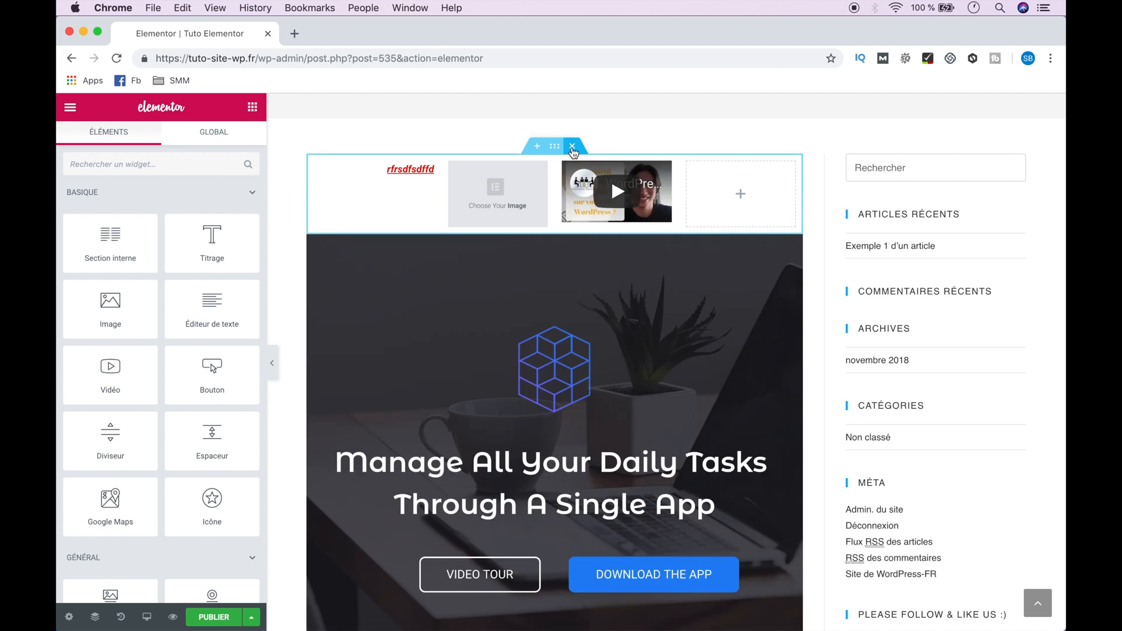
{"action": "left_click", "coordinate": [573, 146]}
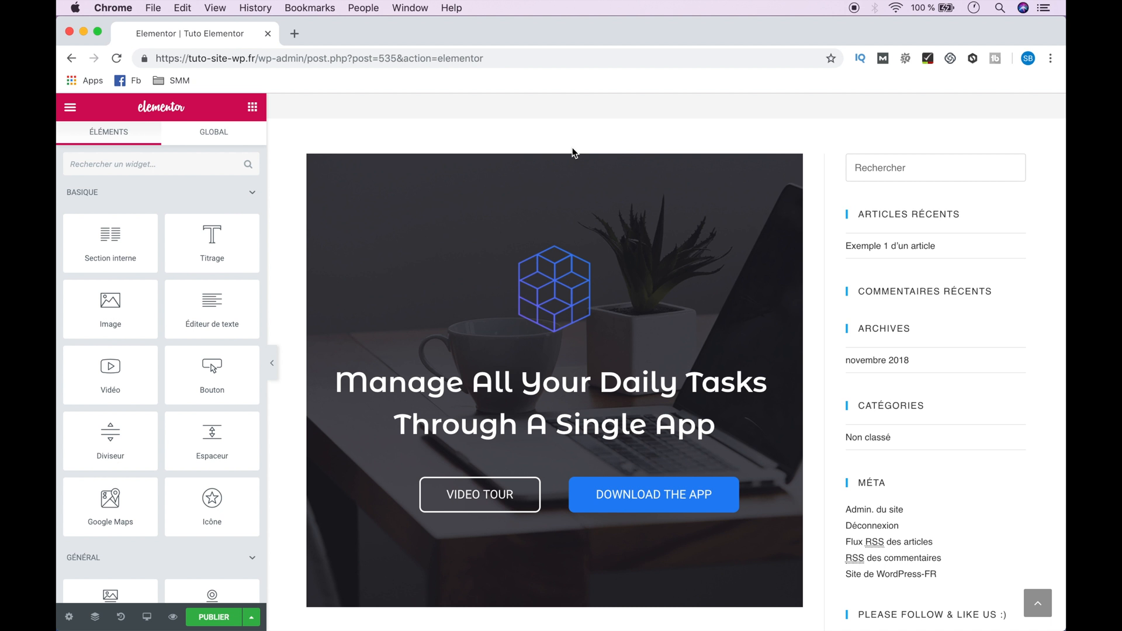
Save the page as a draft and exit Elementor to the page's WordPress editor.
{"action": "scroll", "coordinate": [578, 155], "scroll_direction": "up", "scroll_amount": 2}
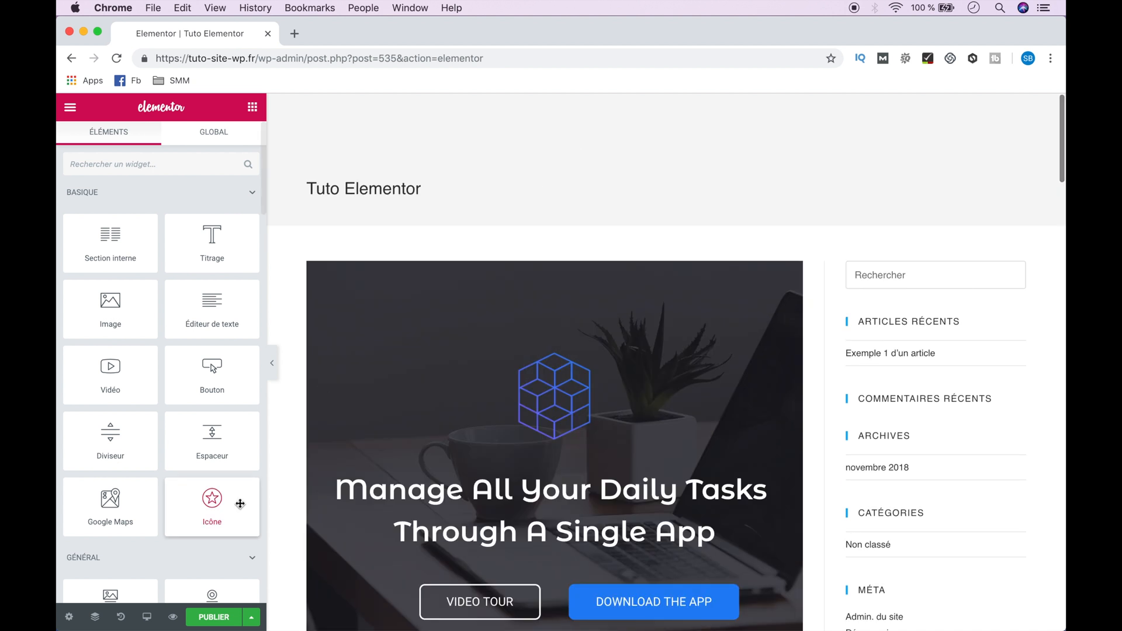
{"action": "left_click", "coordinate": [251, 618]}
{"action": "left_click", "coordinate": [164, 555]}
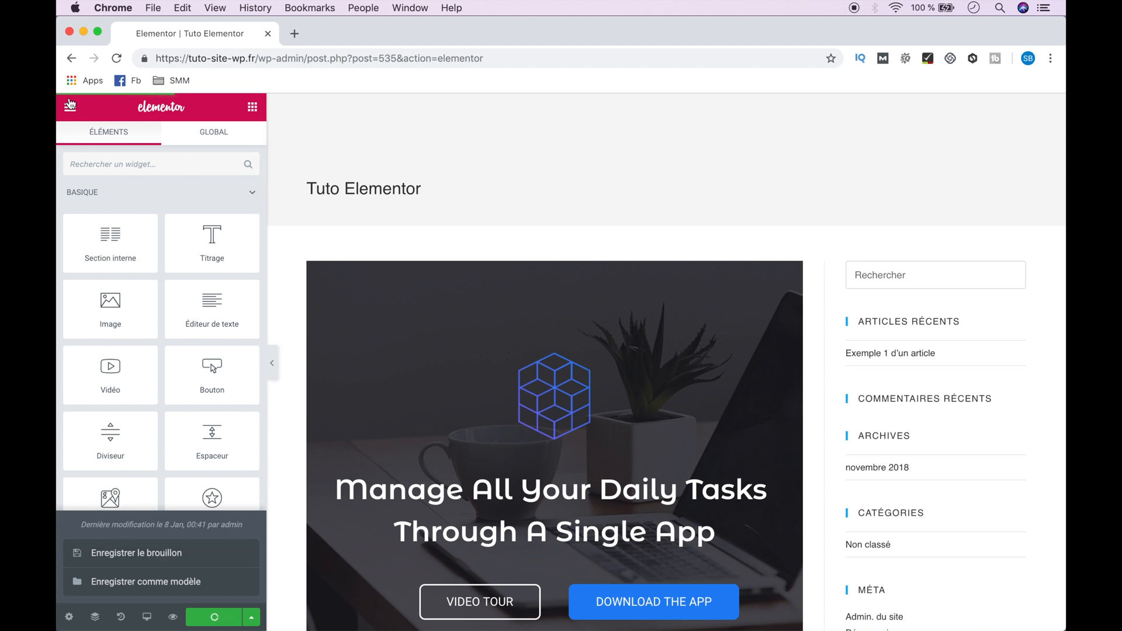
{"action": "left_click", "coordinate": [70, 108]}
{"action": "left_click", "coordinate": [211, 476]}
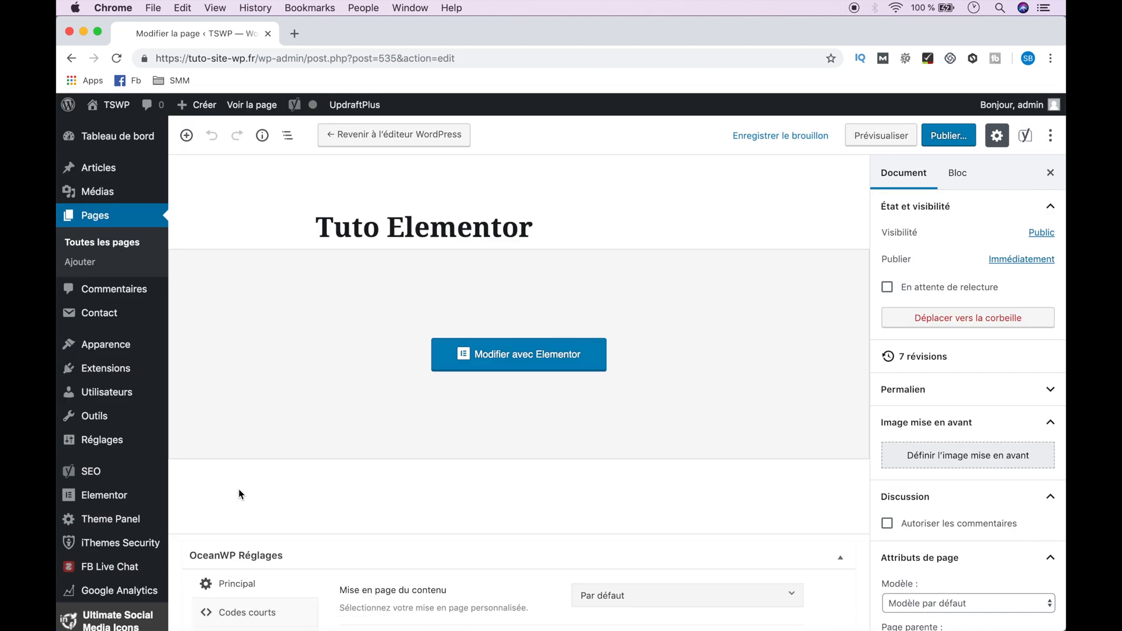
Set the page's content layout to "100% pleine largeur" in the OceanWP settings.
{"action": "scroll", "coordinate": [238, 494], "scroll_direction": "down", "scroll_amount": 6}
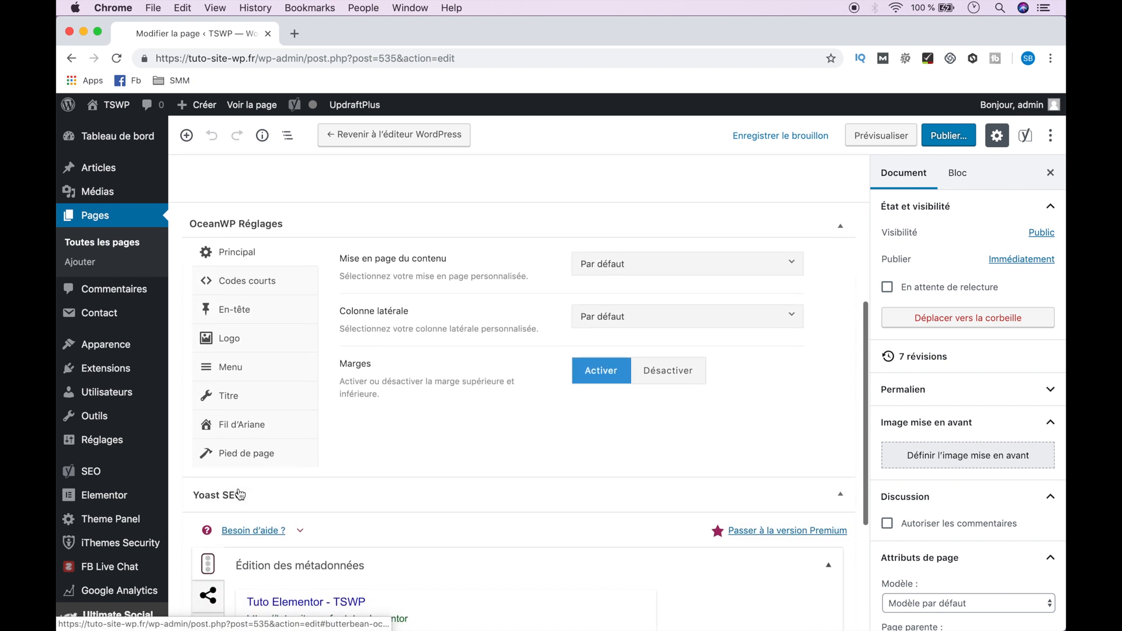
{"action": "left_click", "coordinate": [706, 264]}
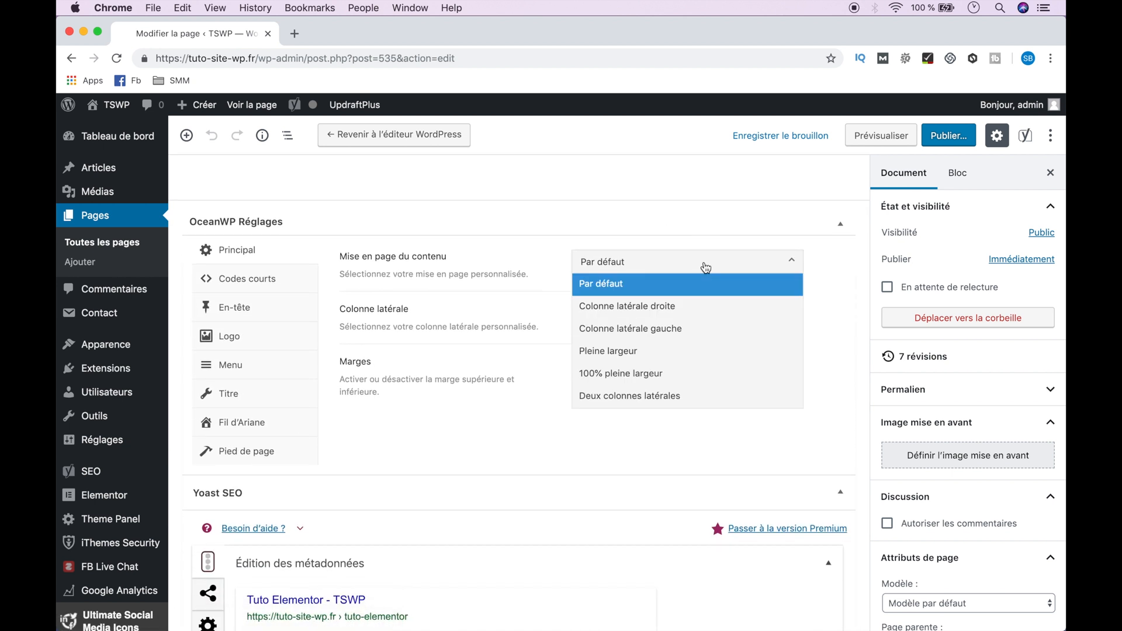
{"action": "left_click", "coordinate": [691, 378]}
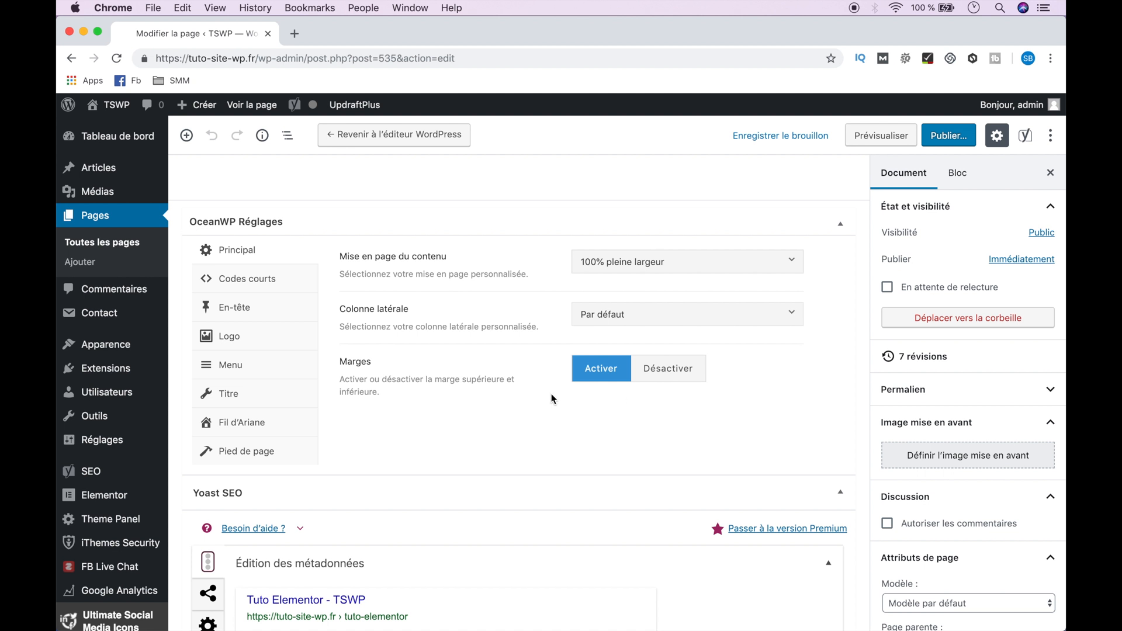
Disable the display of the page title in the OceanWP settings and save the draft.
{"action": "left_click", "coordinate": [268, 400]}
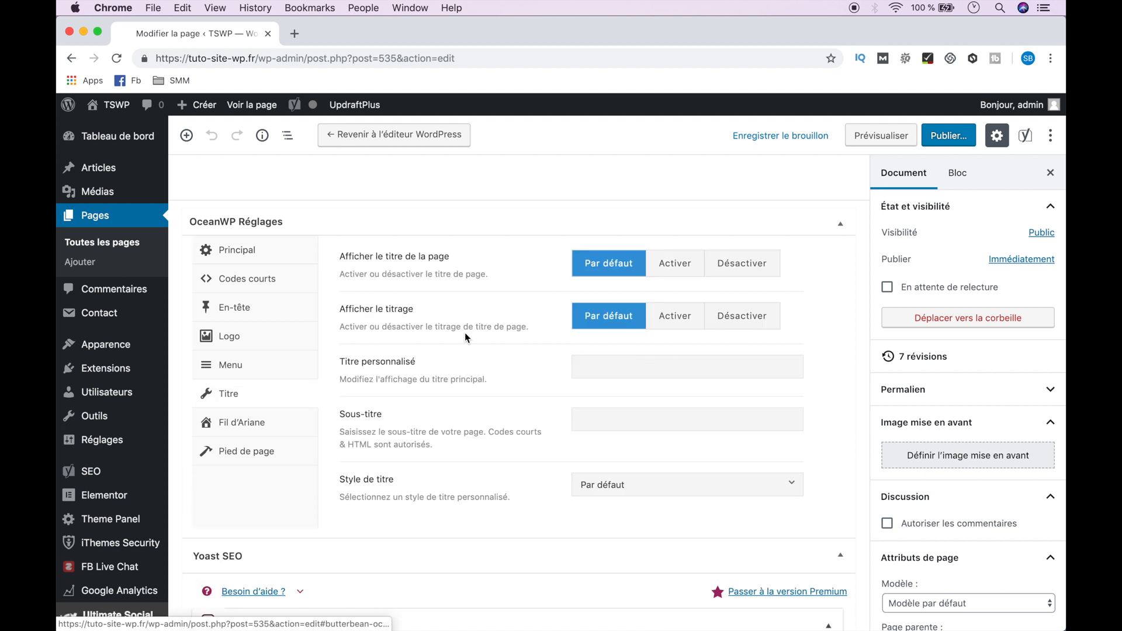
{"action": "left_click", "coordinate": [742, 270]}
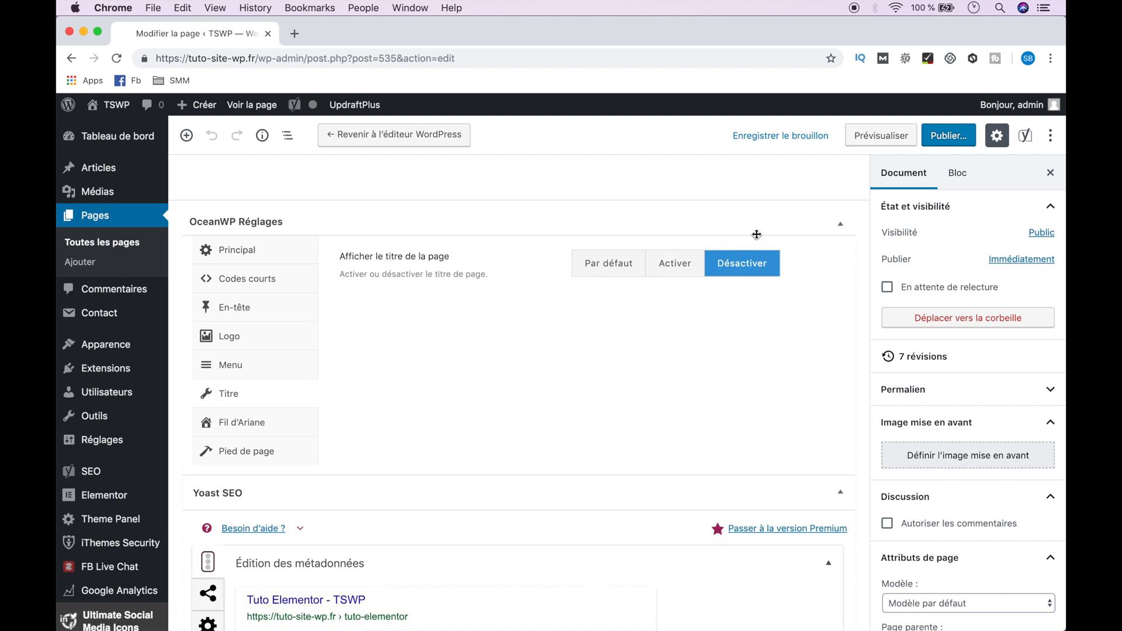
{"action": "left_click", "coordinate": [799, 136]}
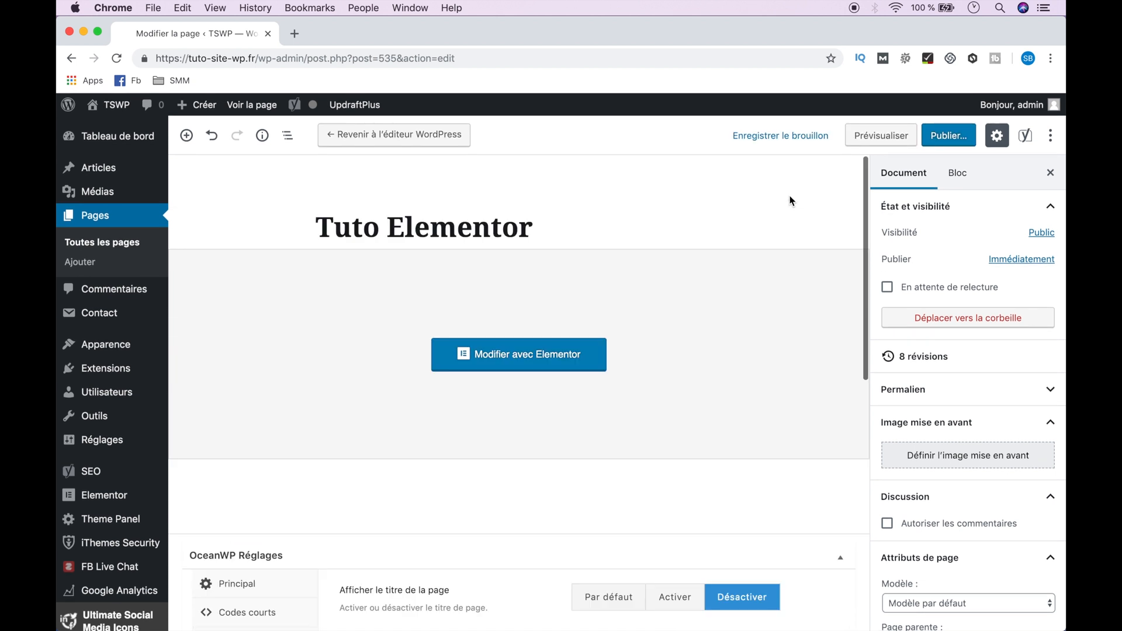
Reopen the page in Elementor and replace the hero section's background image with an uploaded Pizza3.jpg from the Pizzect folder.
{"action": "left_click", "coordinate": [517, 353]}
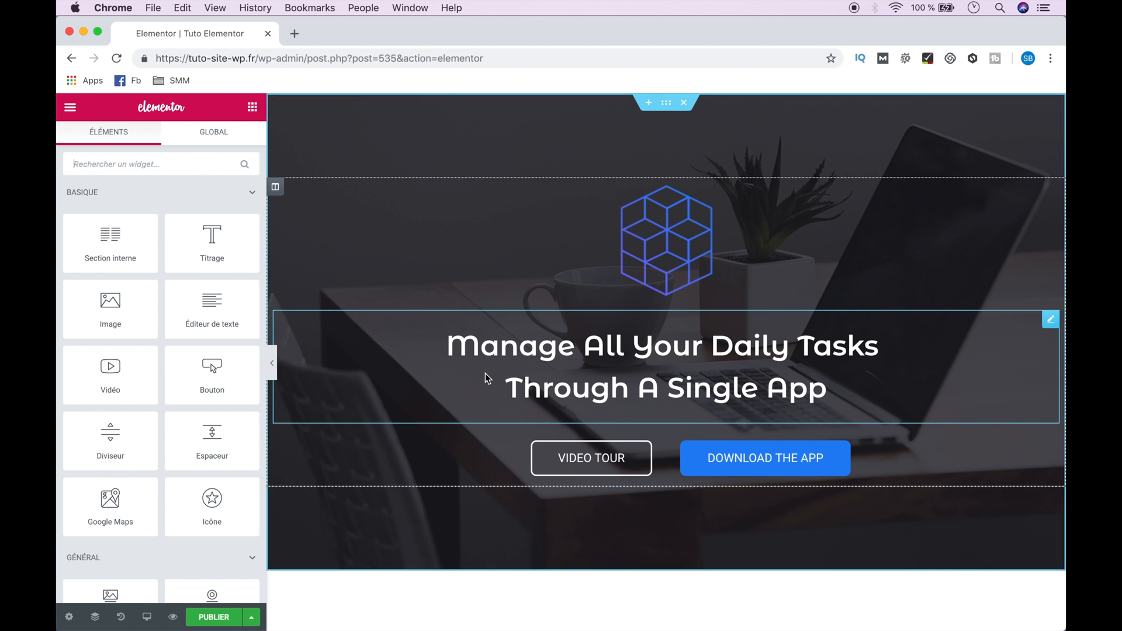
{"action": "left_click", "coordinate": [668, 109]}
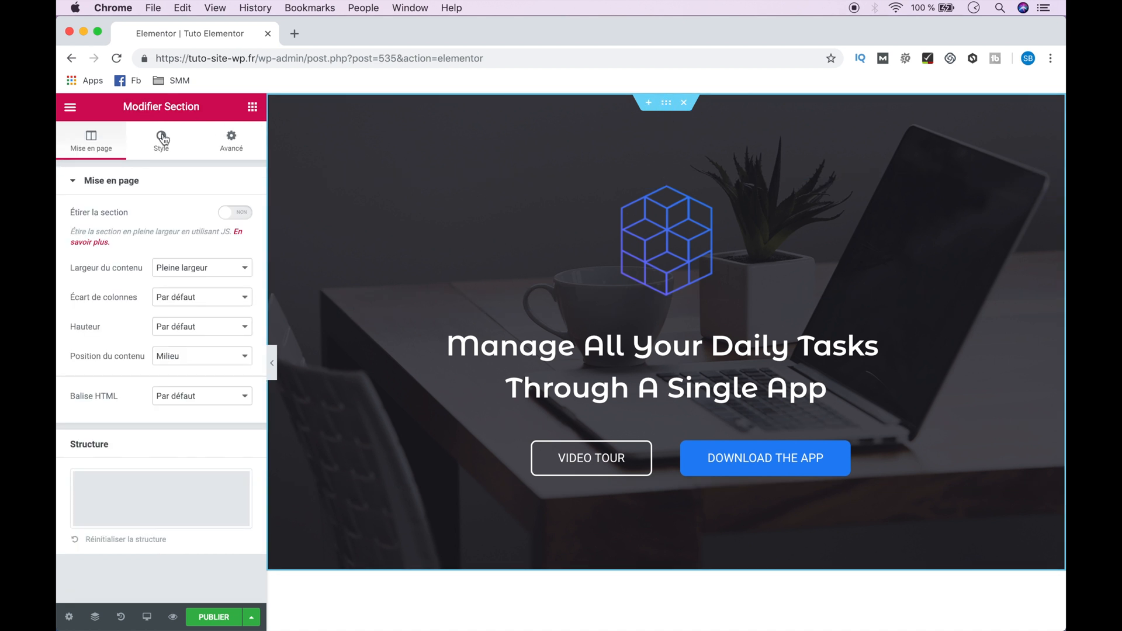
{"action": "left_click", "coordinate": [162, 140]}
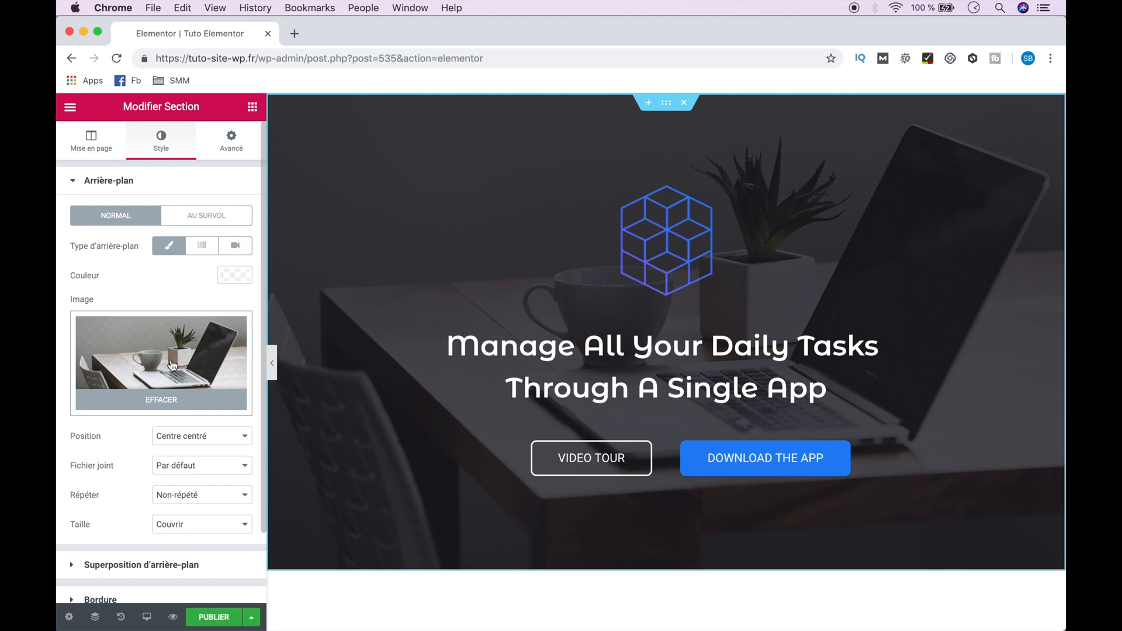
{"action": "left_click", "coordinate": [173, 366]}
{"action": "left_click", "coordinate": [164, 163]}
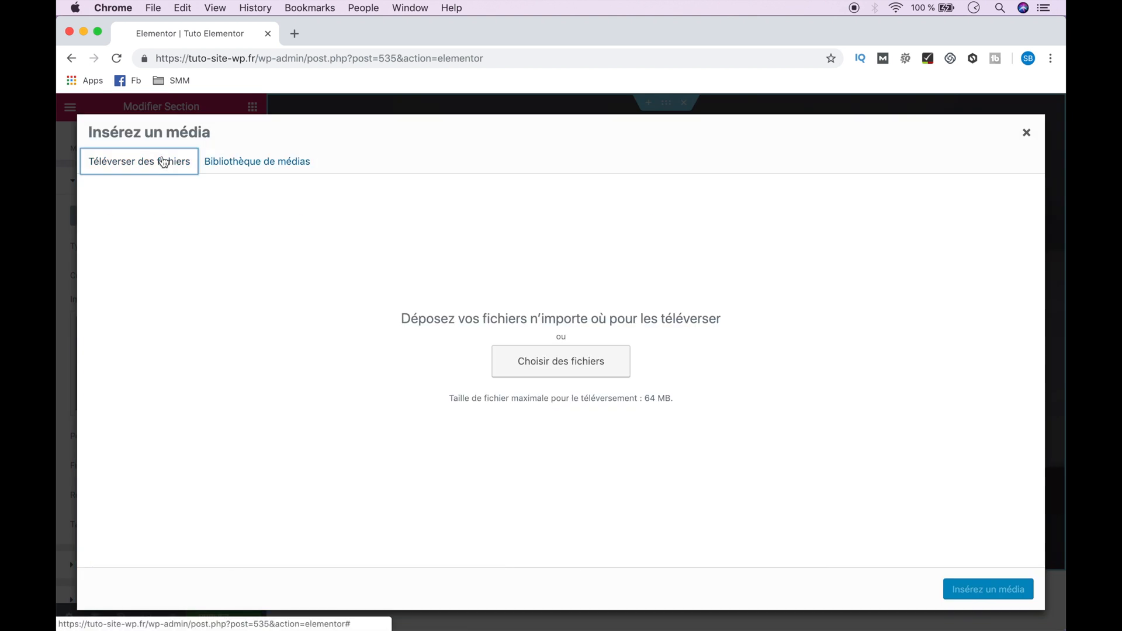
{"action": "left_click", "coordinate": [581, 376]}
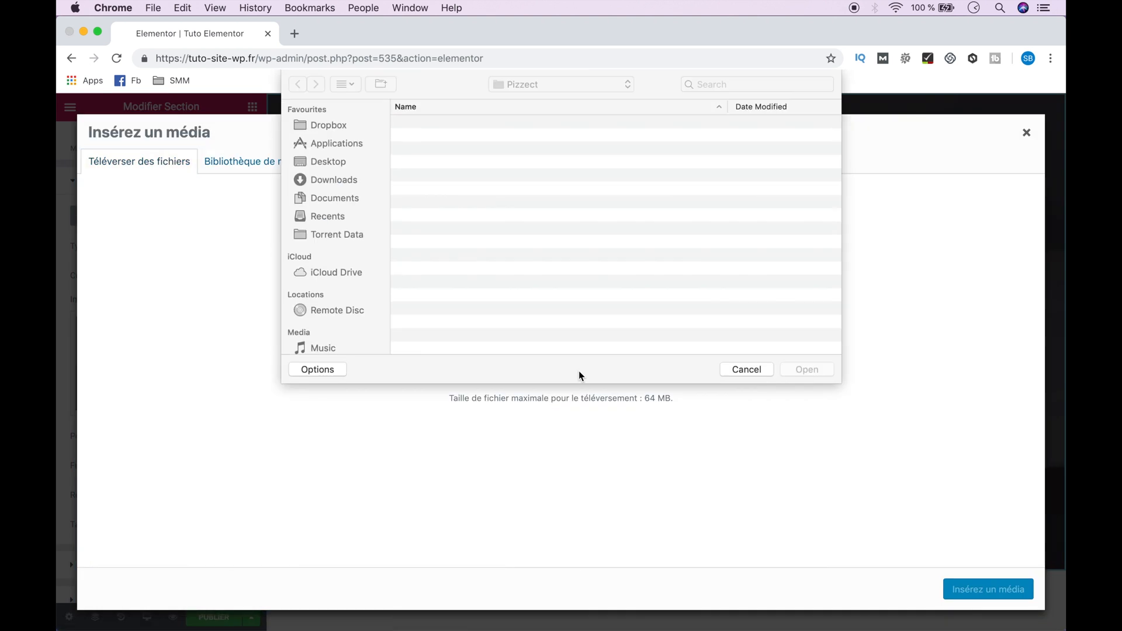
{"action": "left_click", "coordinate": [451, 177]}
{"action": "left_click", "coordinate": [808, 370]}
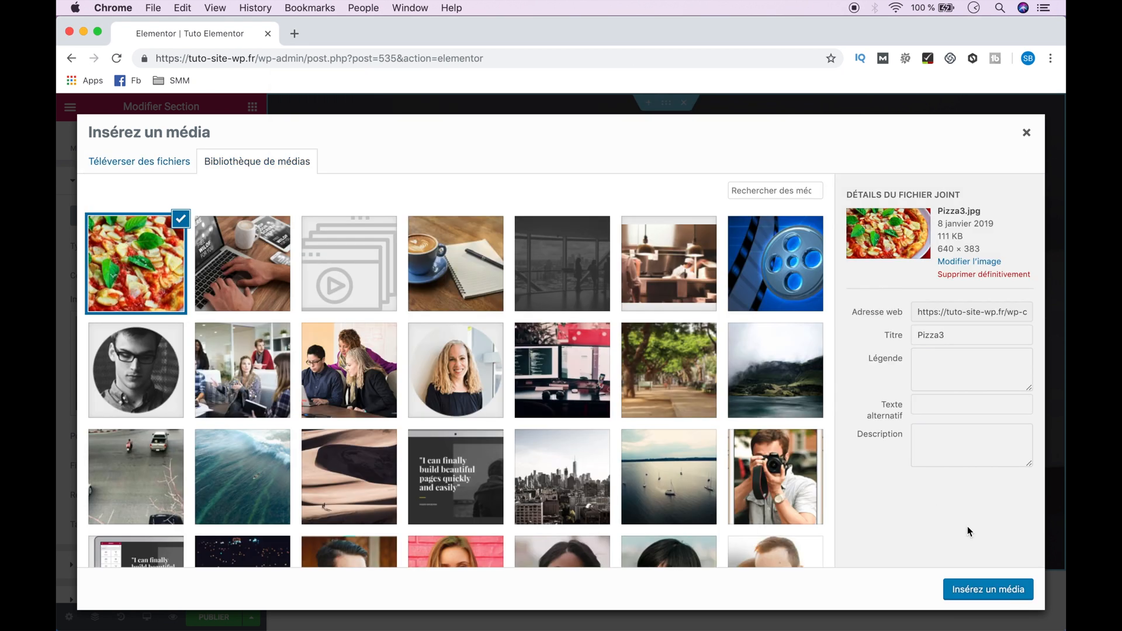
{"action": "left_click", "coordinate": [989, 590]}
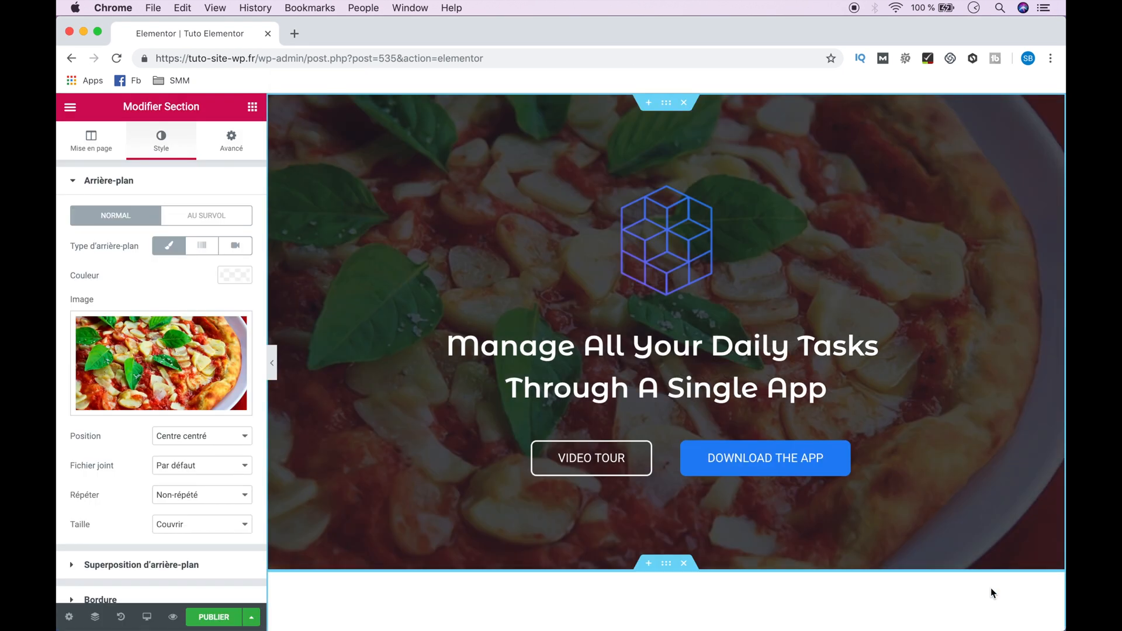
Clear the background overlay colour of the hero section.
{"action": "left_click", "coordinate": [138, 184]}
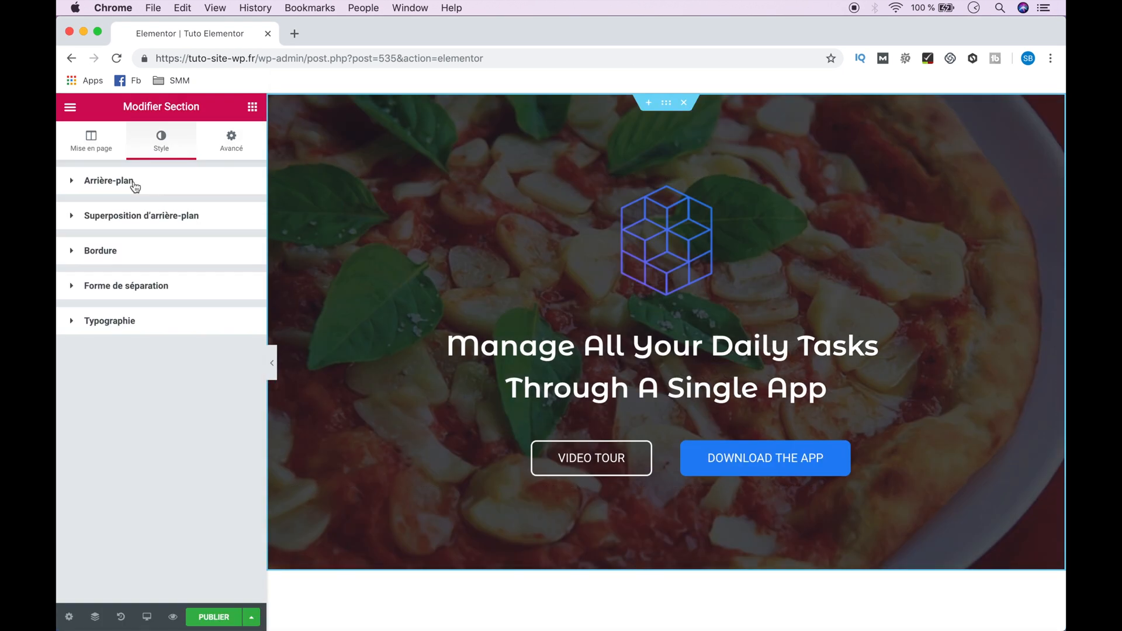
{"action": "left_click", "coordinate": [146, 216]}
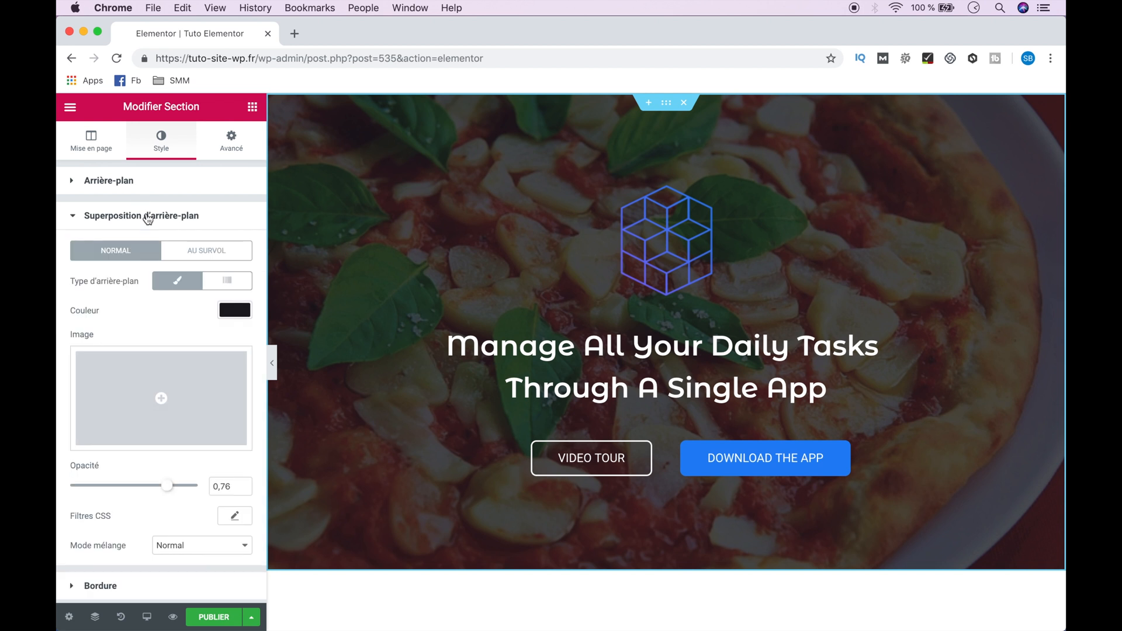
{"action": "left_click", "coordinate": [235, 310]}
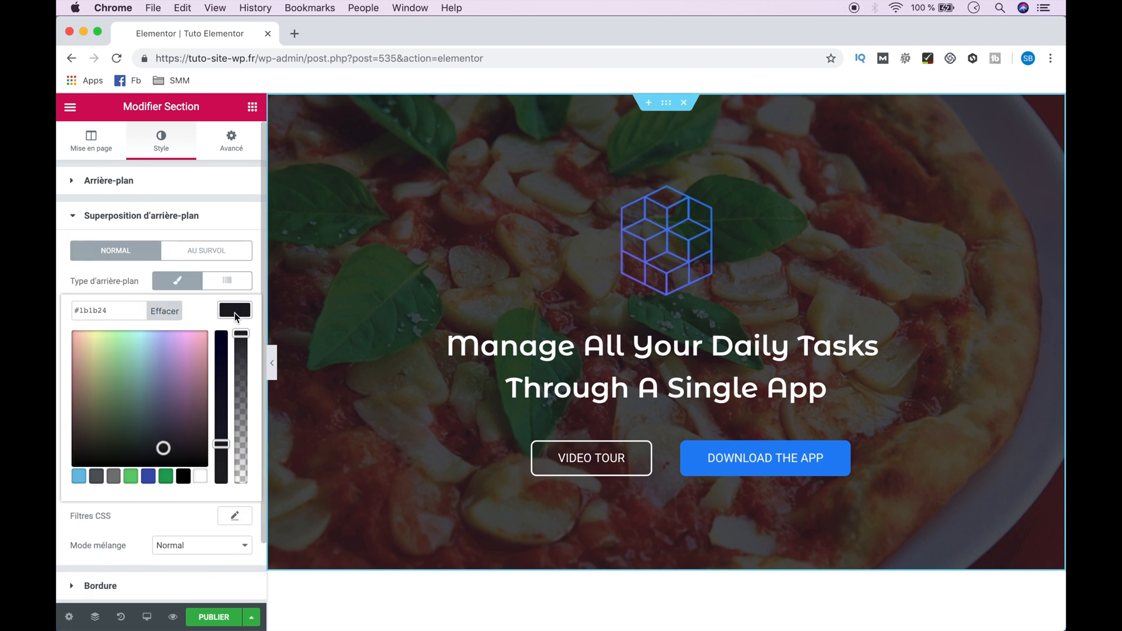
{"action": "left_click", "coordinate": [173, 318]}
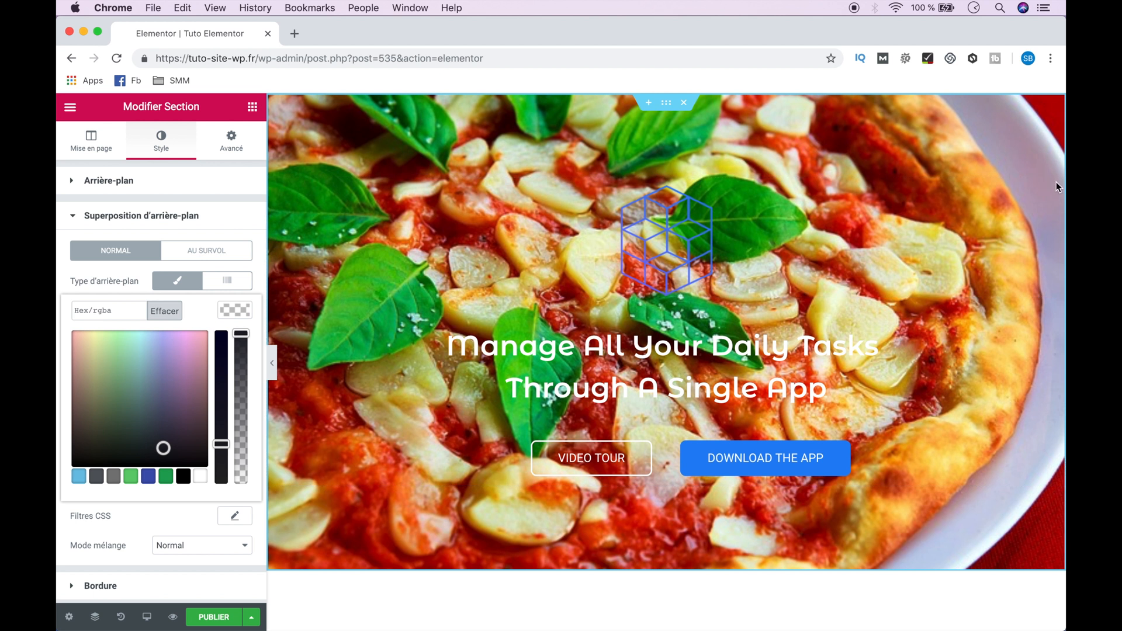
Delete the cube logo image from the hero section and replace the hero heading text with "PIZZECT".
{"action": "right_click", "coordinate": [1056, 202]}
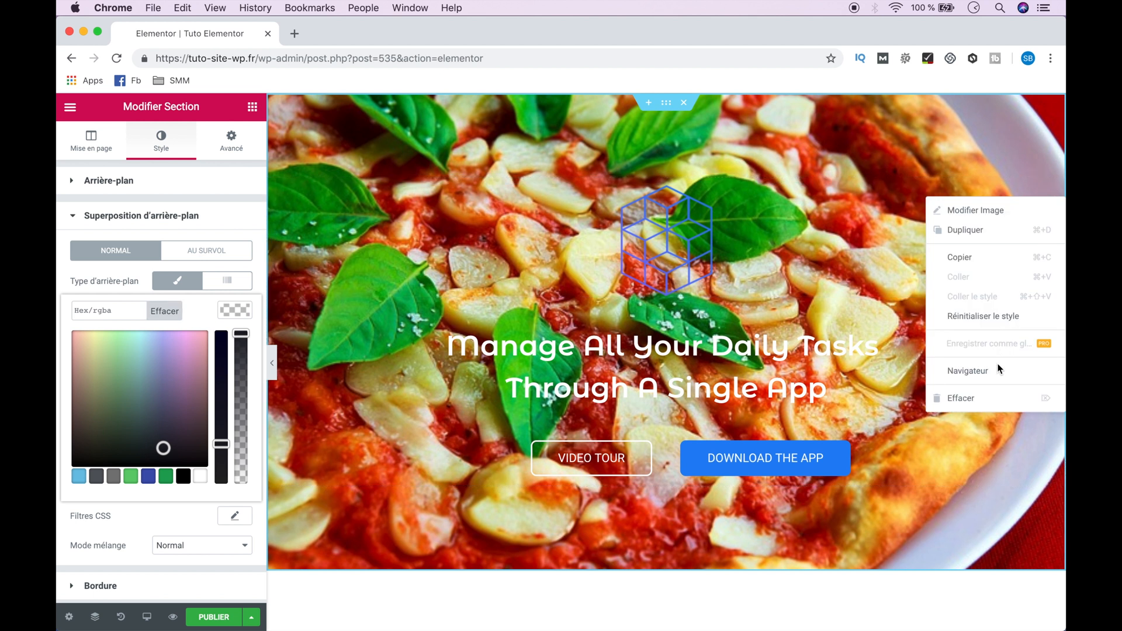
{"action": "left_click", "coordinate": [995, 398]}
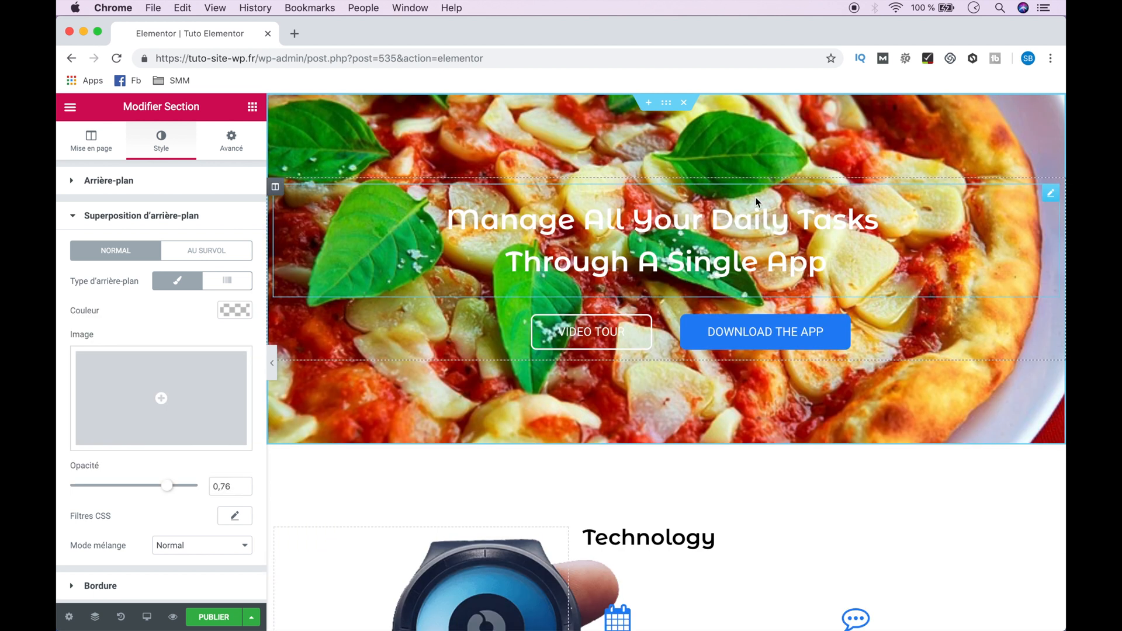
{"action": "left_click", "coordinate": [739, 242]}
{"action": "left_click_drag", "start_coordinate": [228, 240], "coordinate": [62, 202]}
{"action": "type", "text": "PIZZECT"}
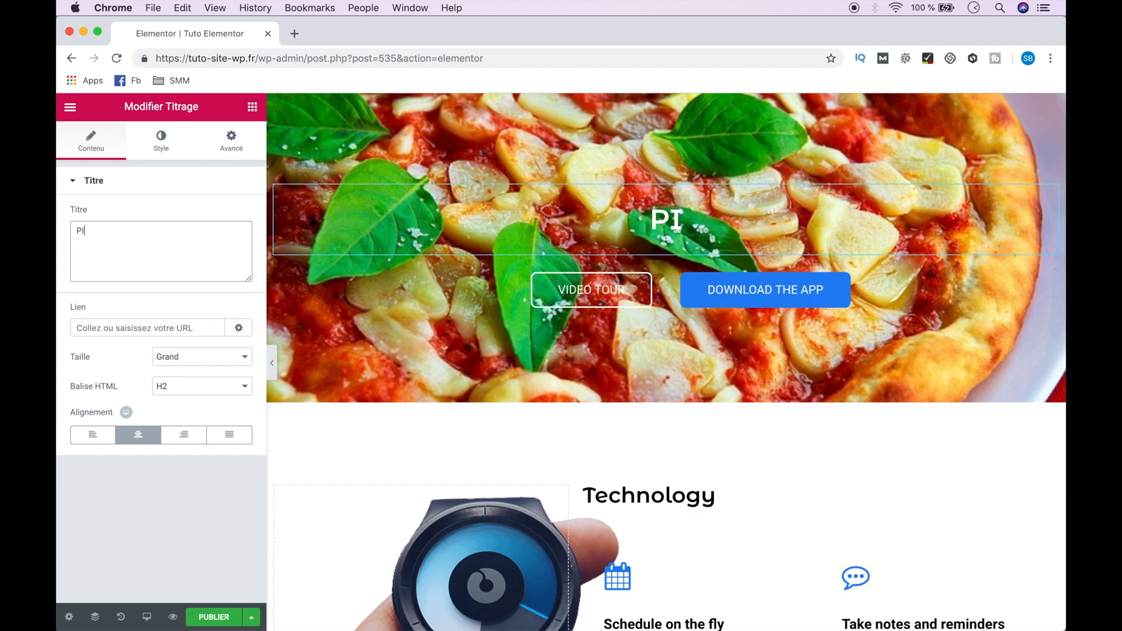
Set the PIZZECT heading's typography to the Mrs Sheppards font family at a size of 149 px.
{"action": "left_click", "coordinate": [155, 143]}
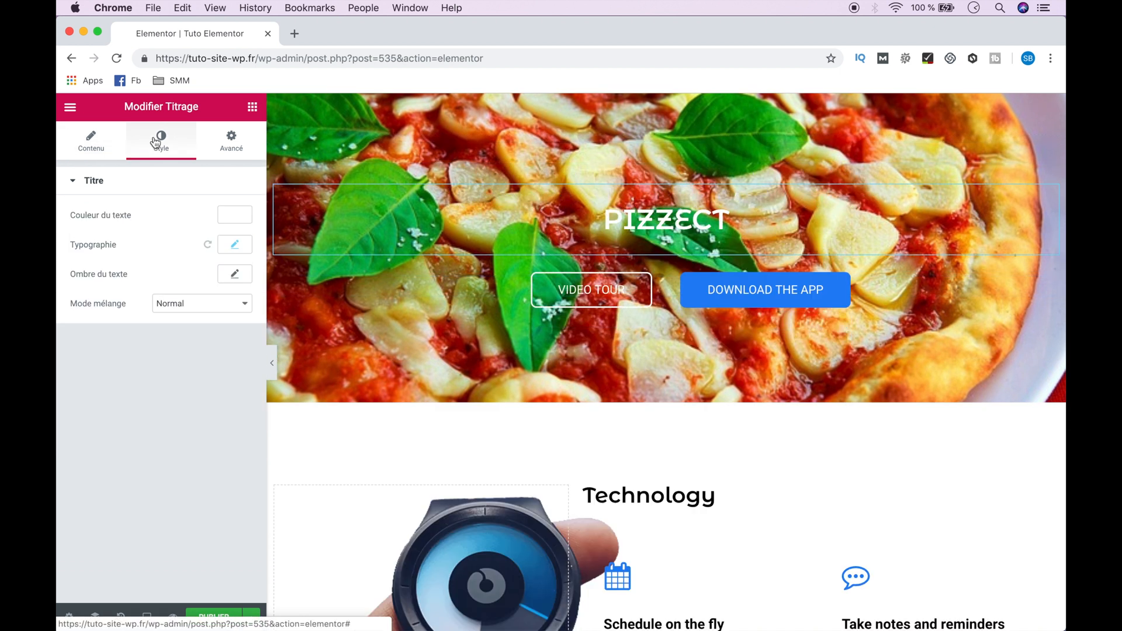
{"action": "left_click", "coordinate": [237, 251]}
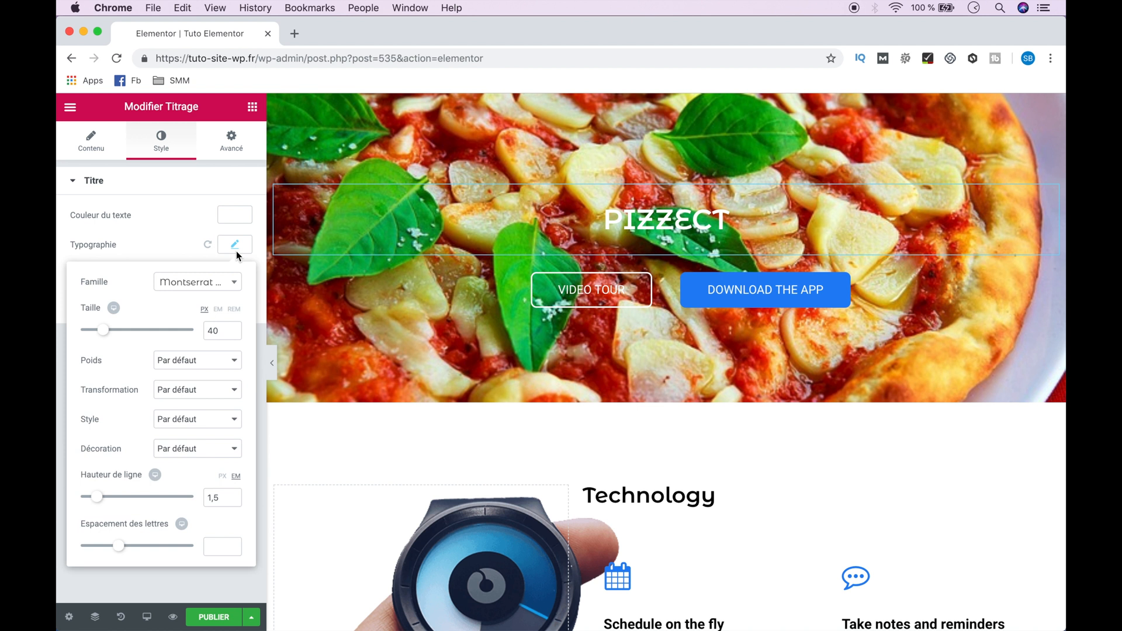
{"action": "left_click", "coordinate": [201, 286]}
{"action": "type", "text": "mrs"}
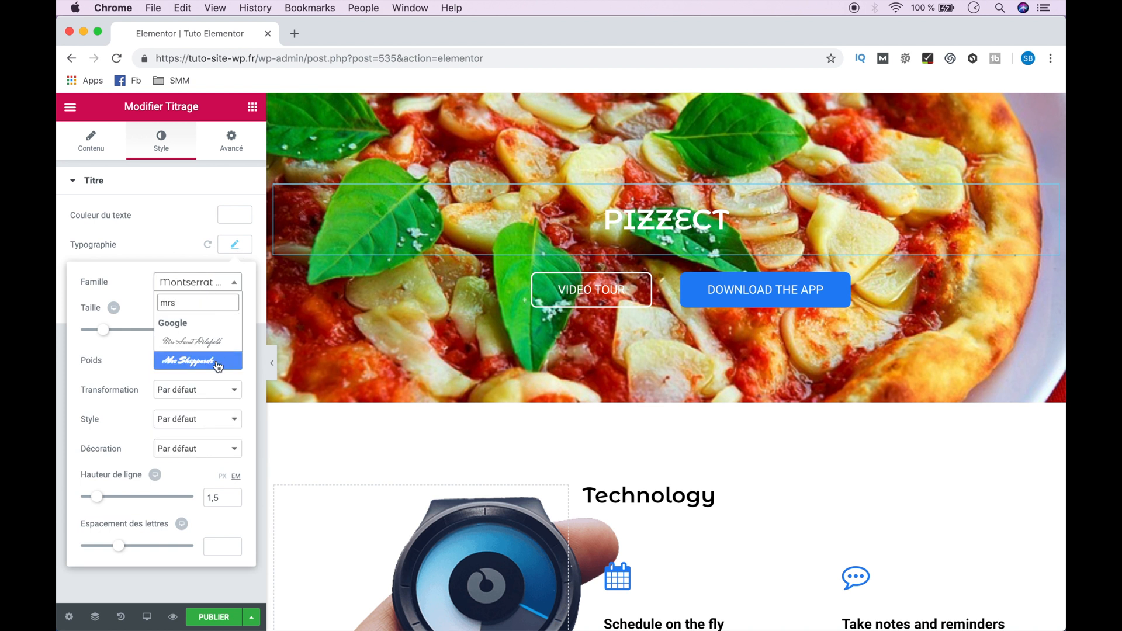
{"action": "left_click", "coordinate": [217, 365]}
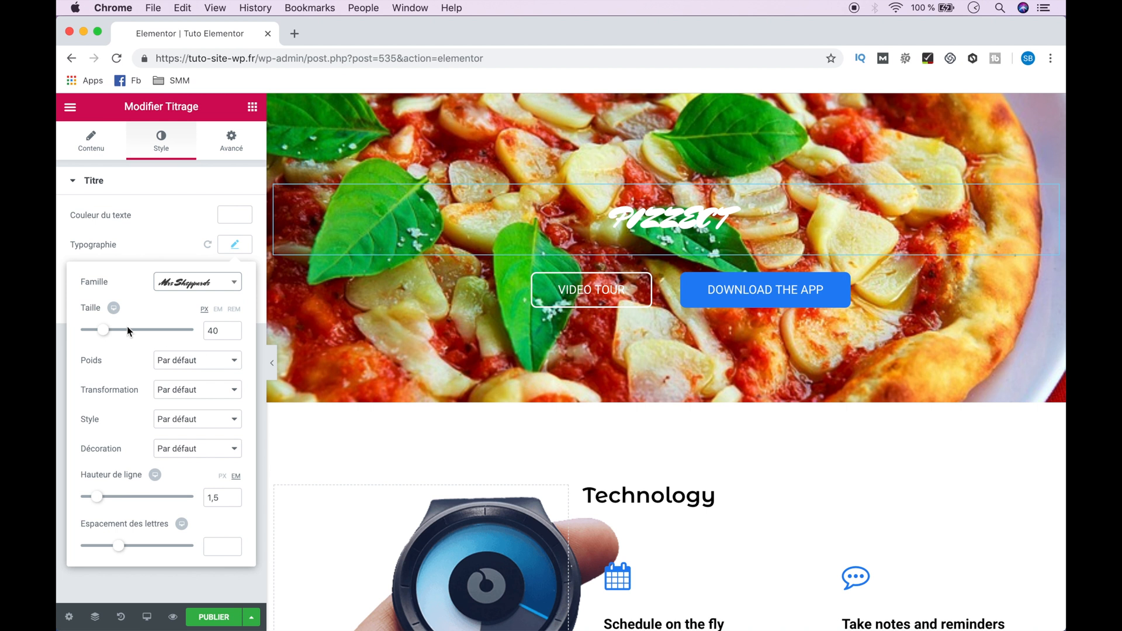
{"action": "left_click_drag", "start_coordinate": [109, 334], "coordinate": [170, 345]}
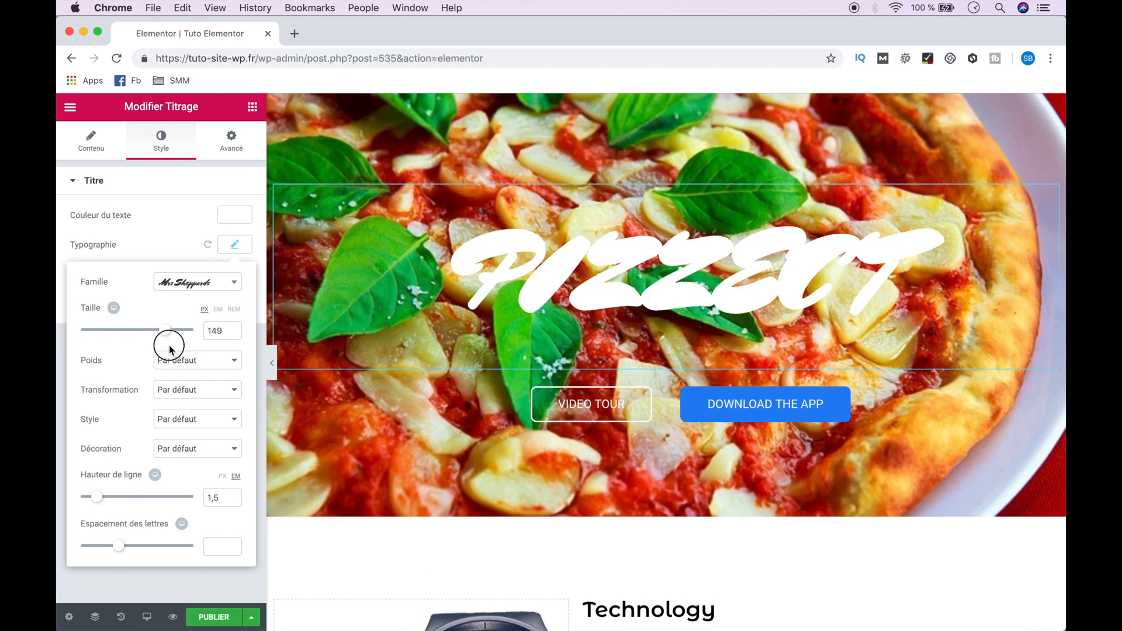
Change the PIZZECT heading's text colour to the golden yellow #f7d074.
{"action": "left_click", "coordinate": [237, 216]}
{"action": "left_click", "coordinate": [131, 381]}
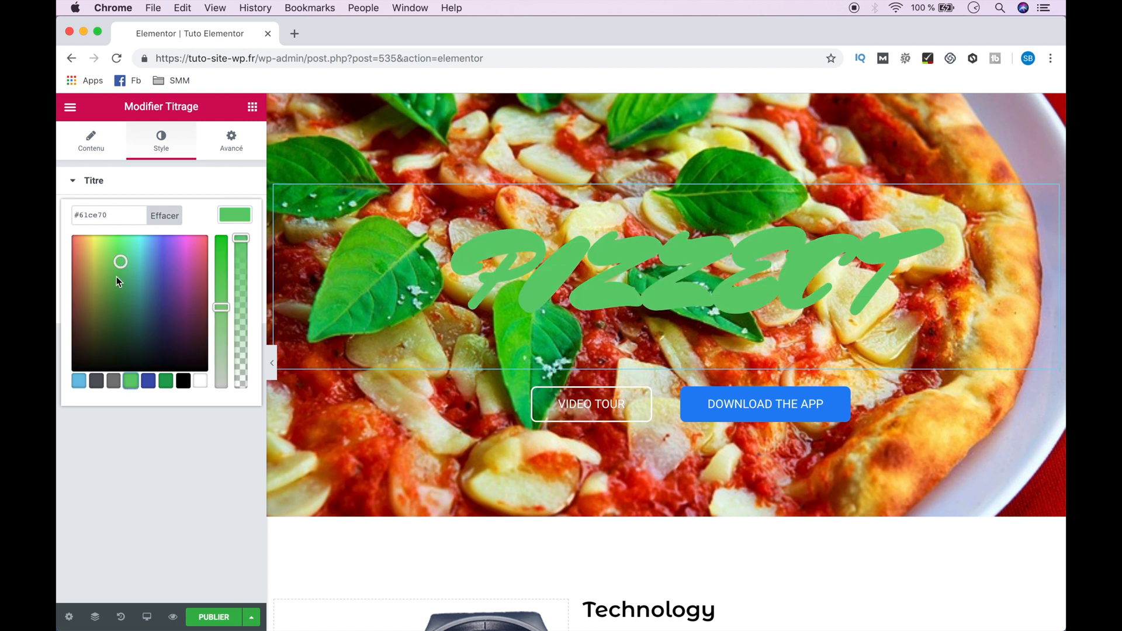
{"action": "left_click", "coordinate": [94, 247]}
{"action": "left_click_drag", "start_coordinate": [95, 246], "coordinate": [88, 239]}
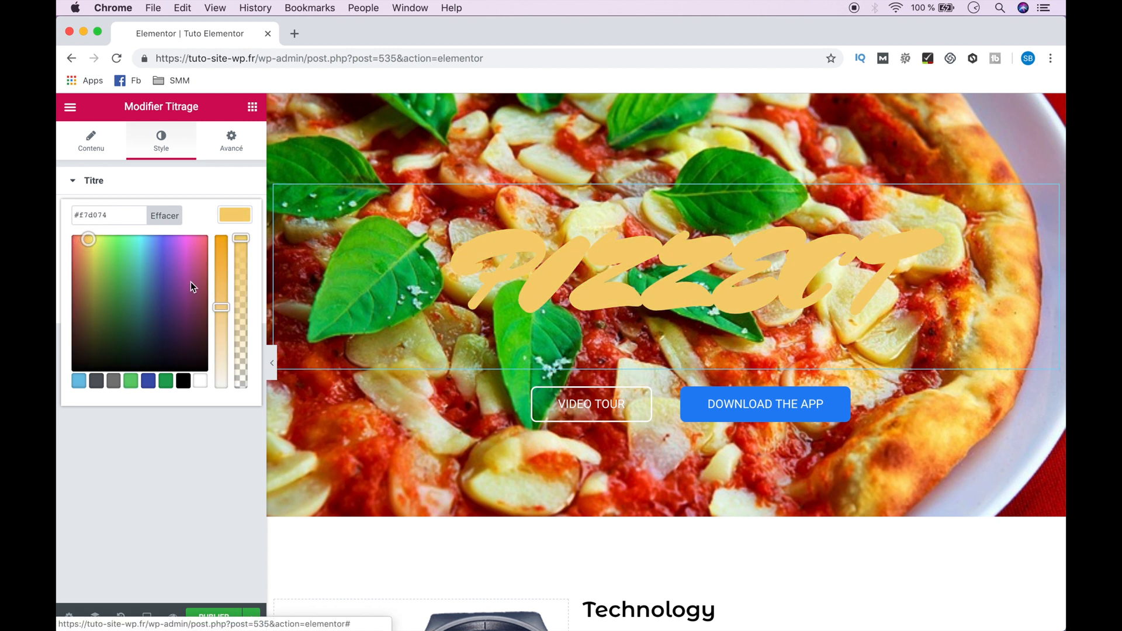
{"action": "left_click", "coordinate": [203, 199]}
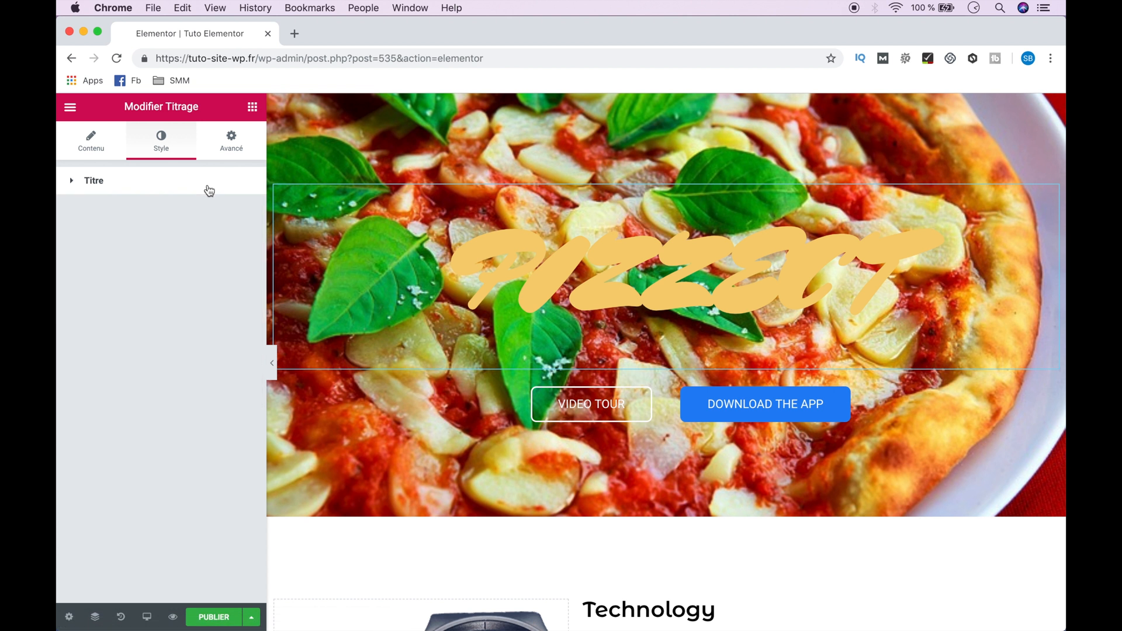
{"action": "double_click", "coordinate": [205, 188]}
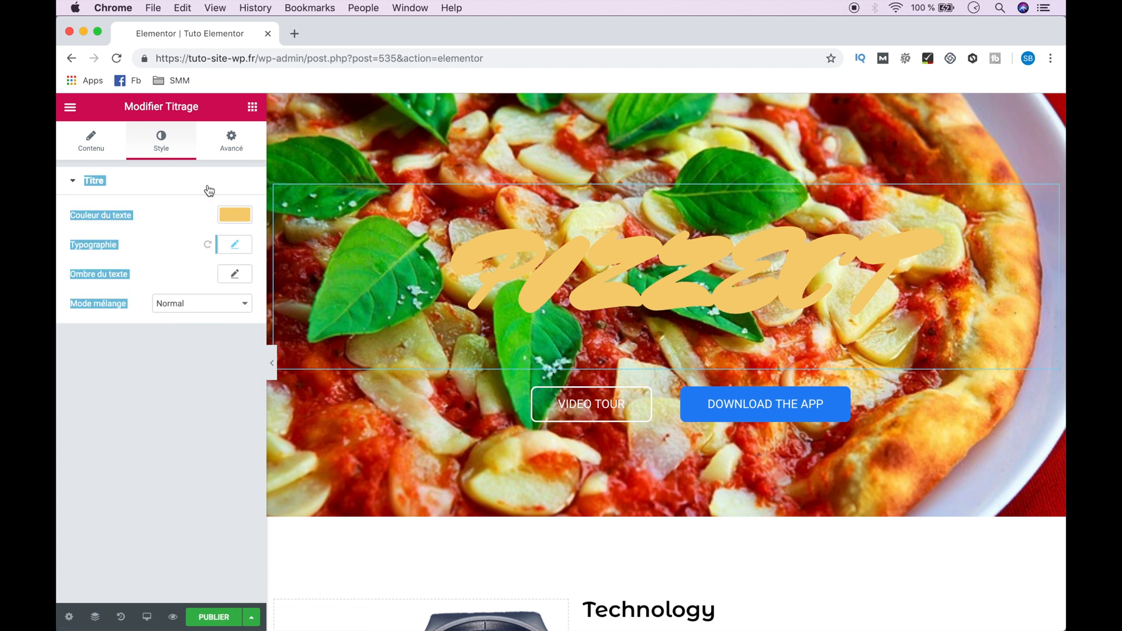
Add a text shadow to the PIZZECT heading and raise its black colour to nearly full opacity.
{"action": "left_click", "coordinate": [188, 279]}
{"action": "left_click", "coordinate": [237, 276]}
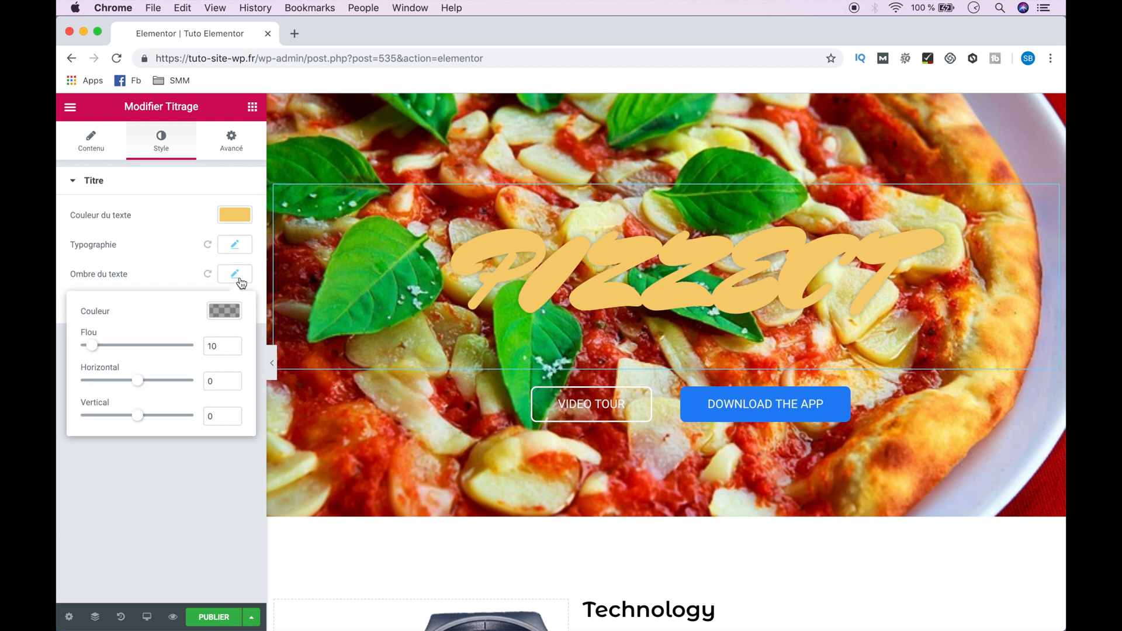
{"action": "left_click", "coordinate": [228, 312]}
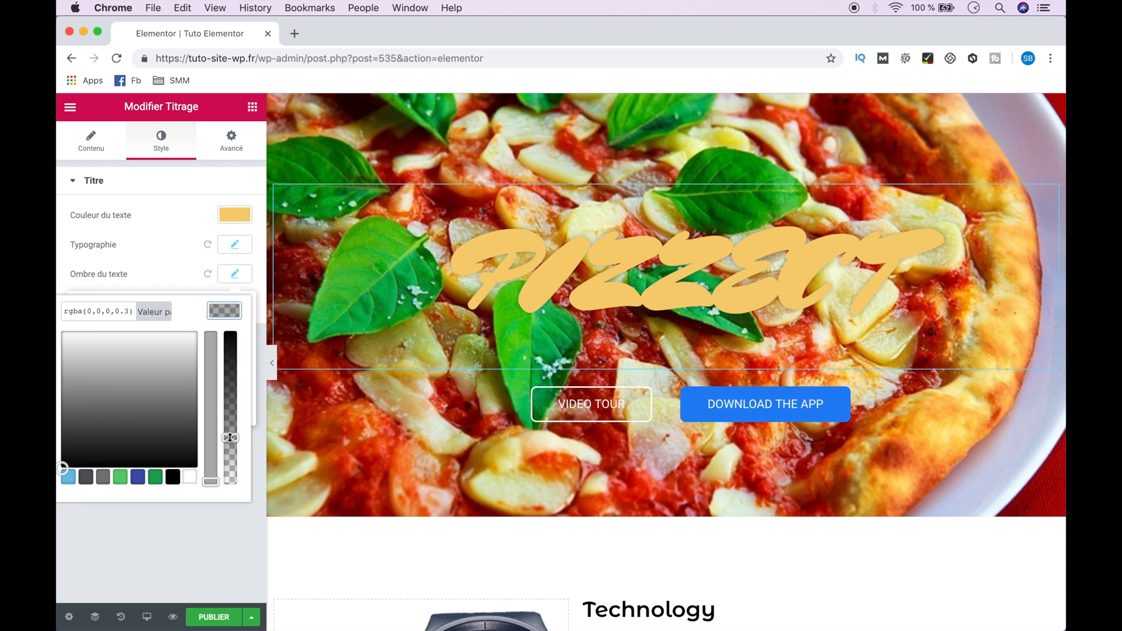
{"action": "left_click_drag", "start_coordinate": [230, 438], "coordinate": [230, 337]}
{"action": "left_click", "coordinate": [196, 279]}
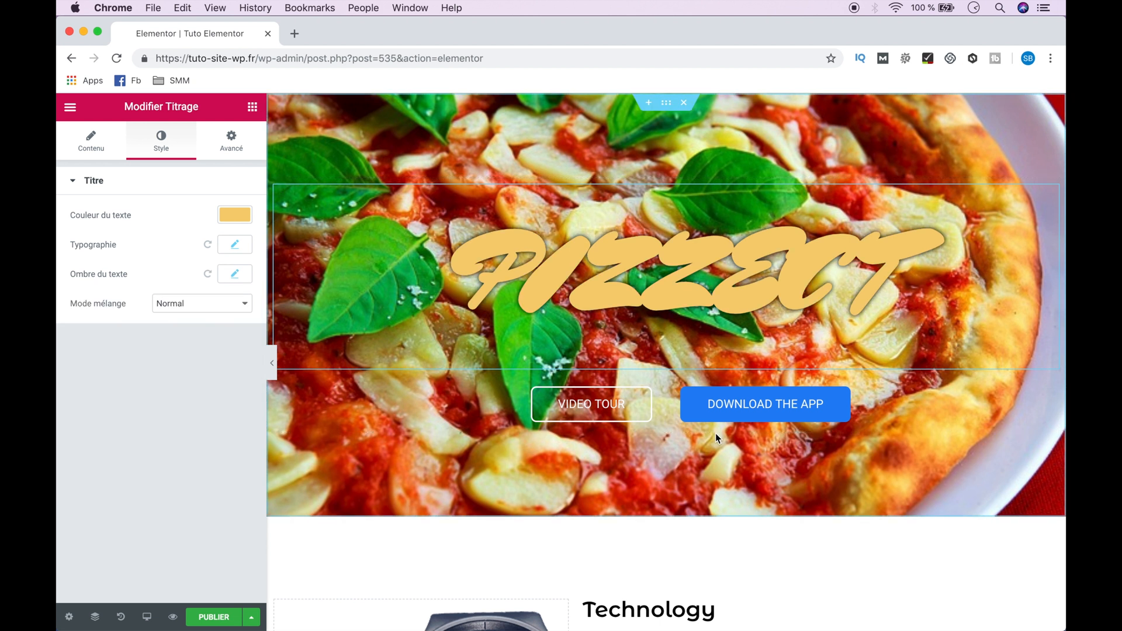
Delete the column containing the "Video Tour" button from the hero section.
{"action": "right_click", "coordinate": [642, 395]}
{"action": "left_click", "coordinate": [666, 403]}
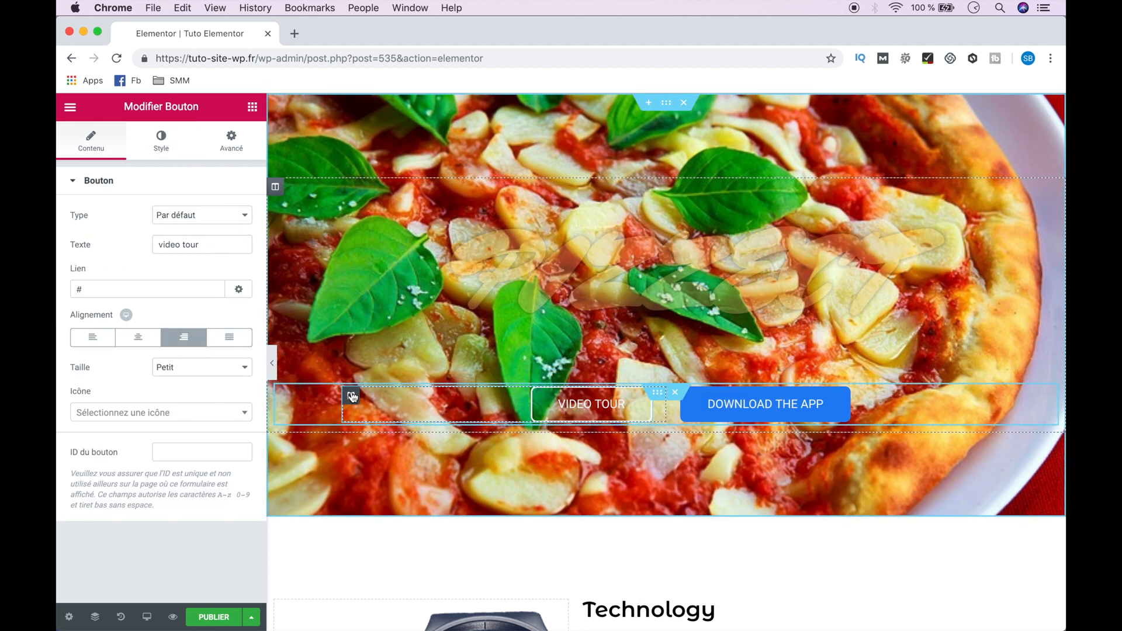
{"action": "right_click", "coordinate": [352, 397]}
{"action": "left_click", "coordinate": [380, 596]}
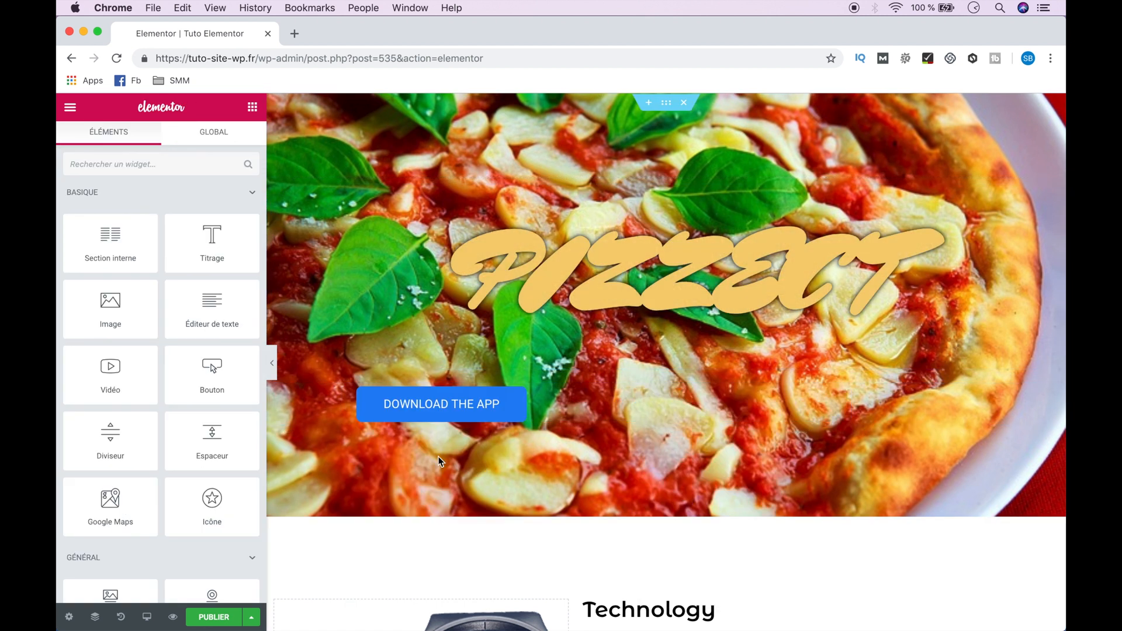
Change the "Download the app" button's text to "MENU", centre it and save the page as a draft.
{"action": "left_click", "coordinate": [533, 402]}
{"action": "left_click_drag", "start_coordinate": [234, 244], "coordinate": [126, 240]}
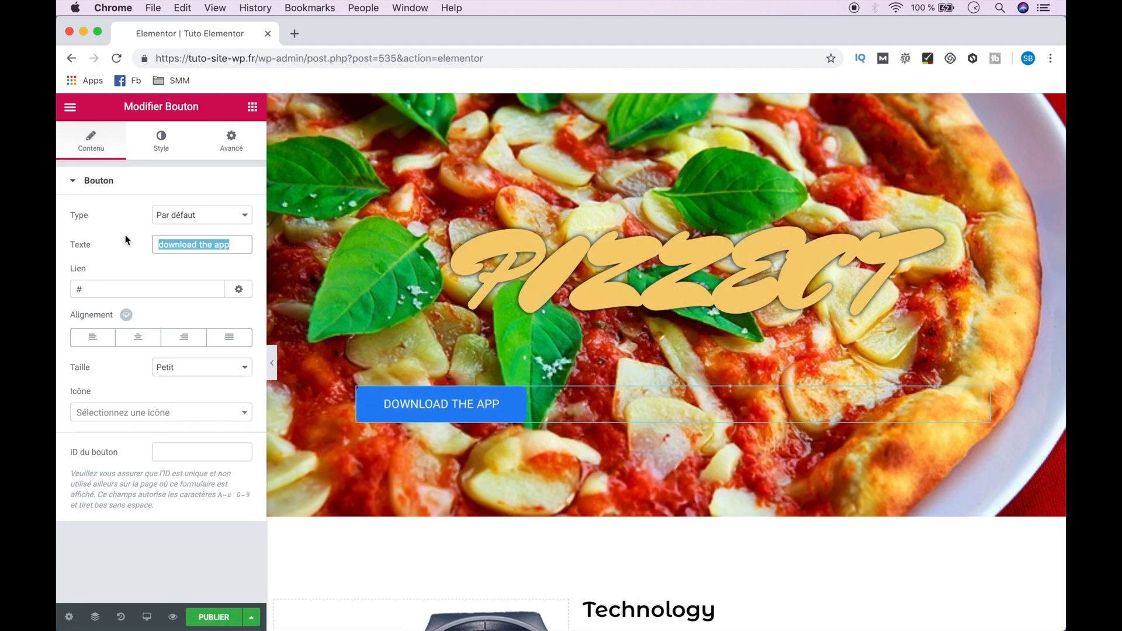
{"action": "type", "text": "MENU"}
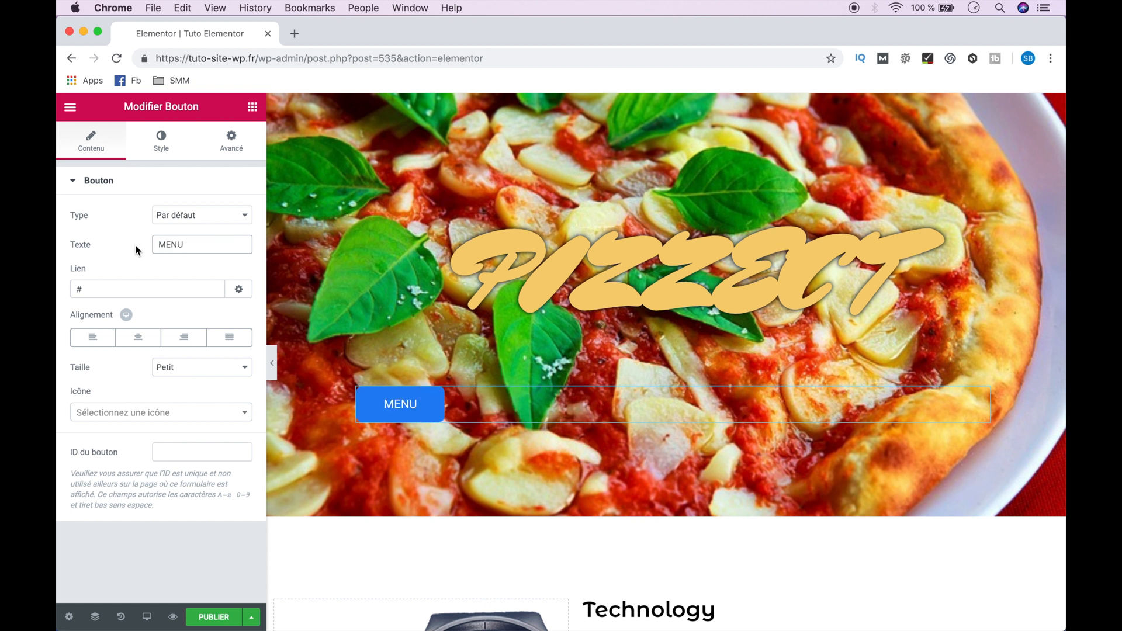
{"action": "left_click", "coordinate": [138, 337]}
{"action": "left_click", "coordinate": [251, 618]}
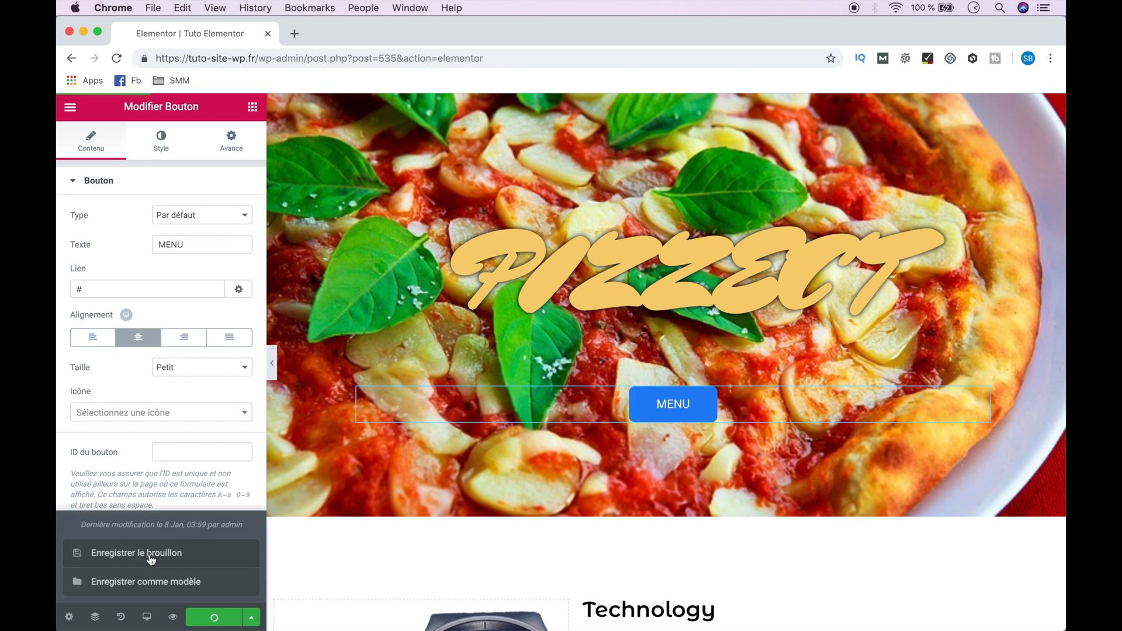
Try a narrower content width and a larger minimum height on the Technology section, undoing each change.
{"action": "scroll", "coordinate": [436, 517], "scroll_direction": "down", "scroll_amount": 6}
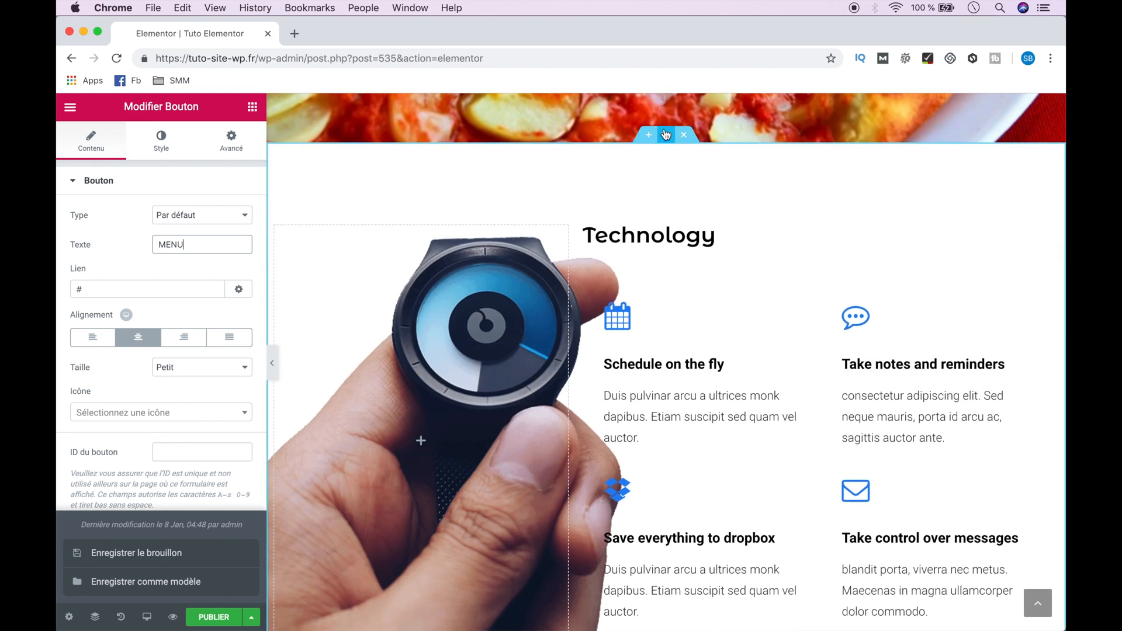
{"action": "left_click", "coordinate": [666, 136]}
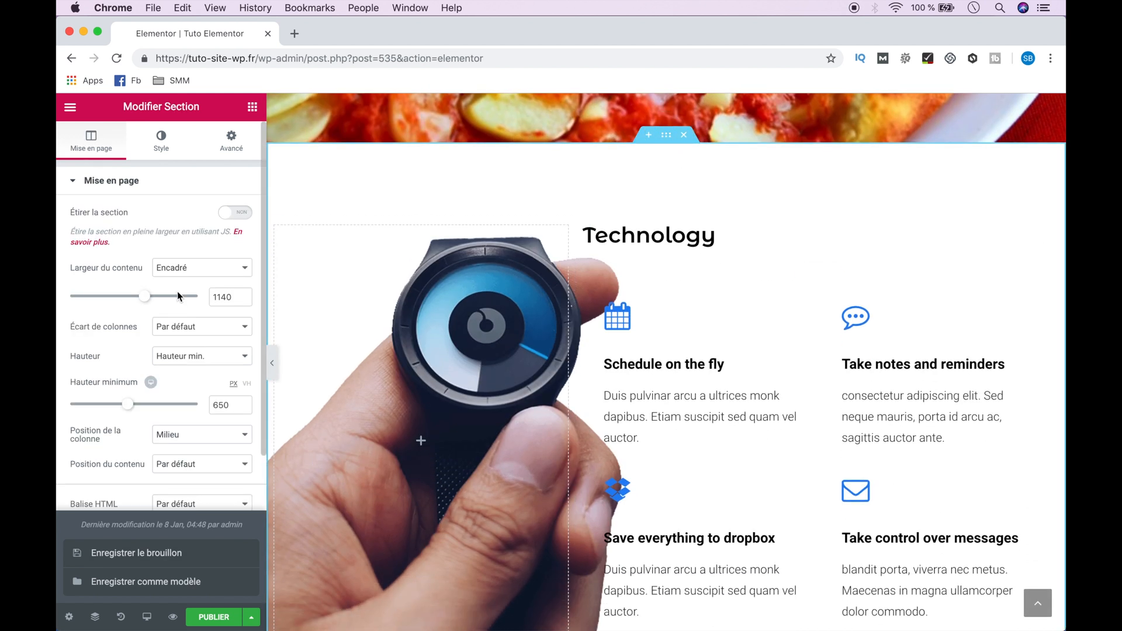
{"action": "left_click_drag", "start_coordinate": [147, 296], "coordinate": [97, 302]}
{"action": "key", "text": "super+z"}
{"action": "left_click_drag", "start_coordinate": [129, 408], "coordinate": [172, 410]}
{"action": "key", "text": "super+z"}
Replace the Technology section's background image with an uploaded illustration of a pizza delivery man on a red scooter.
{"action": "left_click", "coordinate": [156, 140]}
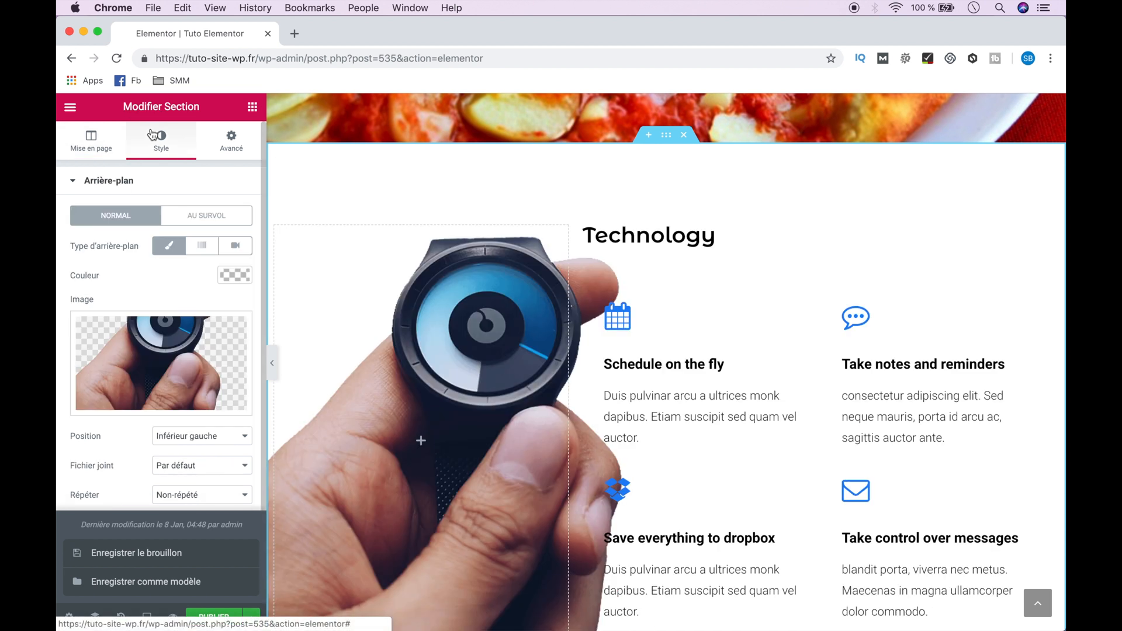
{"action": "left_click", "coordinate": [146, 330]}
{"action": "left_click", "coordinate": [153, 171]}
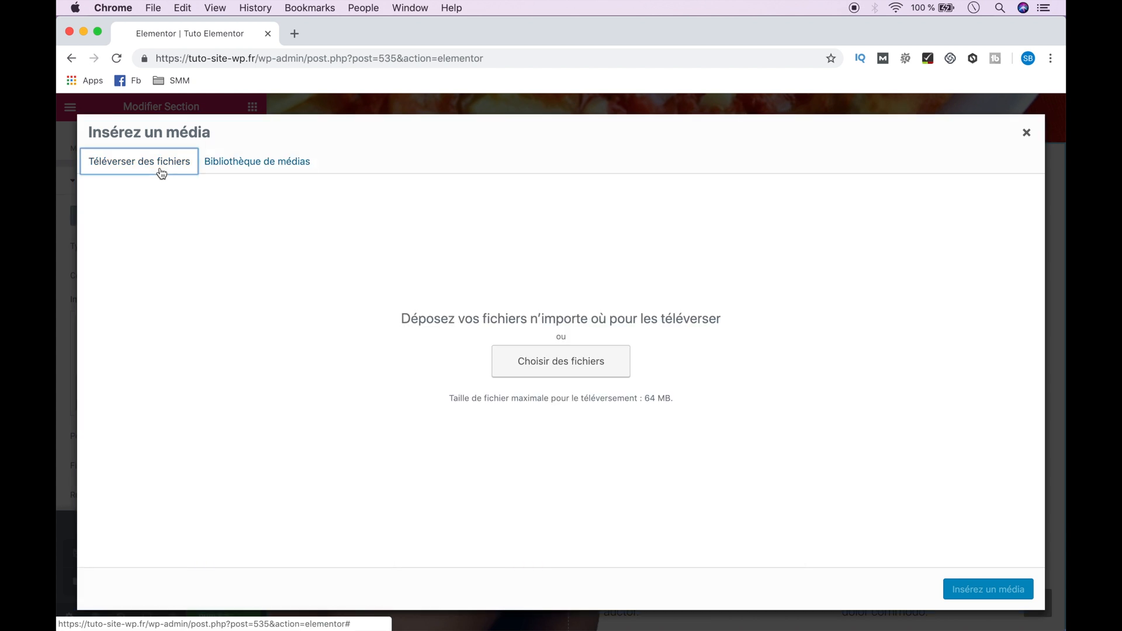
{"action": "left_click", "coordinate": [560, 361]}
{"action": "double_click", "coordinate": [550, 150]}
{"action": "left_click", "coordinate": [984, 589]}
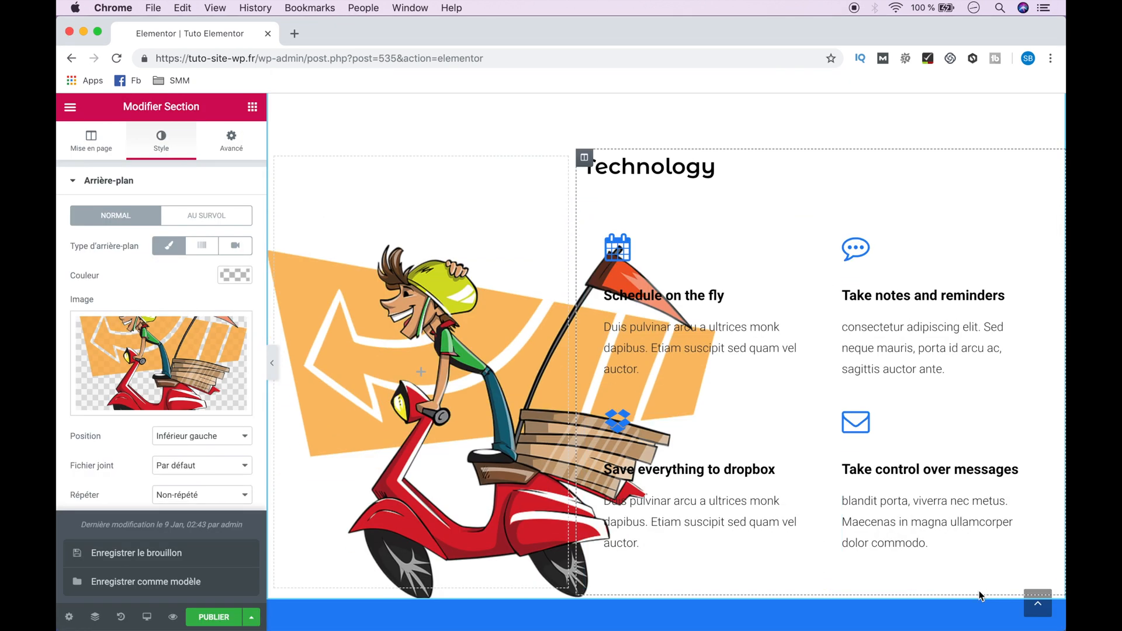
Replace the "Technology" heading text with "LIVRAISON RAPIDE À DOMICILE".
{"action": "scroll", "coordinate": [701, 351], "scroll_direction": "up", "scroll_amount": 1}
{"action": "left_click", "coordinate": [649, 202]}
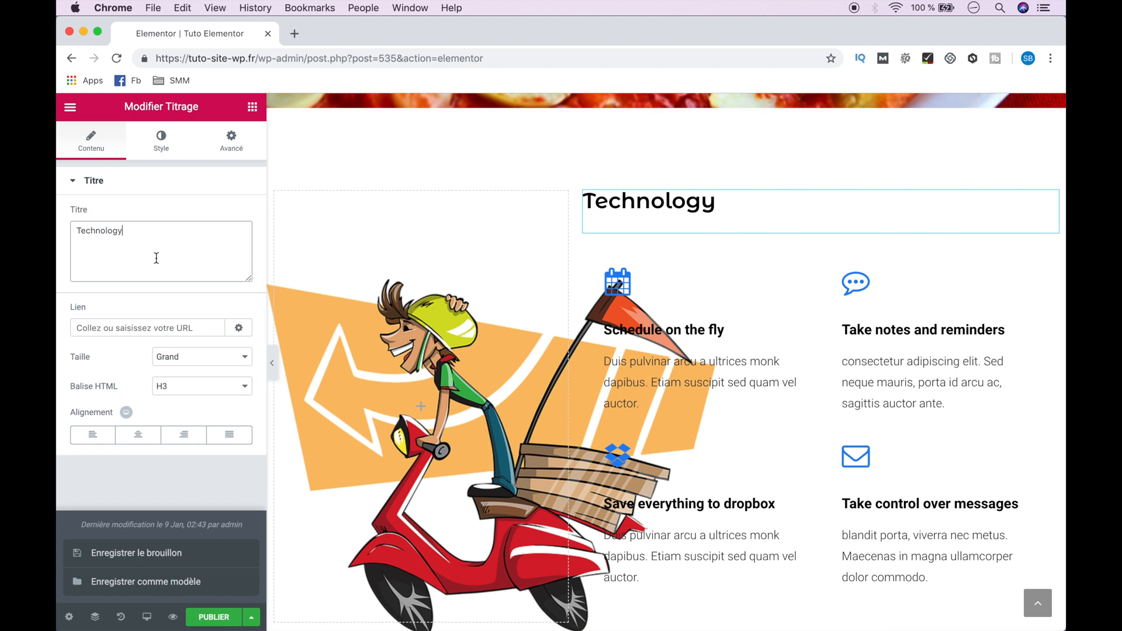
{"action": "type", "text": "LIVRAISON RAPIDE À DOMICILE"}
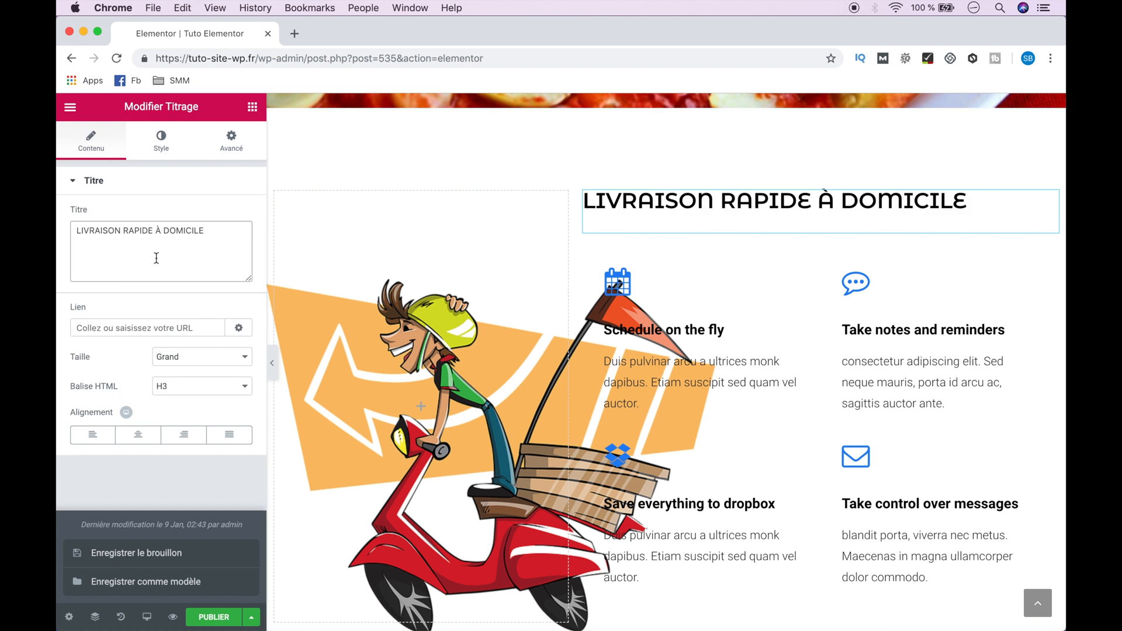
{"action": "left_click", "coordinate": [200, 387]}
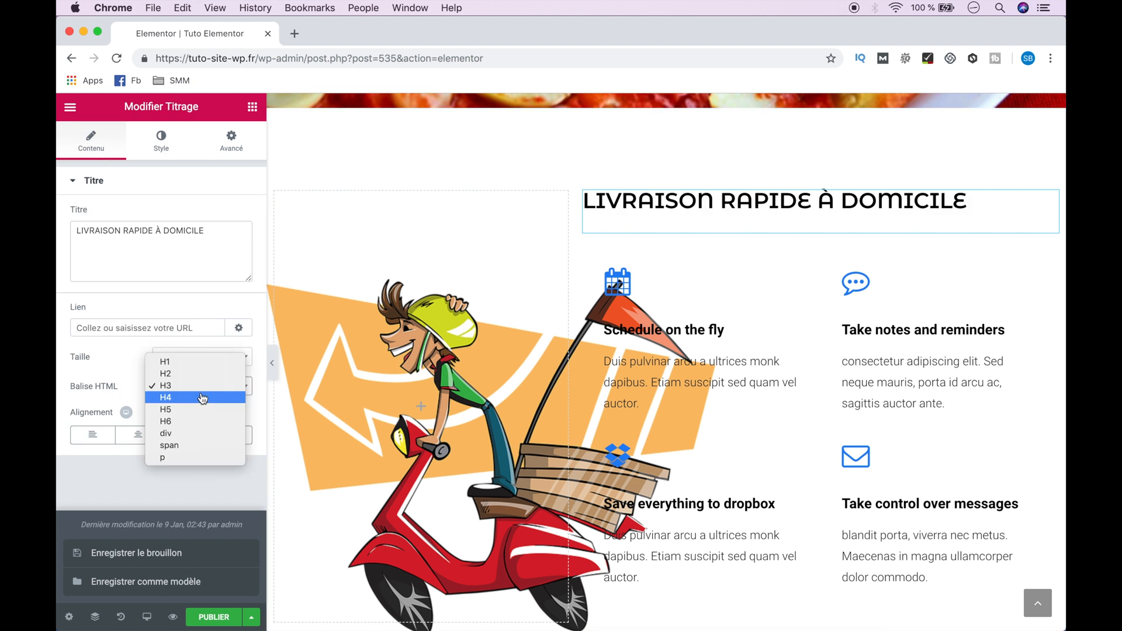
Rename the "Schedule on the fly" heading "Horaires d'ouverture" and the "Take notes and reminders" heading "Payement par carte de crédit".
{"action": "left_click", "coordinate": [615, 332]}
{"action": "double_click", "coordinate": [201, 236]}
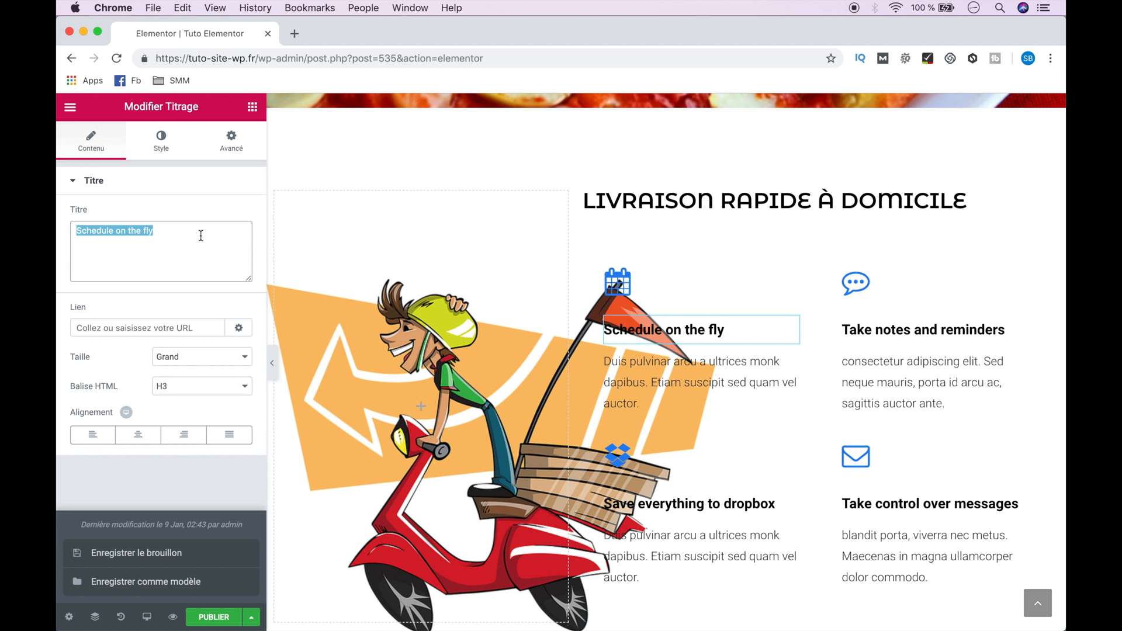
{"action": "type", "text": "Horaires d'ouverture"}
{"action": "left_click", "coordinate": [904, 328]}
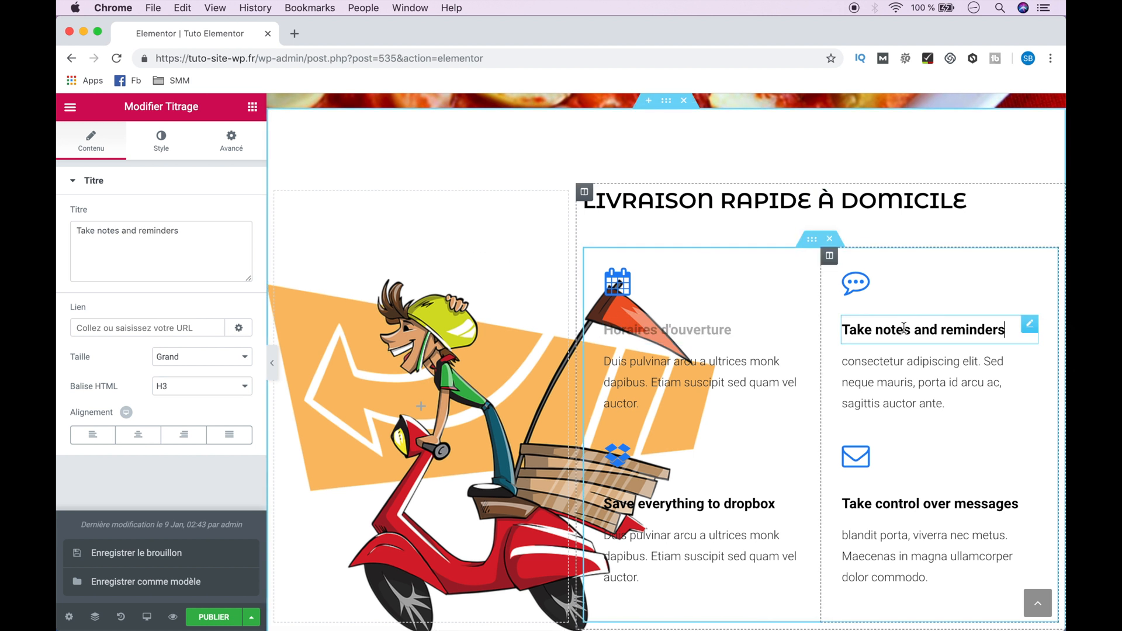
{"action": "left_click", "coordinate": [161, 255]}
{"action": "key", "text": "super+a"}
{"action": "type", "text": "Payement par carte de crédit"}
Rename the "Save everything to dropbox" heading "Livraison à domicile" and the "Take control over messages" heading "Commande en ligne".
{"action": "left_click", "coordinate": [690, 504]}
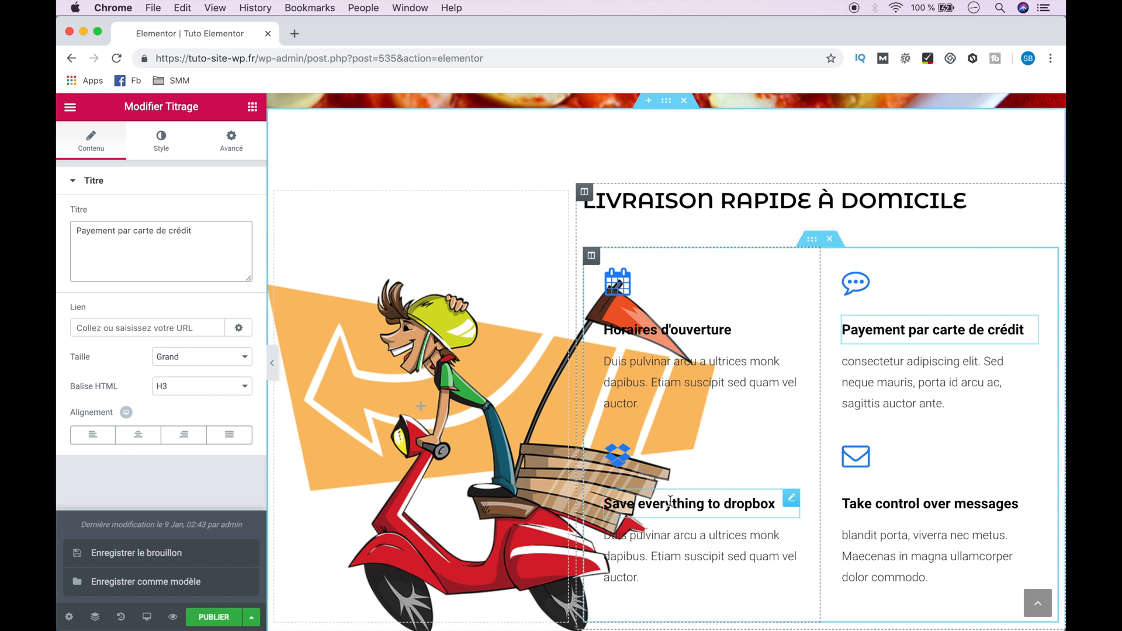
{"action": "double_click", "coordinate": [175, 233]}
{"action": "key", "text": "super+a"}
{"action": "type", "text": "Livraison à domicile"}
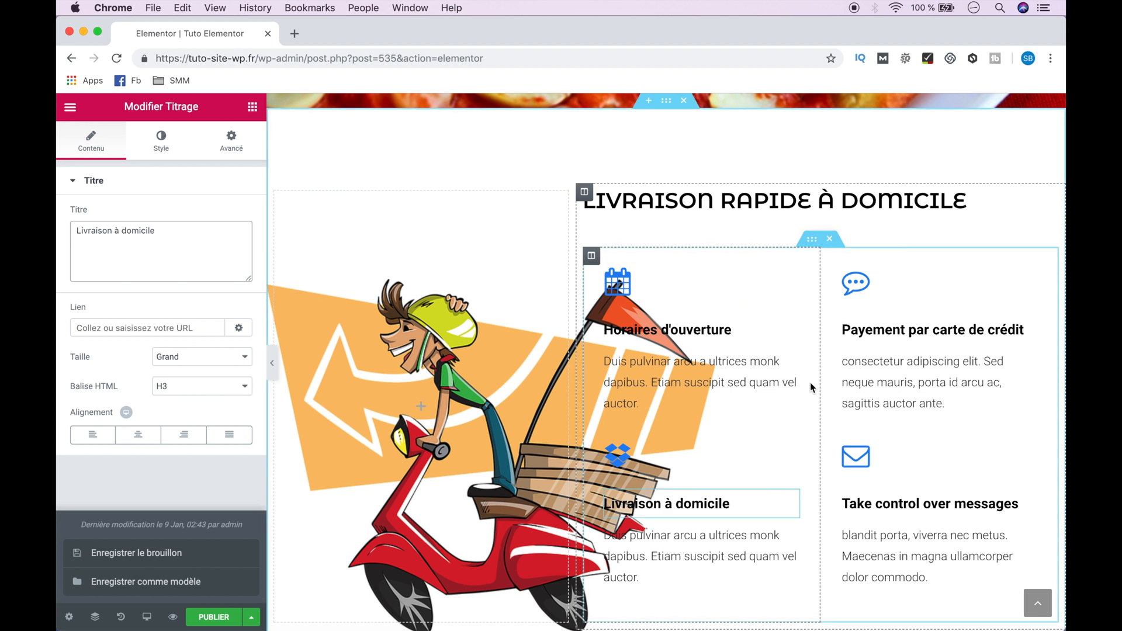
{"action": "left_click", "coordinate": [905, 502]}
{"action": "left_click", "coordinate": [161, 251]}
{"action": "key", "text": "super+a"}
{"action": "key", "text": "BackSpace"}
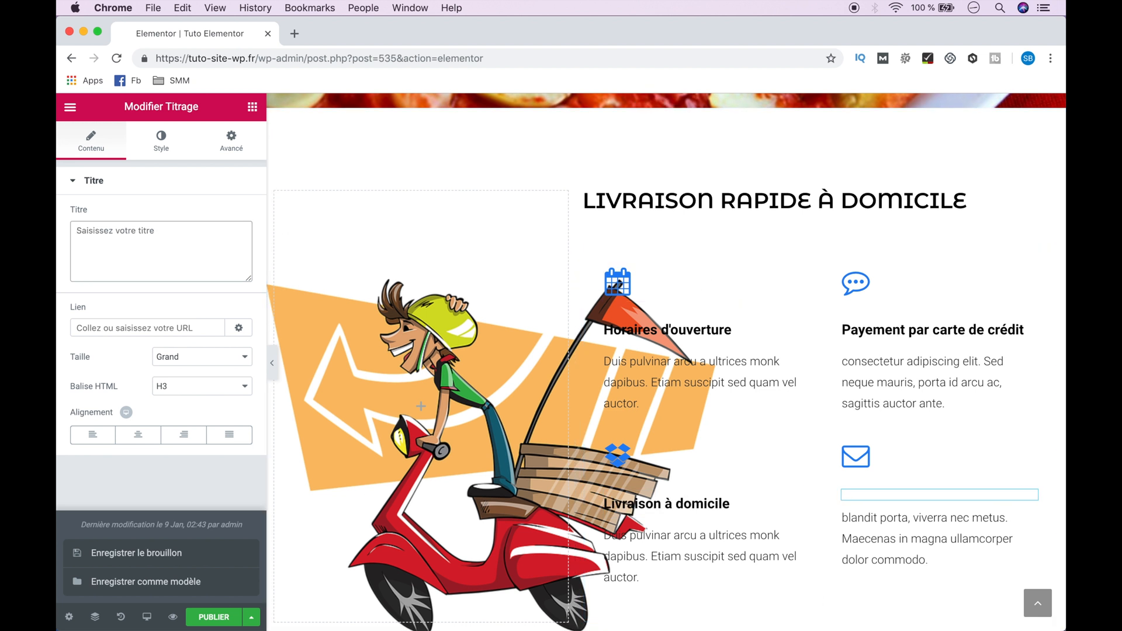
{"action": "type", "text": "Commande en ligne"}
Replace the paragraph under "Horaires d'ouverture" with "Mardi à dimanche de 10h à 13h et de 17h30 à 23h30.".
{"action": "scroll", "coordinate": [329, 278], "scroll_direction": "down", "scroll_amount": 1}
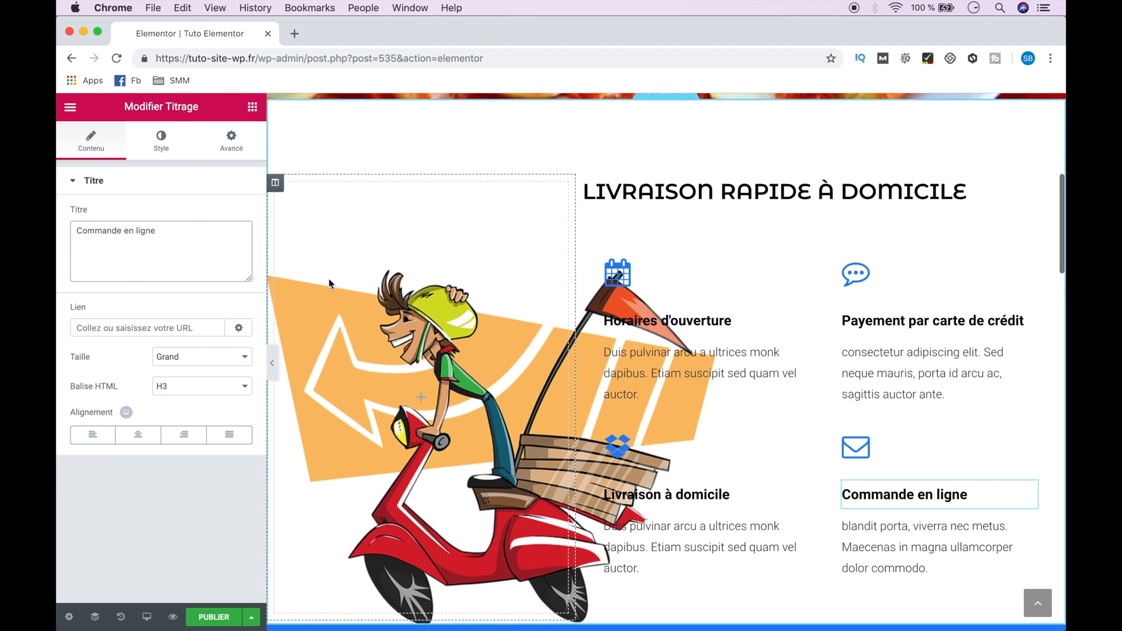
{"action": "left_click", "coordinate": [688, 363]}
{"action": "left_click", "coordinate": [152, 390]}
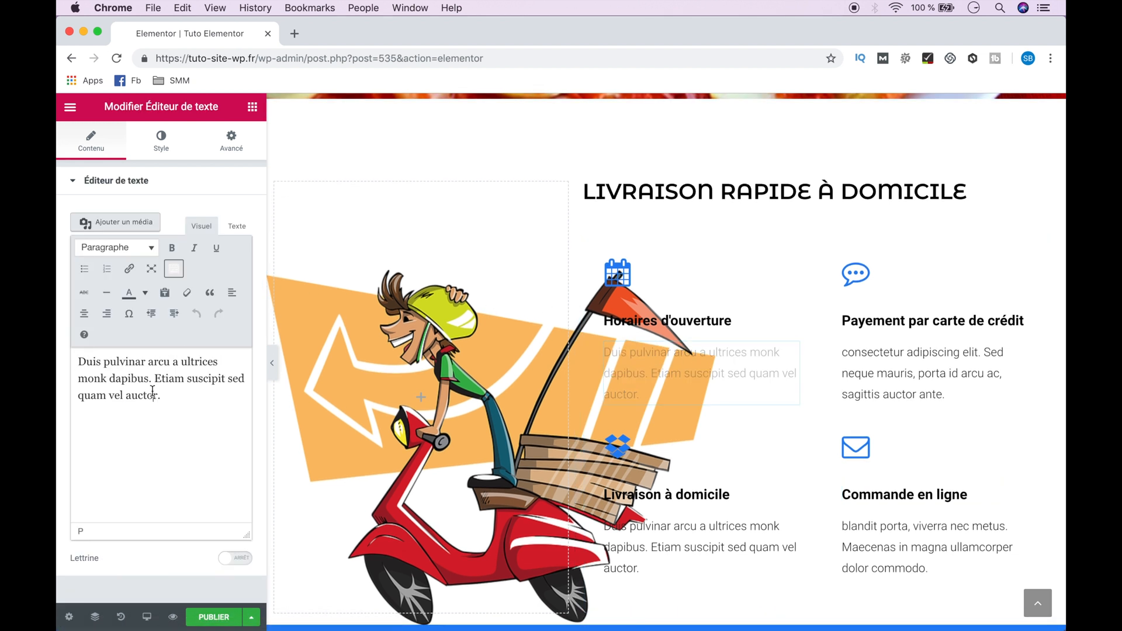
{"action": "key", "text": "super+a"}
{"action": "type", "text": "Mardi à dimanche de 10h à 13h et de 17h30 à 23h30."}
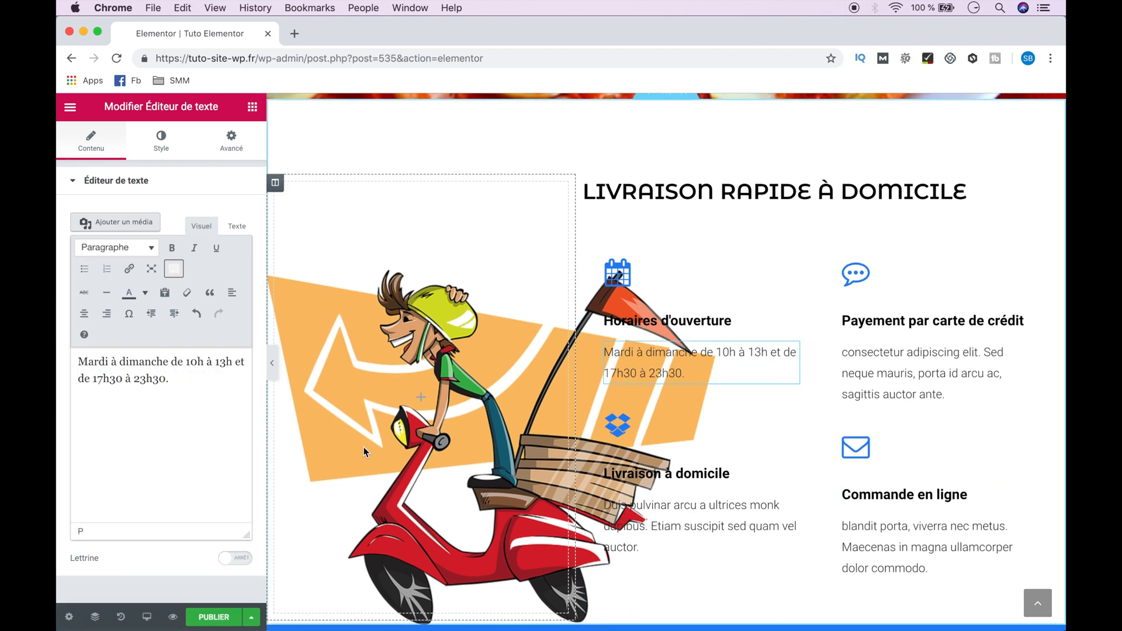
Replace the paragraph under "Payement par carte de crédit" with "Payement minimum de 10€ pour la carte de crédit.".
{"action": "left_click", "coordinate": [879, 387]}
{"action": "left_click", "coordinate": [173, 389]}
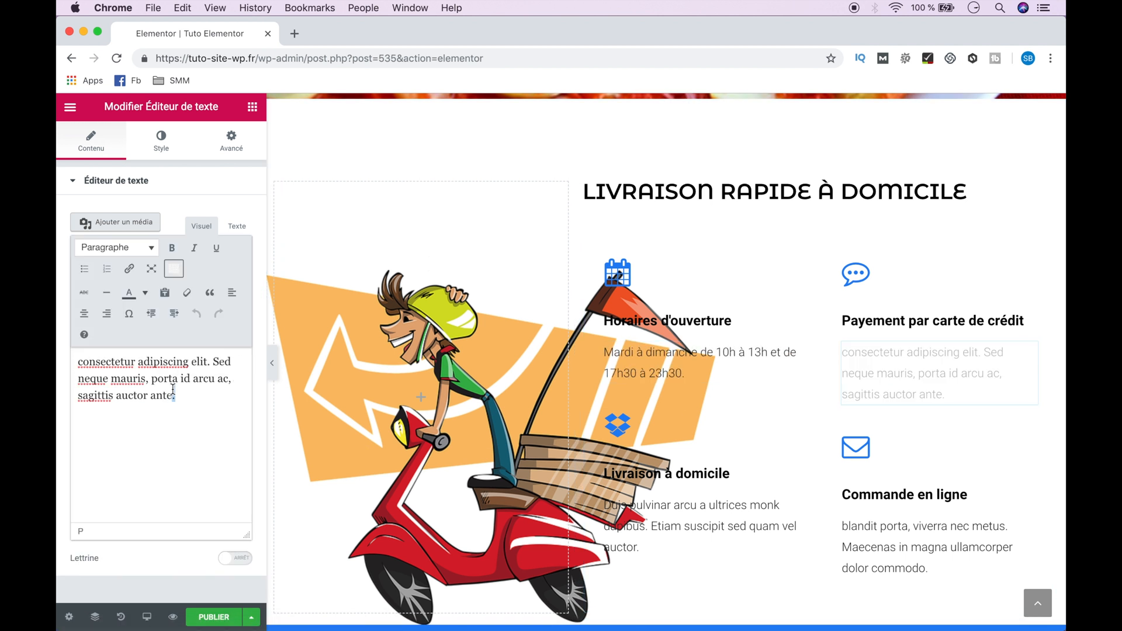
{"action": "key", "text": "super+a"}
{"action": "type", "text": "Payement minimum de 10€ pour la carte de crédit."}
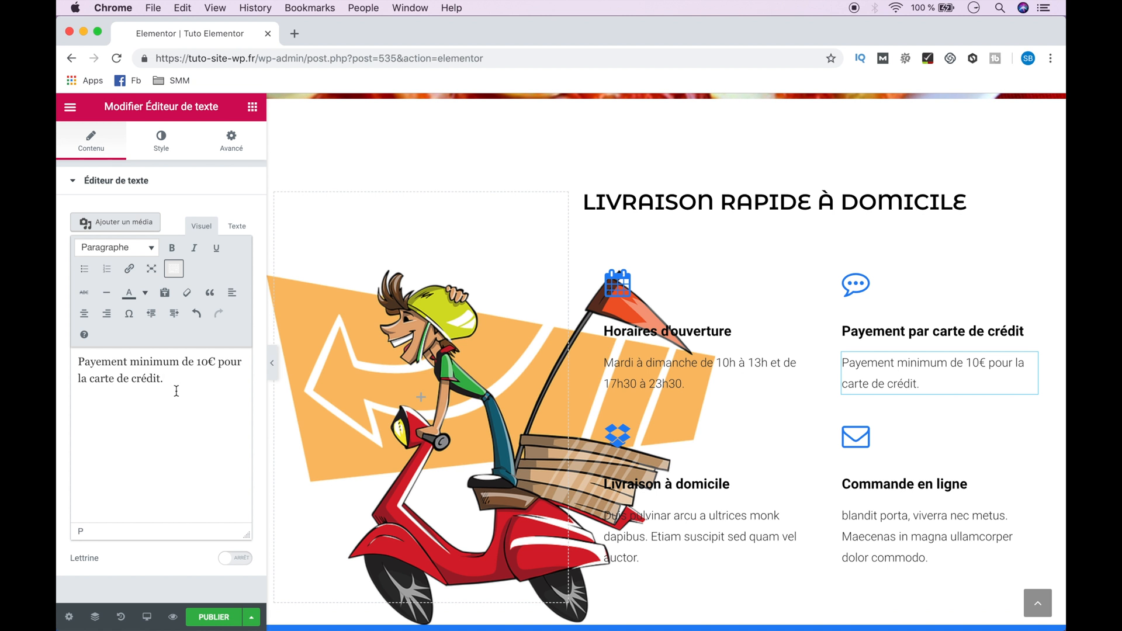
Replace the paragraph under "Livraison à domicile" with "Livraison à domicile à partir de 10€.".
{"action": "left_click", "coordinate": [631, 538]}
{"action": "left_click", "coordinate": [121, 366]}
{"action": "key", "text": "super+a"}
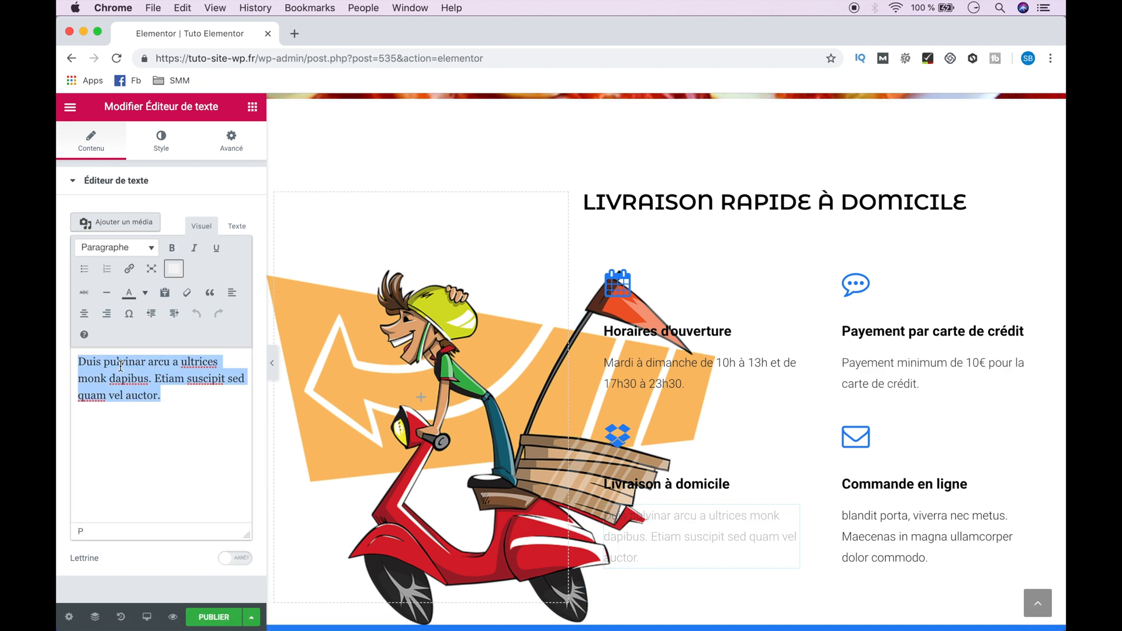
{"action": "type", "text": "Livraison à domicile à partir de 10€."}
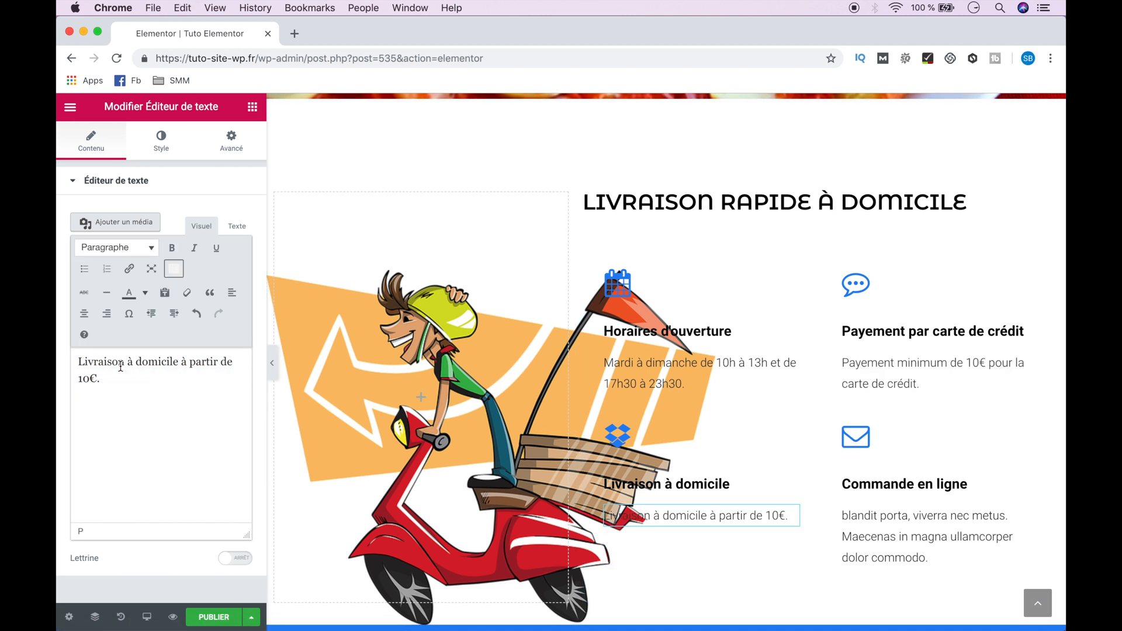
Replace the paragraph under "Commande en ligne" with "Commander en ligne vos pizzas.".
{"action": "left_click", "coordinate": [937, 548]}
{"action": "double_click", "coordinate": [139, 393]}
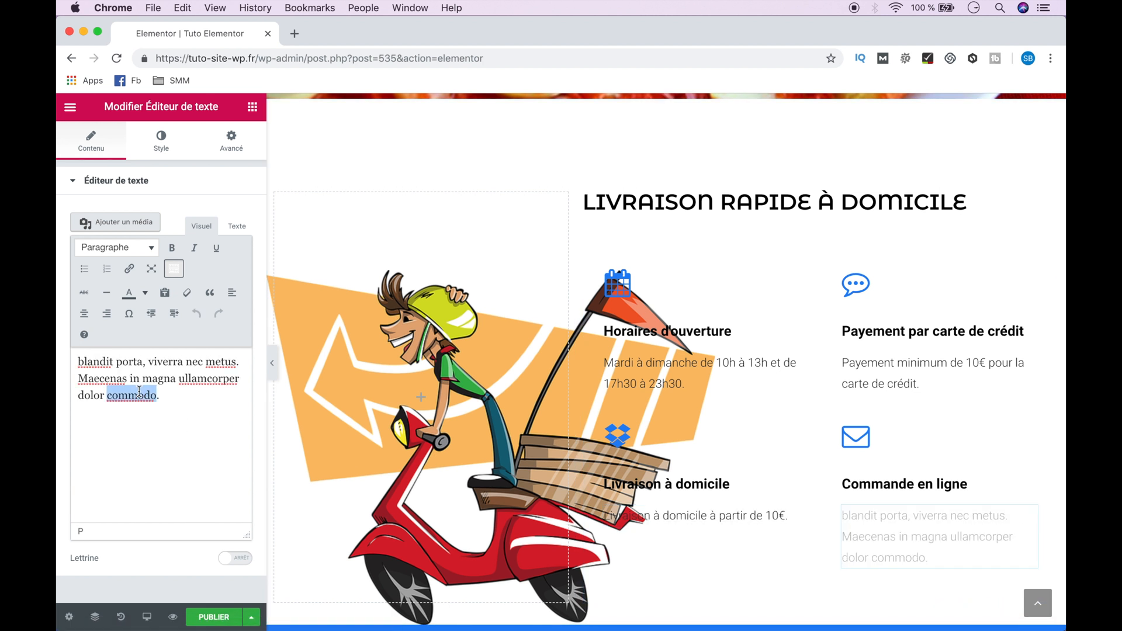
{"action": "key", "text": "super+a"}
{"action": "key", "text": "super+v"}
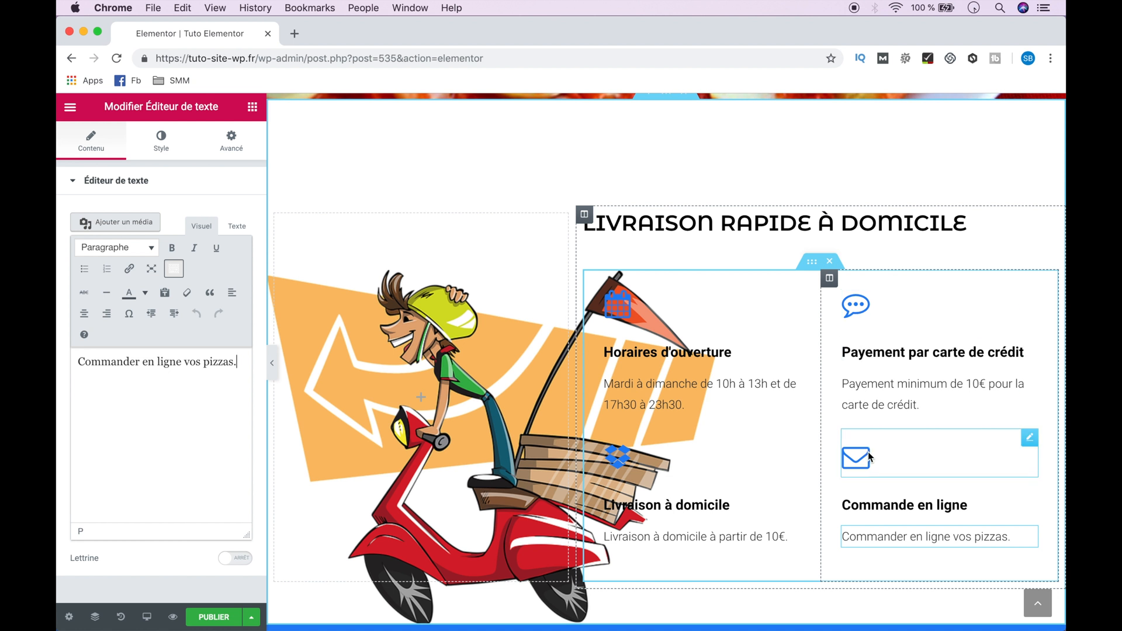
Set the primary colour of the calendar icon above "Horaires d'ouverture" to yellow #f4ea1f at full opacity.
{"action": "left_click", "coordinate": [625, 300]}
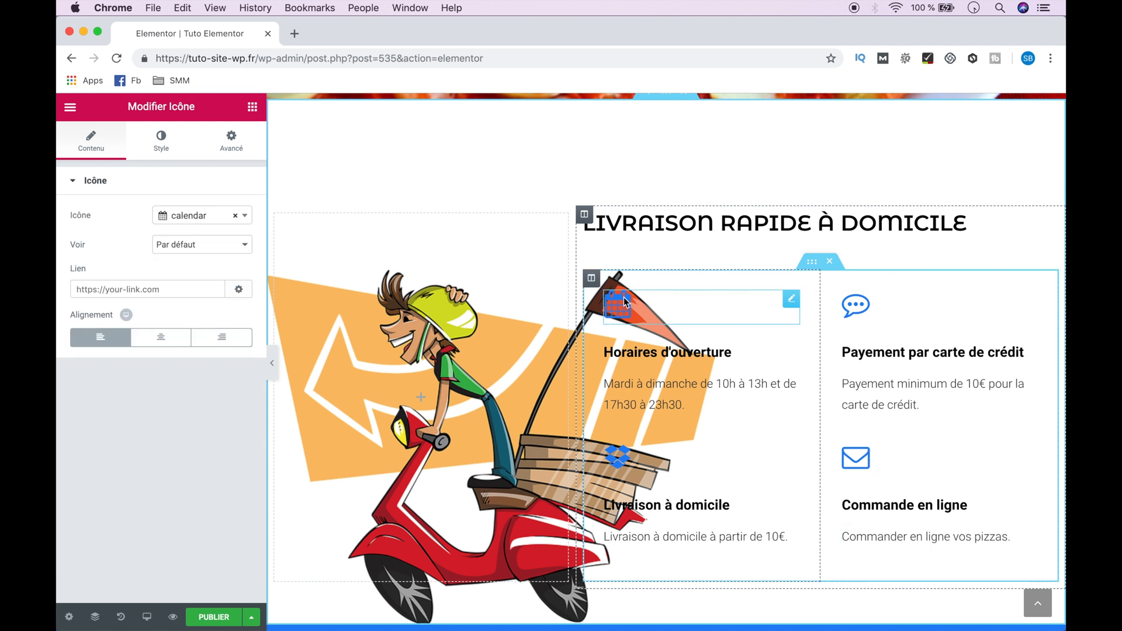
{"action": "left_click", "coordinate": [160, 134]}
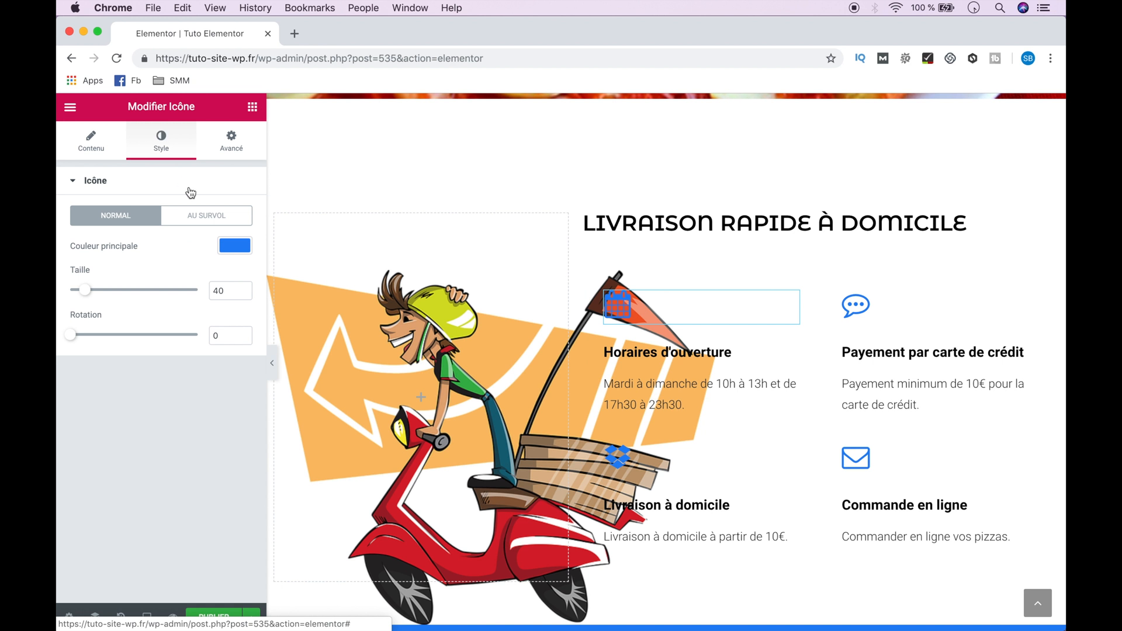
{"action": "left_click", "coordinate": [234, 246]}
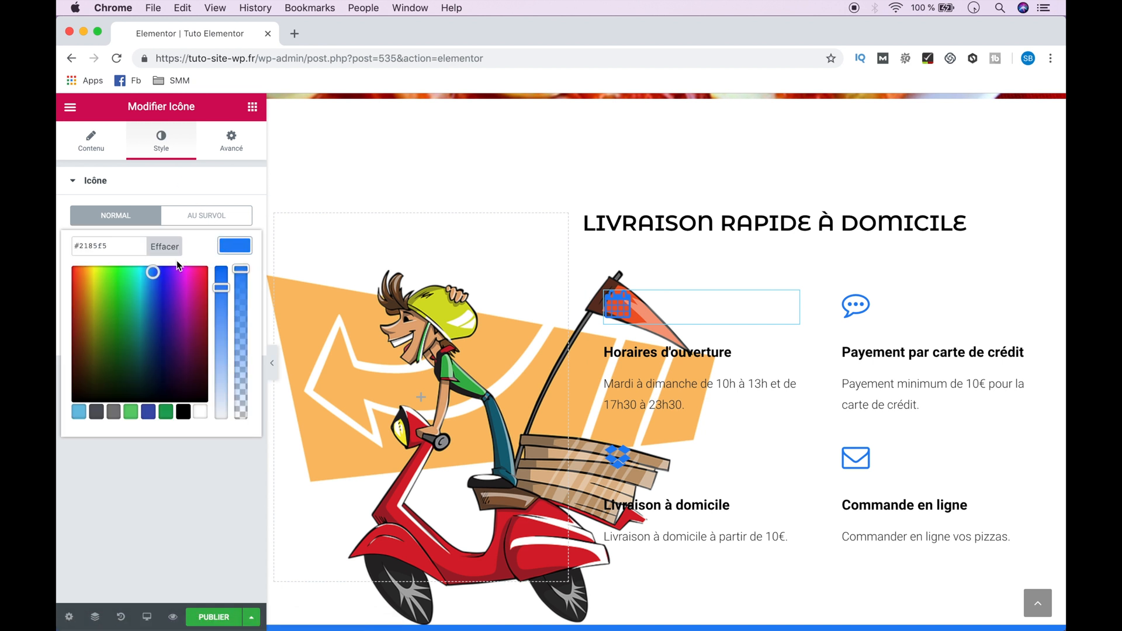
{"action": "left_click_drag", "start_coordinate": [154, 271], "coordinate": [97, 269]}
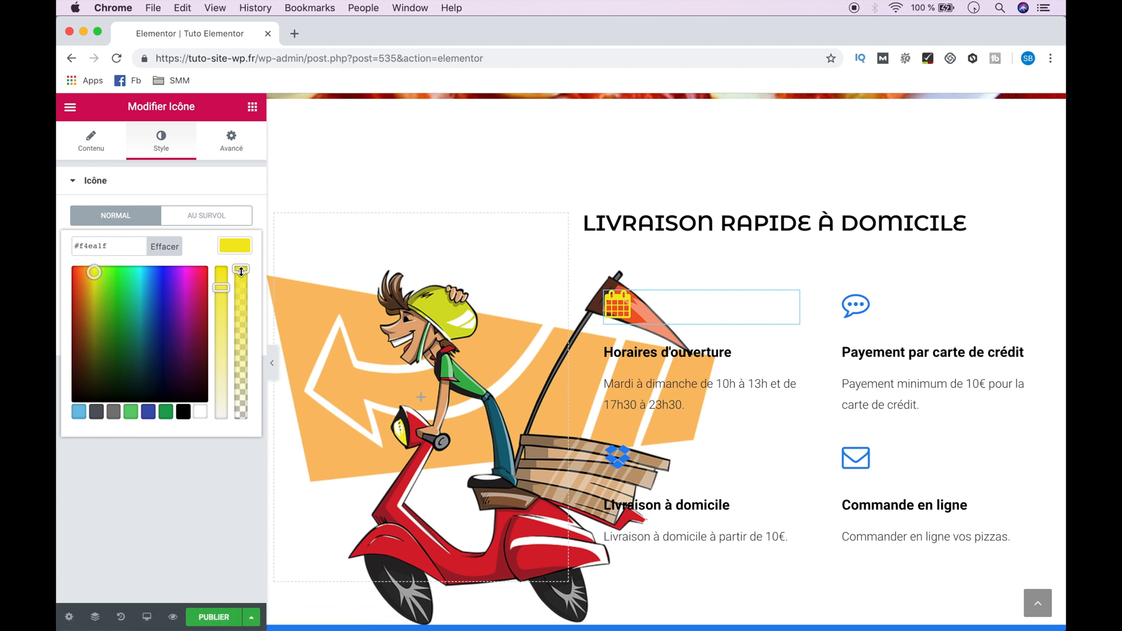
{"action": "left_click_drag", "start_coordinate": [241, 270], "coordinate": [243, 427]}
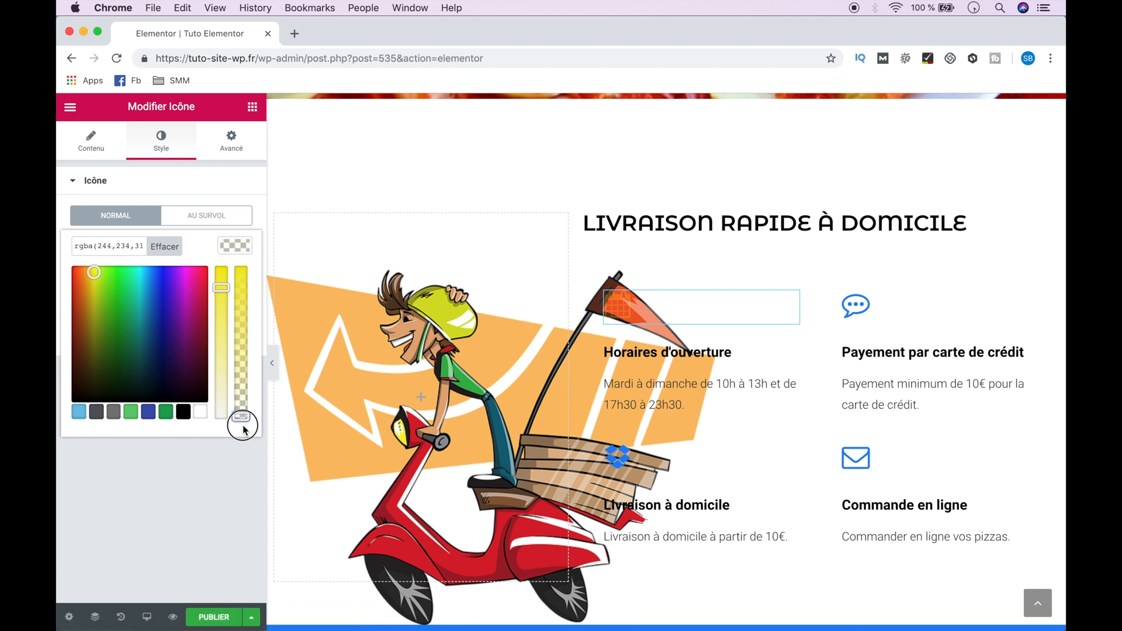
{"action": "left_click_drag", "start_coordinate": [245, 343], "coordinate": [241, 260]}
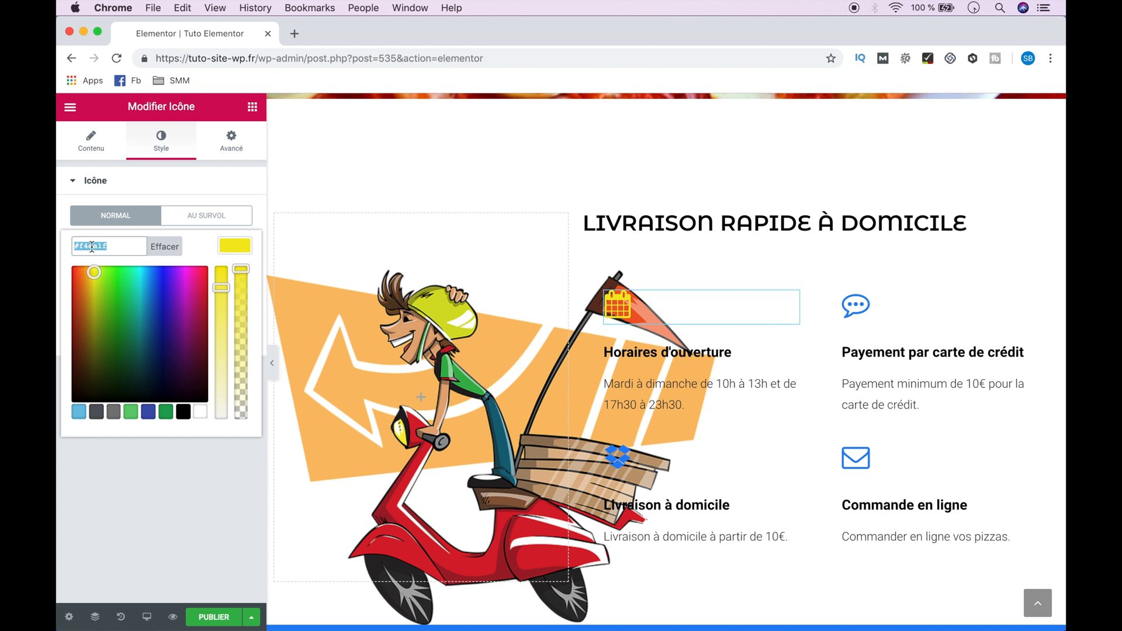
Apply the same yellow #f4ea1f as primary colour to the Dropbox icon and the speech bubble icon.
{"action": "left_click", "coordinate": [672, 456]}
{"action": "left_click", "coordinate": [161, 142]}
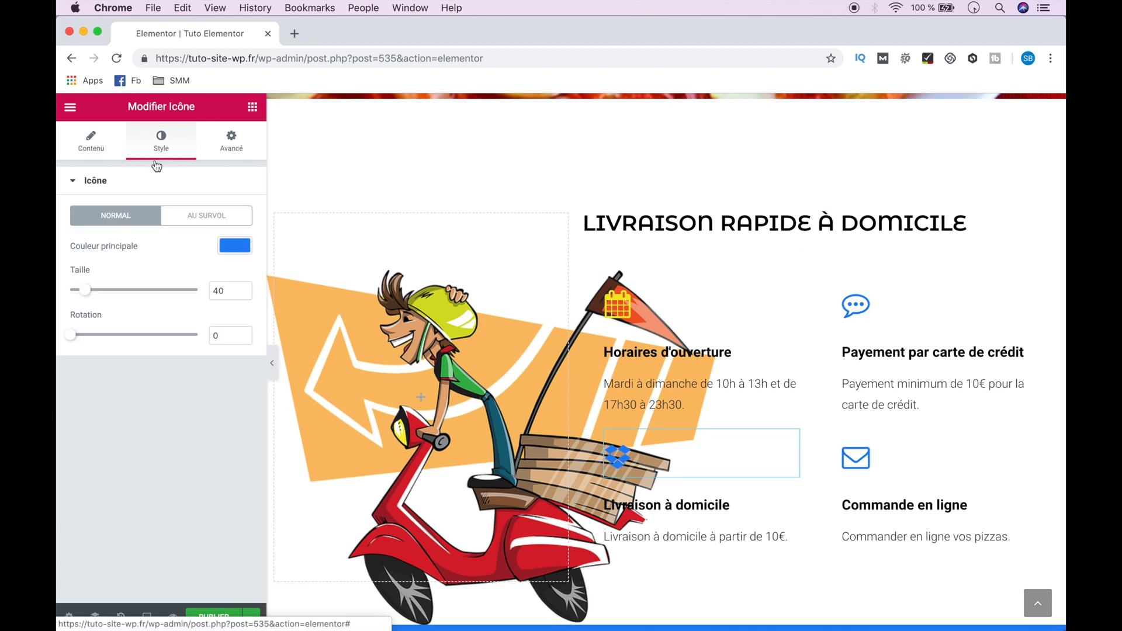
{"action": "left_click", "coordinate": [235, 246]}
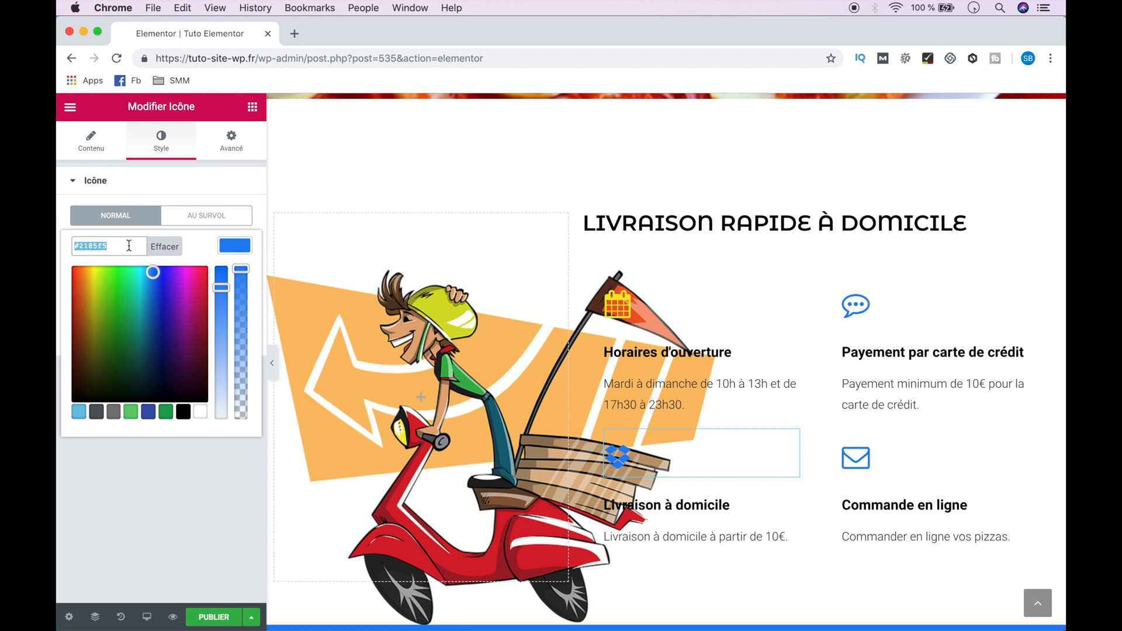
{"action": "key", "text": "super+v"}
{"action": "left_click", "coordinate": [862, 306]}
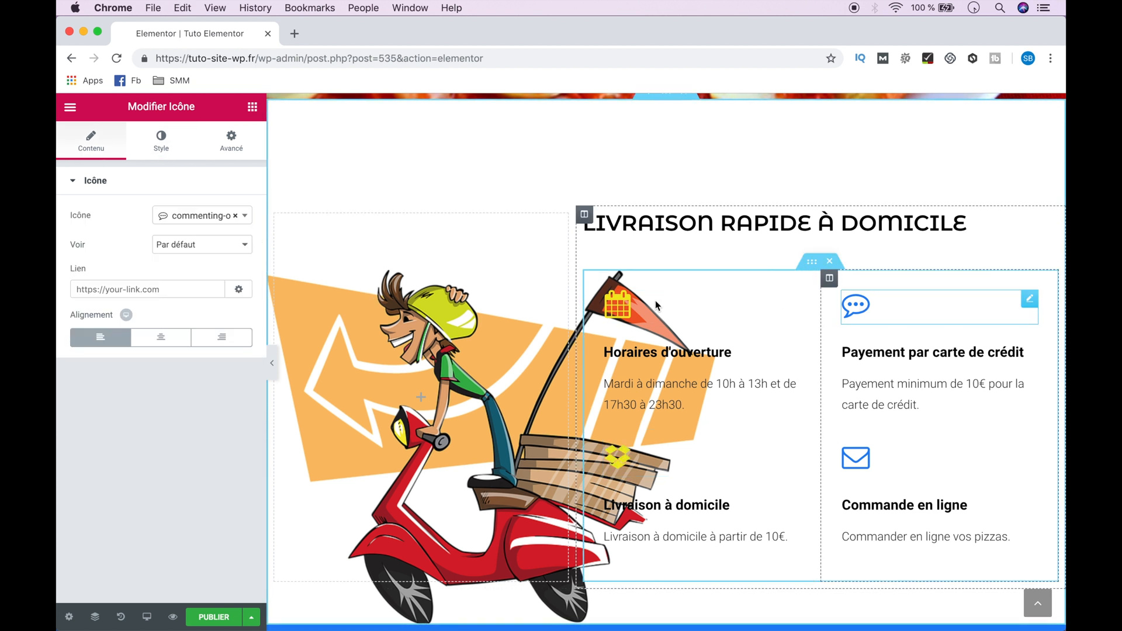
{"action": "left_click", "coordinate": [161, 145]}
{"action": "left_click", "coordinate": [233, 245]}
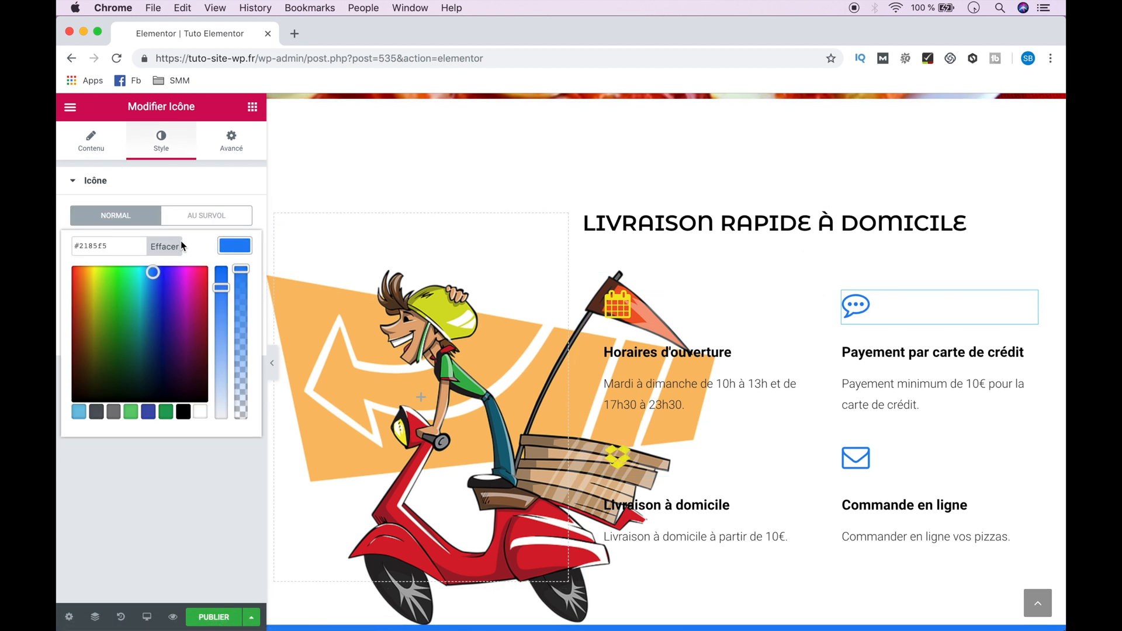
Set the primary colour of the envelope icon above "Commande en ligne" to #f4ea1f.
{"action": "left_click", "coordinate": [905, 466]}
{"action": "left_click", "coordinate": [151, 140]}
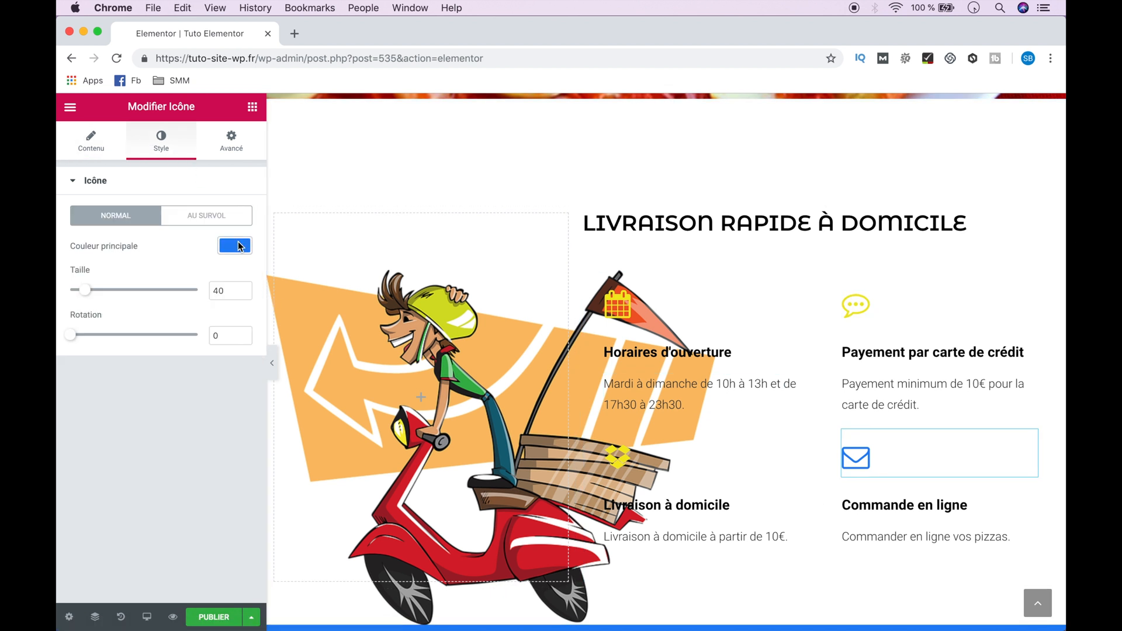
{"action": "left_click", "coordinate": [239, 246]}
{"action": "type", "text": "#f4ea1f"}
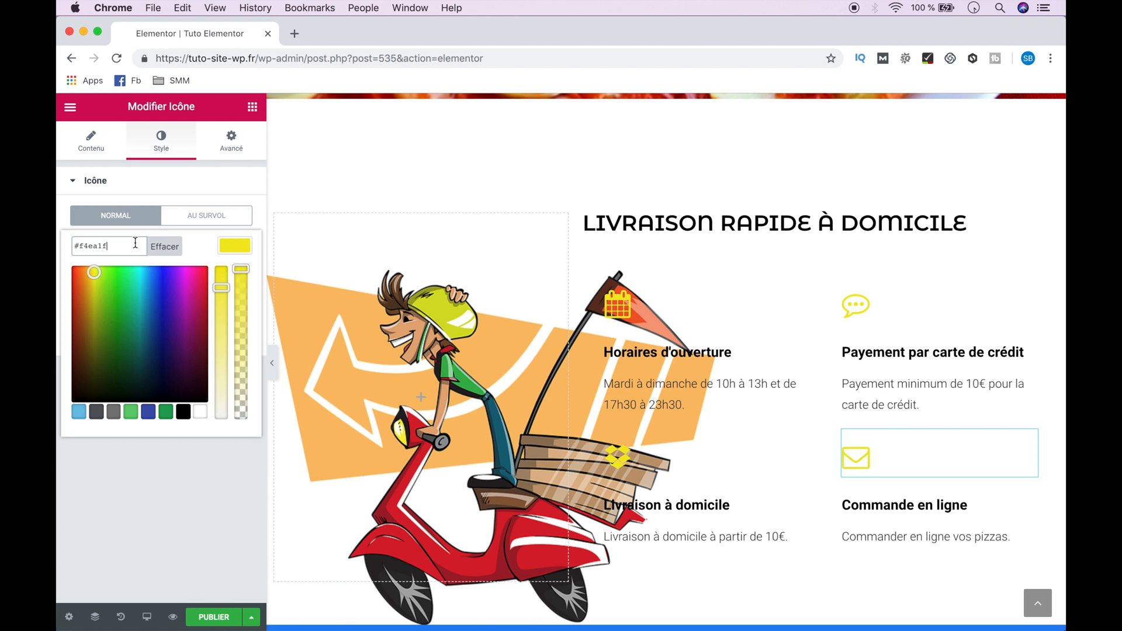
Replace the speech bubble icon above "Payement par carte de crédit" with the credit-card icon.
{"action": "left_click", "coordinate": [858, 307]}
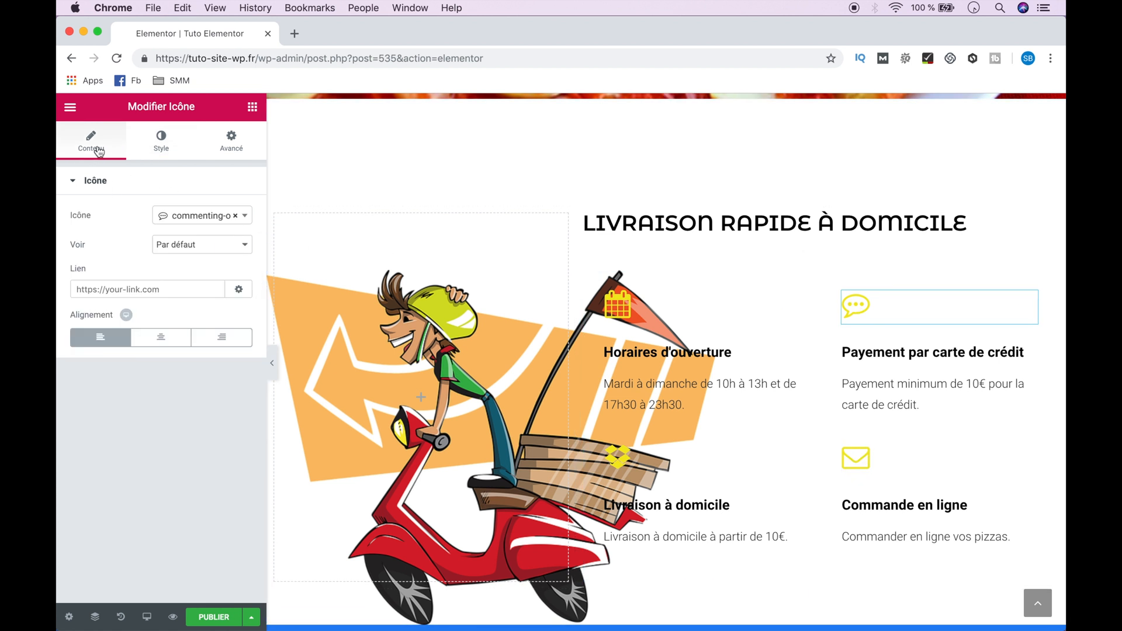
{"action": "left_click", "coordinate": [204, 220]}
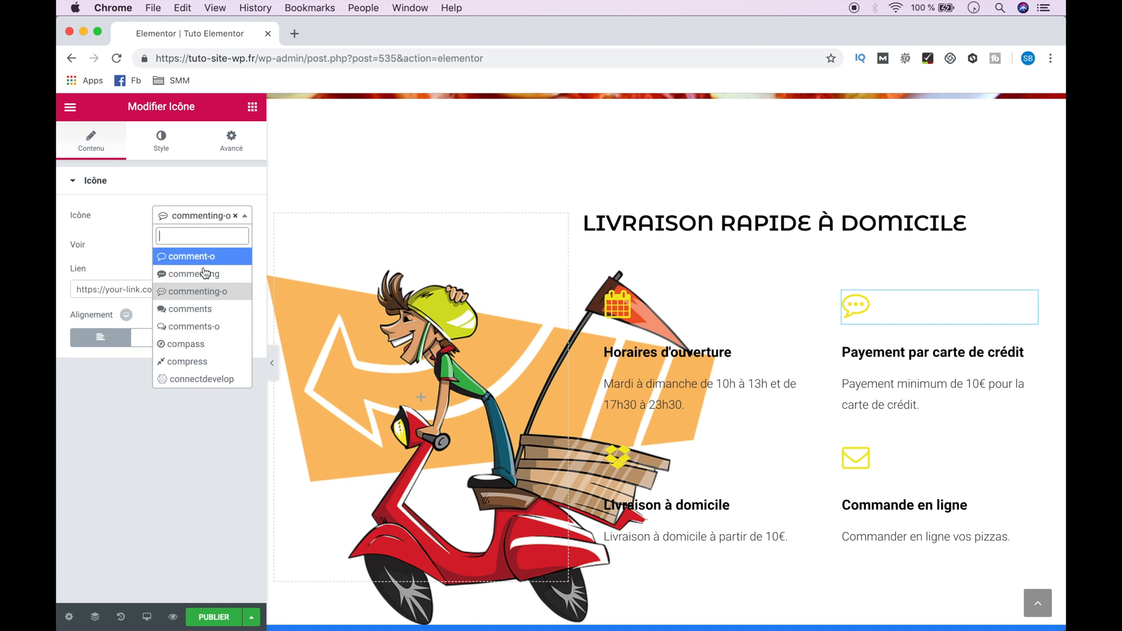
{"action": "scroll", "coordinate": [198, 334], "scroll_direction": "up", "scroll_amount": 3}
{"action": "type", "text": "carte"}
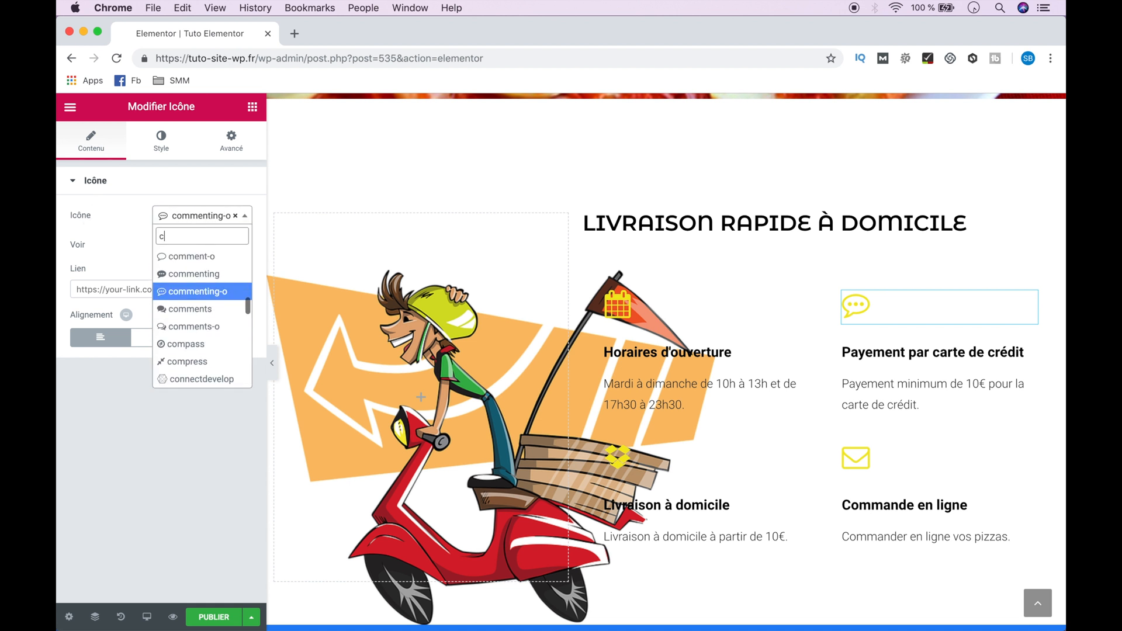
{"action": "key", "text": "BackSpace"}
{"action": "key", "text": "BackSpace"}
{"action": "key", "text": "BackSpace"}
{"action": "key", "text": "BackSpace"}
{"action": "key", "text": "BackSpace"}
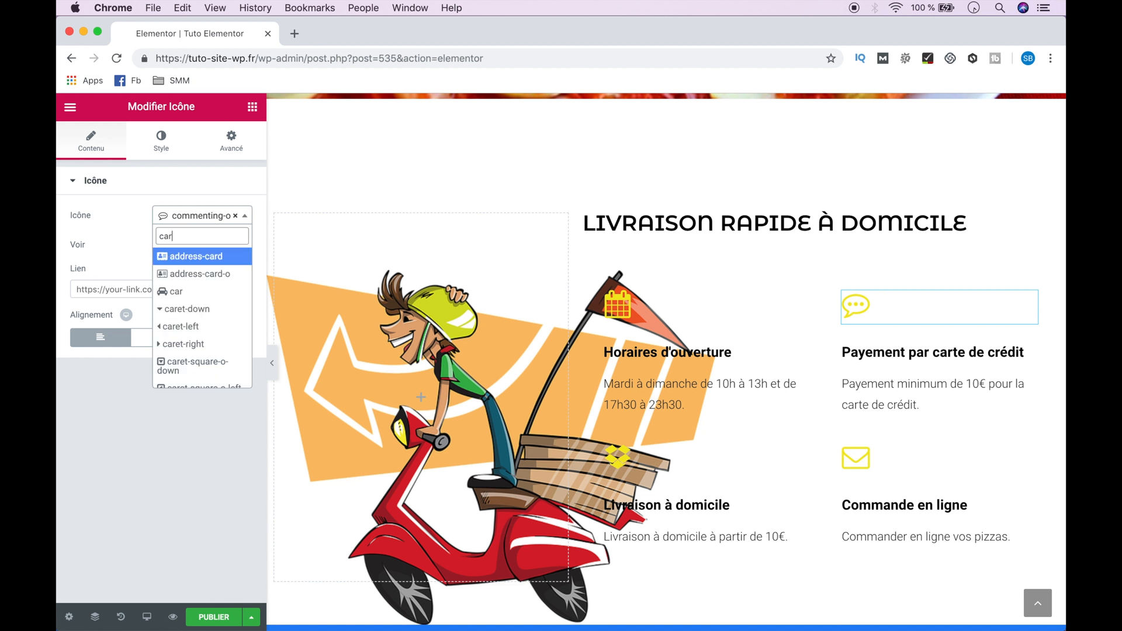
{"action": "type", "text": "credit"}
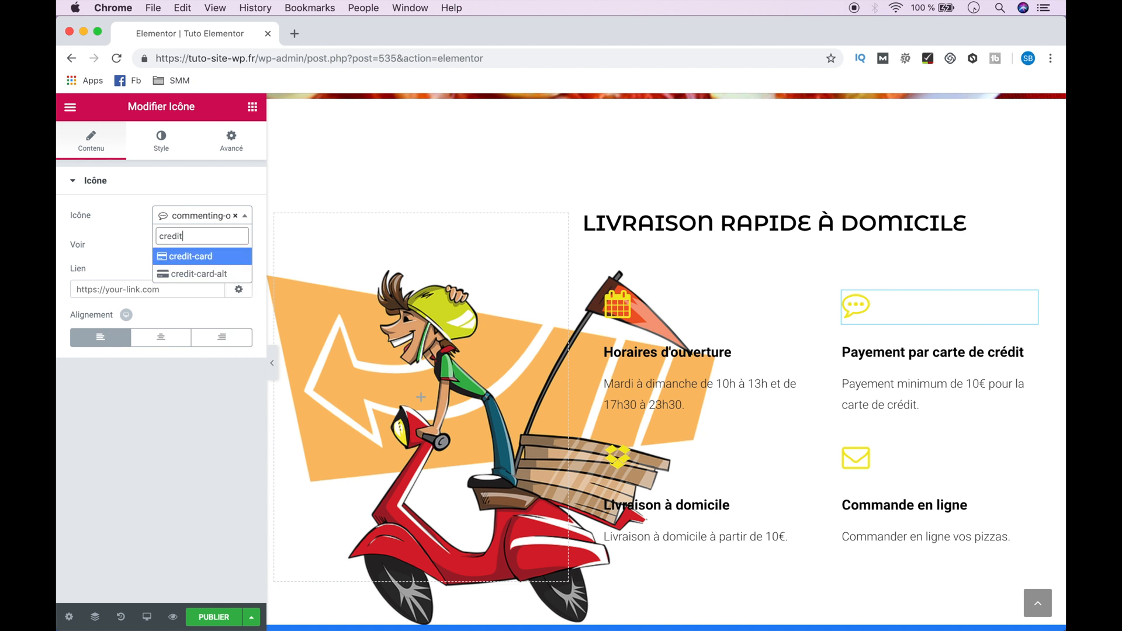
{"action": "left_click", "coordinate": [210, 261]}
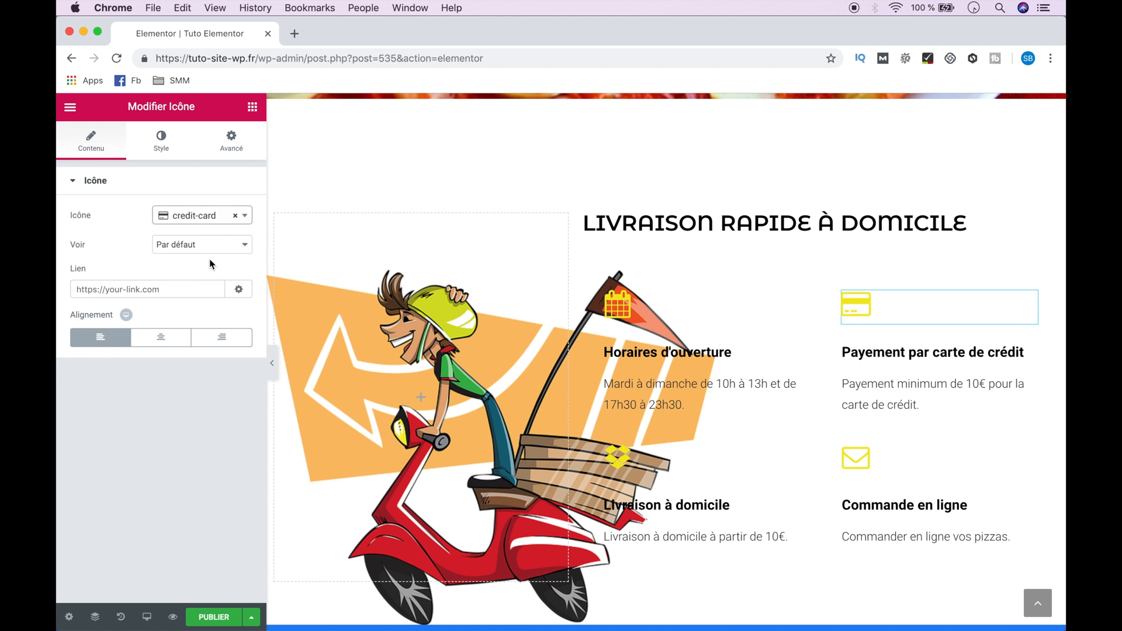
Replace the envelope icon above "Commande en ligne" with the laptop icon.
{"action": "left_click", "coordinate": [863, 458]}
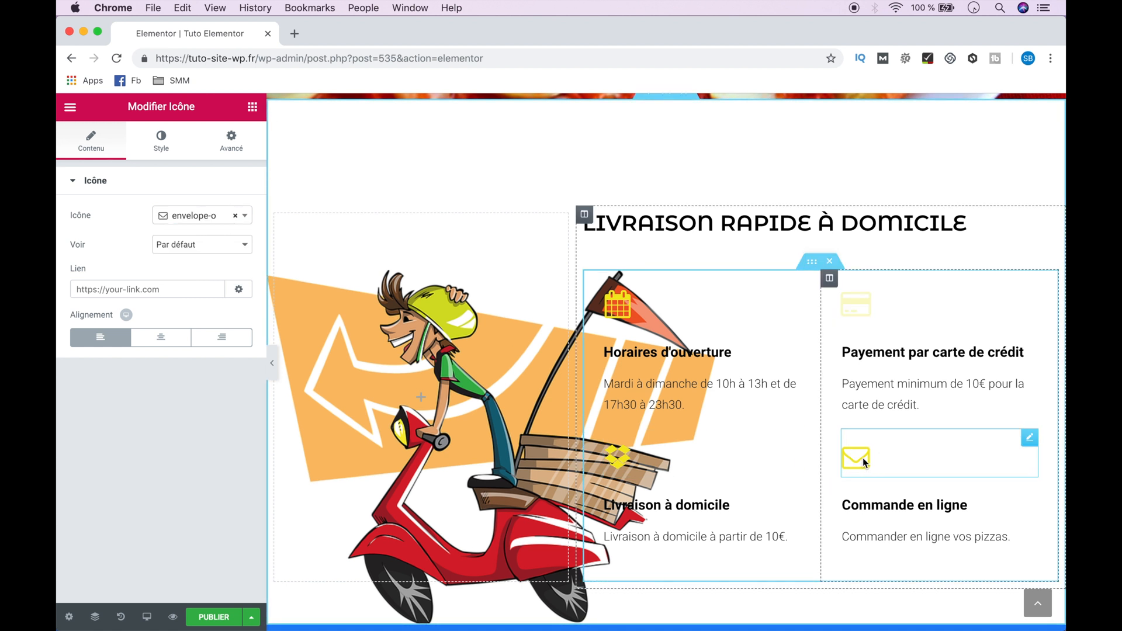
{"action": "left_click", "coordinate": [199, 221]}
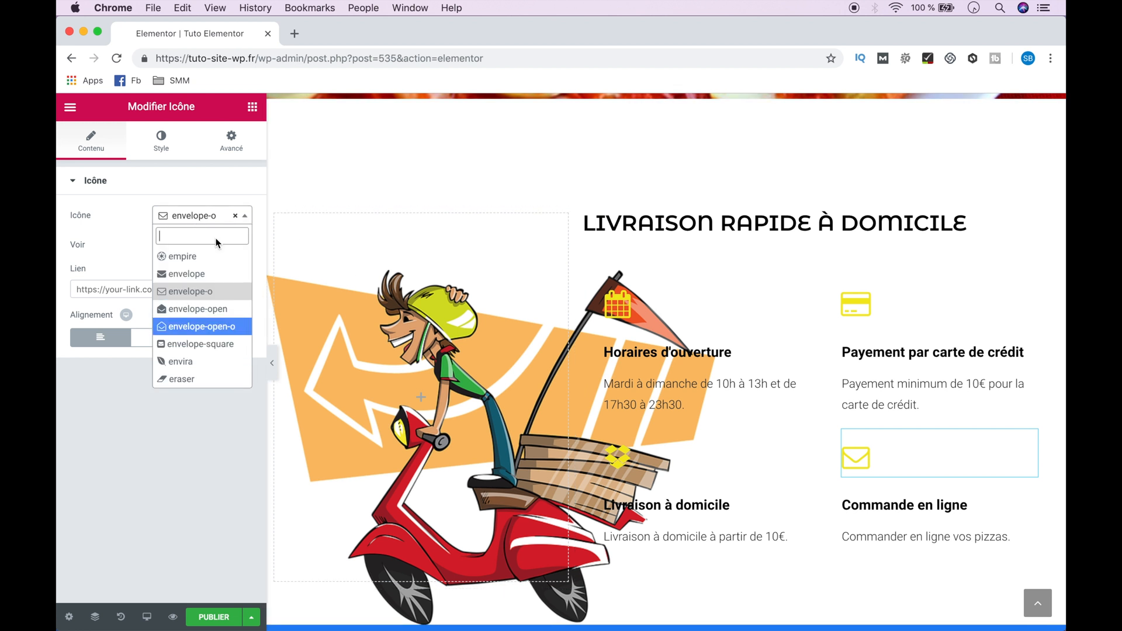
{"action": "type", "text": "laptop"}
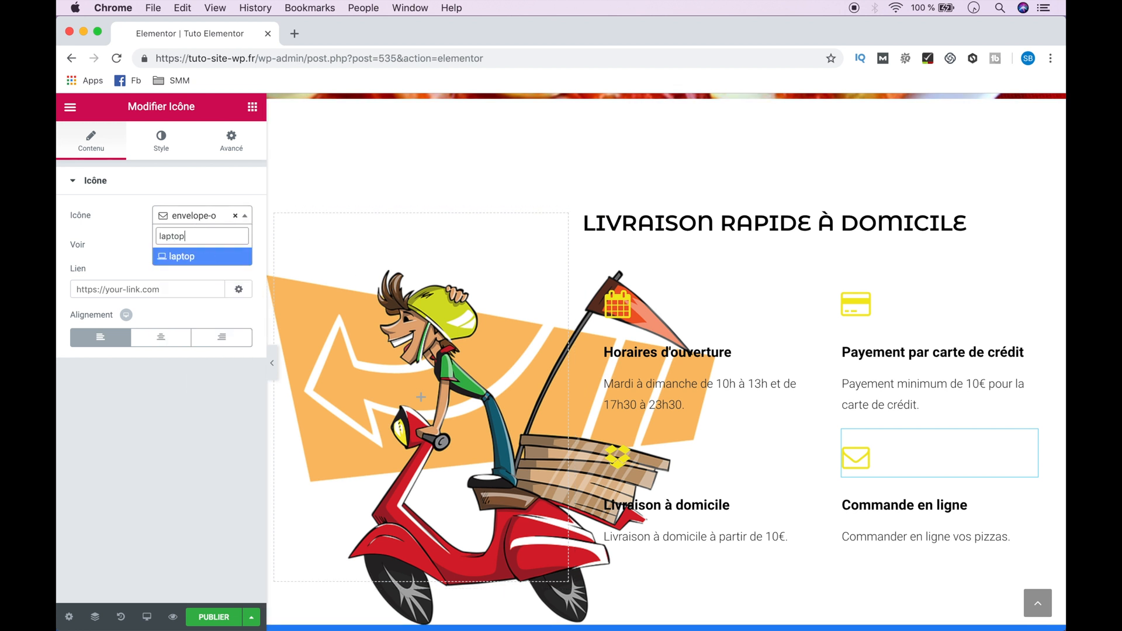
{"action": "left_click", "coordinate": [216, 256]}
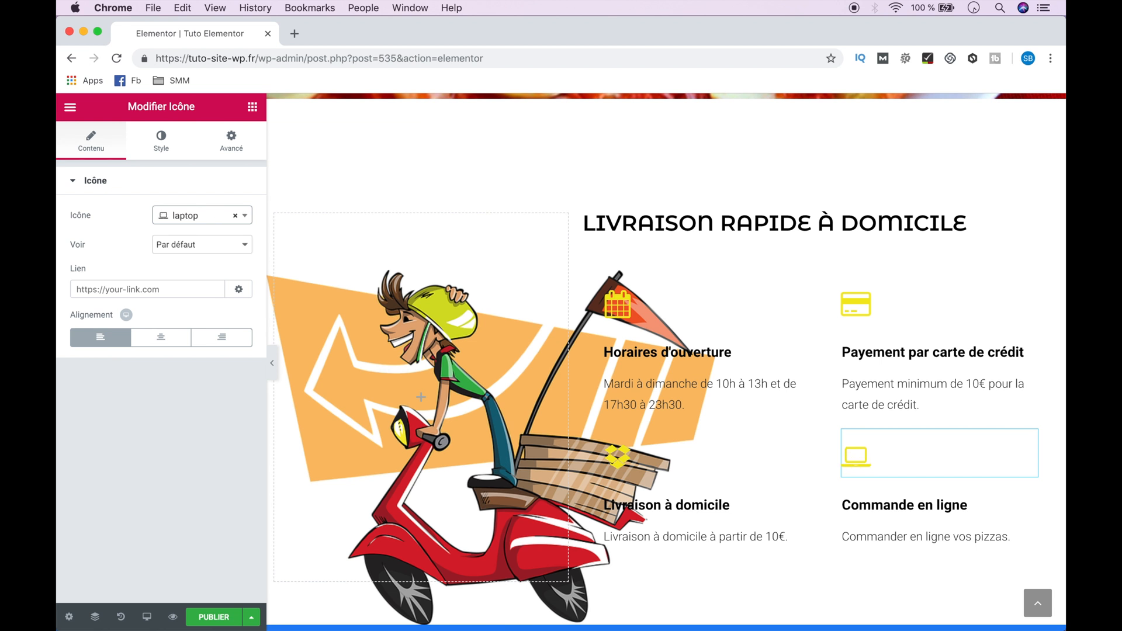
Delete the sections between "Our experts" and the footer, including the Taskraft quote and "Our clients".
{"action": "scroll", "coordinate": [533, 462], "scroll_direction": "down", "scroll_amount": 10}
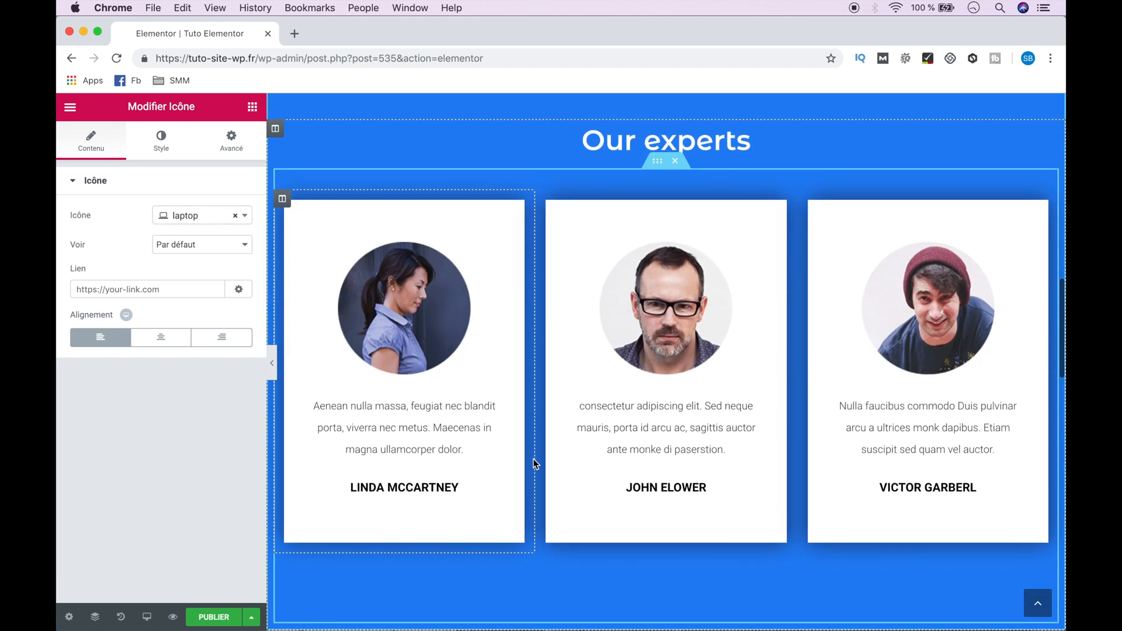
{"action": "scroll", "coordinate": [533, 462], "scroll_direction": "down", "scroll_amount": 15}
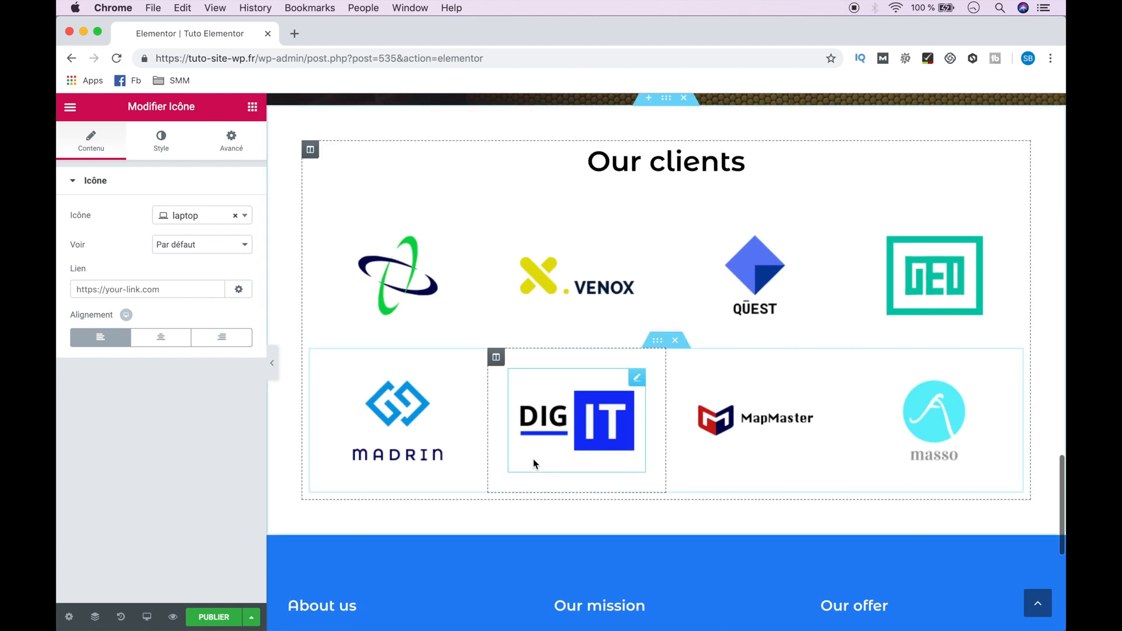
{"action": "scroll", "coordinate": [533, 464], "scroll_direction": "up", "scroll_amount": 20}
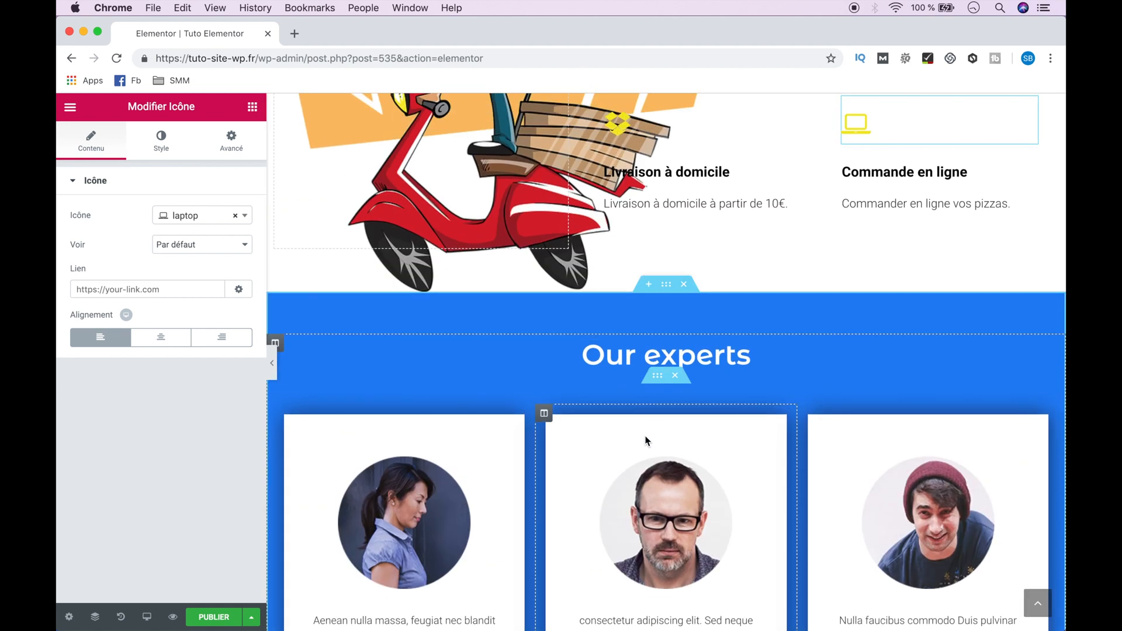
{"action": "scroll", "coordinate": [639, 468], "scroll_direction": "down", "scroll_amount": 6}
{"action": "scroll", "coordinate": [640, 471], "scroll_direction": "down", "scroll_amount": 3}
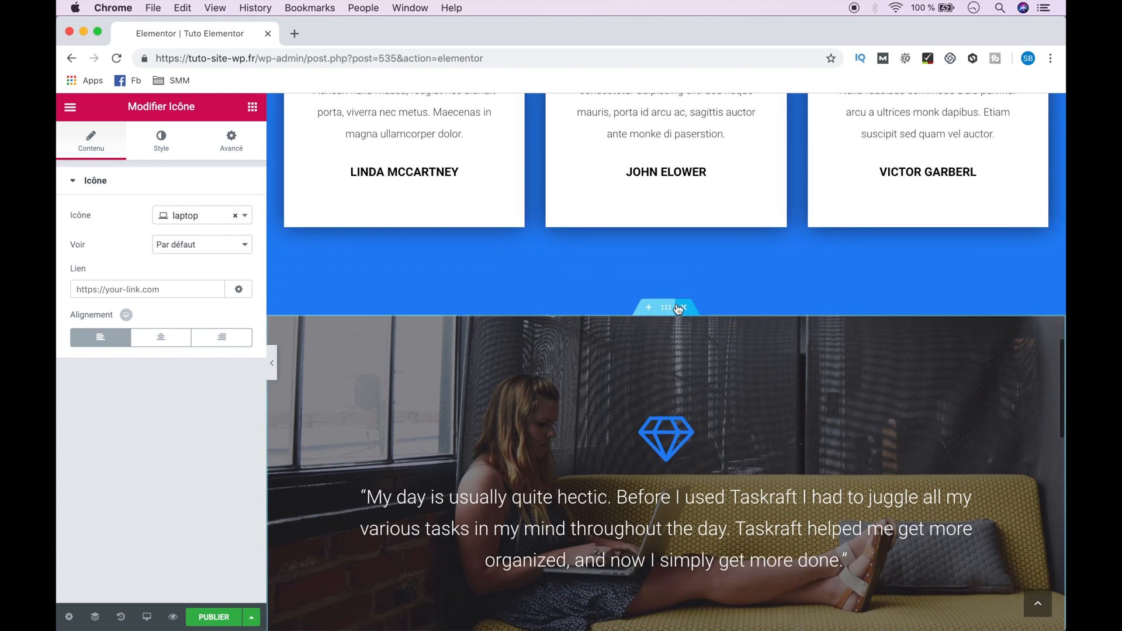
{"action": "left_click", "coordinate": [687, 307]}
{"action": "left_click", "coordinate": [687, 308]}
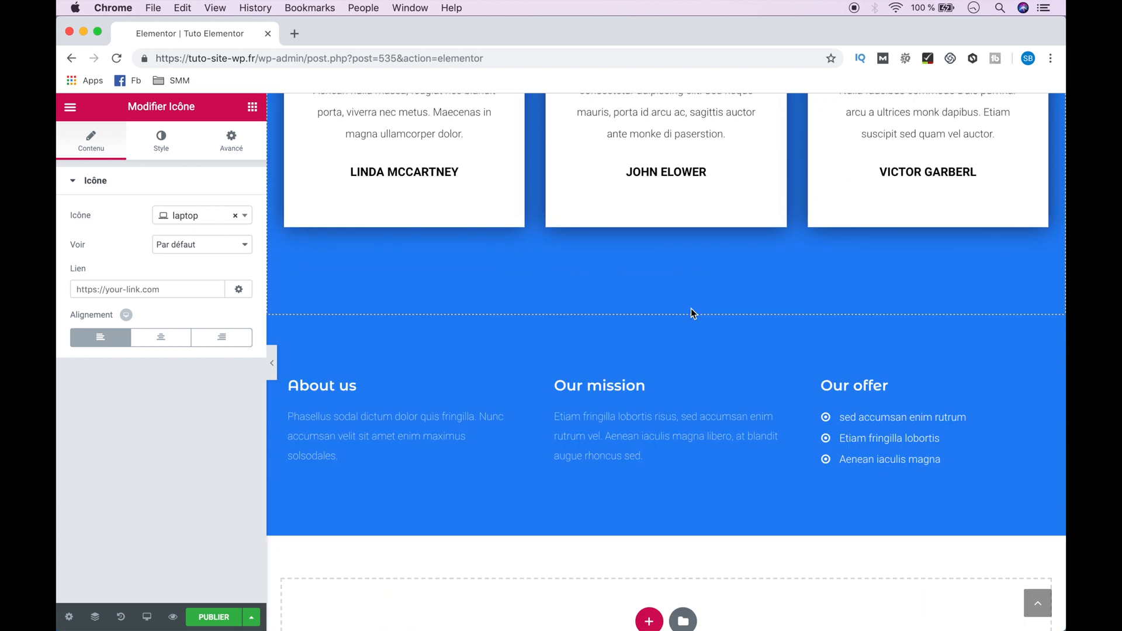
{"action": "left_click", "coordinate": [684, 307]}
Change the "Our experts" heading to "Nos Chefs" and set its HTML tag to H2.
{"action": "scroll", "coordinate": [672, 345], "scroll_direction": "up", "scroll_amount": 8}
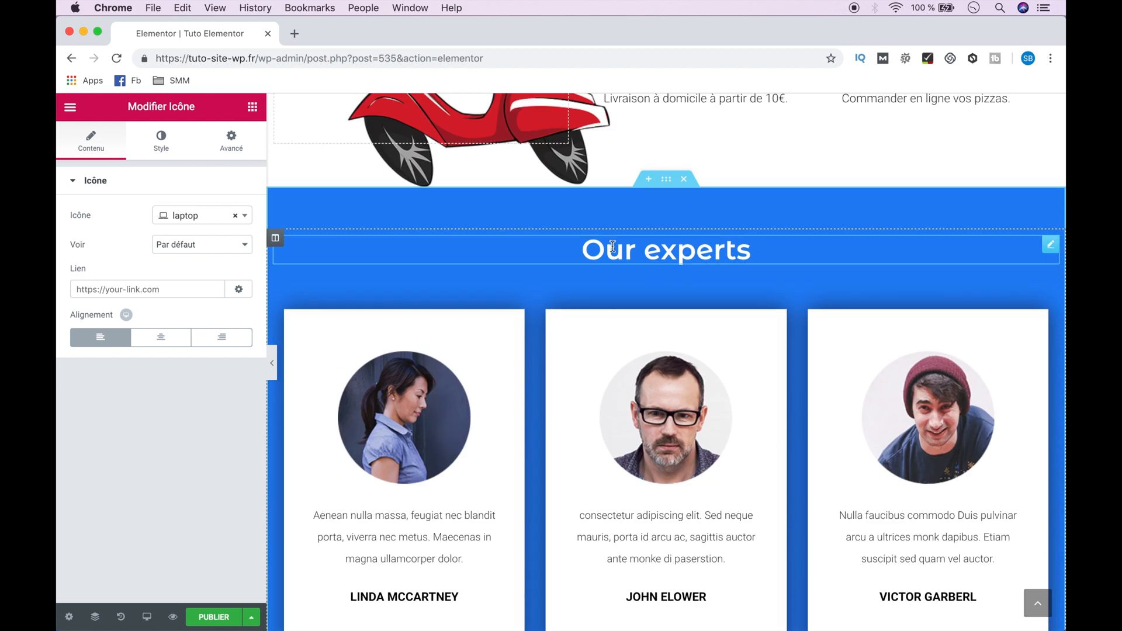
{"action": "left_click", "coordinate": [750, 250]}
{"action": "left_click", "coordinate": [190, 222]}
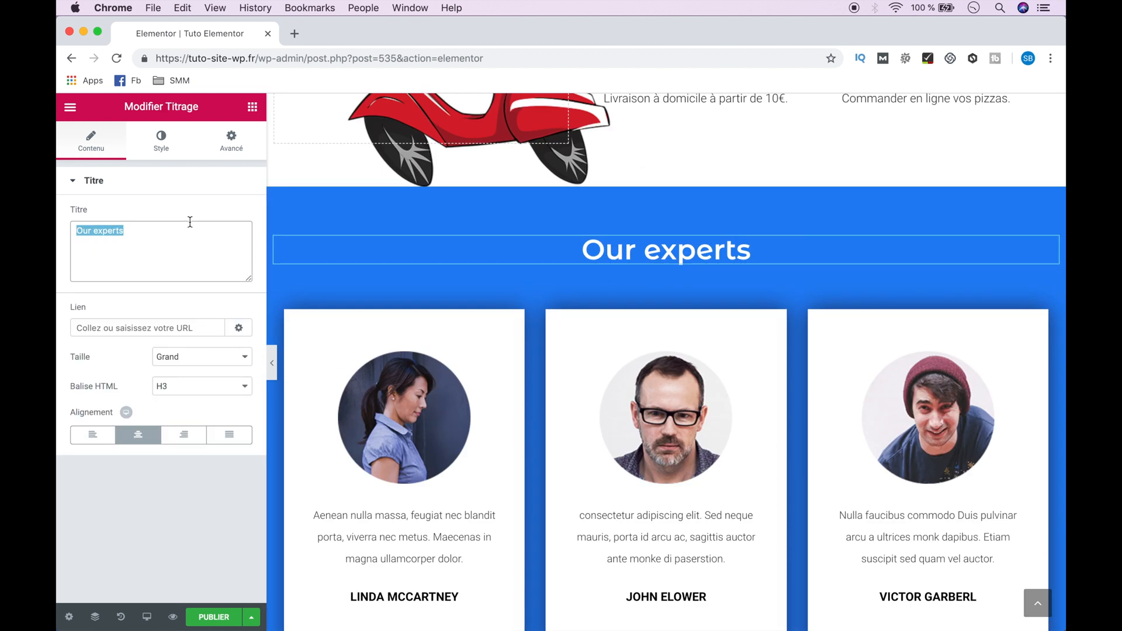
{"action": "type", "text": "Nos "}
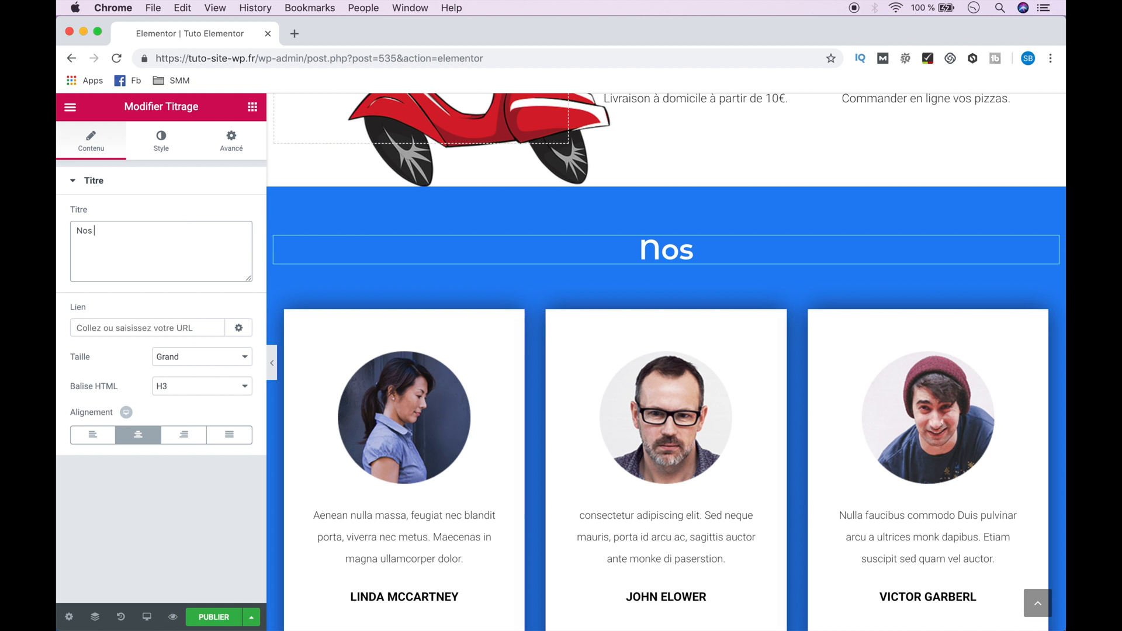
{"action": "type", "text": "Chefs"}
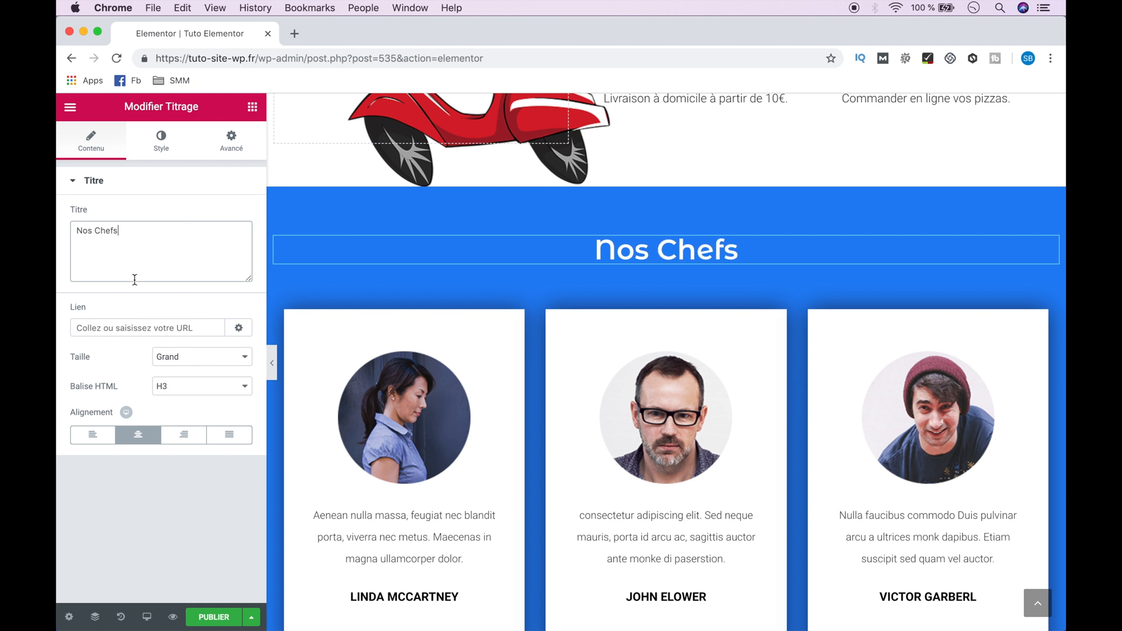
{"action": "left_click", "coordinate": [199, 393]}
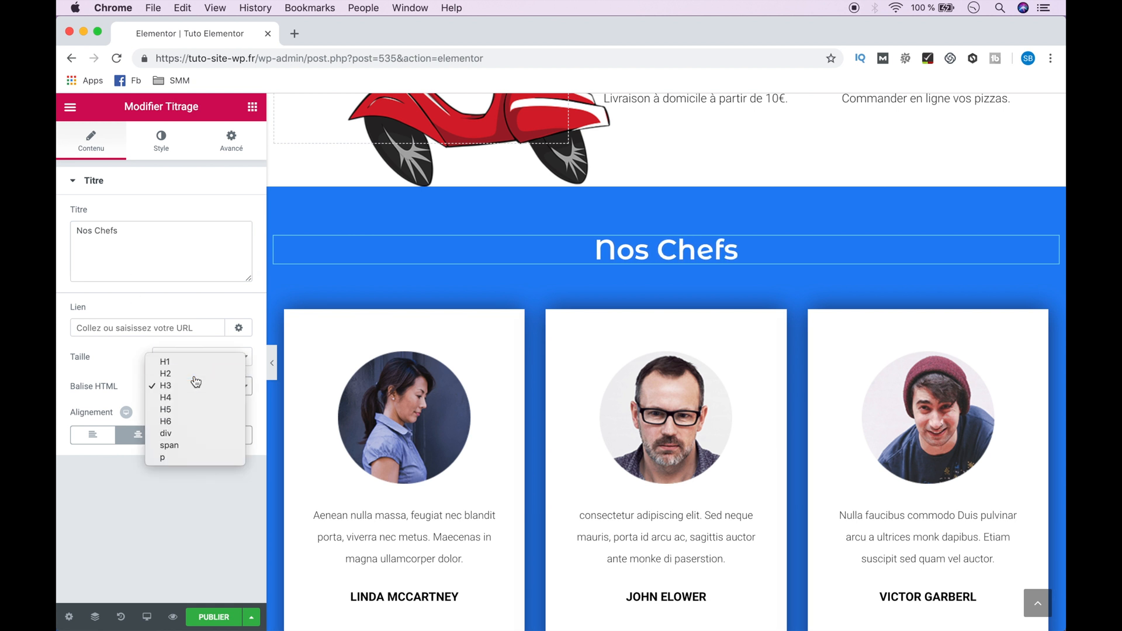
{"action": "left_click", "coordinate": [195, 381]}
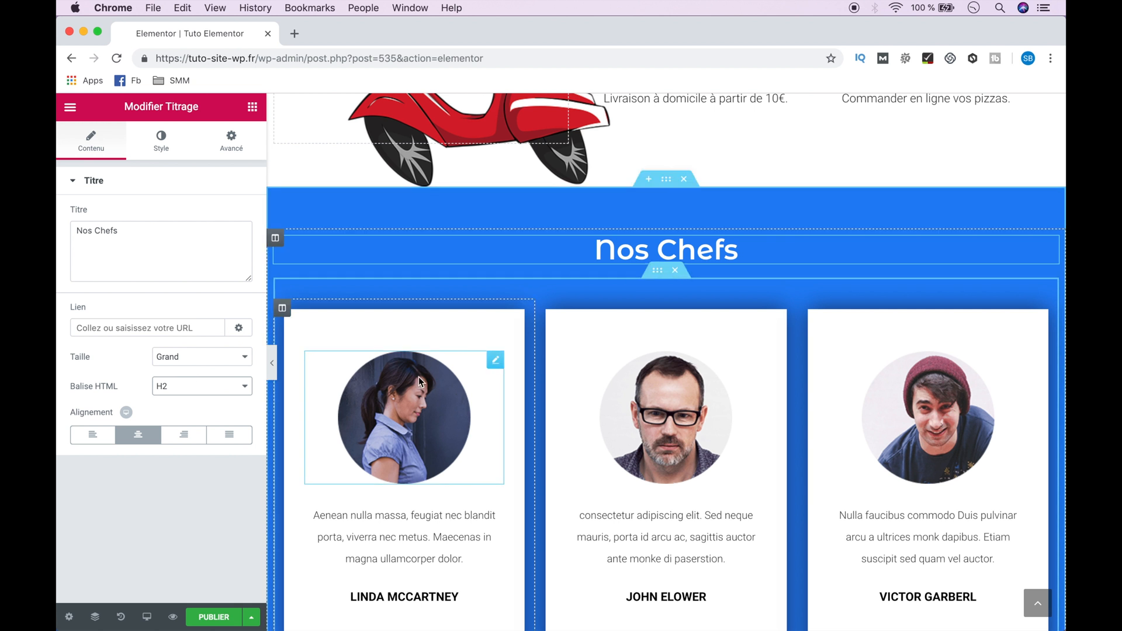
Delete the first and third expert columns under "Nos Chefs", plus the name heading in the remaining card.
{"action": "right_click", "coordinate": [283, 314]}
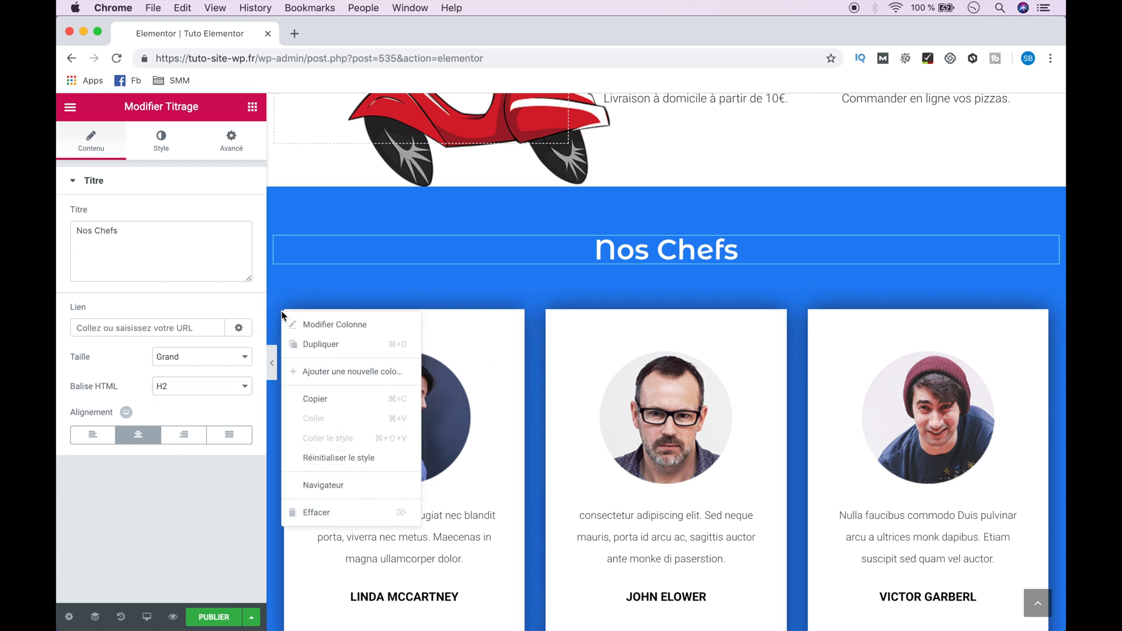
{"action": "left_click", "coordinate": [339, 512]}
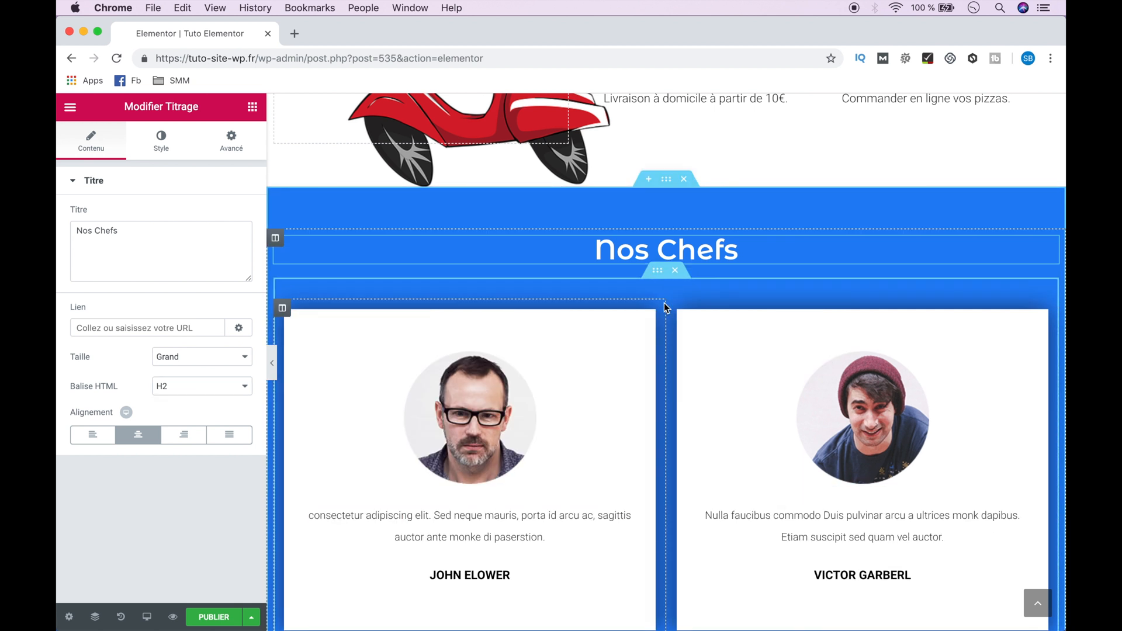
{"action": "right_click", "coordinate": [679, 314]}
{"action": "left_click", "coordinate": [722, 508]}
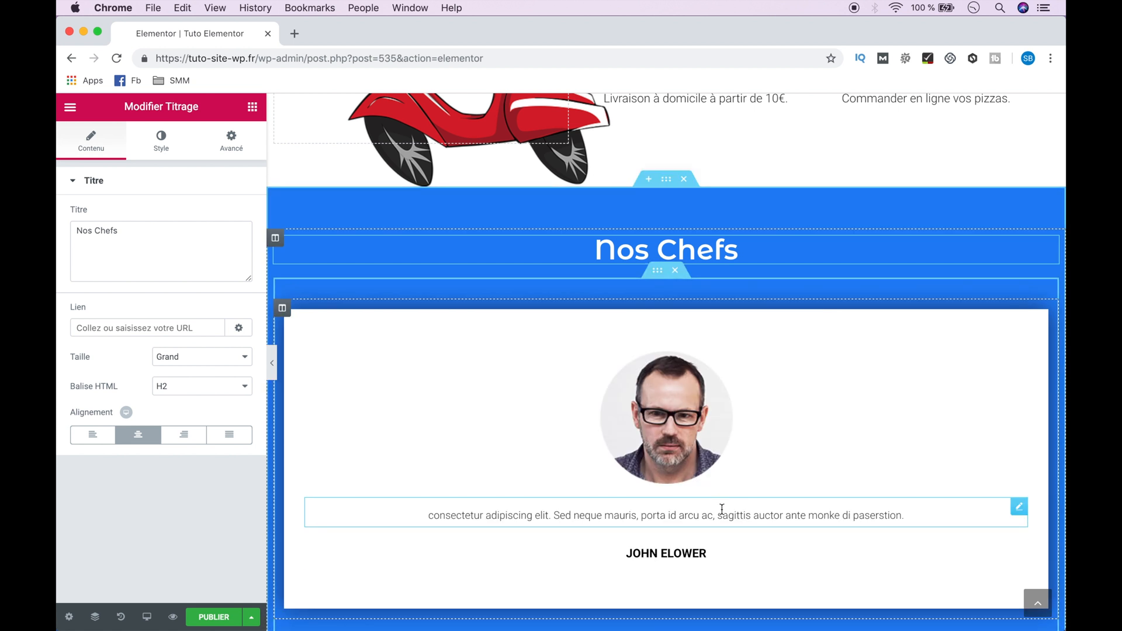
{"action": "left_click", "coordinate": [735, 555]}
{"action": "right_click", "coordinate": [1012, 546]}
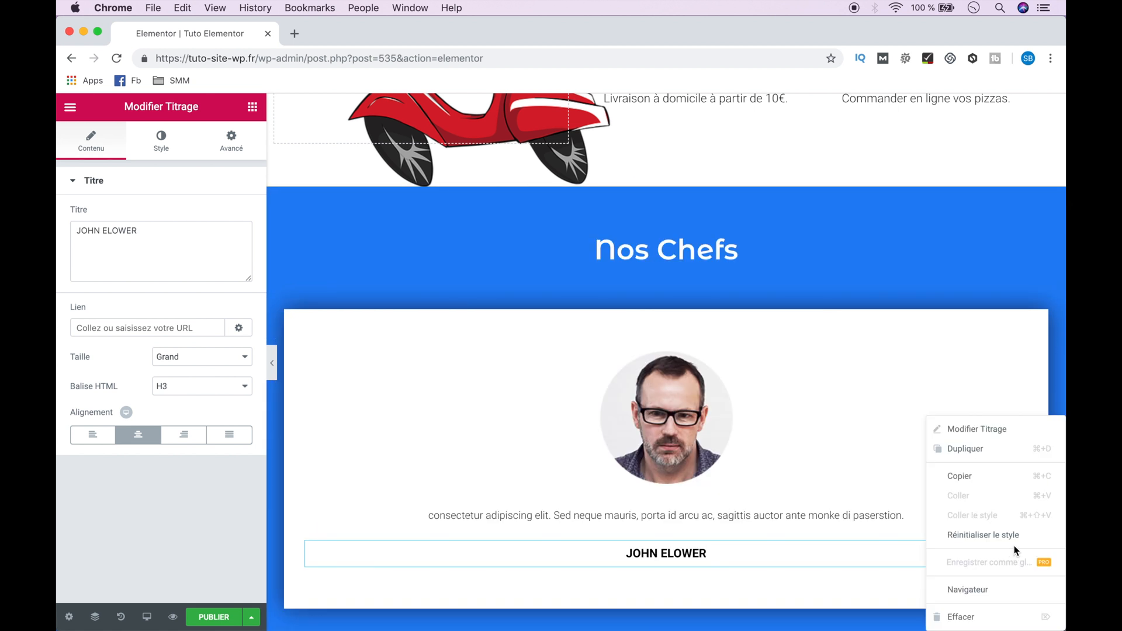
{"action": "left_click", "coordinate": [954, 618]}
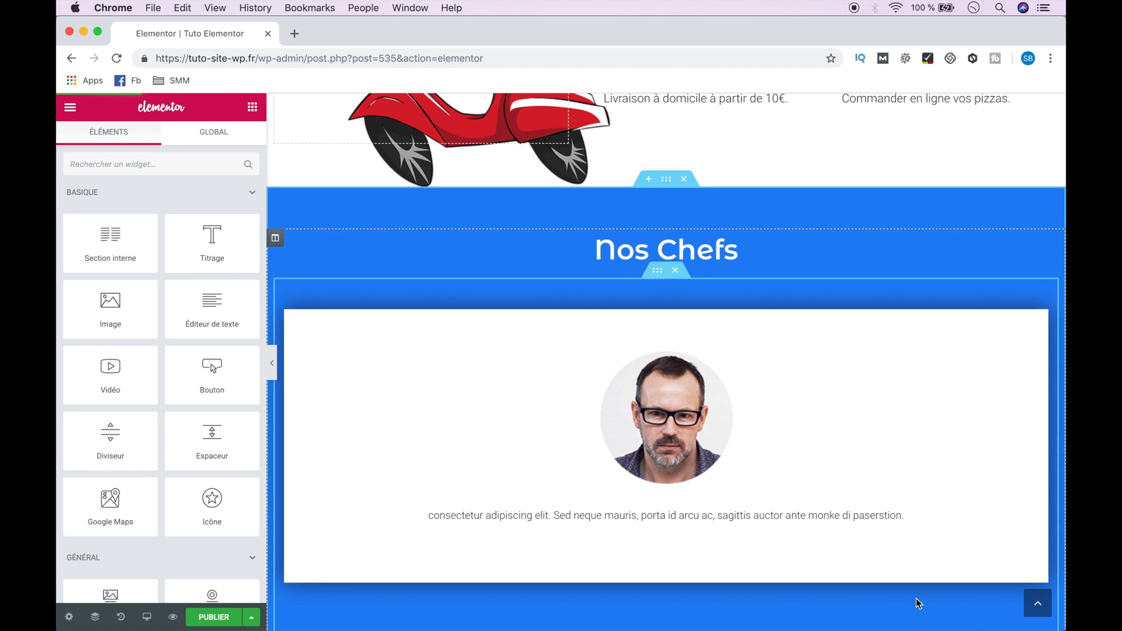
Replace the round portrait in the "Nos Chefs" card with the uploaded file Pizza4.jpg.
{"action": "left_click", "coordinate": [667, 418]}
{"action": "left_click", "coordinate": [191, 242]}
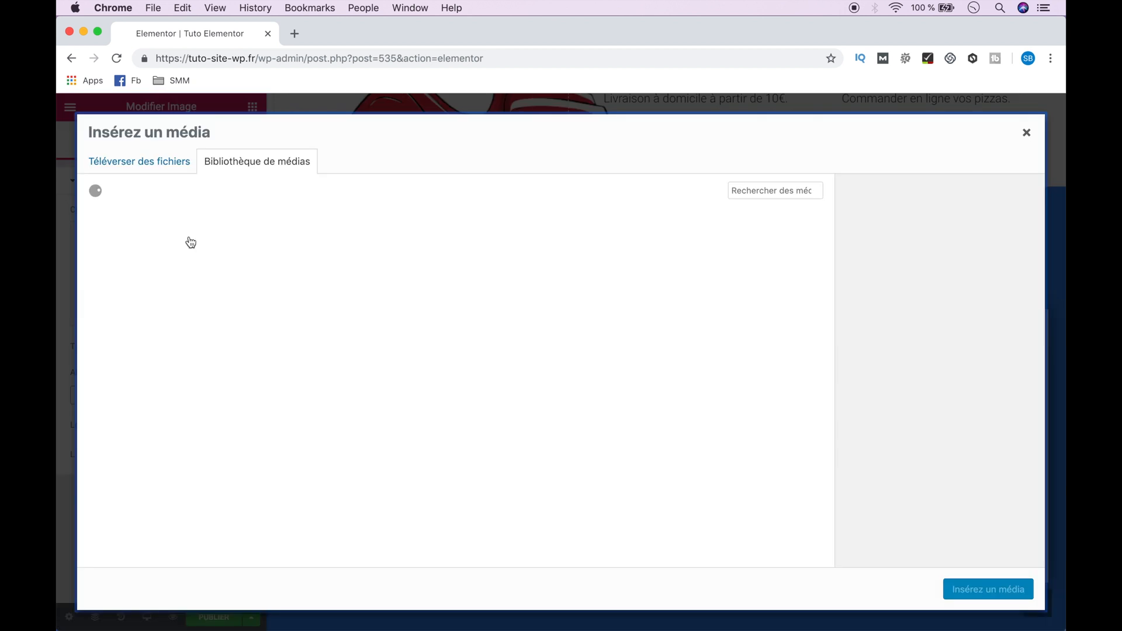
{"action": "left_click", "coordinate": [158, 170]}
{"action": "left_click", "coordinate": [565, 361]}
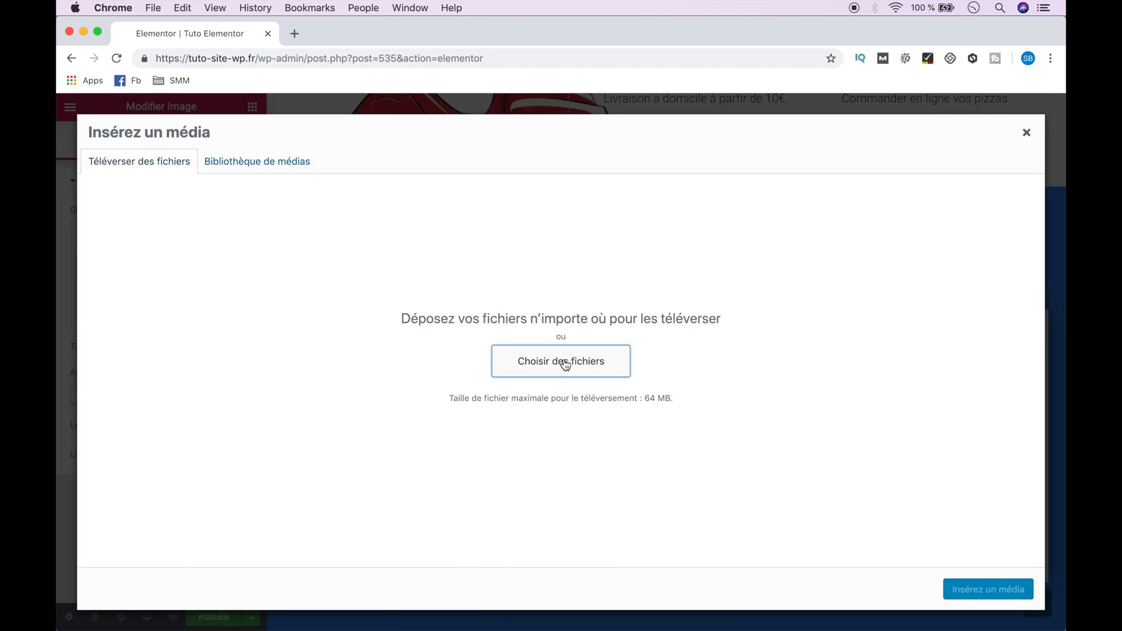
{"action": "left_click", "coordinate": [473, 177]}
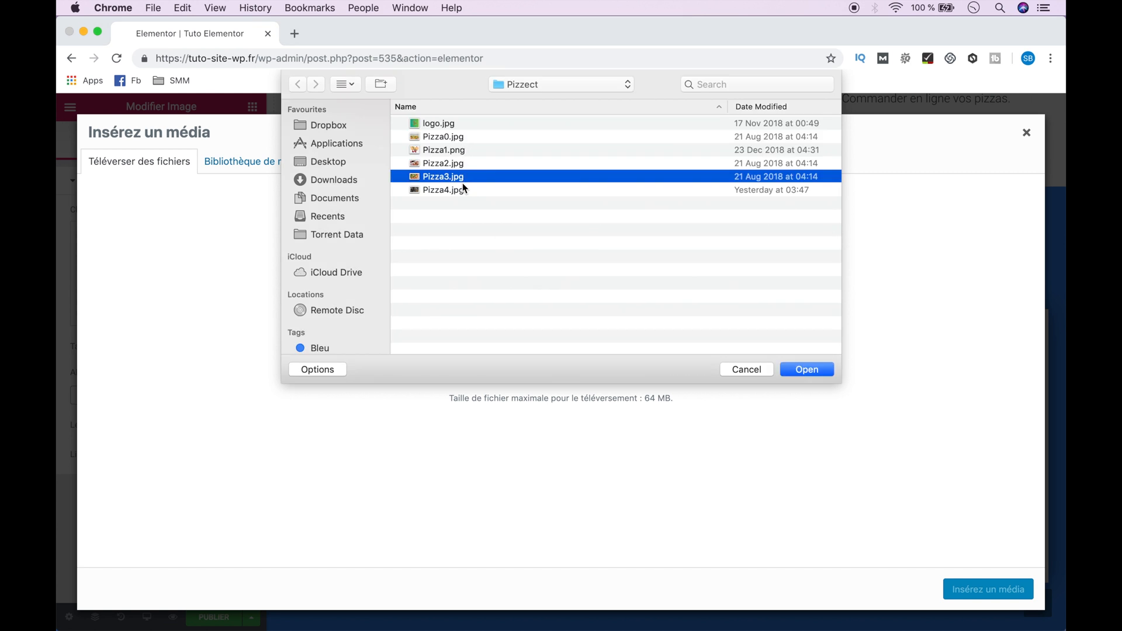
{"action": "double_click", "coordinate": [463, 188]}
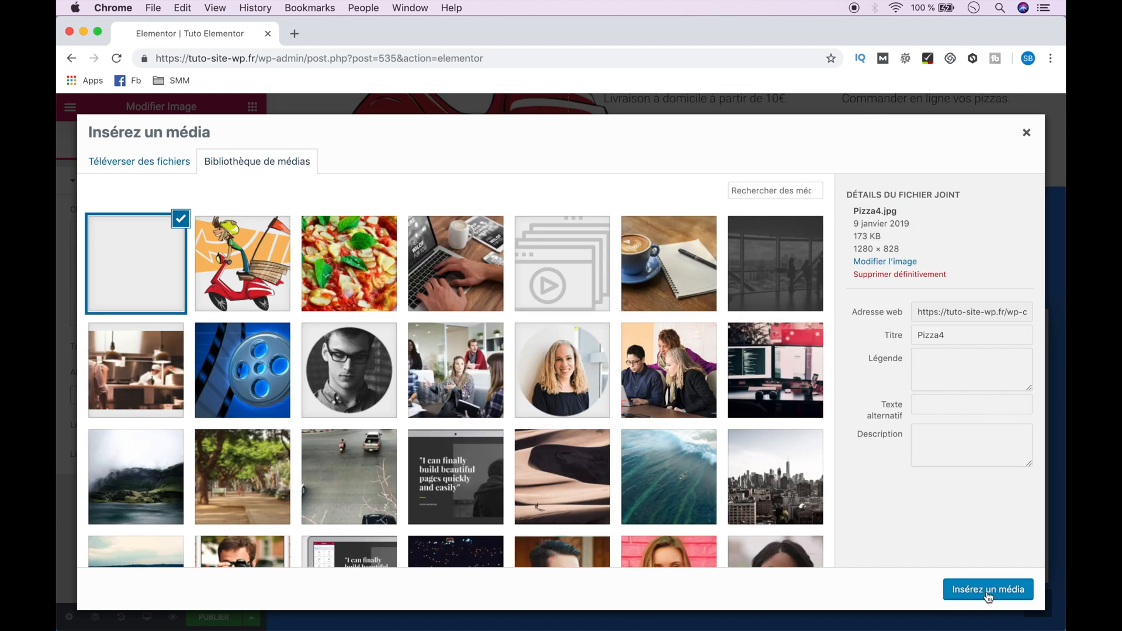
{"action": "left_click", "coordinate": [988, 590]}
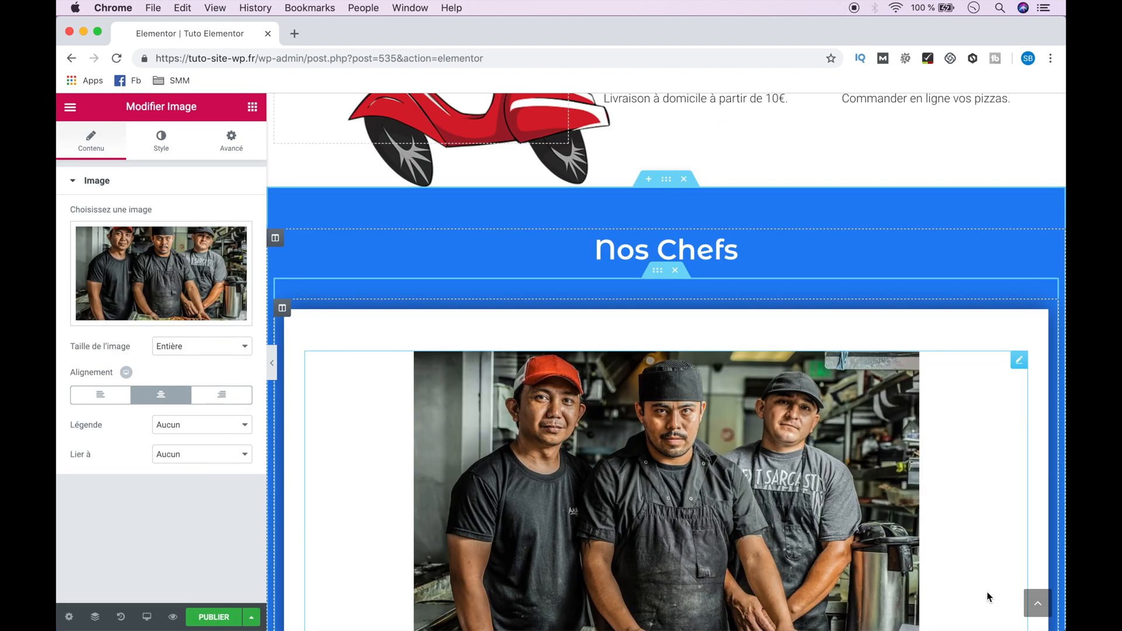
Replace the text below the chefs' photo with "Avec plus de 10 ans d’expérience, notre équipe de chef se dévoue pour vous fournir les meilleures pizzas.".
{"action": "scroll", "coordinate": [989, 595], "scroll_direction": "down", "scroll_amount": 3}
{"action": "left_click", "coordinate": [806, 565]}
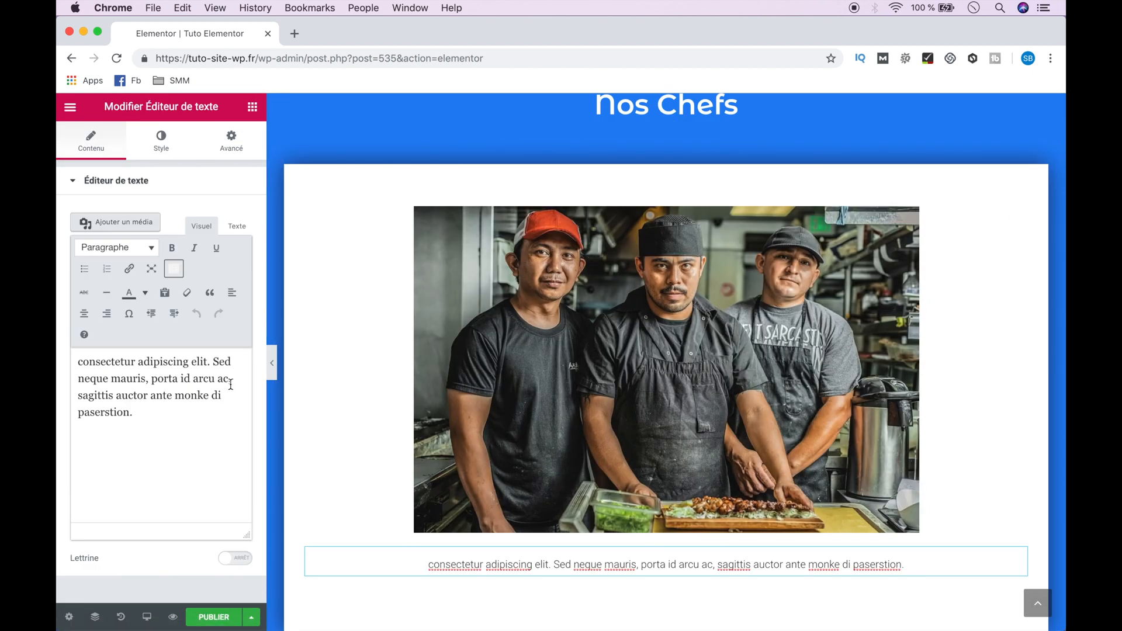
{"action": "key", "text": "super+a"}
{"action": "type", "text": "Avec plus de 10 ans d’expérience, notre équipe de chef se dévoue pour vous fournir les meilleures pizzas."}
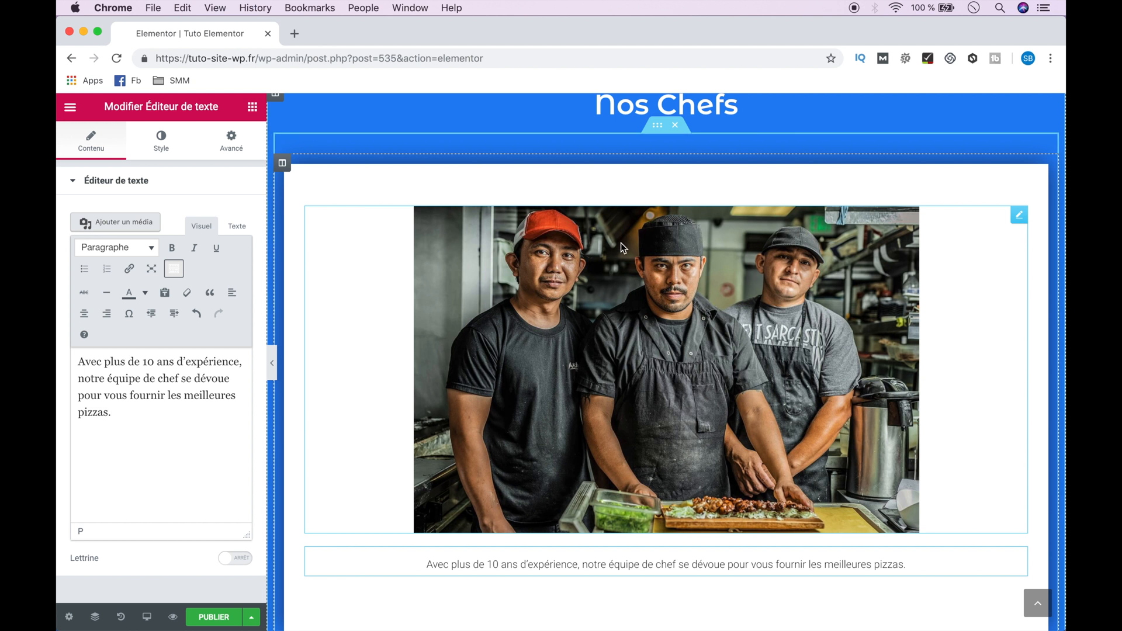
Set the background colour of the "Nos Chefs" section to orange #f77d20.
{"action": "scroll", "coordinate": [622, 247], "scroll_direction": "up", "scroll_amount": 2}
{"action": "left_click", "coordinate": [666, 130]}
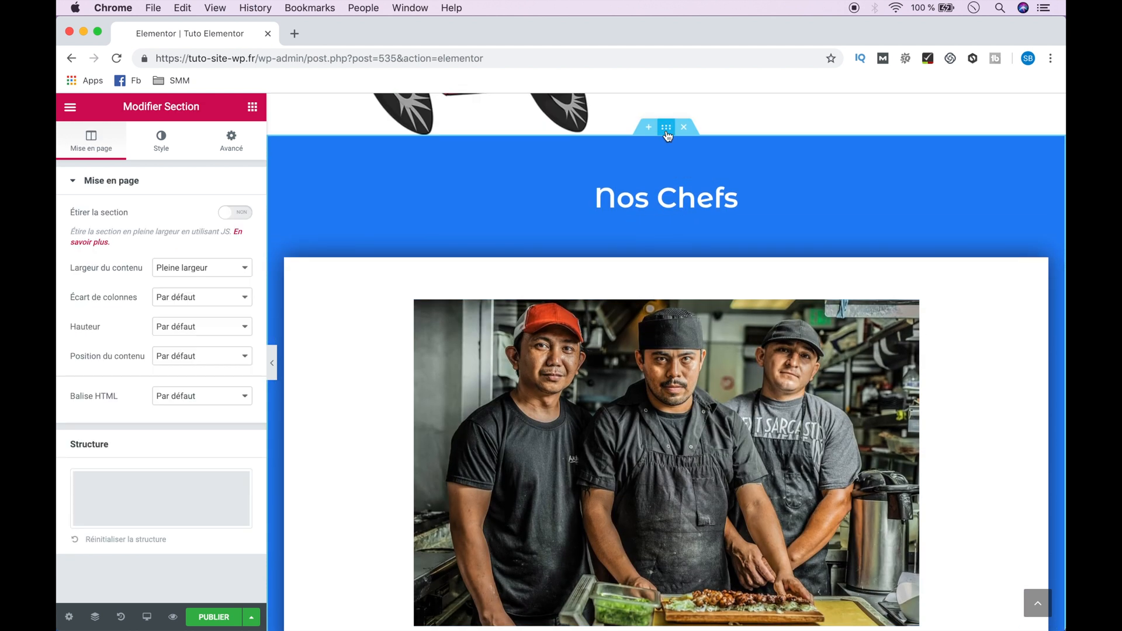
{"action": "left_click", "coordinate": [159, 141]}
{"action": "left_click", "coordinate": [236, 277]}
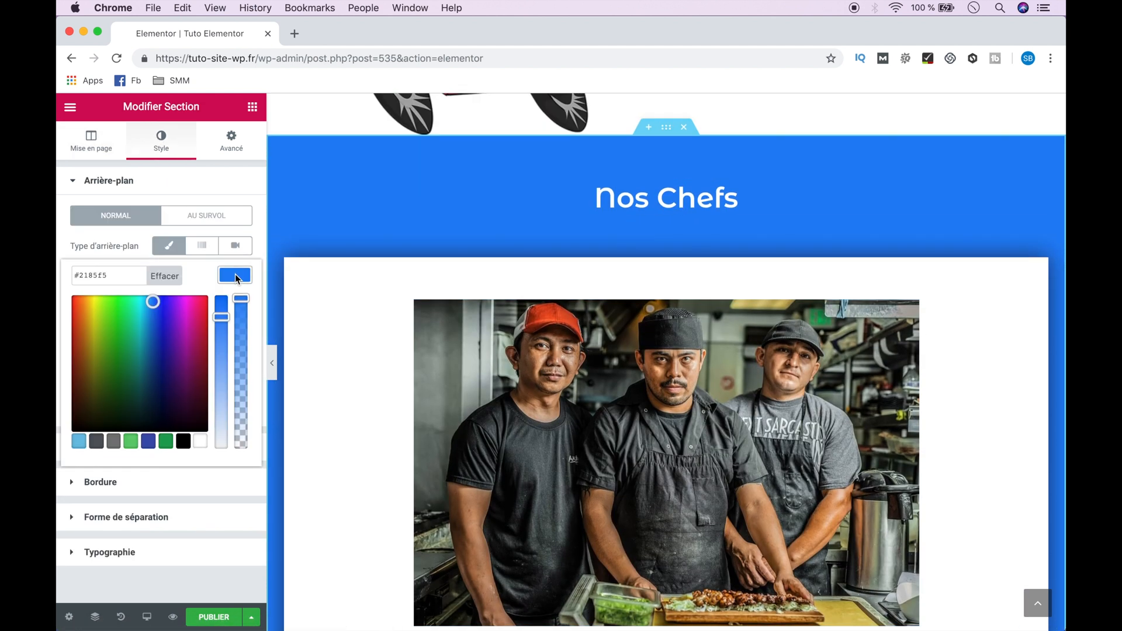
{"action": "left_click_drag", "start_coordinate": [154, 301], "coordinate": [79, 295]}
{"action": "left_click_drag", "start_coordinate": [80, 296], "coordinate": [85, 299]}
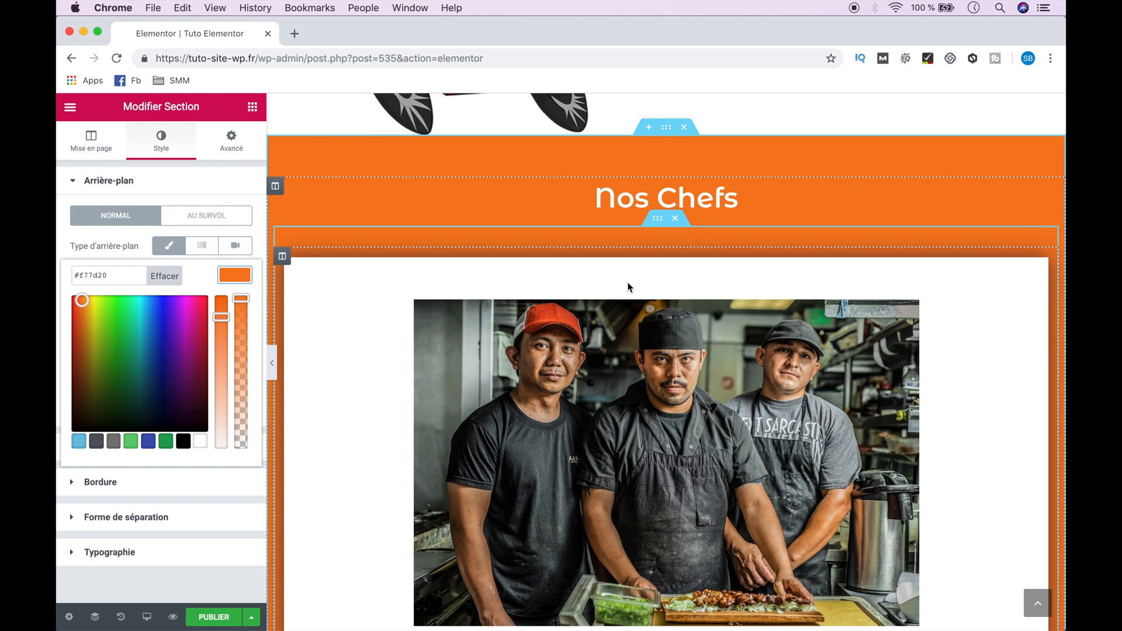
Set the top padding of the inner section containing the chefs' card to 0 px.
{"action": "left_click", "coordinate": [658, 221]}
{"action": "left_click", "coordinate": [223, 142]}
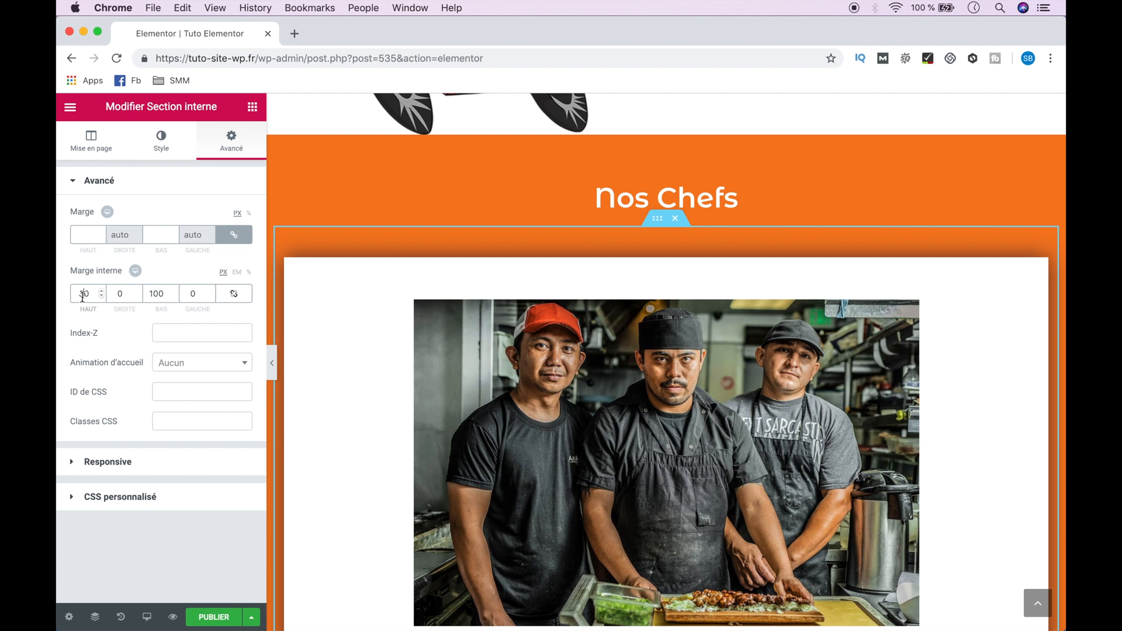
{"action": "key", "text": "BackSpace"}
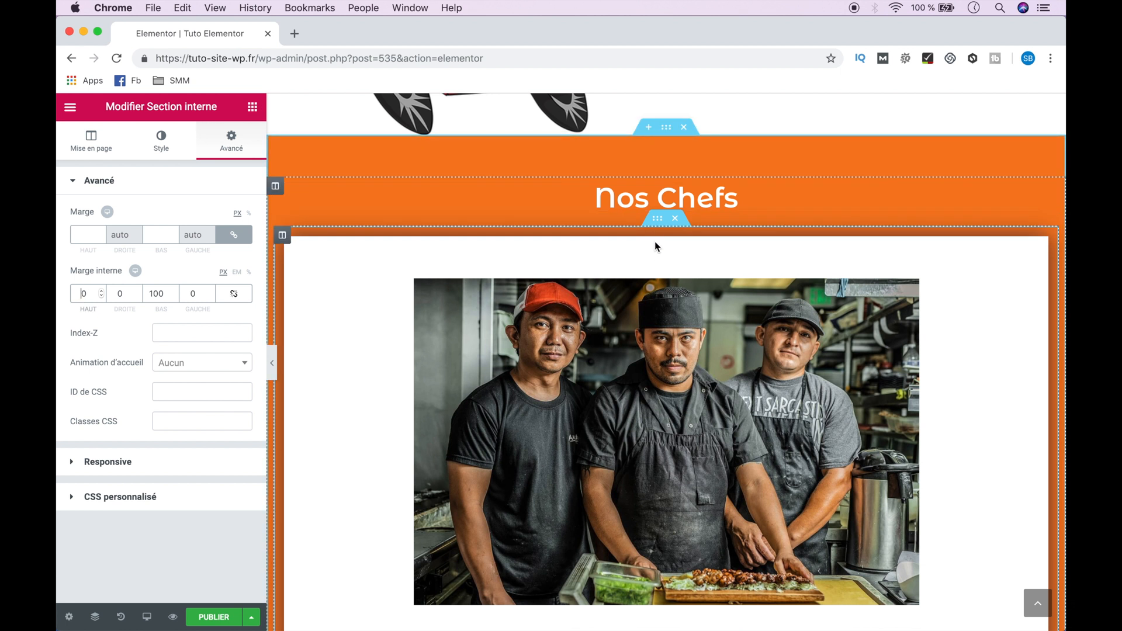
Set the top padding of the outer "Nos Chefs" section to 30 px.
{"action": "left_click", "coordinate": [667, 128]}
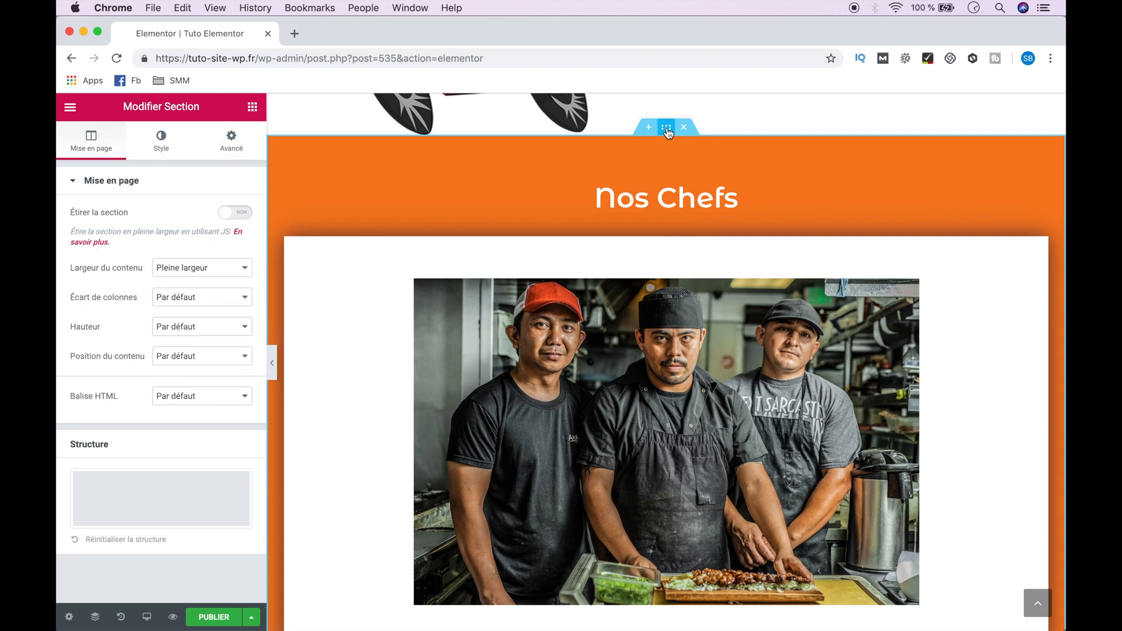
{"action": "left_click", "coordinate": [233, 143]}
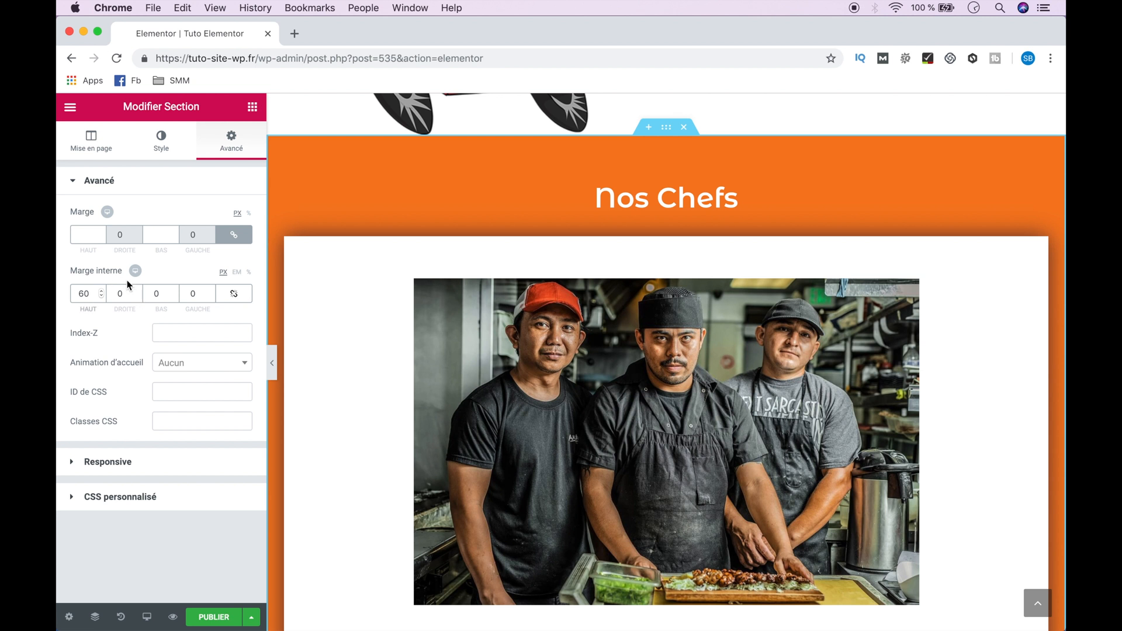
{"action": "key", "text": "BackSpace"}
{"action": "key", "text": "BackSpace"}
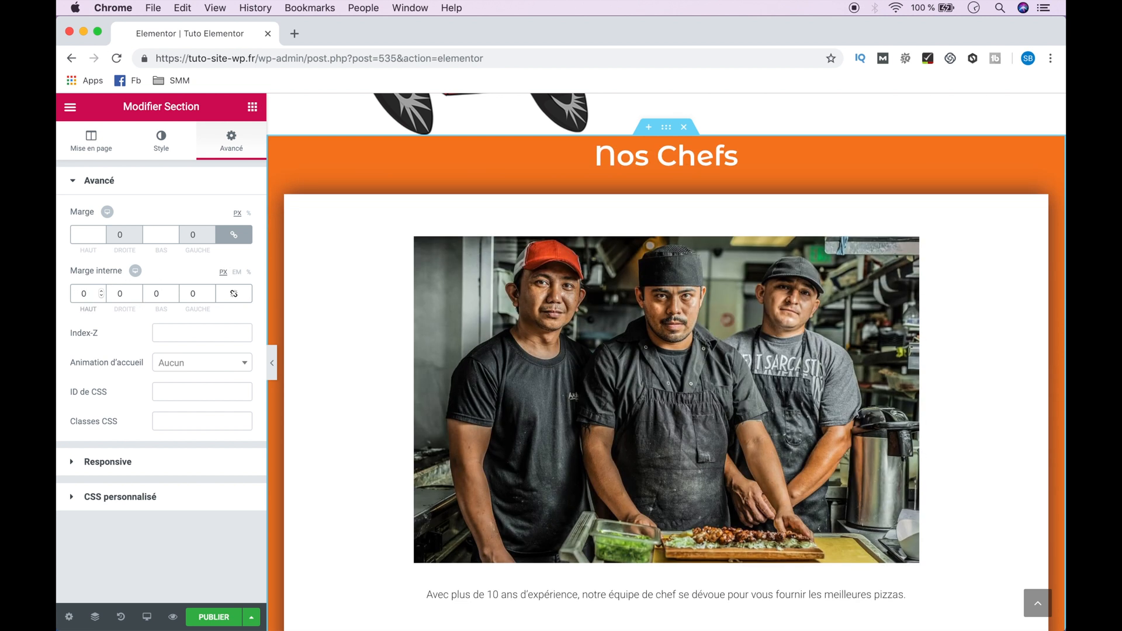
{"action": "type", "text": "3"}
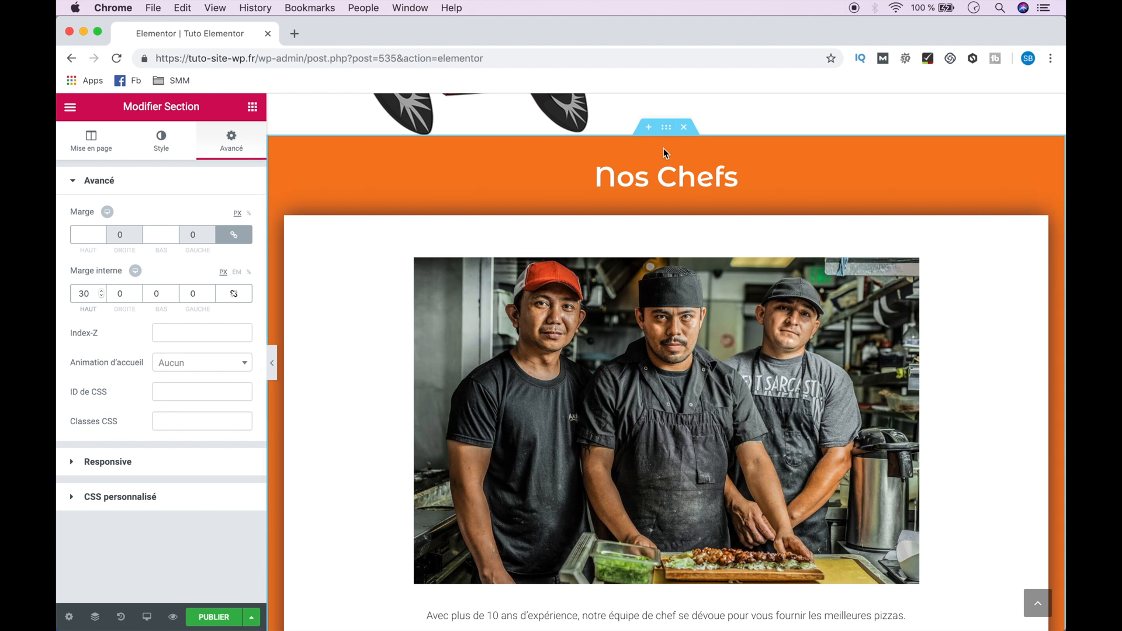
Set the linked top and bottom margins of the "Nos Chefs" section to 60 px.
{"action": "left_click", "coordinate": [95, 232]}
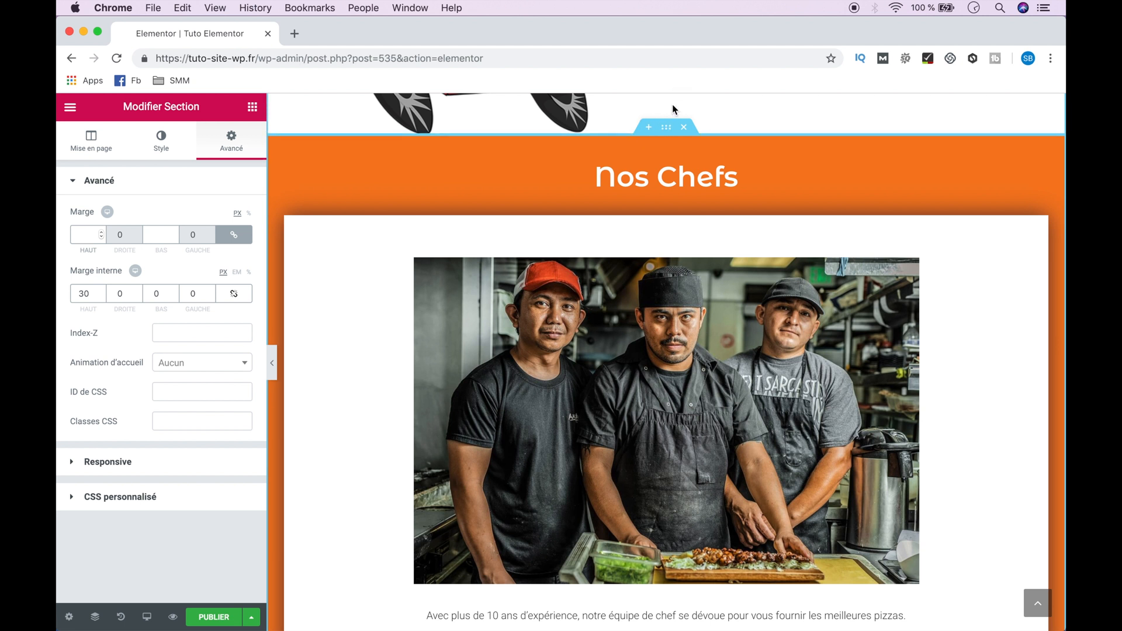
{"action": "type", "text": "6"}
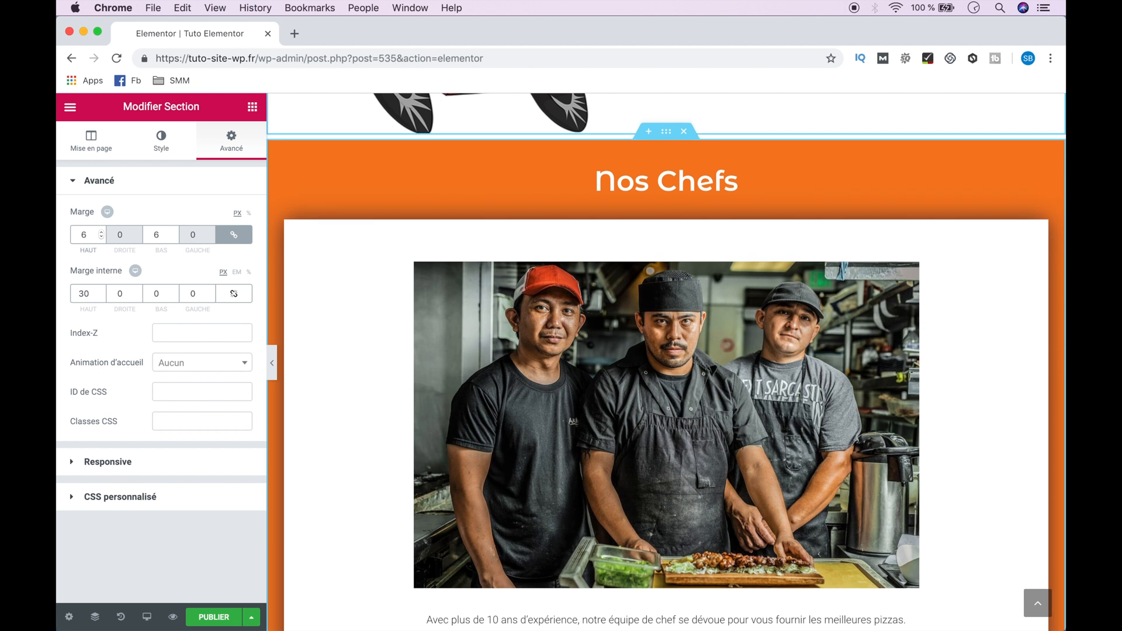
{"action": "type", "text": "0"}
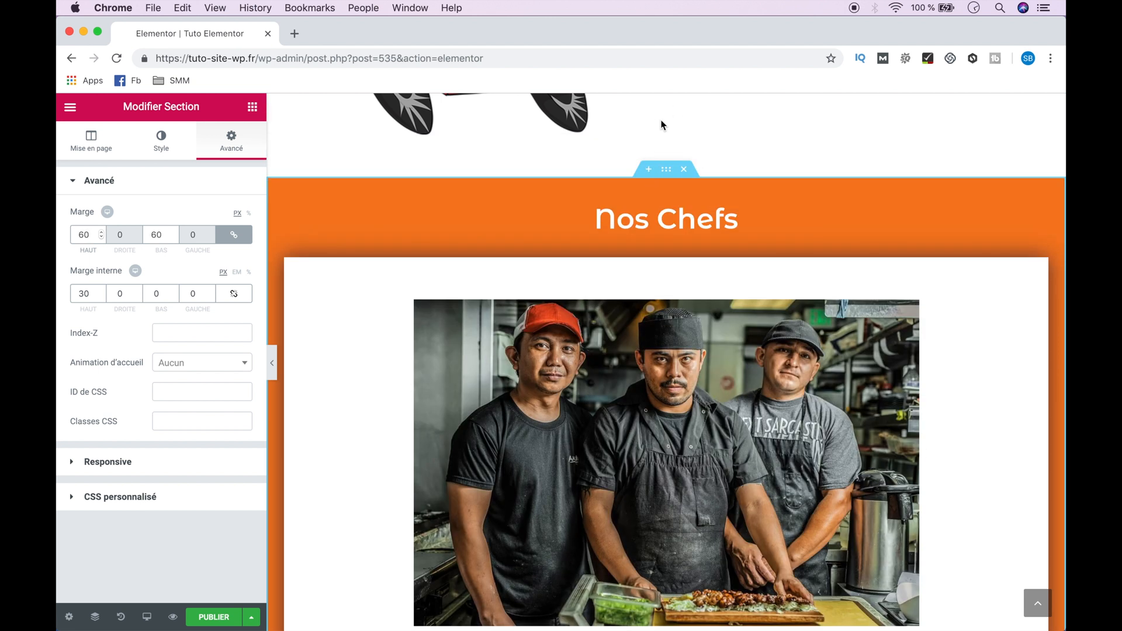
Clear the linked top and bottom margins of the "Nos Chefs" section.
{"action": "key", "text": "BackSpace"}
{"action": "key", "text": "BackSpace"}
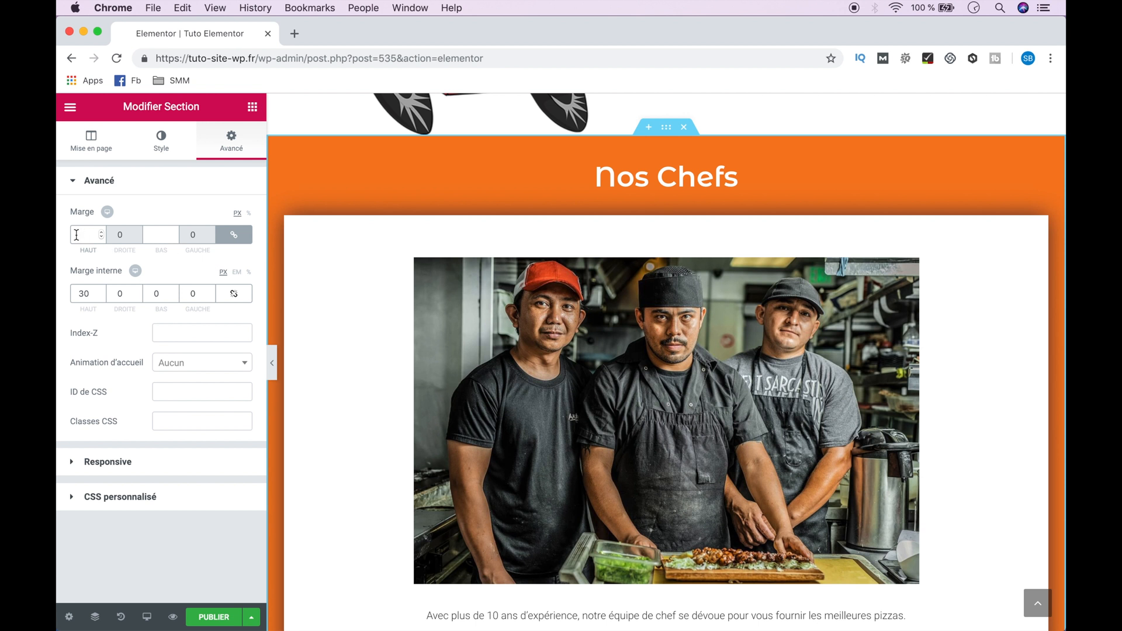
{"action": "type", "text": "6"}
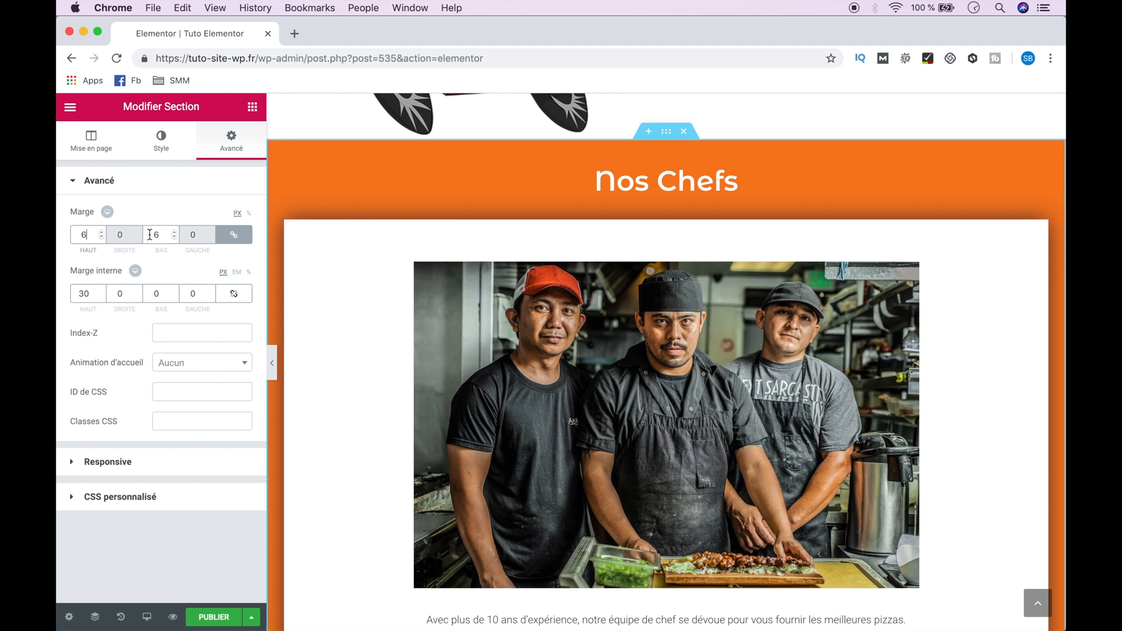
{"action": "left_click", "coordinate": [239, 236]}
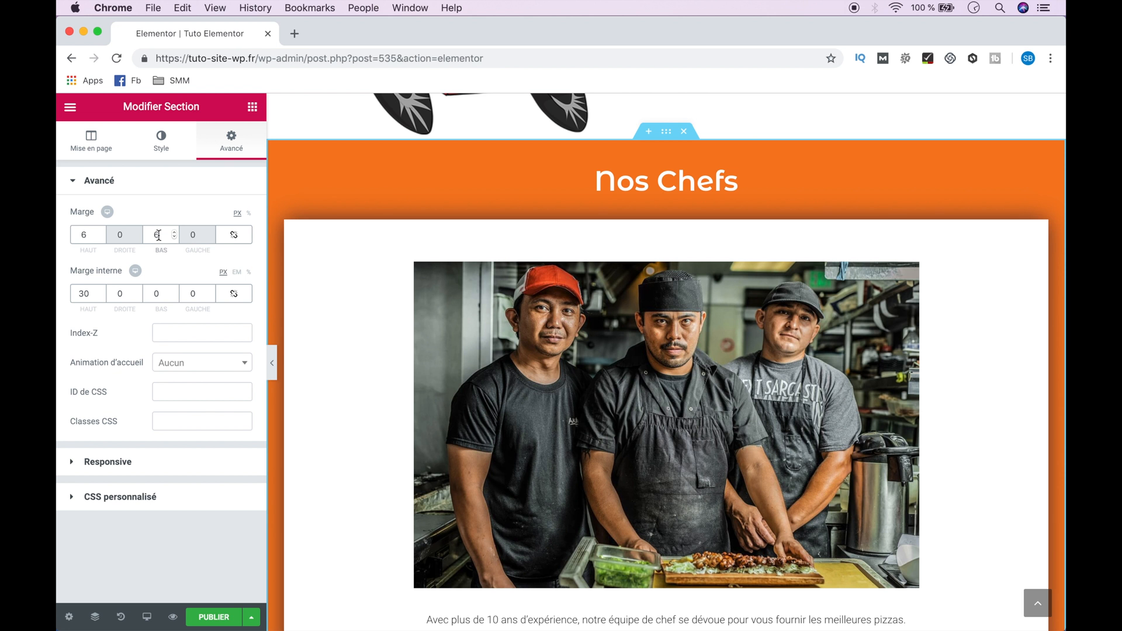
{"action": "left_click", "coordinate": [234, 234]}
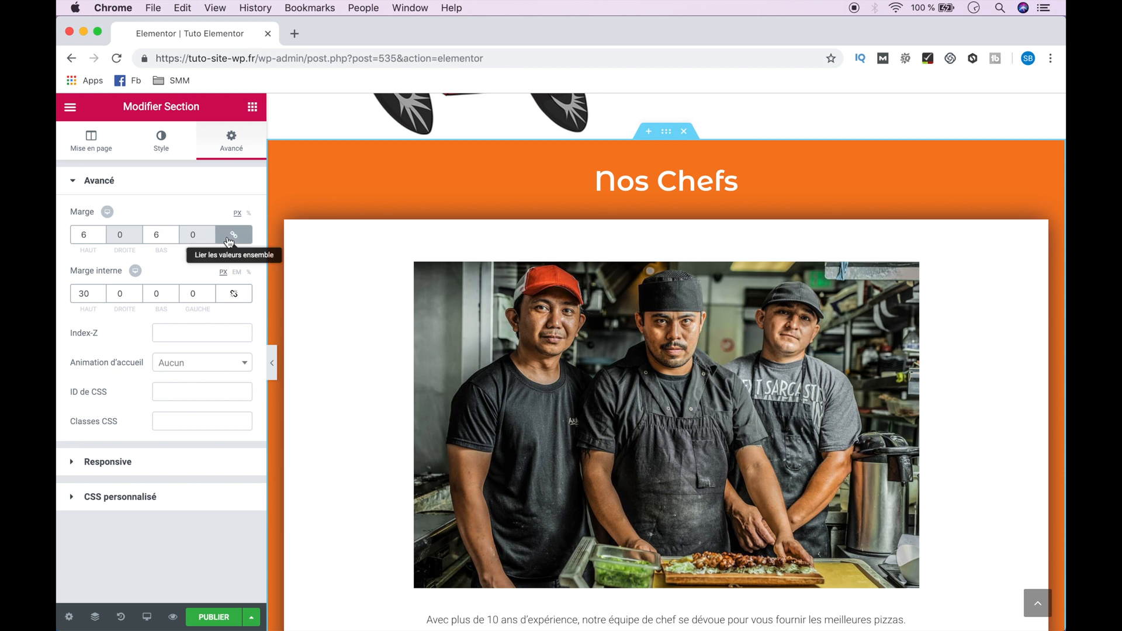
{"action": "left_click", "coordinate": [164, 235]}
{"action": "key", "text": "BackSpace"}
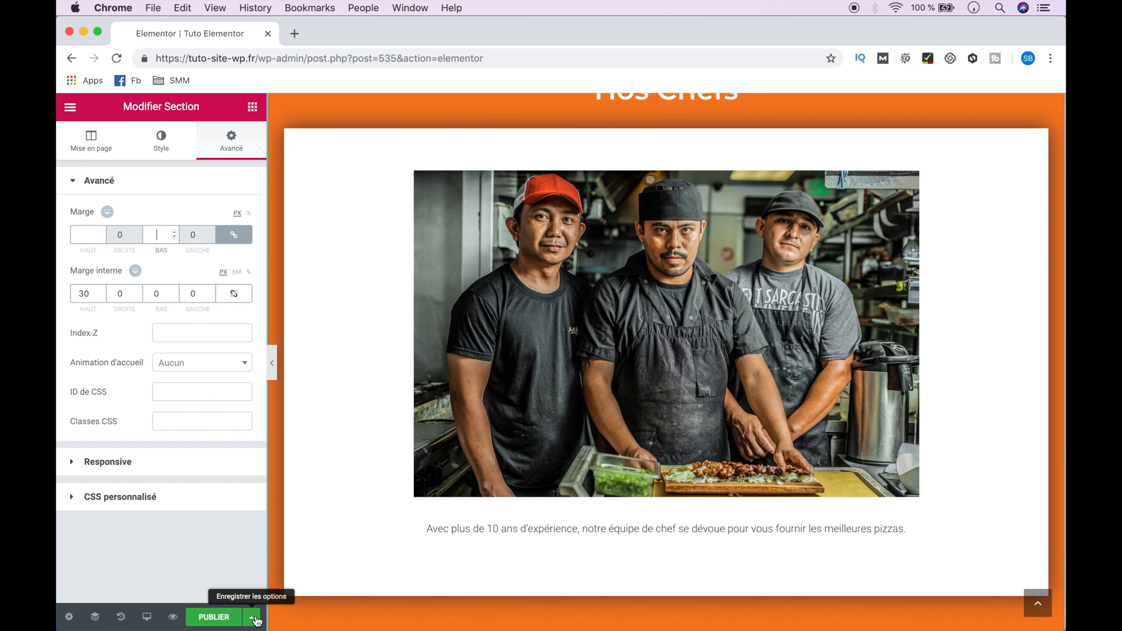
Save the page as a draft and switch the responsive preview to Mobile at 360 pixels.
{"action": "left_click", "coordinate": [252, 618]}
{"action": "left_click", "coordinate": [171, 563]}
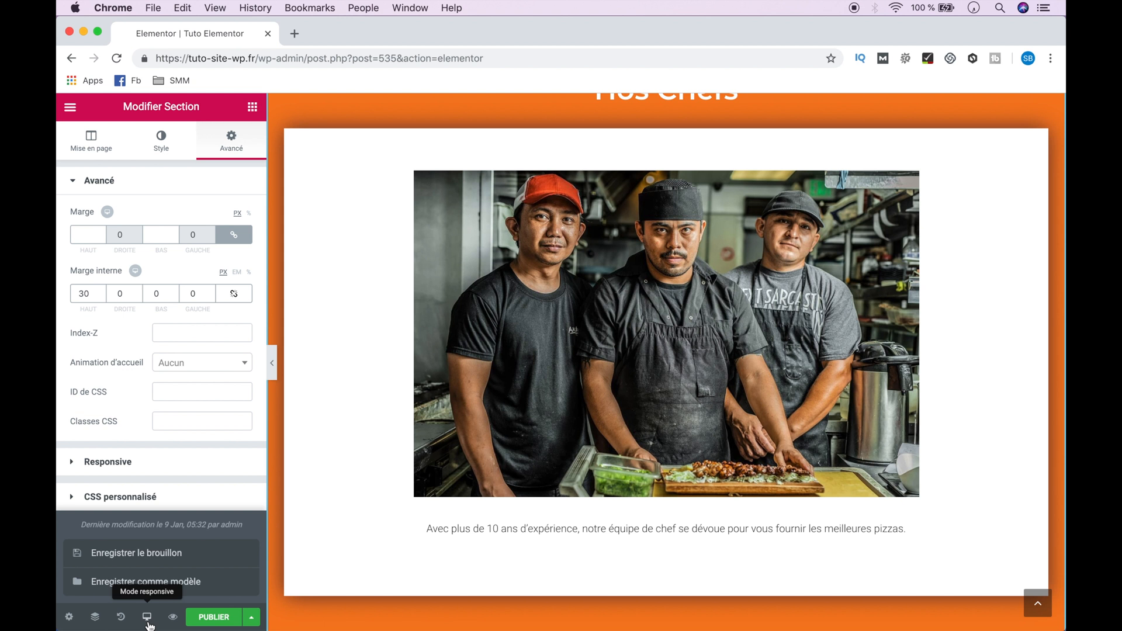
{"action": "left_click", "coordinate": [148, 624]}
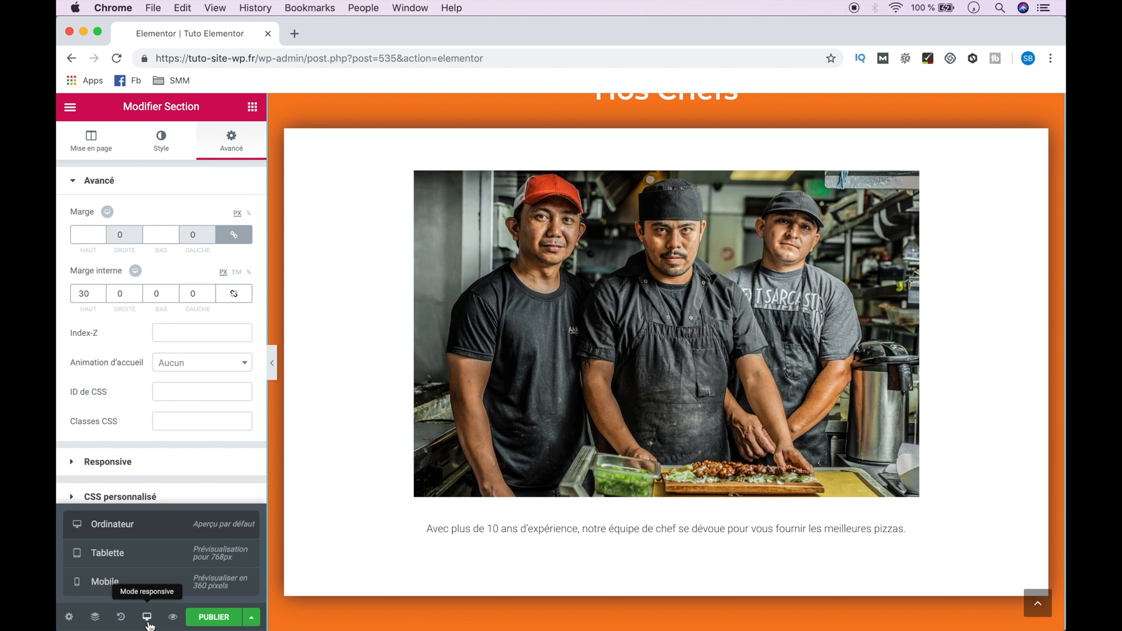
{"action": "left_click", "coordinate": [113, 584]}
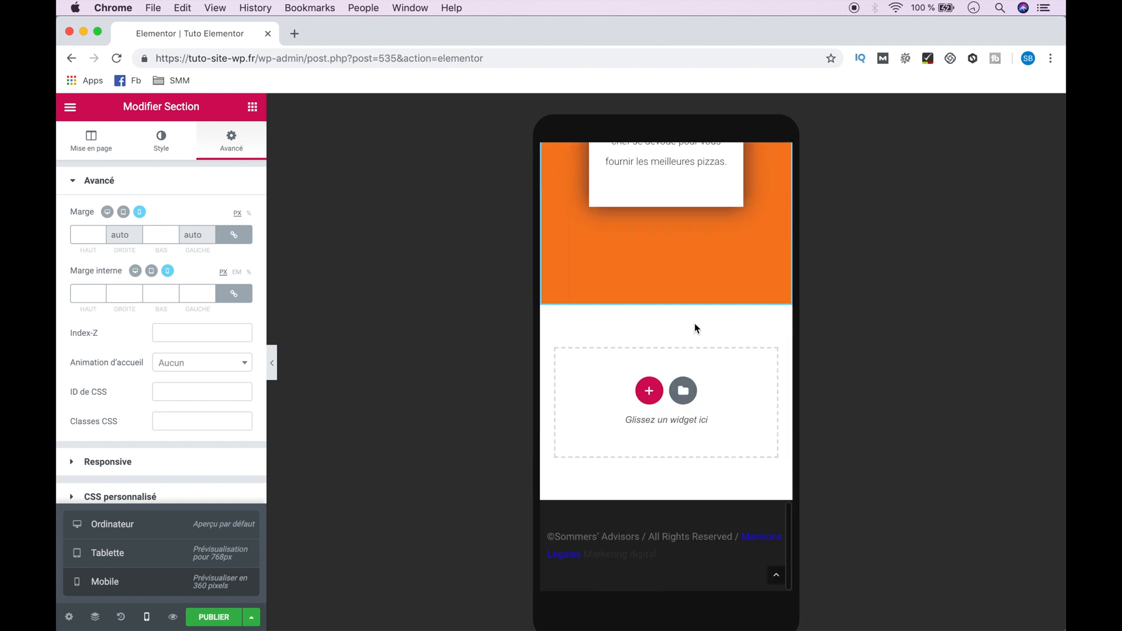
Review the mobile layout of the whole page, from the Pizzect header through the service blocks to the "Nos Chefs" section.
{"action": "scroll", "coordinate": [695, 328], "scroll_direction": "up", "scroll_amount": 20}
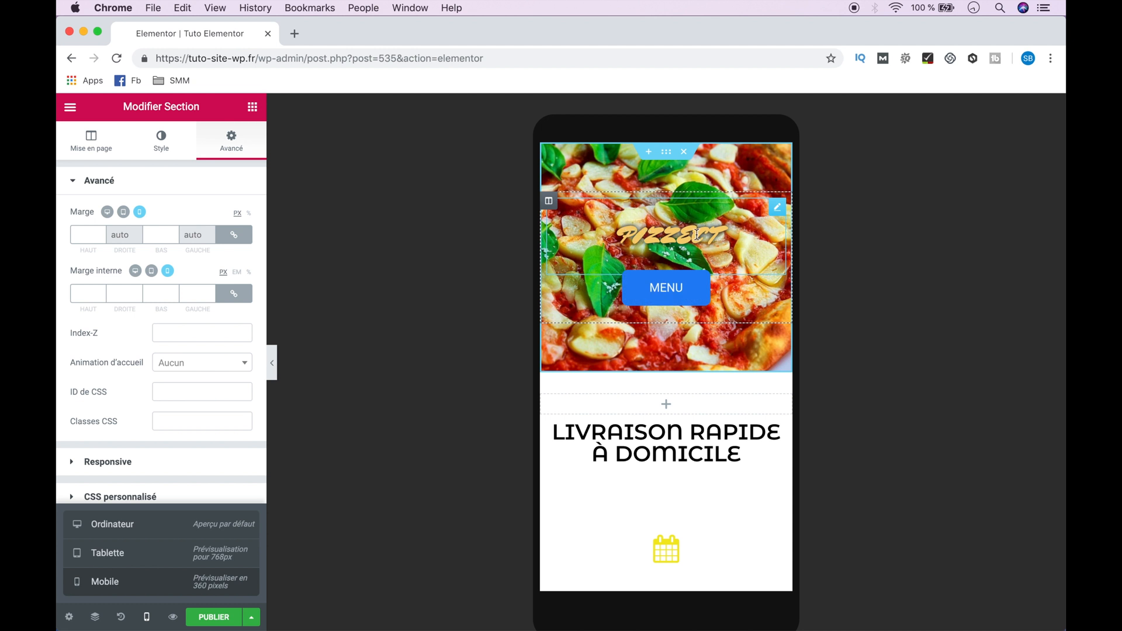
{"action": "scroll", "coordinate": [697, 236], "scroll_direction": "down", "scroll_amount": 3}
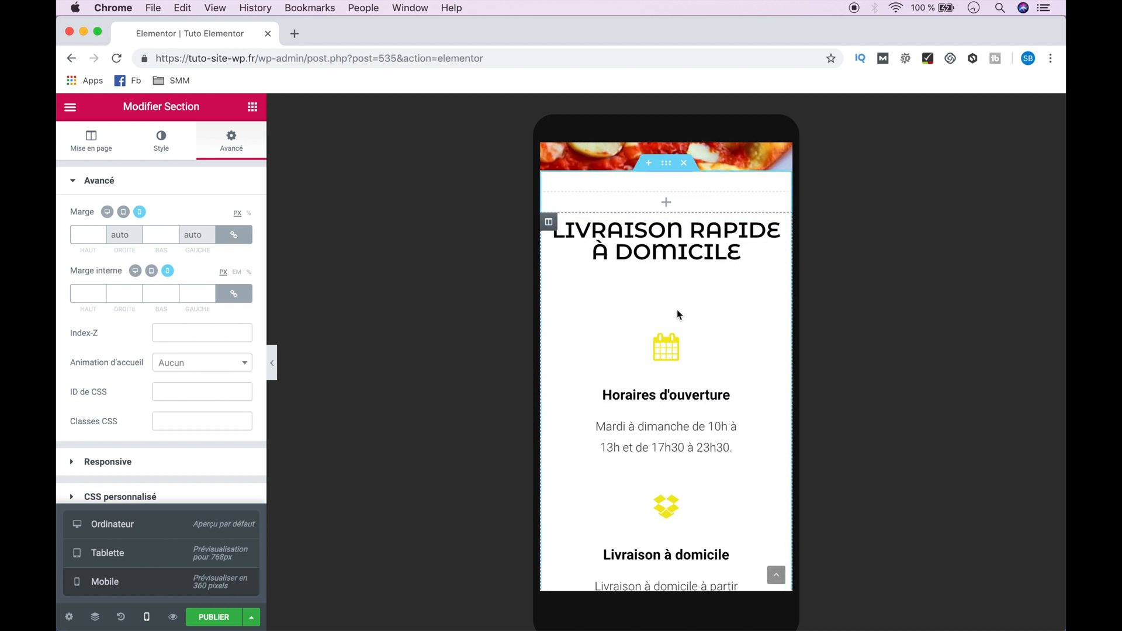
{"action": "scroll", "coordinate": [699, 283], "scroll_direction": "down", "scroll_amount": 4}
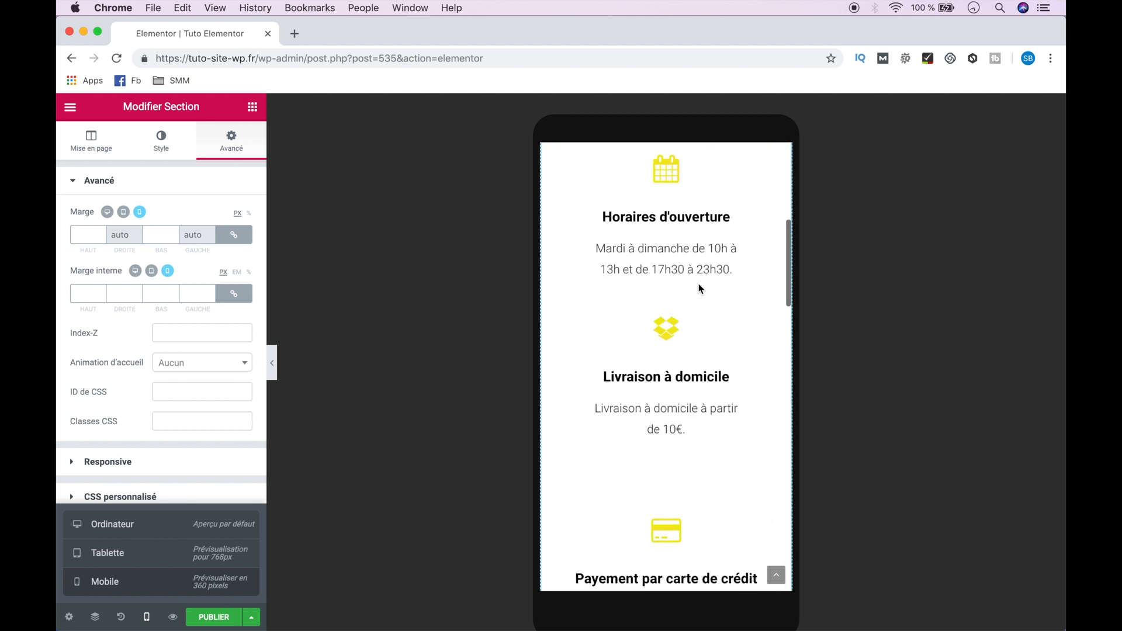
{"action": "scroll", "coordinate": [699, 283], "scroll_direction": "up", "scroll_amount": 3}
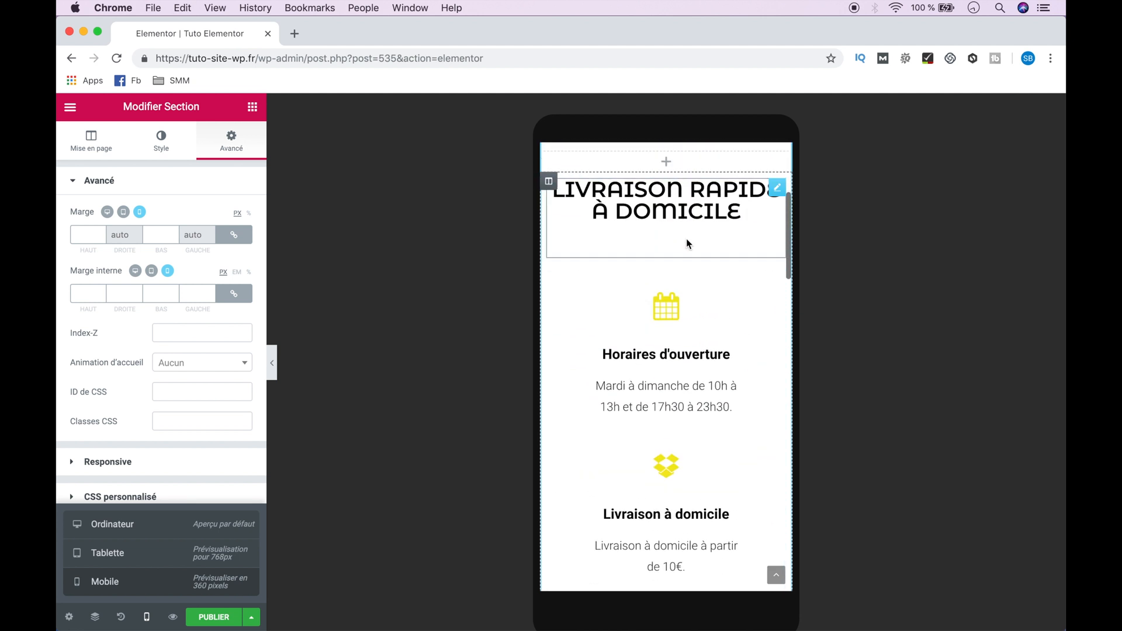
{"action": "scroll", "coordinate": [685, 234], "scroll_direction": "down", "scroll_amount": 10}
{"action": "scroll", "coordinate": [674, 350], "scroll_direction": "down", "scroll_amount": 5}
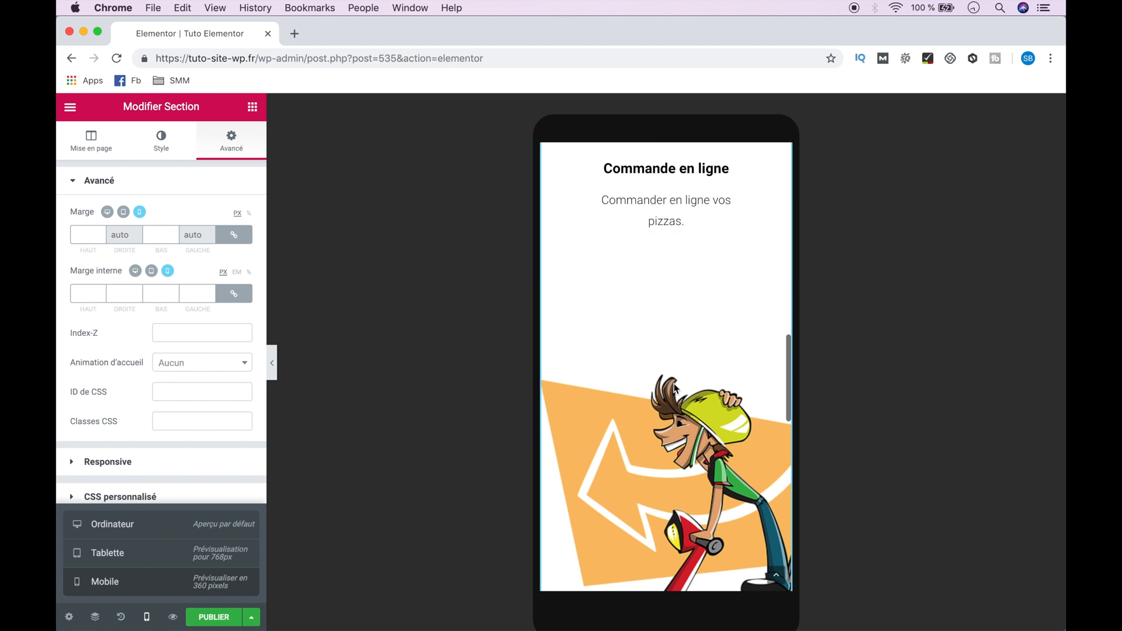
{"action": "scroll", "coordinate": [673, 388], "scroll_direction": "up", "scroll_amount": 4}
{"action": "scroll", "coordinate": [675, 353], "scroll_direction": "down", "scroll_amount": 10}
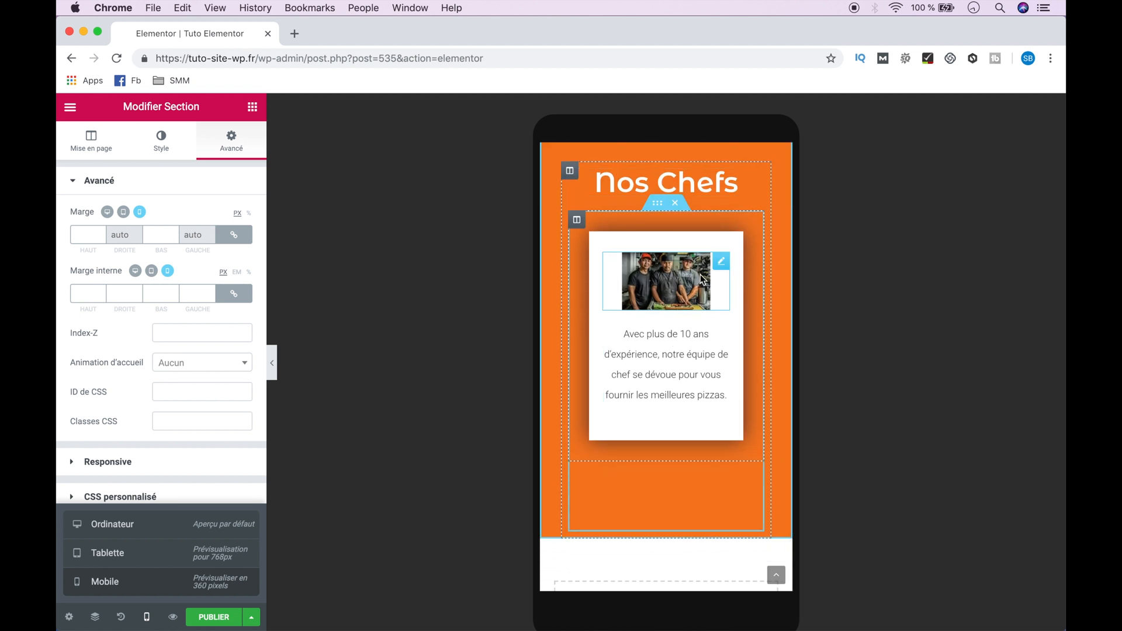
{"action": "scroll", "coordinate": [668, 322], "scroll_direction": "down", "scroll_amount": 5}
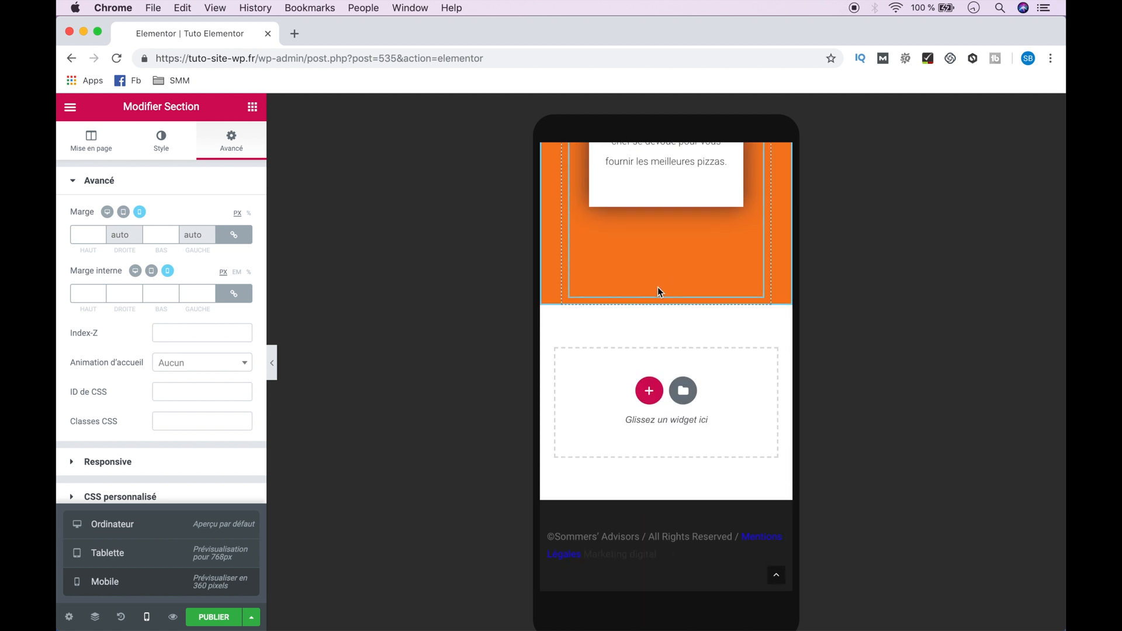
{"action": "scroll", "coordinate": [658, 287], "scroll_direction": "up", "scroll_amount": 20}
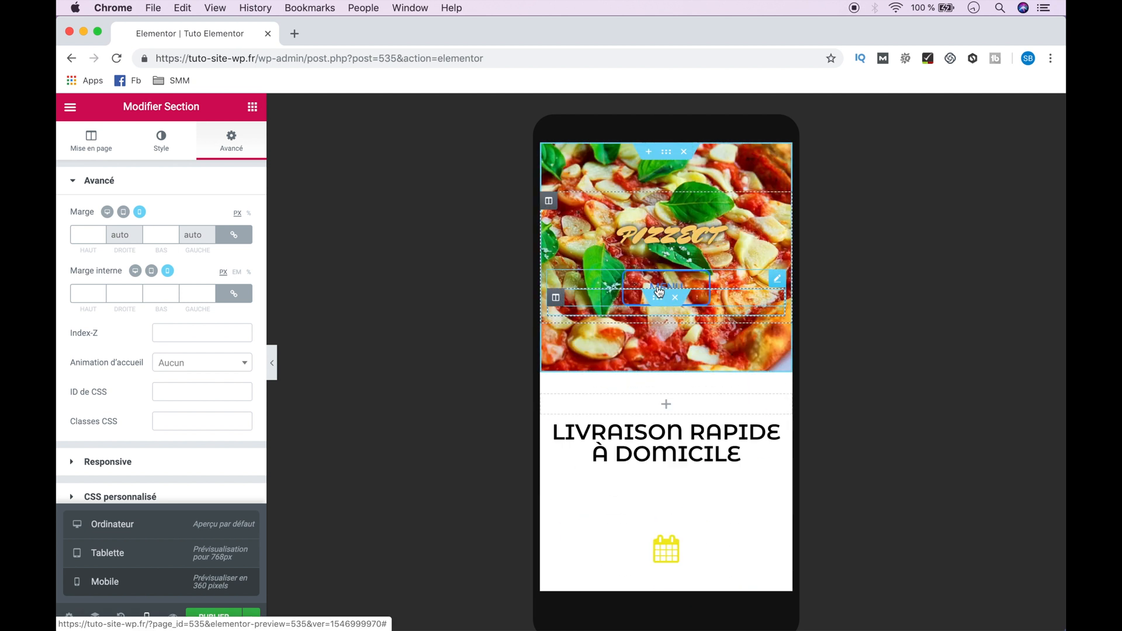
Set the mobile font size of the "PIZZECT" title in the header to 54 px.
{"action": "left_click", "coordinate": [669, 235]}
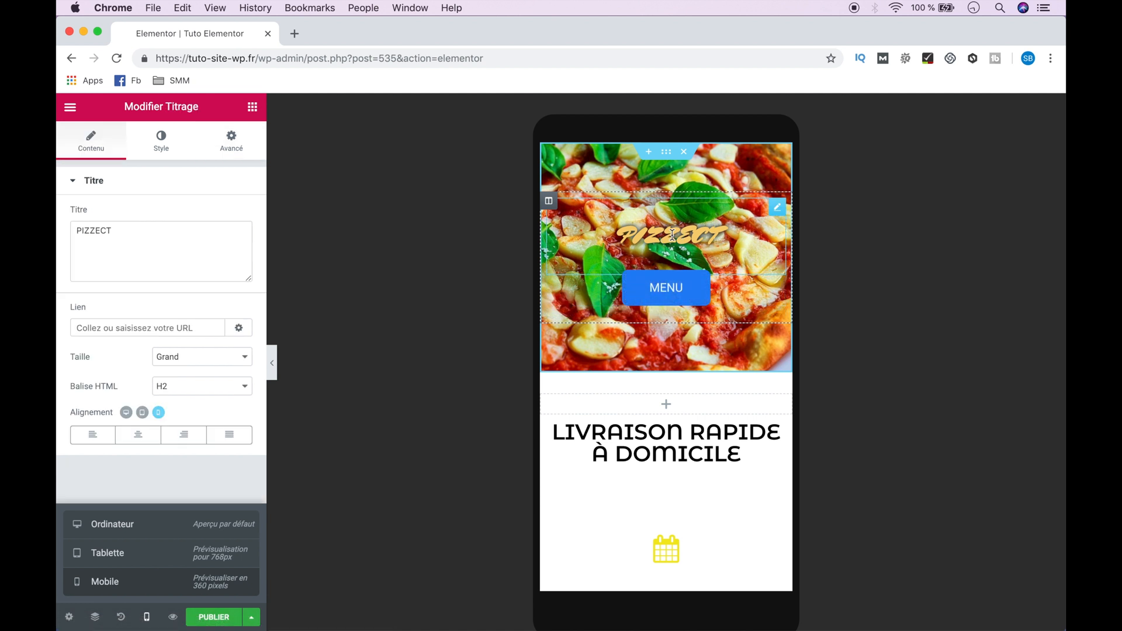
{"action": "left_click", "coordinate": [161, 146]}
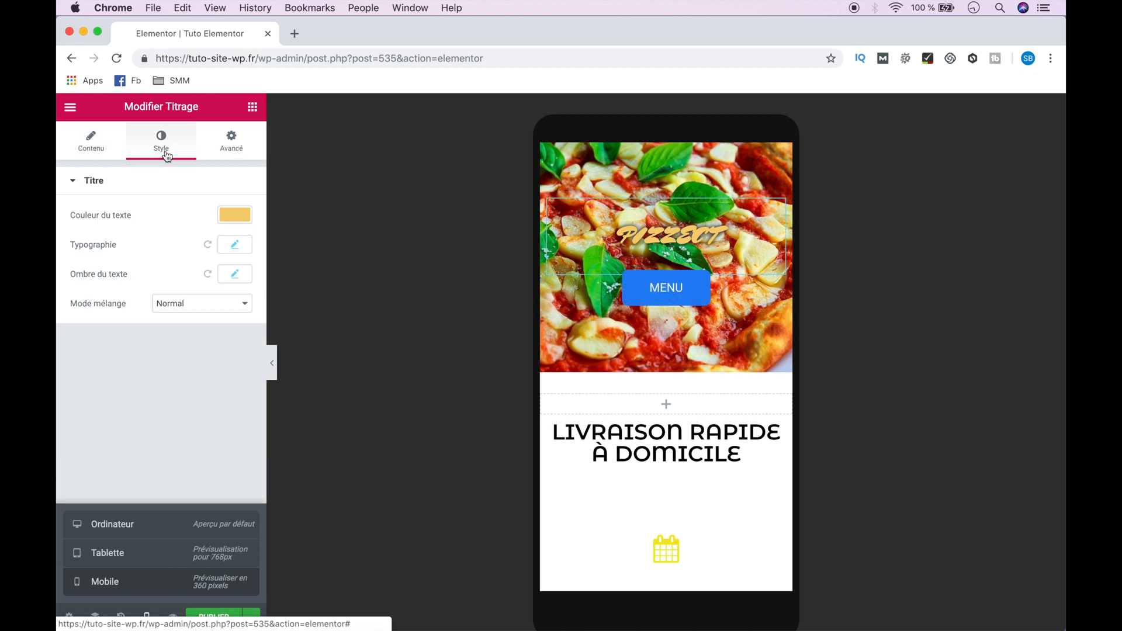
{"action": "left_click", "coordinate": [233, 246]}
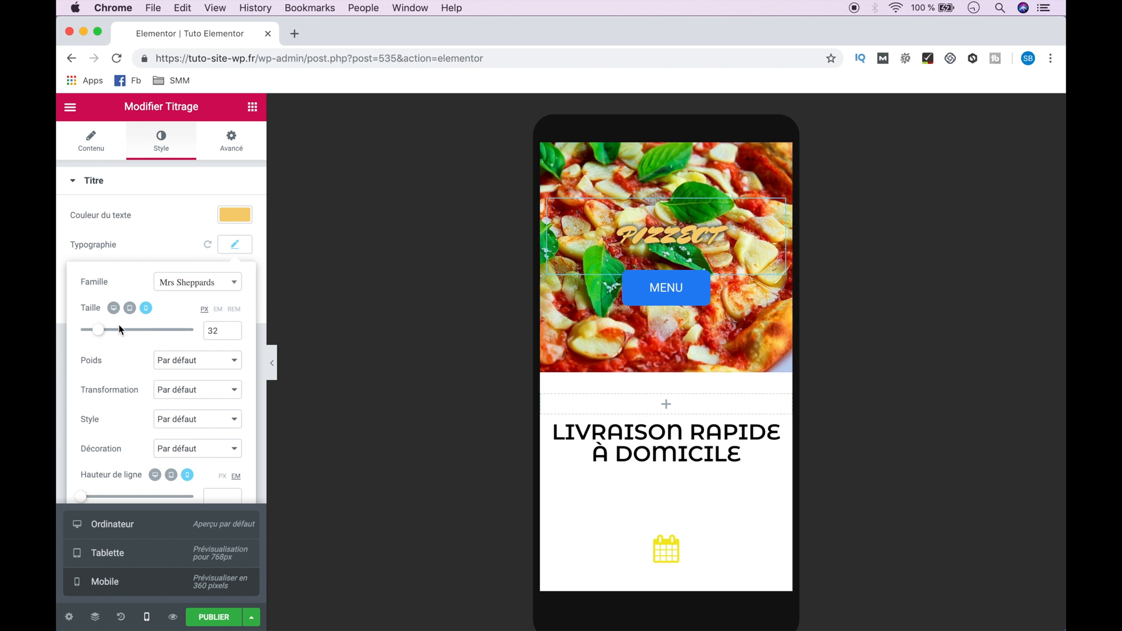
{"action": "left_click_drag", "start_coordinate": [98, 329], "coordinate": [113, 338]}
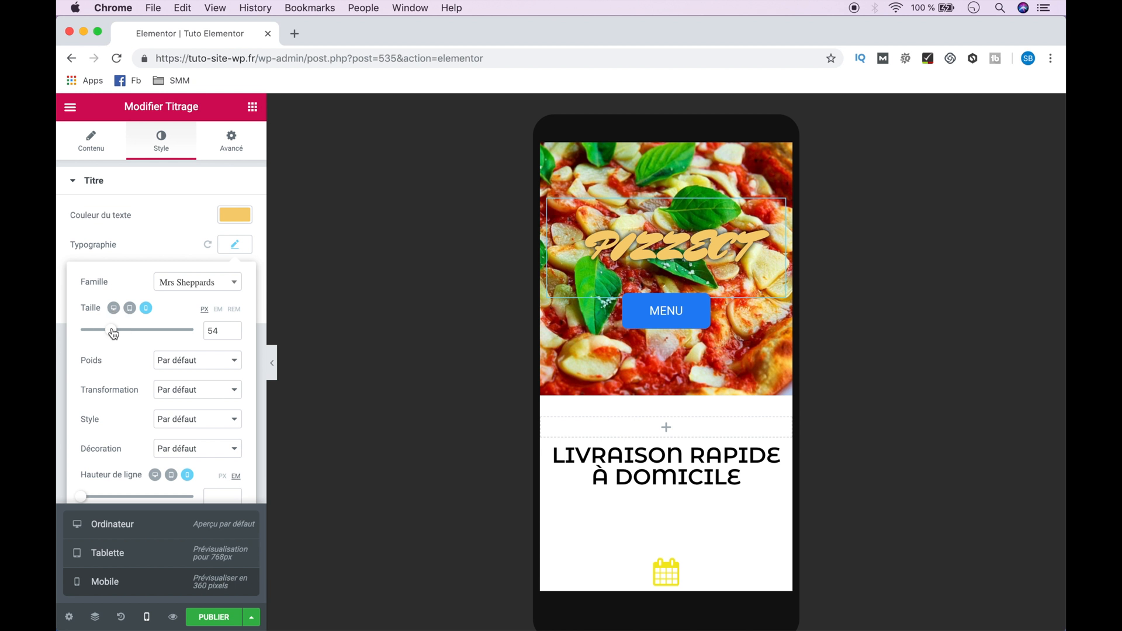
Set the mobile bottom padding of the "LIVRAISON RAPIDE À DOMICILE" heading to 0 px.
{"action": "scroll", "coordinate": [704, 471], "scroll_direction": "down", "scroll_amount": 5}
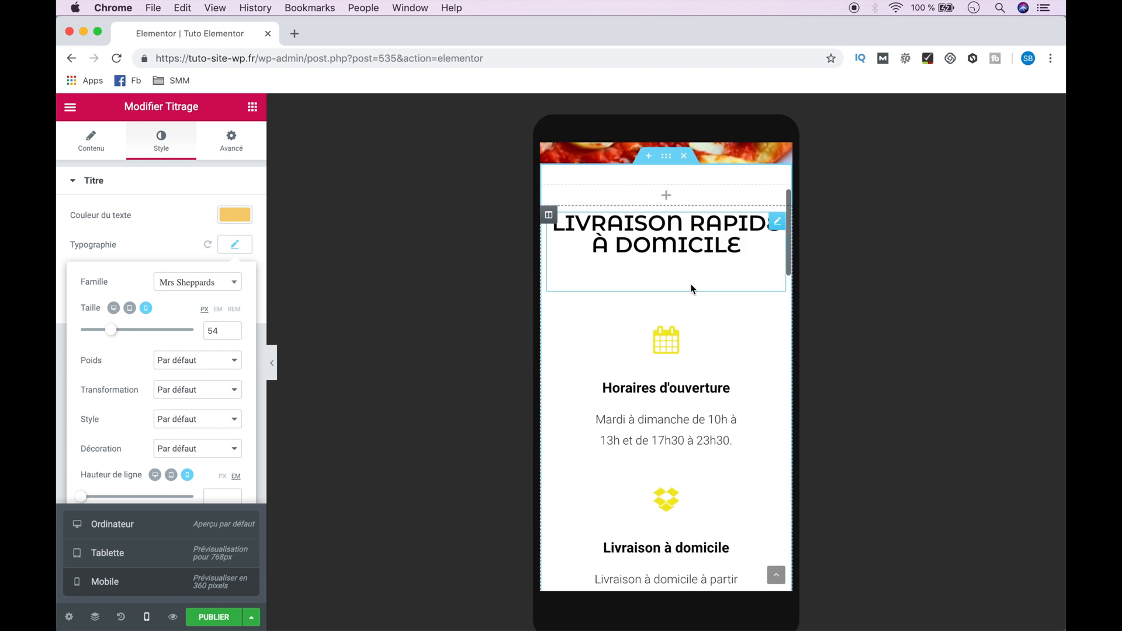
{"action": "left_click", "coordinate": [778, 225]}
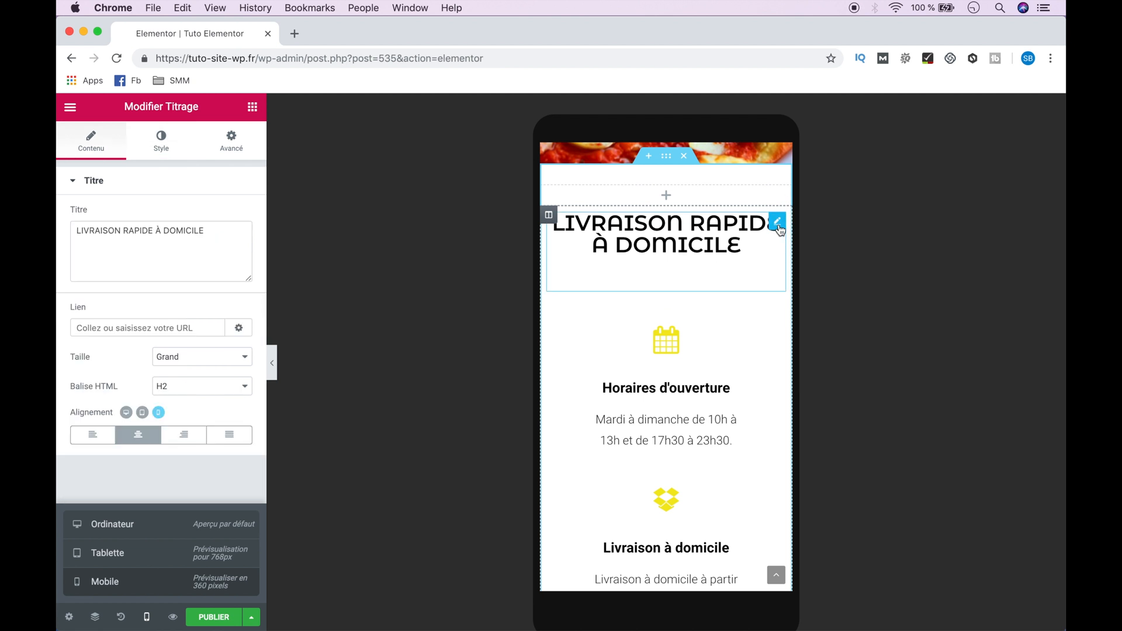
{"action": "left_click", "coordinate": [231, 142]}
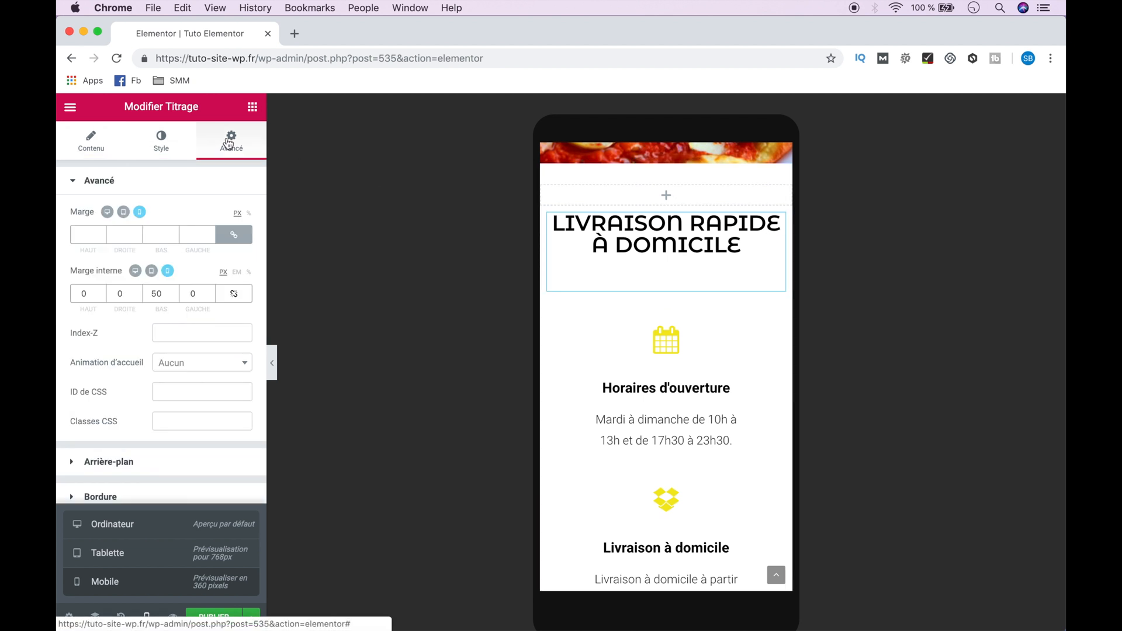
{"action": "left_click", "coordinate": [155, 294]}
{"action": "key", "text": "BackSpace"}
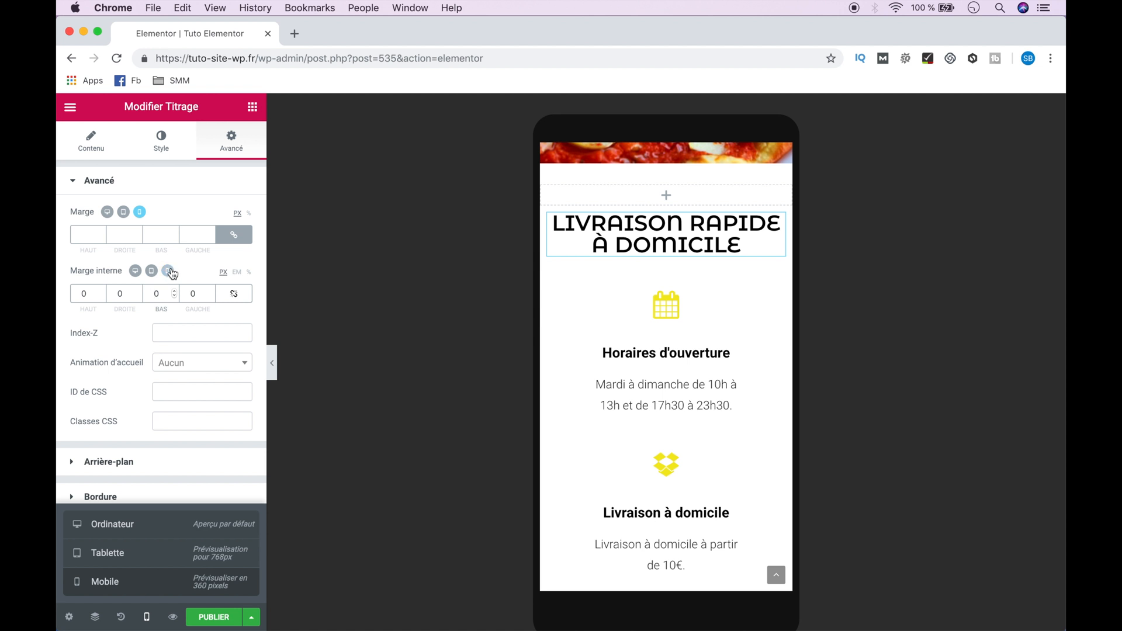
Set the mobile top padding of the credit-card icon above "Payement par carte de crédit" to 0 px.
{"action": "scroll", "coordinate": [670, 296], "scroll_direction": "down", "scroll_amount": 6}
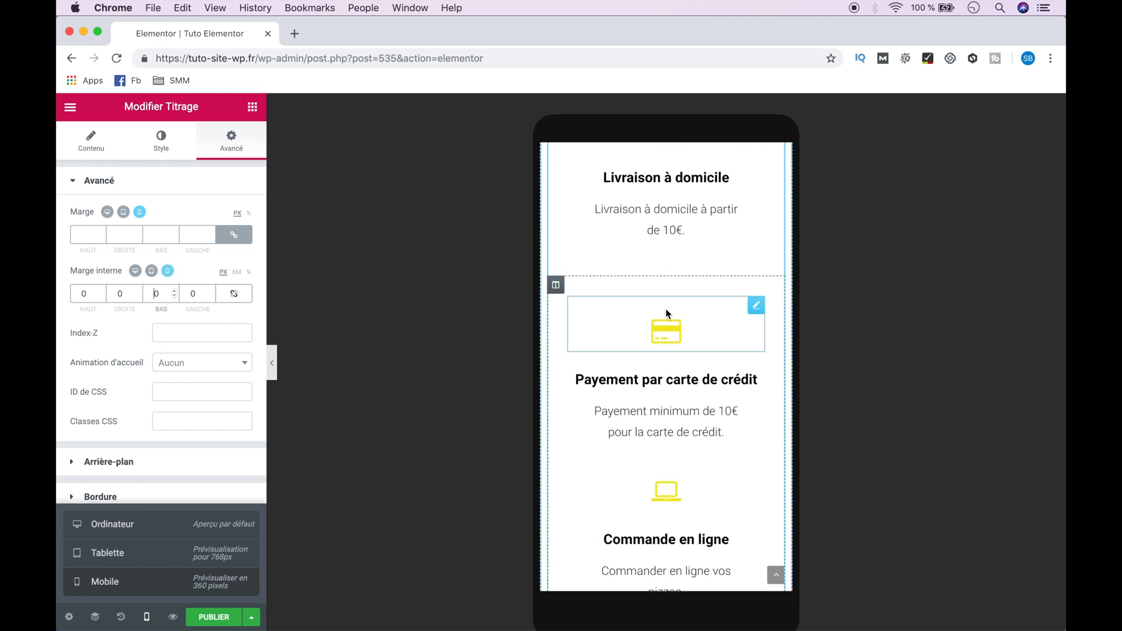
{"action": "left_click", "coordinate": [710, 321]}
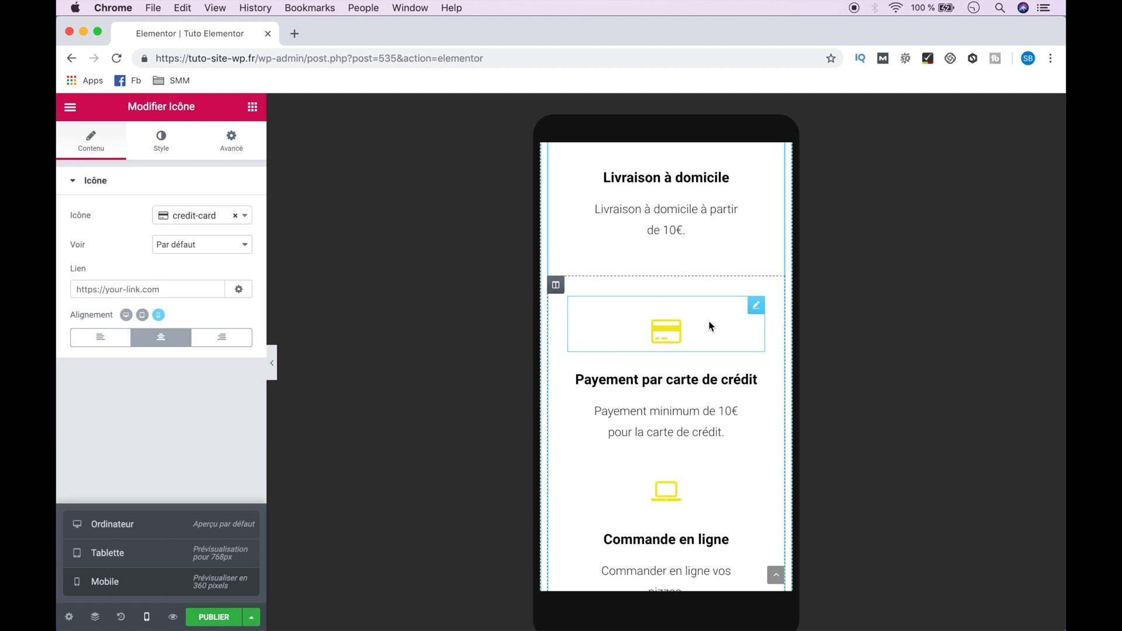
{"action": "left_click", "coordinate": [230, 140]}
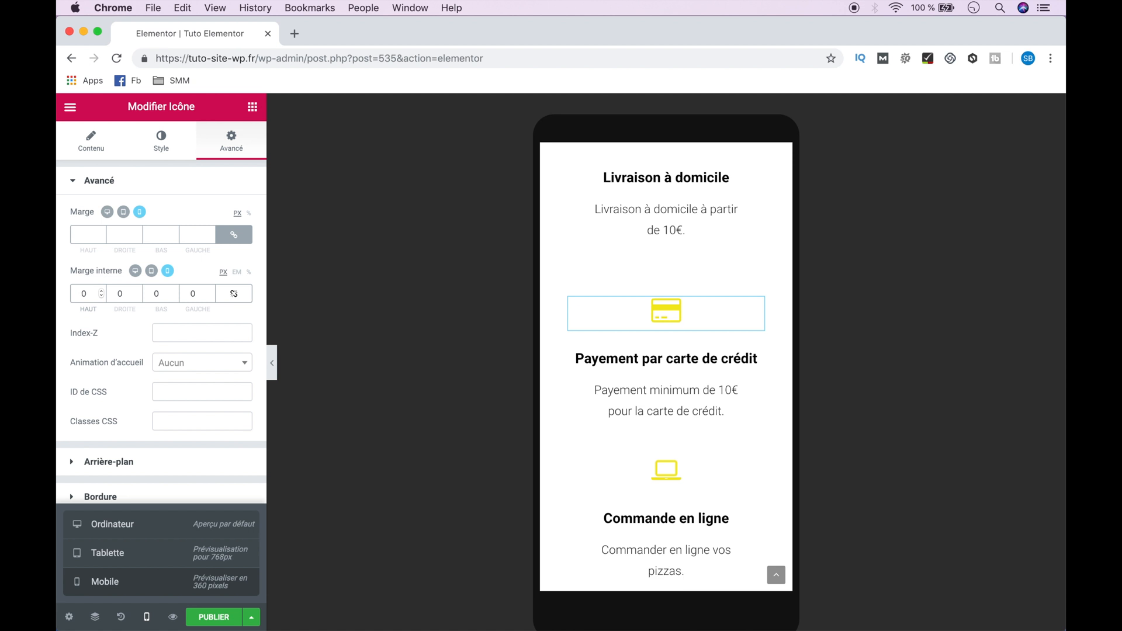
Set the mobile bottom padding of the section containing "LIVRAISON RAPIDE À DOMICILE" and the scooter illustration to 0 px.
{"action": "scroll", "coordinate": [643, 398], "scroll_direction": "down", "scroll_amount": 3}
{"action": "scroll", "coordinate": [632, 408], "scroll_direction": "down", "scroll_amount": 3}
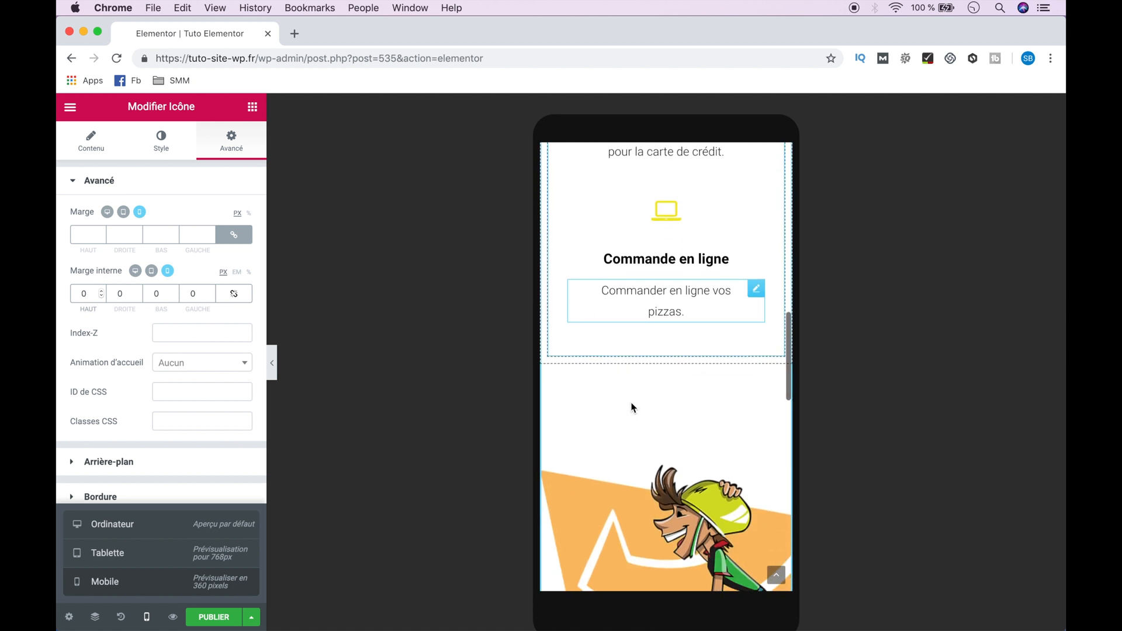
{"action": "scroll", "coordinate": [680, 462], "scroll_direction": "down", "scroll_amount": 3}
{"action": "scroll", "coordinate": [680, 458], "scroll_direction": "down", "scroll_amount": 5}
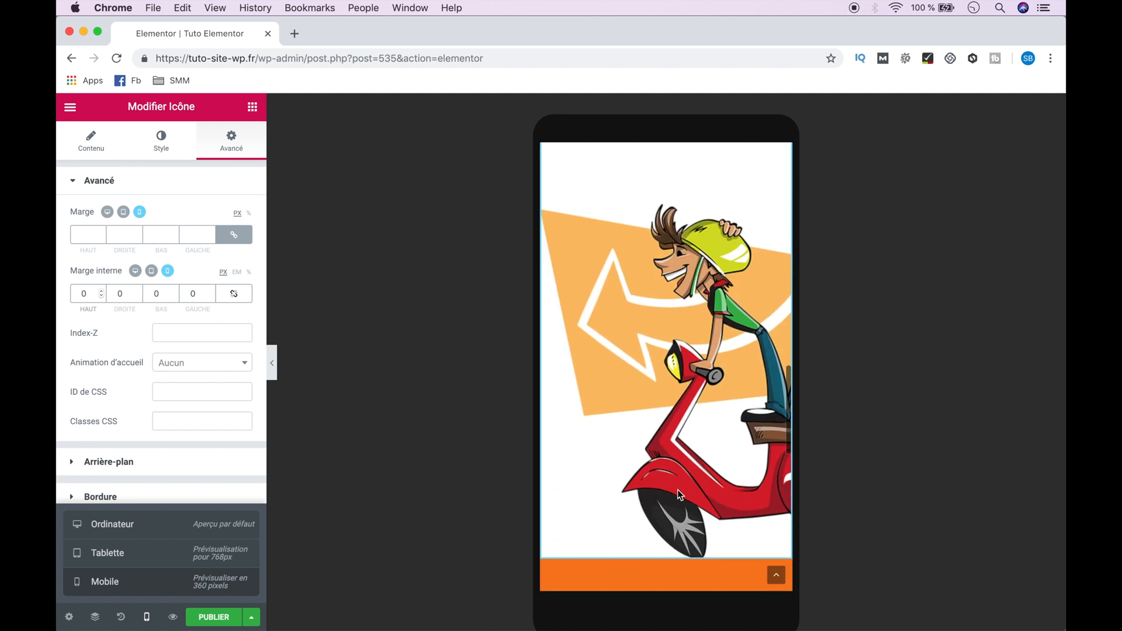
{"action": "scroll", "coordinate": [678, 490], "scroll_direction": "up", "scroll_amount": 5}
{"action": "scroll", "coordinate": [670, 398], "scroll_direction": "up", "scroll_amount": 5}
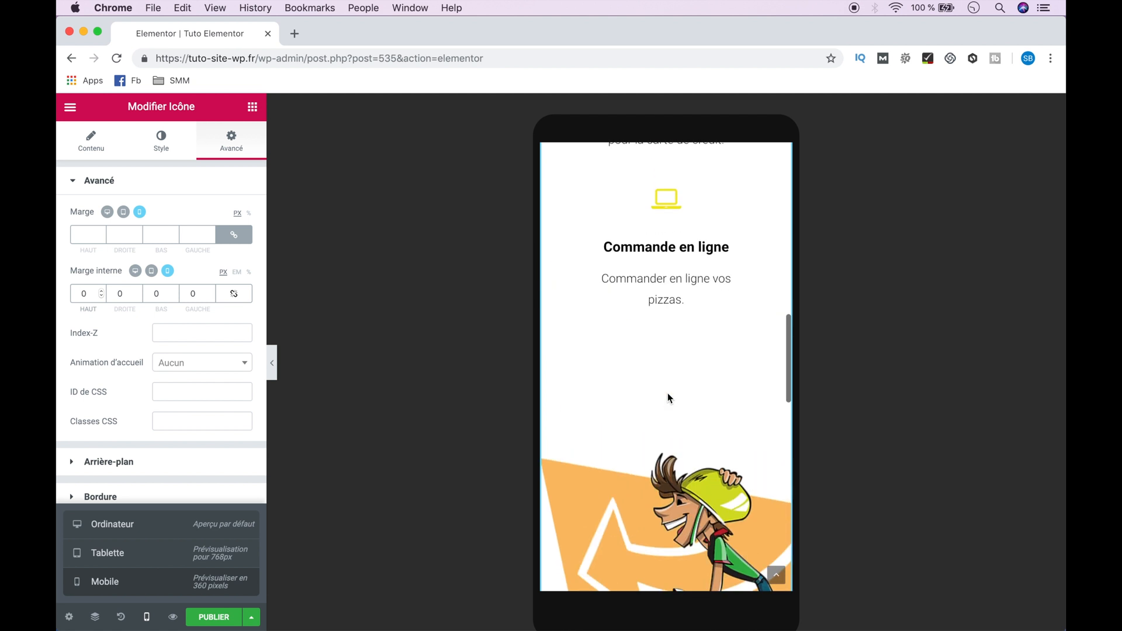
{"action": "scroll", "coordinate": [683, 490], "scroll_direction": "up", "scroll_amount": 5}
{"action": "scroll", "coordinate": [682, 490], "scroll_direction": "up", "scroll_amount": 4}
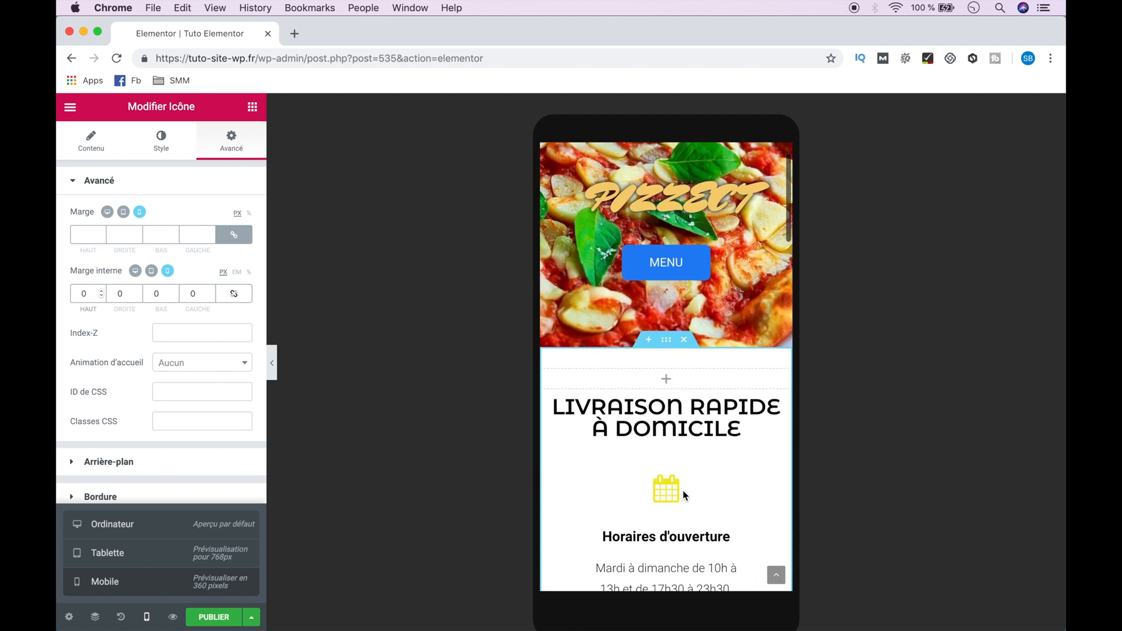
{"action": "left_click", "coordinate": [667, 340]}
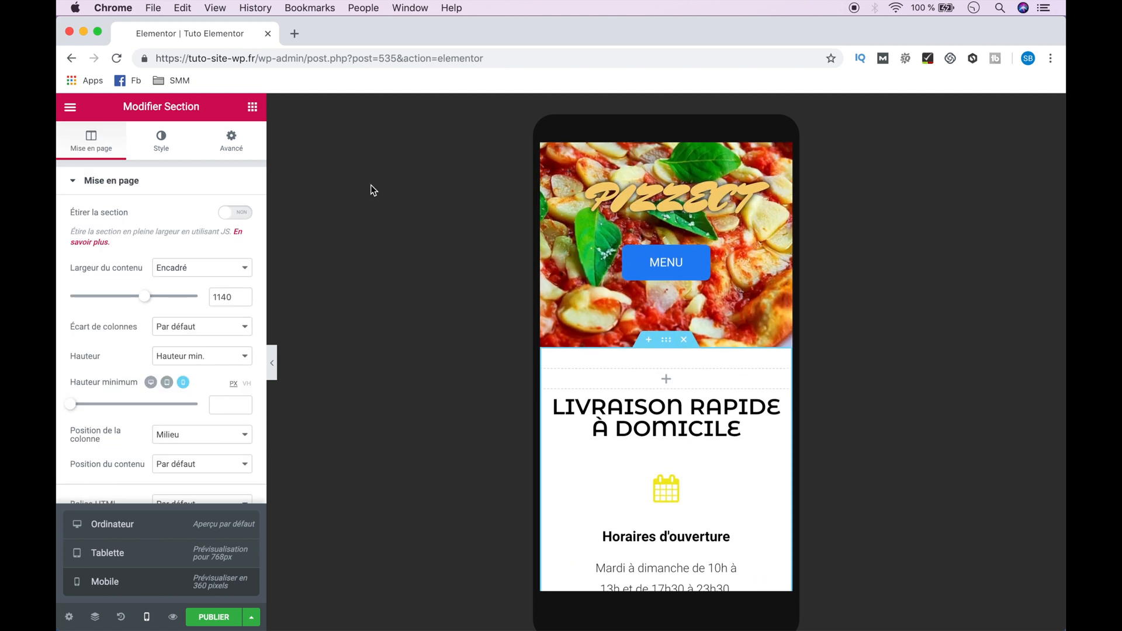
{"action": "left_click", "coordinate": [236, 143]}
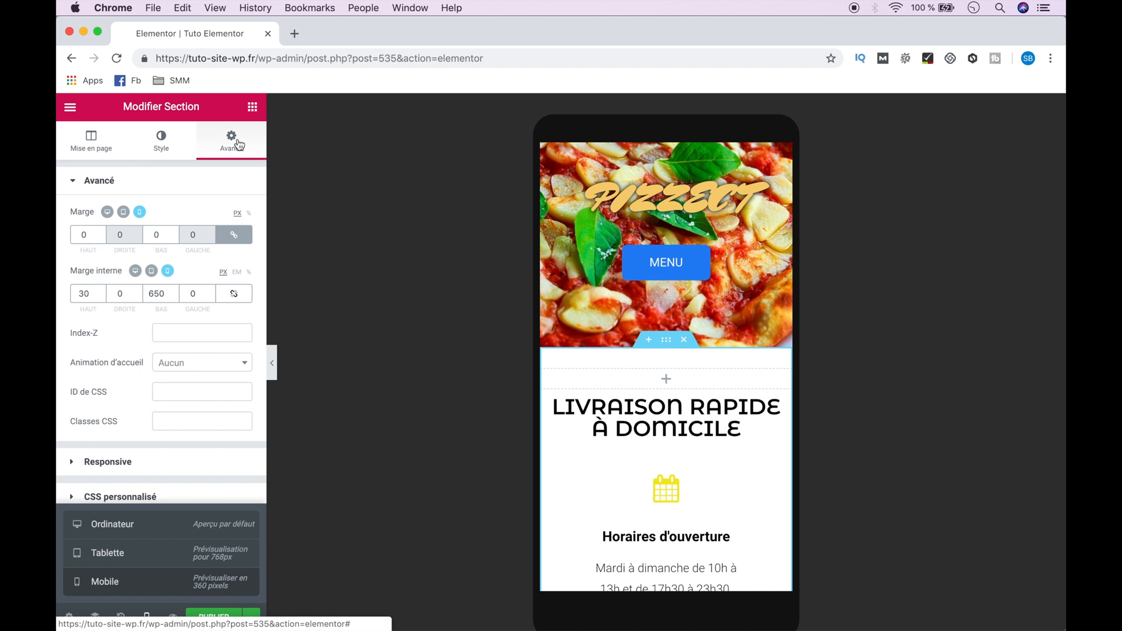
{"action": "left_click", "coordinate": [160, 291]}
{"action": "key", "text": "BackSpace"}
{"action": "scroll", "coordinate": [656, 279], "scroll_direction": "down", "scroll_amount": 10}
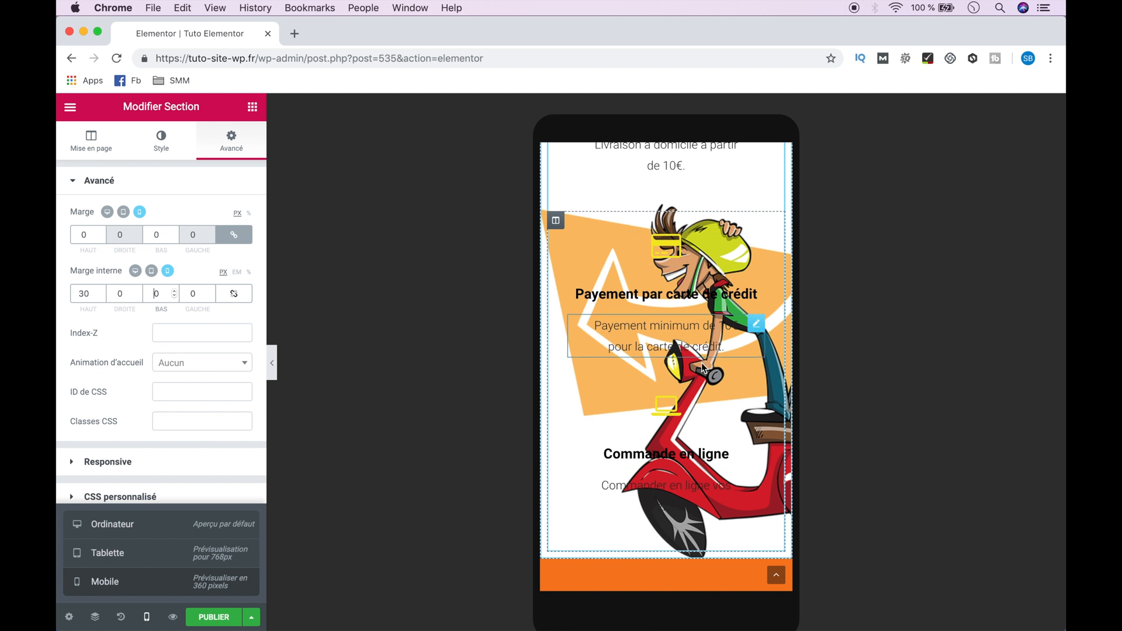
{"action": "scroll", "coordinate": [689, 471], "scroll_direction": "down", "scroll_amount": 5}
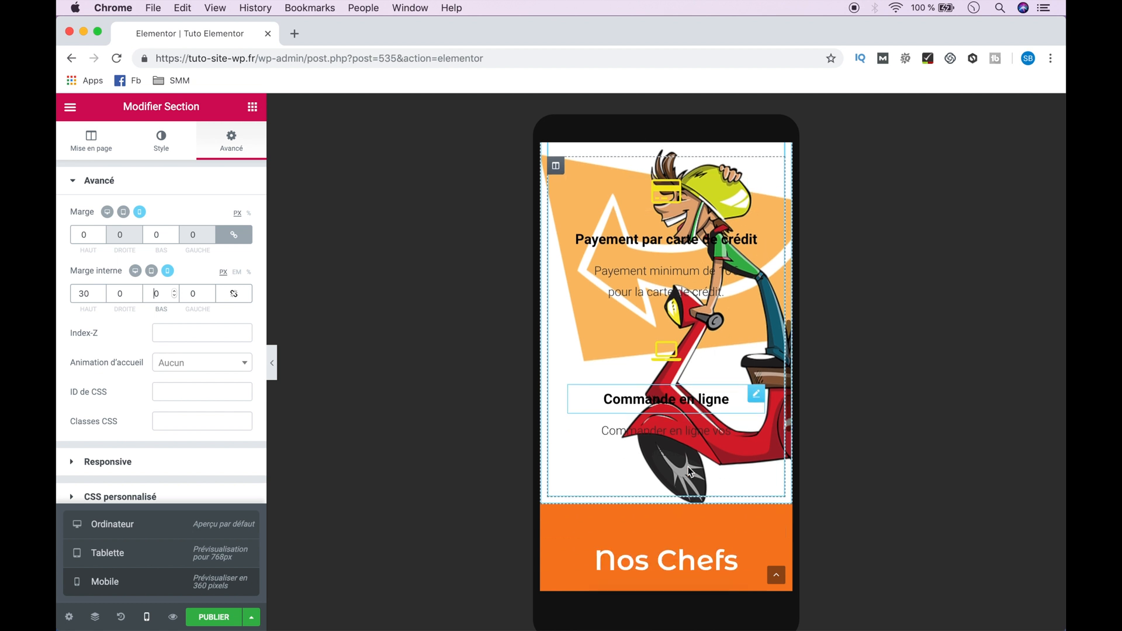
Set all four mobile margins of the white column with the chefs' photo under "Nos Chefs" to 0 px.
{"action": "scroll", "coordinate": [667, 471], "scroll_direction": "down", "scroll_amount": 4}
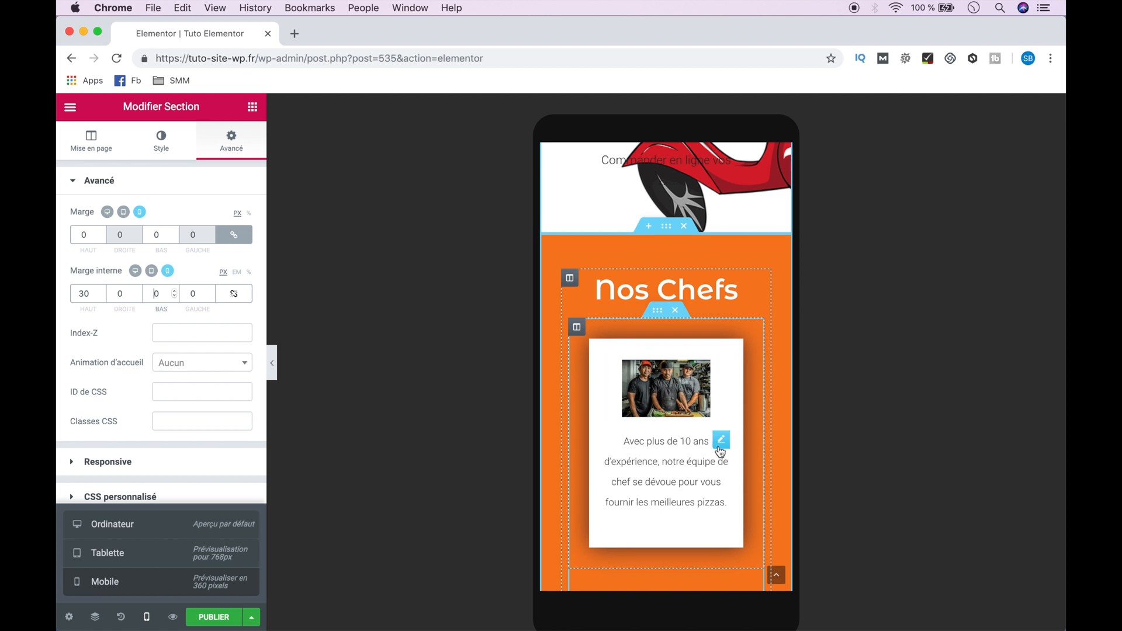
{"action": "scroll", "coordinate": [589, 409], "scroll_direction": "down", "scroll_amount": 1}
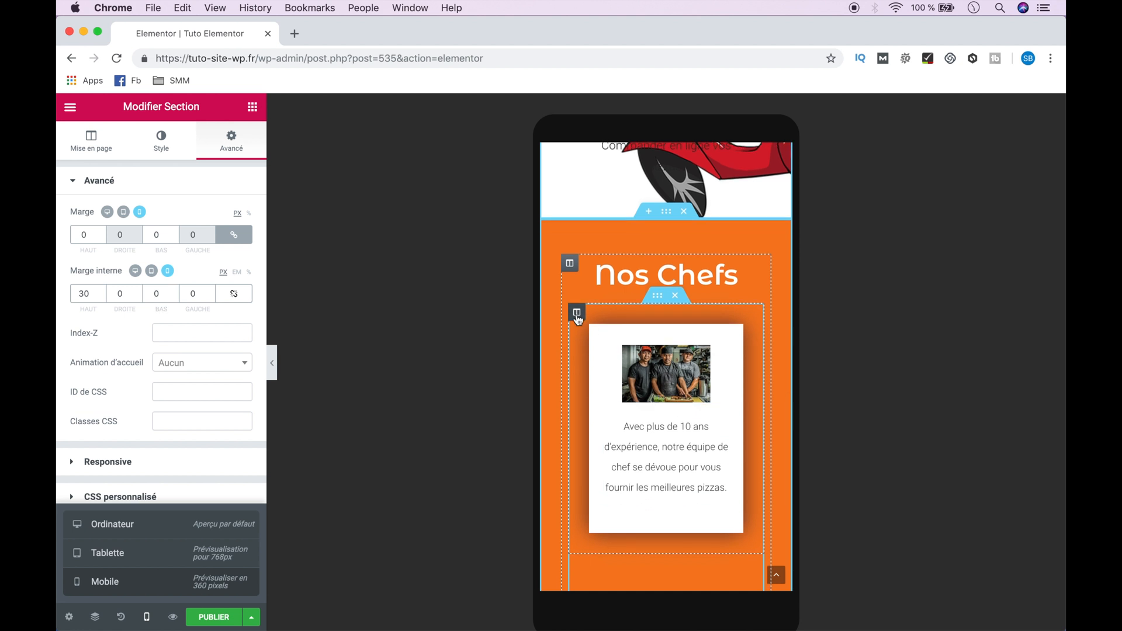
{"action": "left_click", "coordinate": [577, 318]}
{"action": "left_click", "coordinate": [231, 140]}
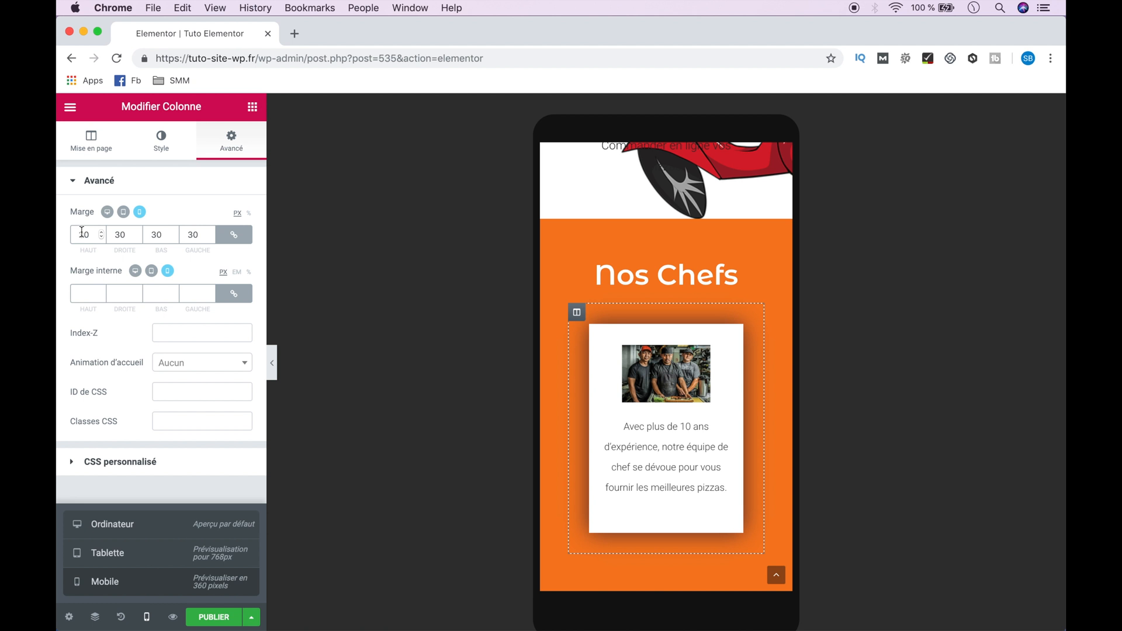
{"action": "key", "text": "BackSpace"}
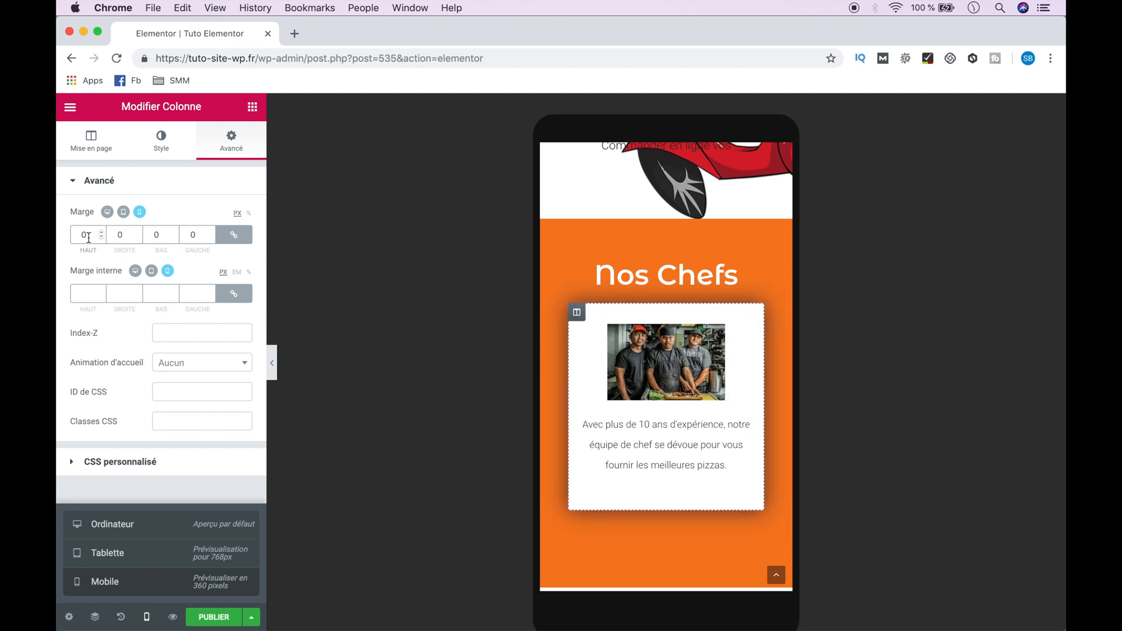
Look over the mobile page, and check the layout from the header to the "Nos Chefs" section in the desktop (Ordinateur) preview.
{"action": "scroll", "coordinate": [647, 420], "scroll_direction": "down", "scroll_amount": 5}
{"action": "scroll", "coordinate": [646, 424], "scroll_direction": "up", "scroll_amount": 15}
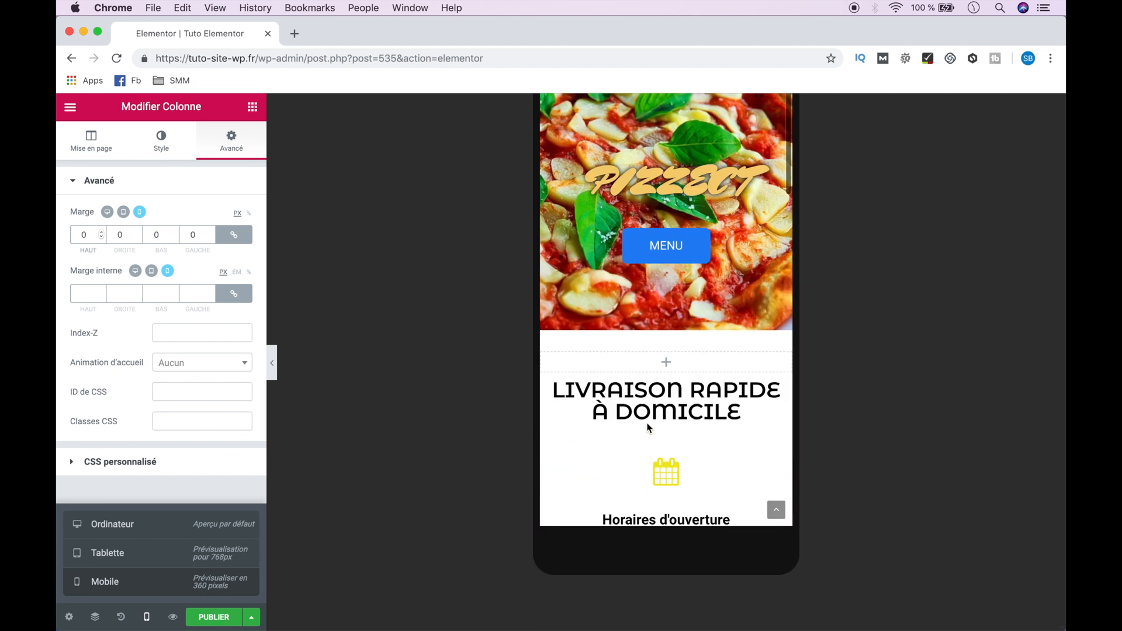
{"action": "scroll", "coordinate": [647, 428], "scroll_direction": "up", "scroll_amount": 2}
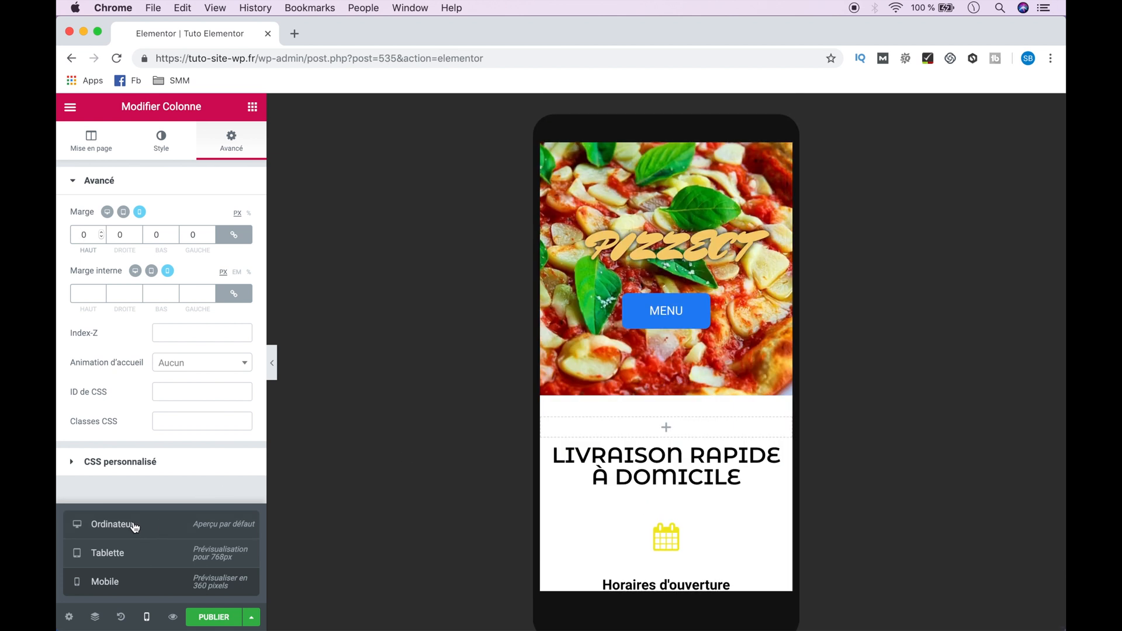
{"action": "left_click", "coordinate": [113, 525]}
{"action": "scroll", "coordinate": [667, 410], "scroll_direction": "down", "scroll_amount": 10}
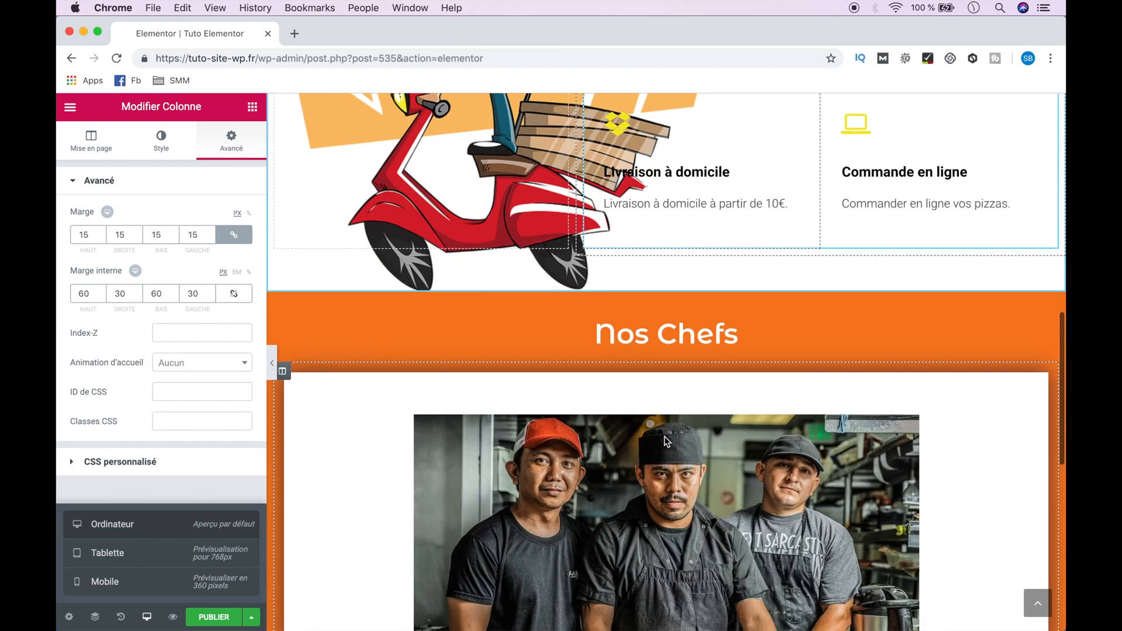
{"action": "scroll", "coordinate": [667, 441], "scroll_direction": "down", "scroll_amount": 6}
{"action": "scroll", "coordinate": [667, 442], "scroll_direction": "up", "scroll_amount": 20}
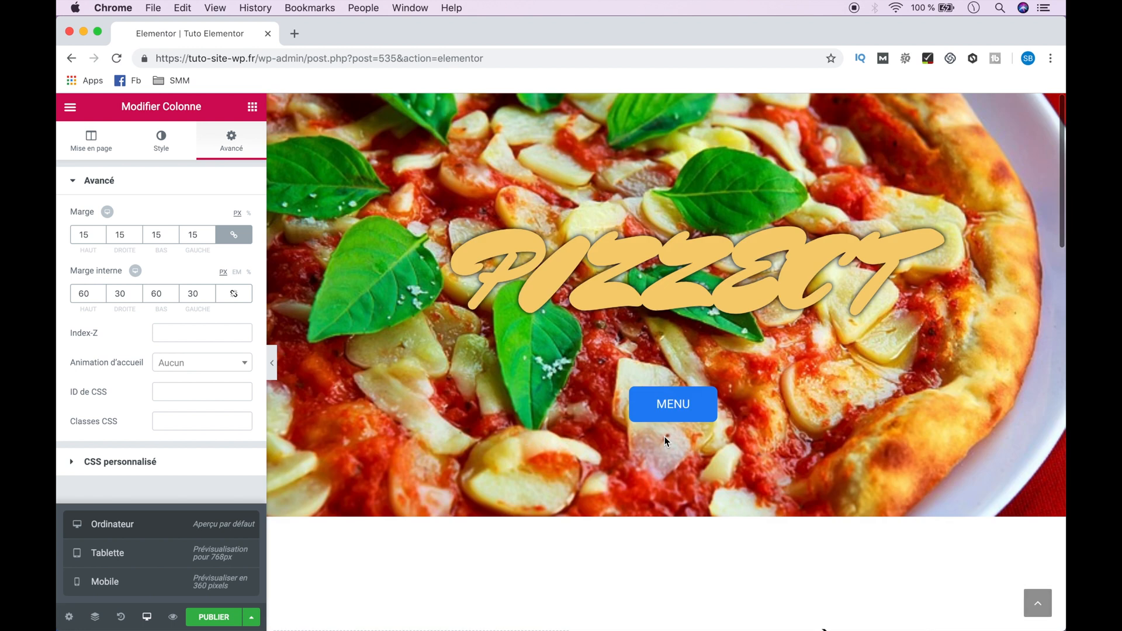
{"action": "scroll", "coordinate": [667, 442], "scroll_direction": "down", "scroll_amount": 10}
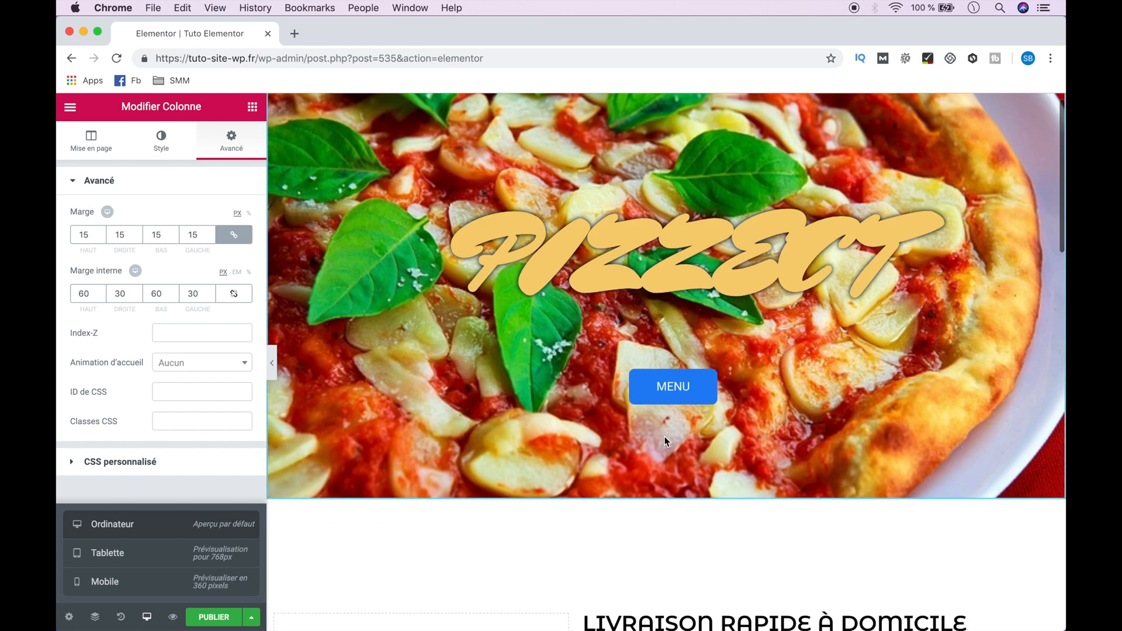
{"action": "scroll", "coordinate": [667, 441], "scroll_direction": "up", "scroll_amount": 3}
{"action": "scroll", "coordinate": [667, 441], "scroll_direction": "up", "scroll_amount": 7}
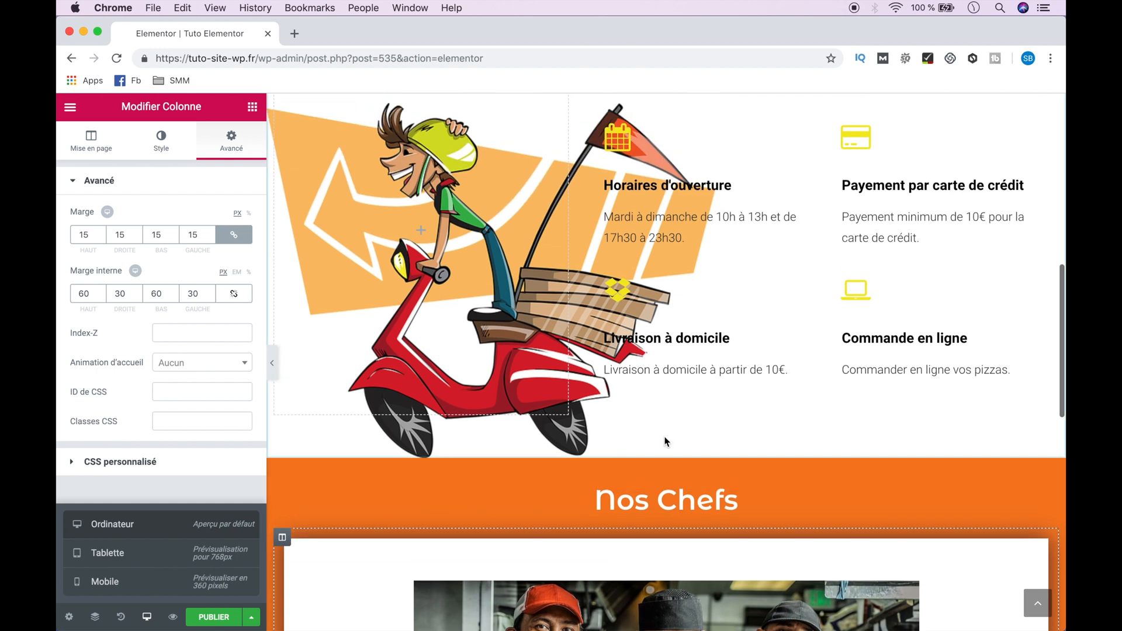